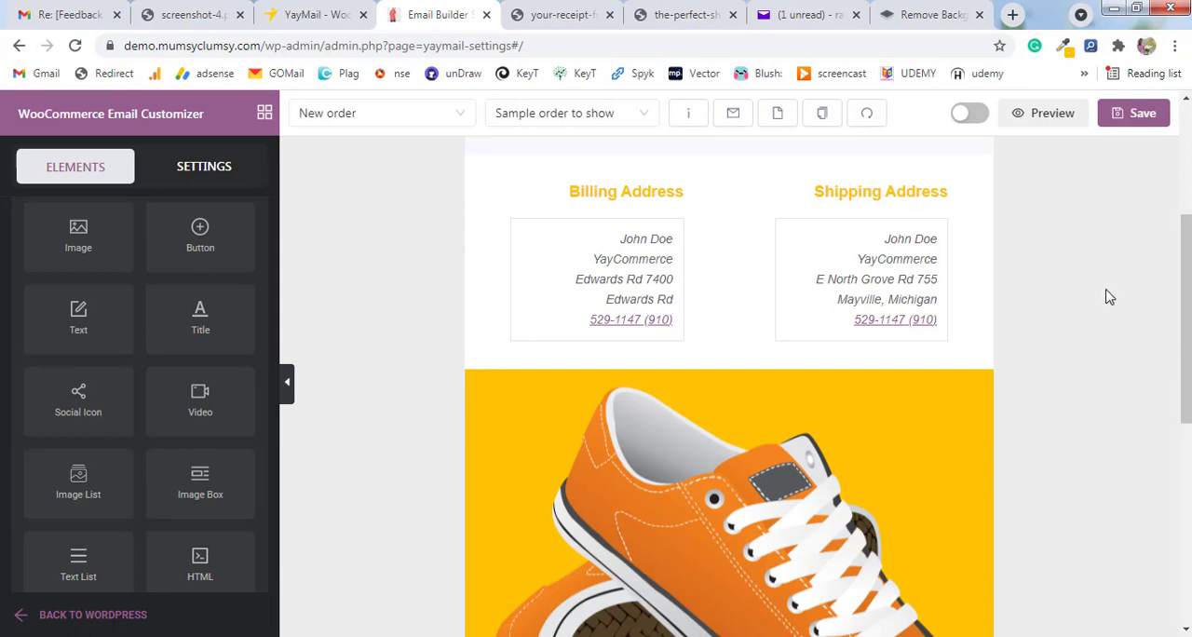
Review the New order email template from the welcome header through the addresses, shoe banner and deal code to the social icons.
scroll(1185, 280, down, 3)
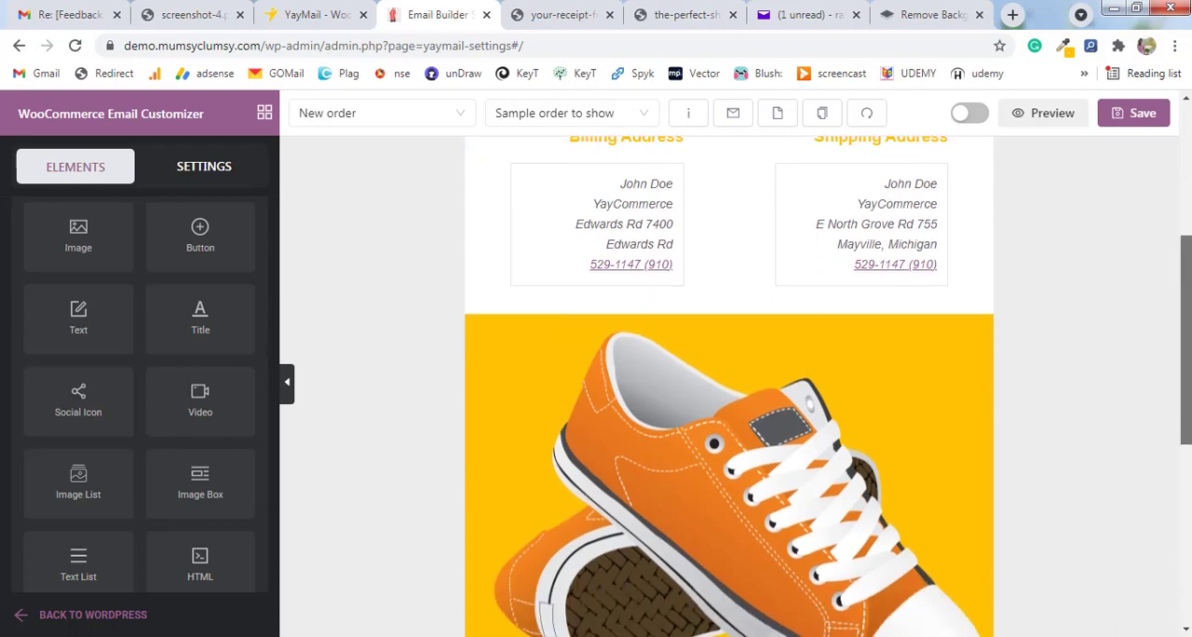
drag(1186, 396, 1186, 186)
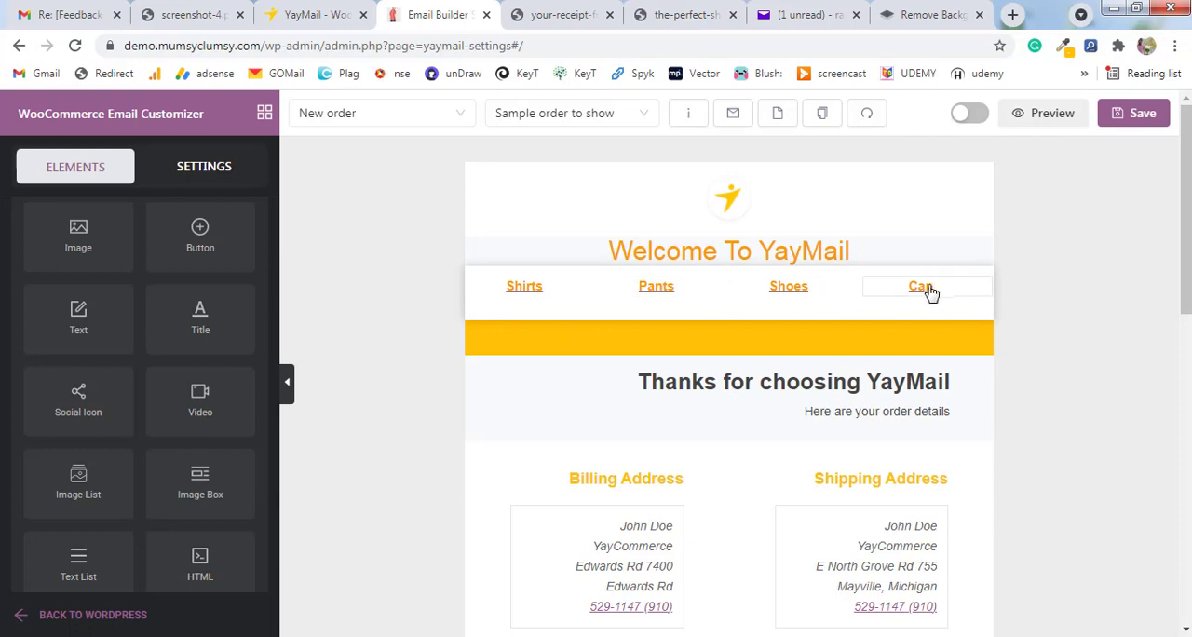
scroll(708, 321, down, 1)
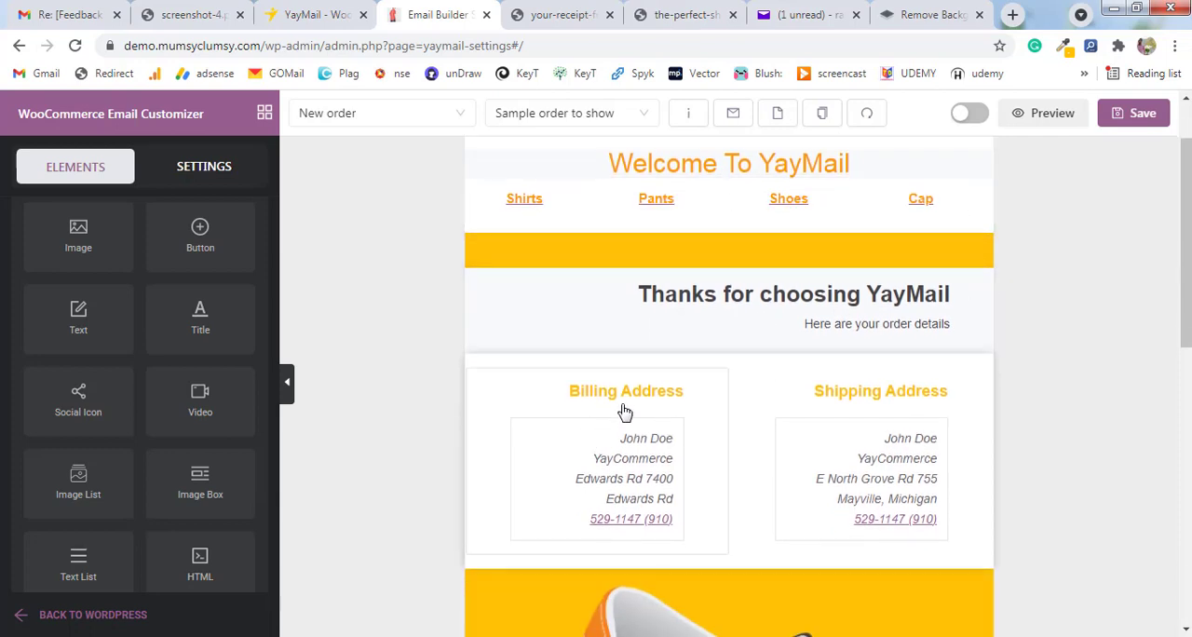
scroll(974, 369, down, 4)
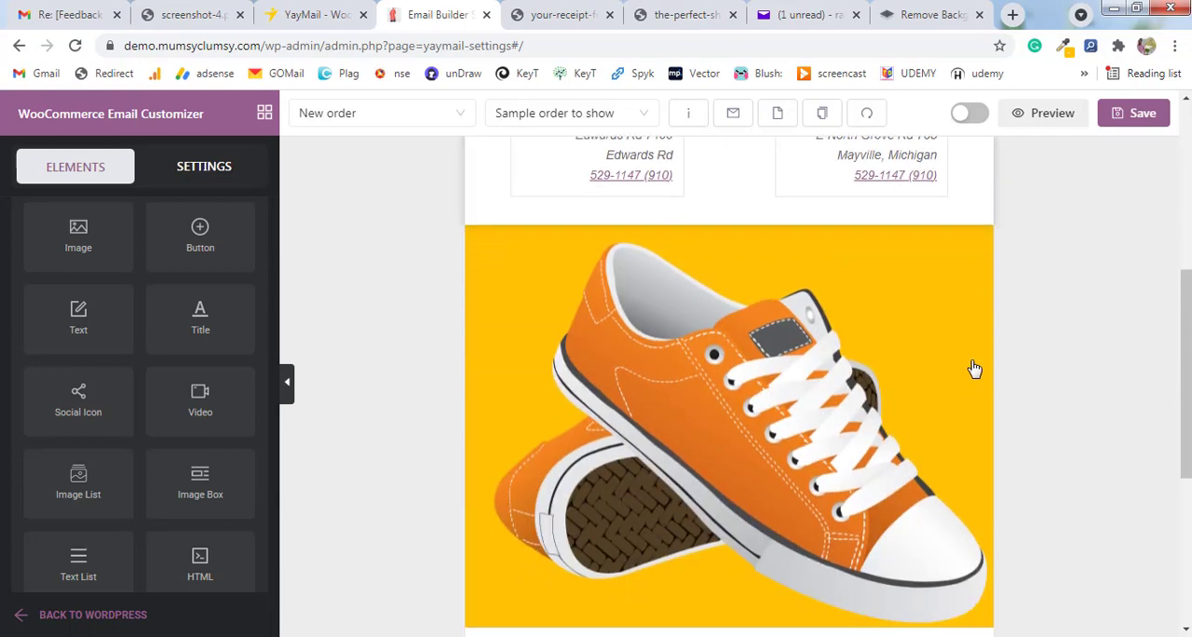
scroll(828, 400, down, 4)
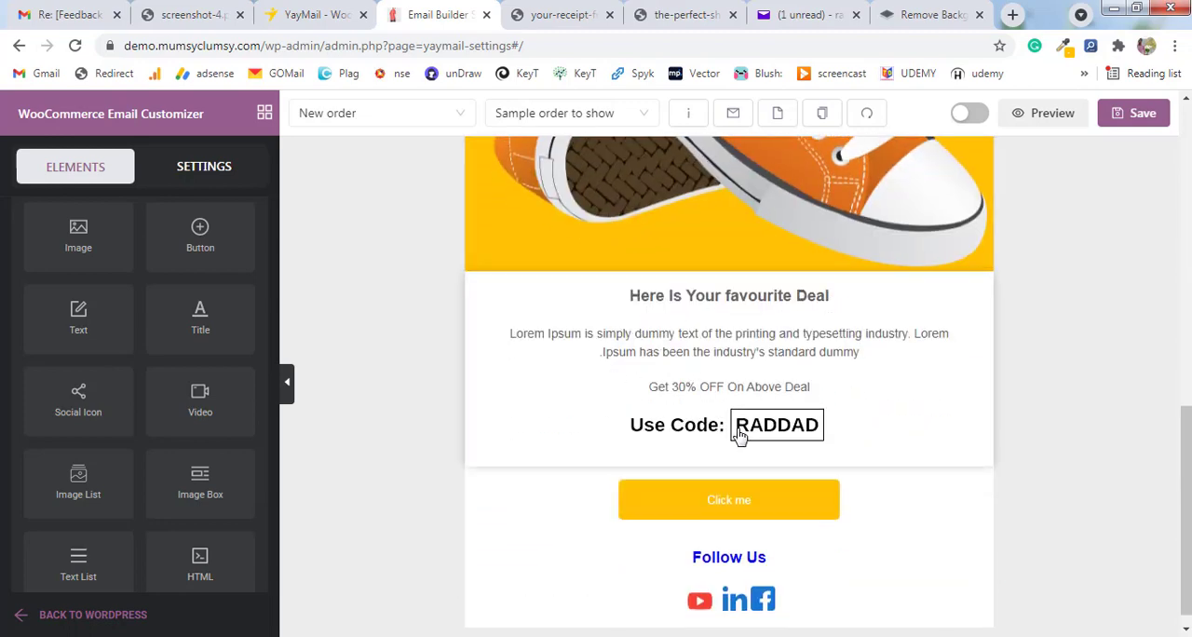
scroll(739, 435, down, 1)
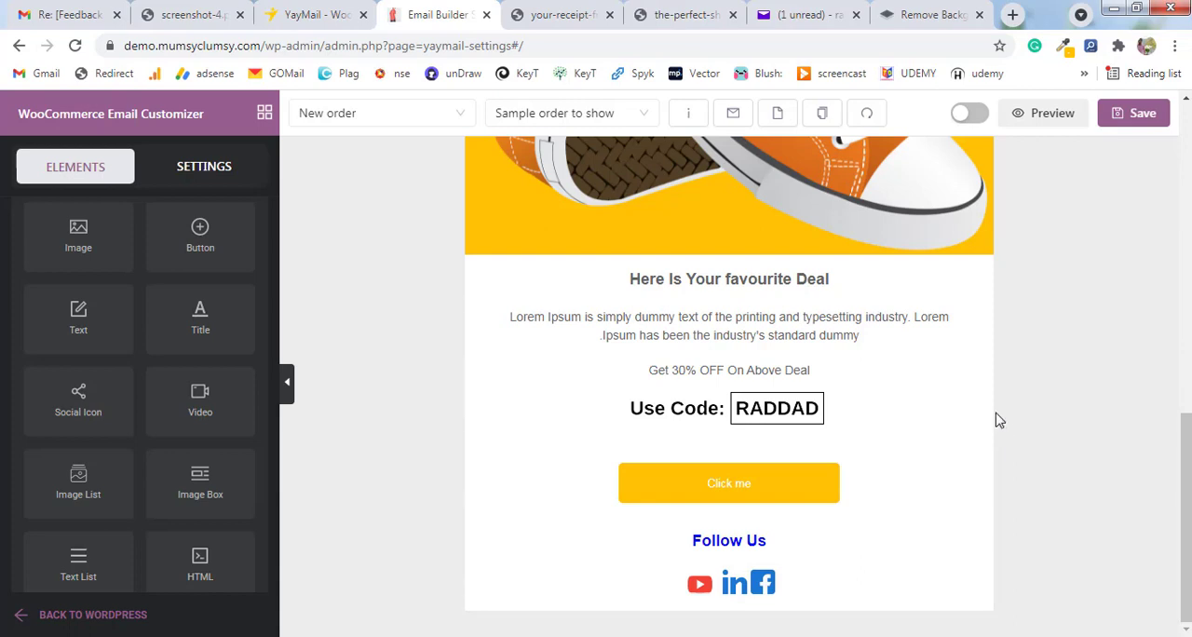
scroll(996, 420, up, 5)
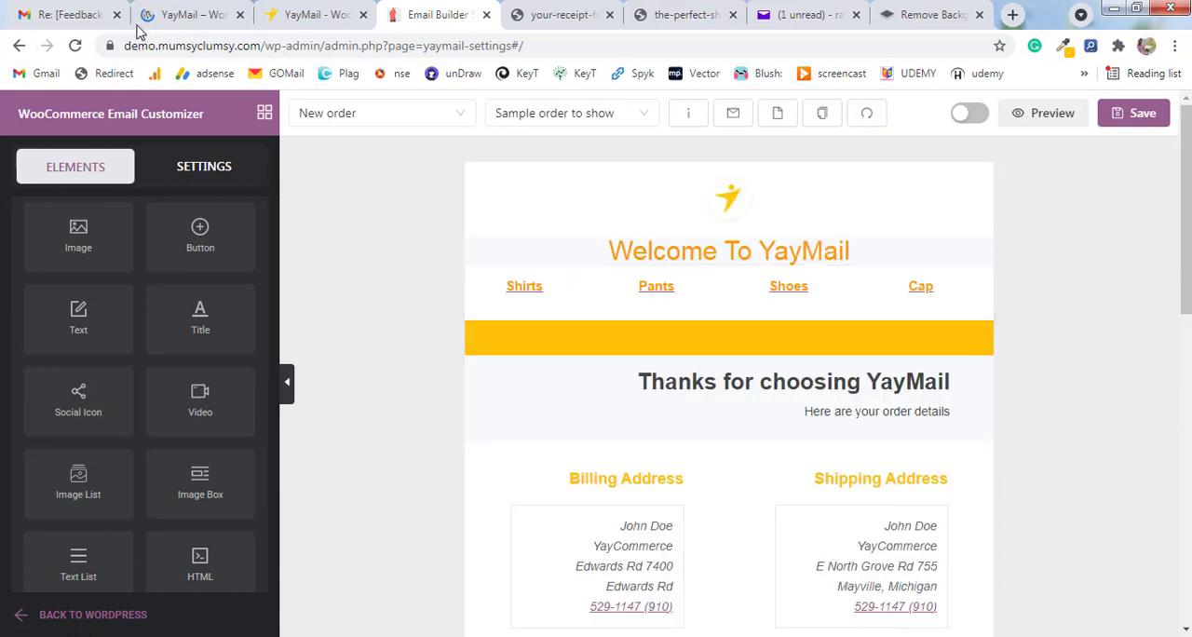
Switch to the YayMail plugin page on wordpress.org and return to its header.
click(178, 10)
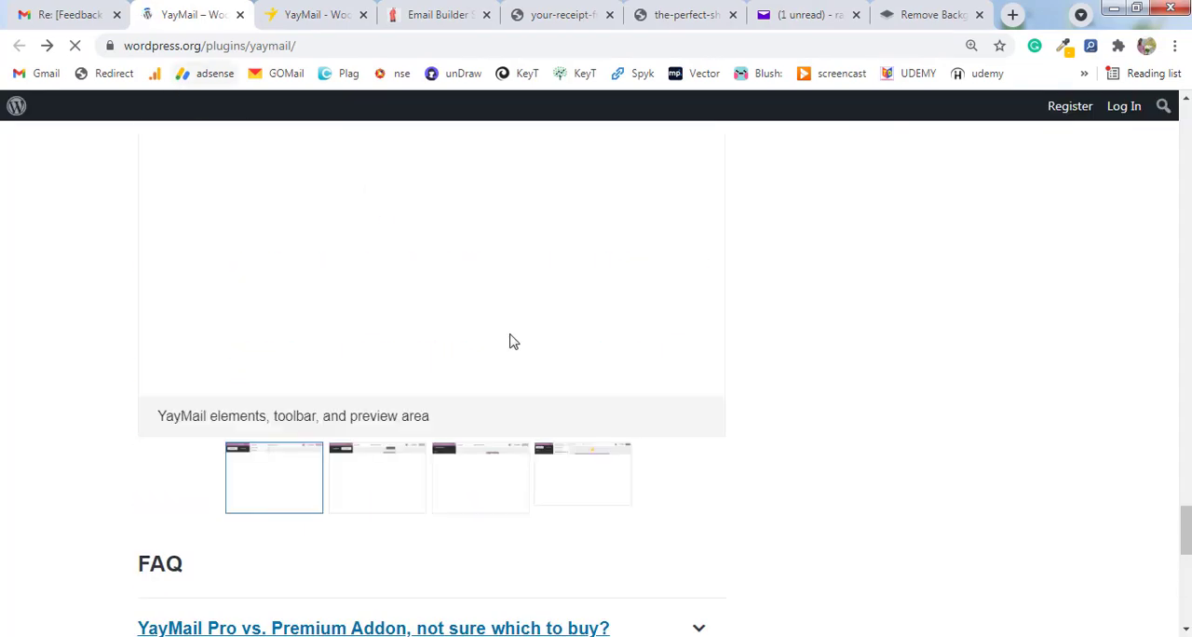
scroll(559, 354, up, 15)
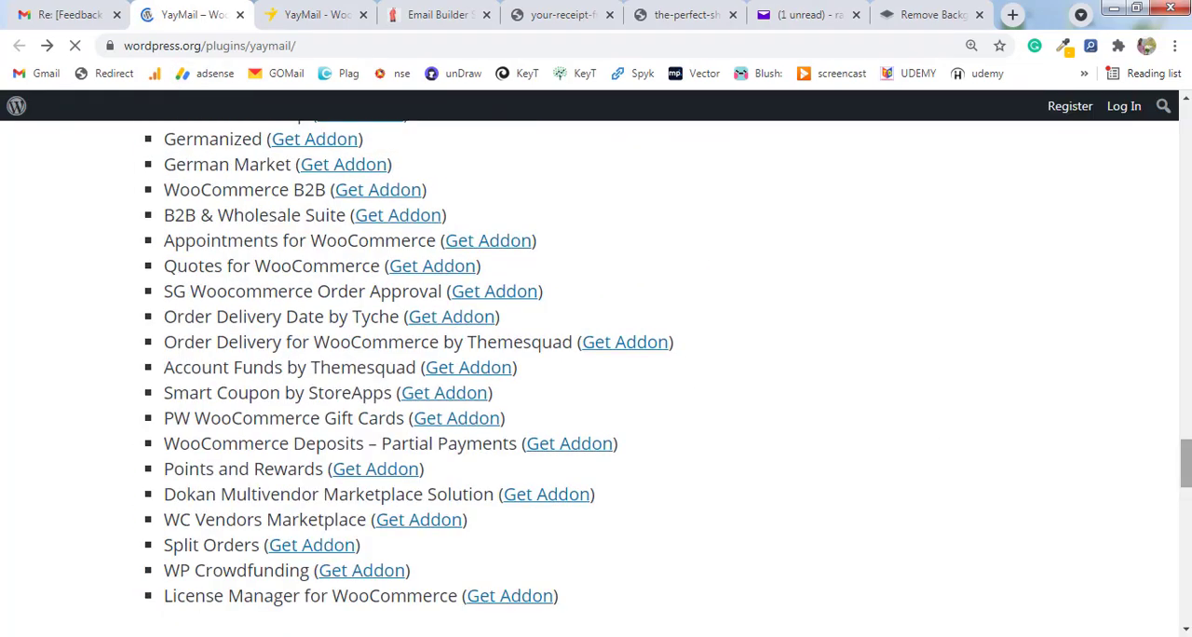
scroll(470, 366, up, 3)
Switch to the YayCommerce product page and examine YayMail's feature overview above the premium addons section.
click(325, 19)
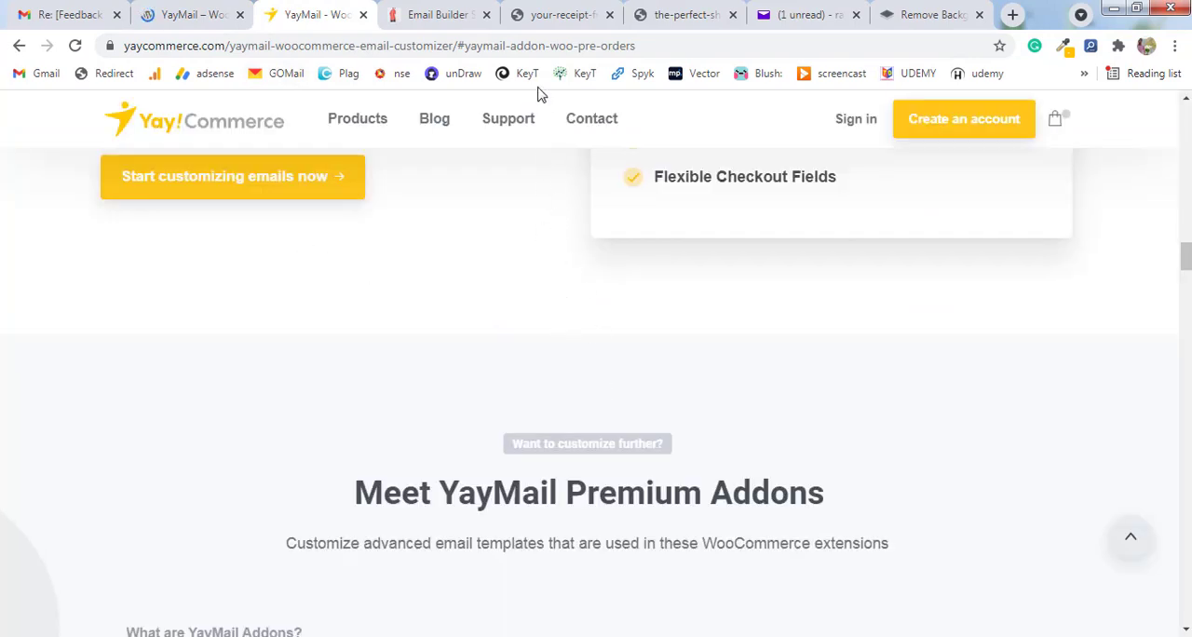
click(452, 17)
scroll(789, 451, down, 2)
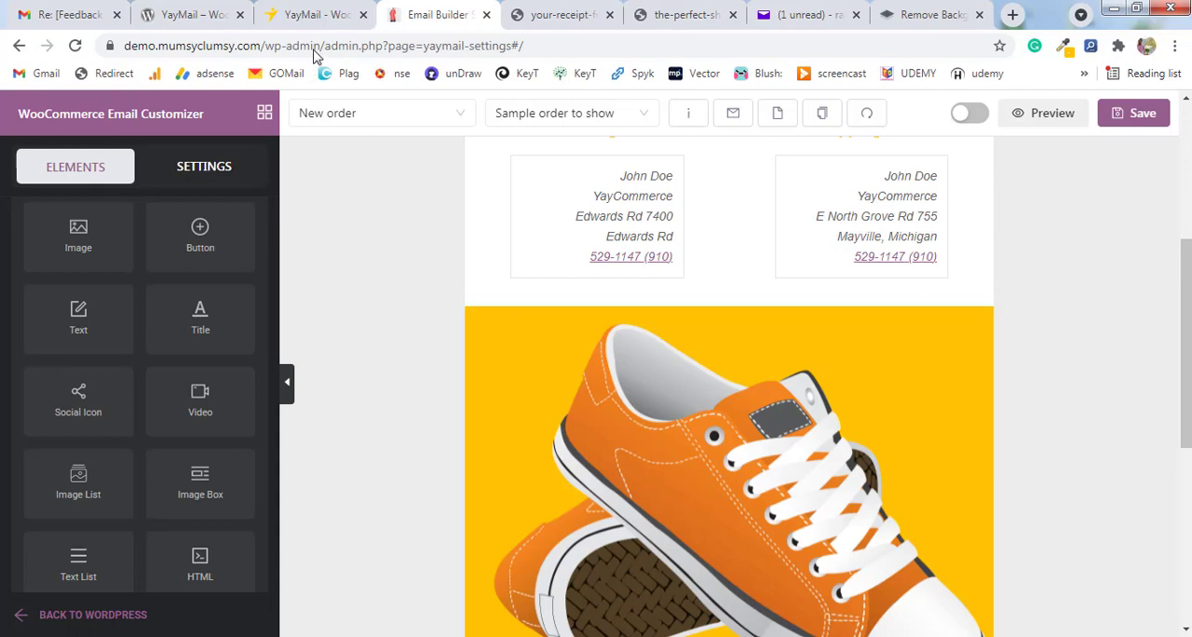
click(317, 15)
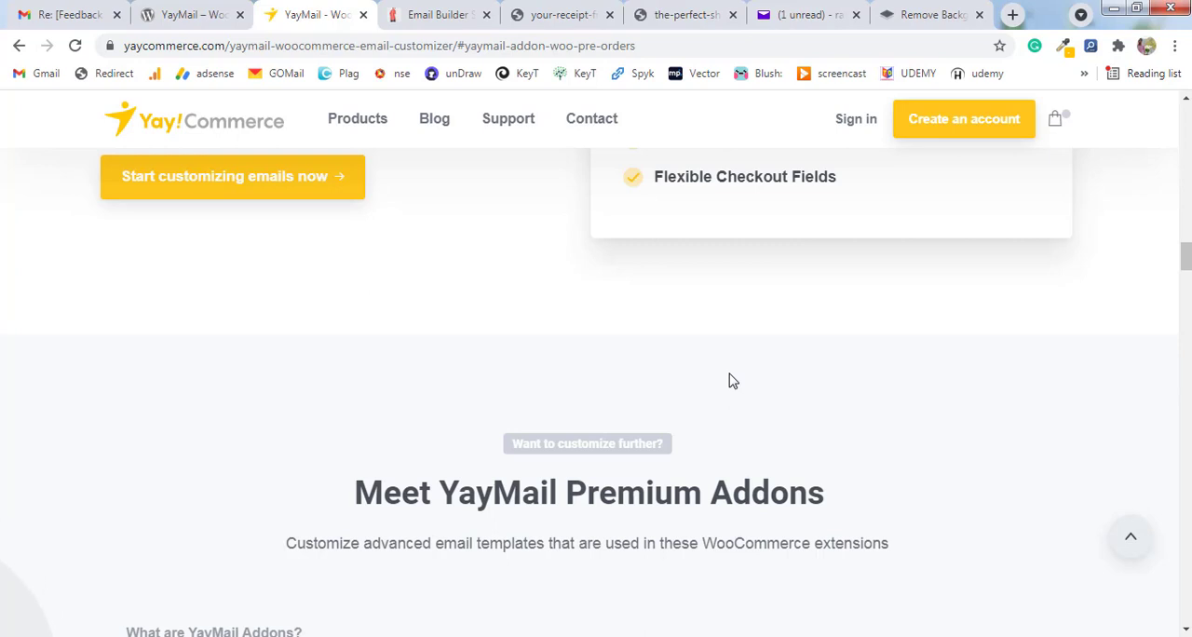
scroll(730, 380, up, 15)
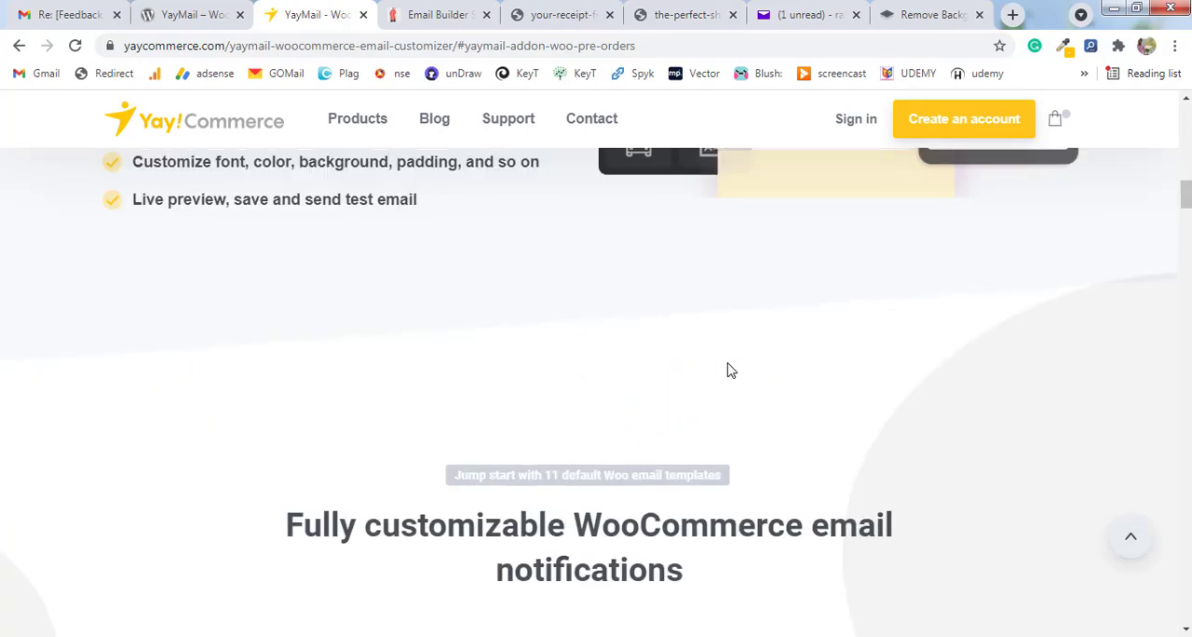
scroll(730, 371, up, 4)
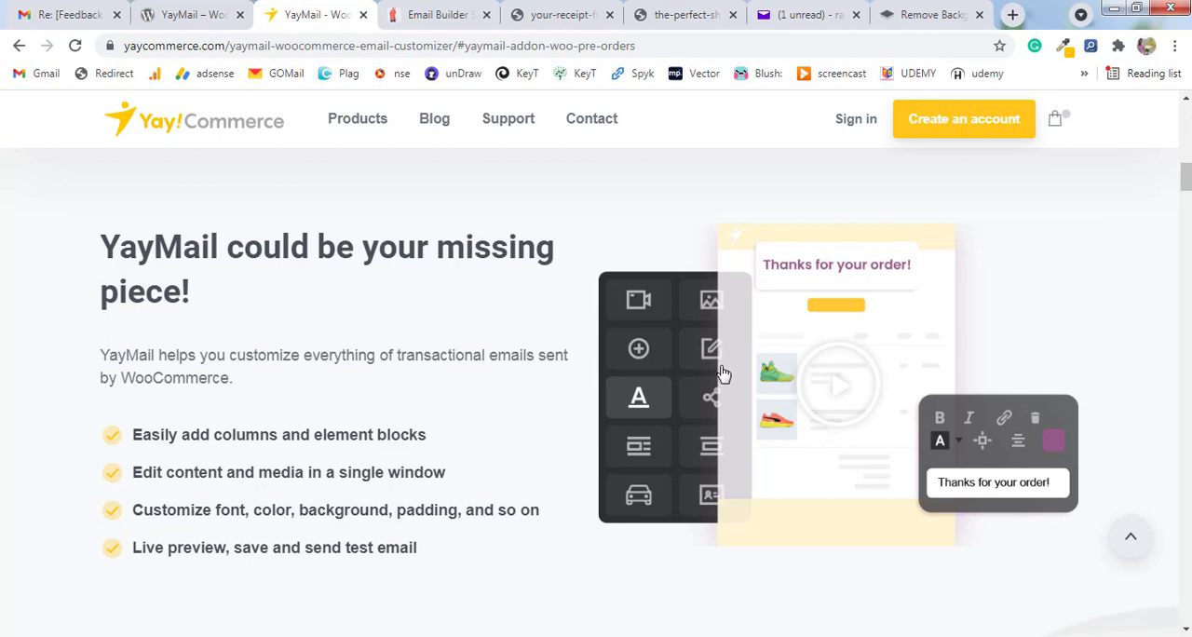
Return to the email customizer and review the New order template again, checking the plugin page's header in between.
click(445, 16)
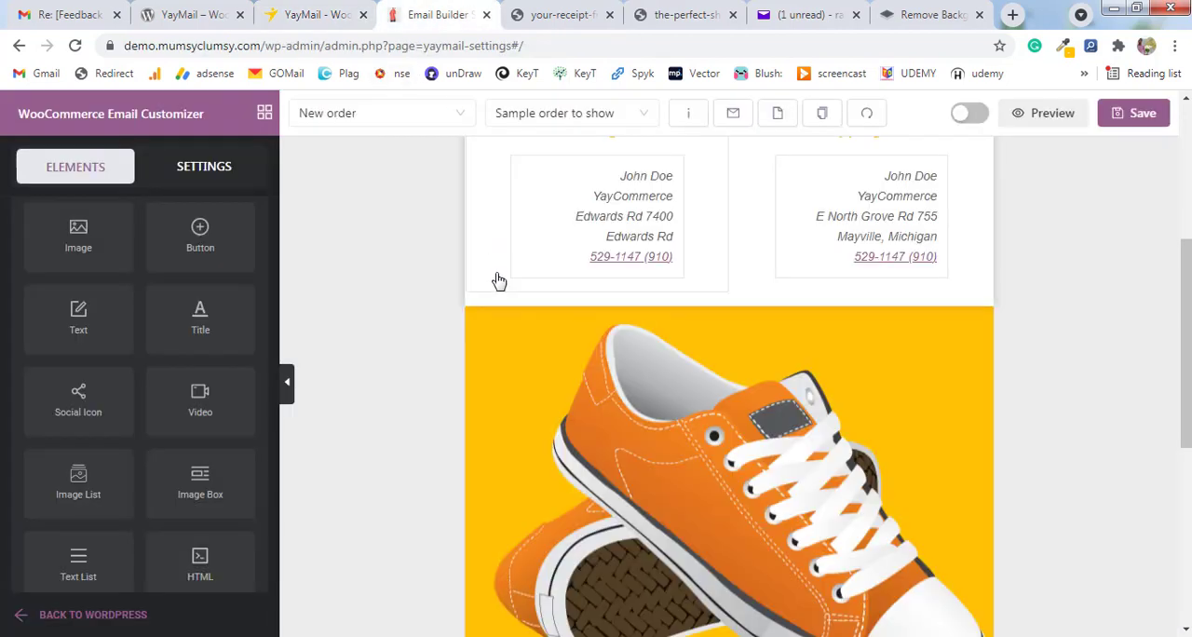
scroll(589, 368, up, 4)
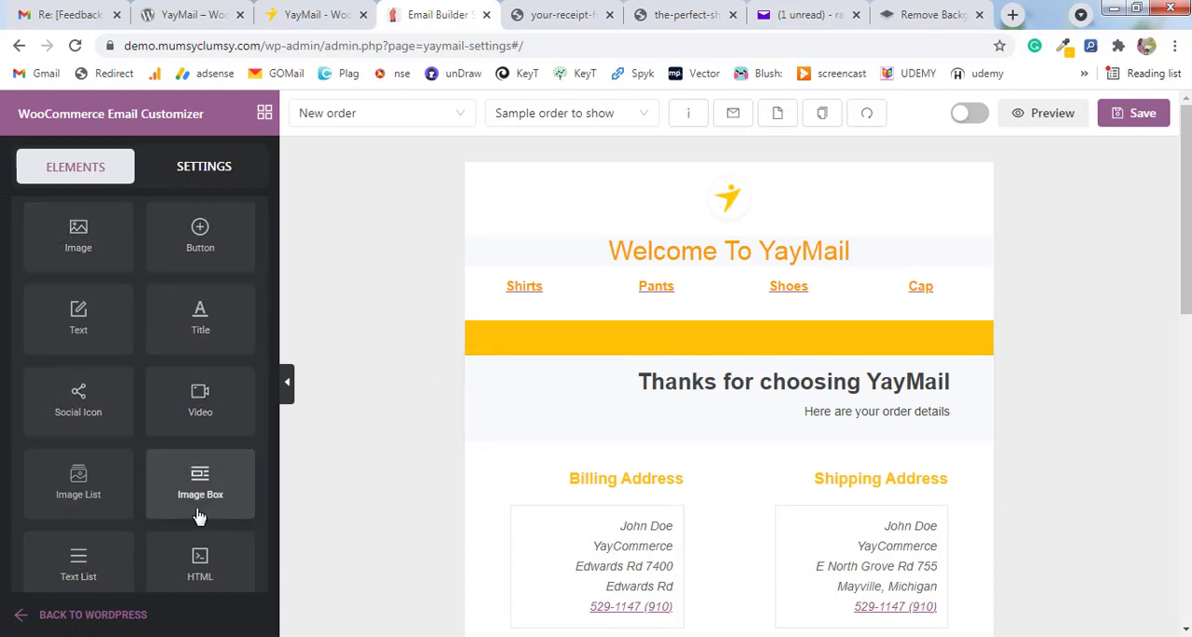
click(191, 22)
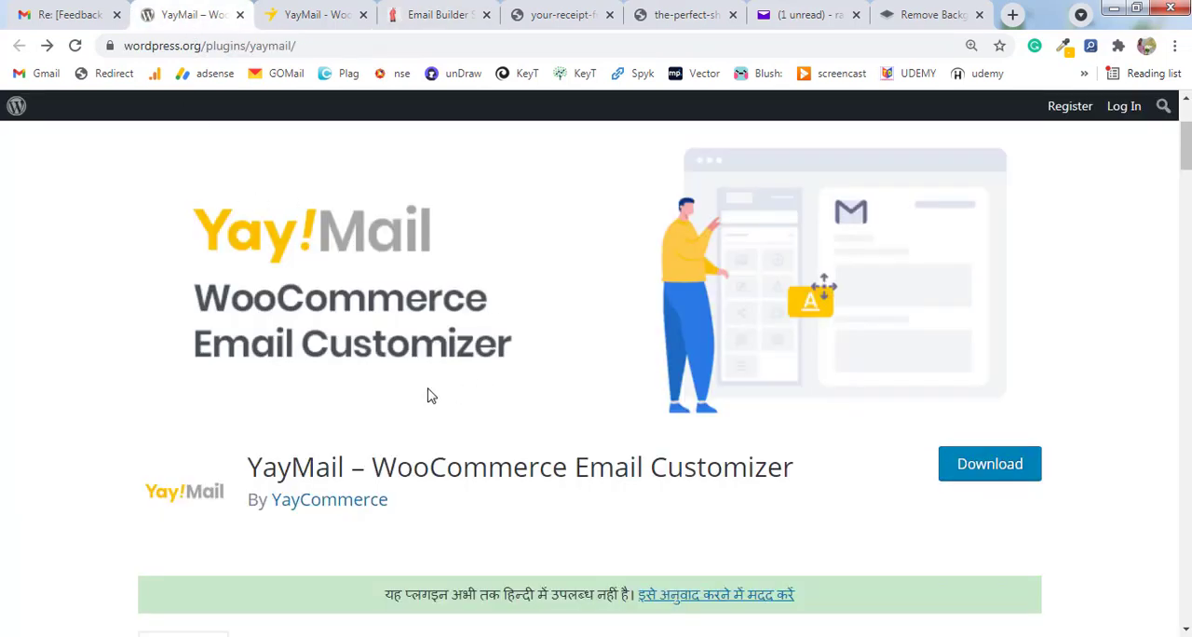
click(421, 15)
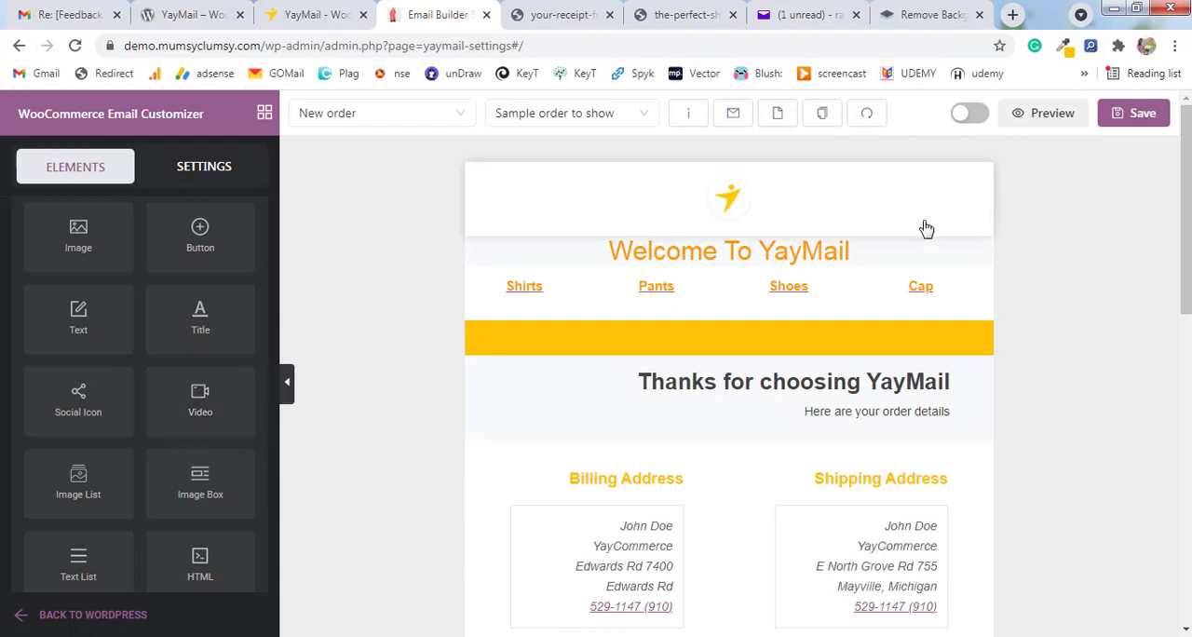
scroll(515, 380, down, 10)
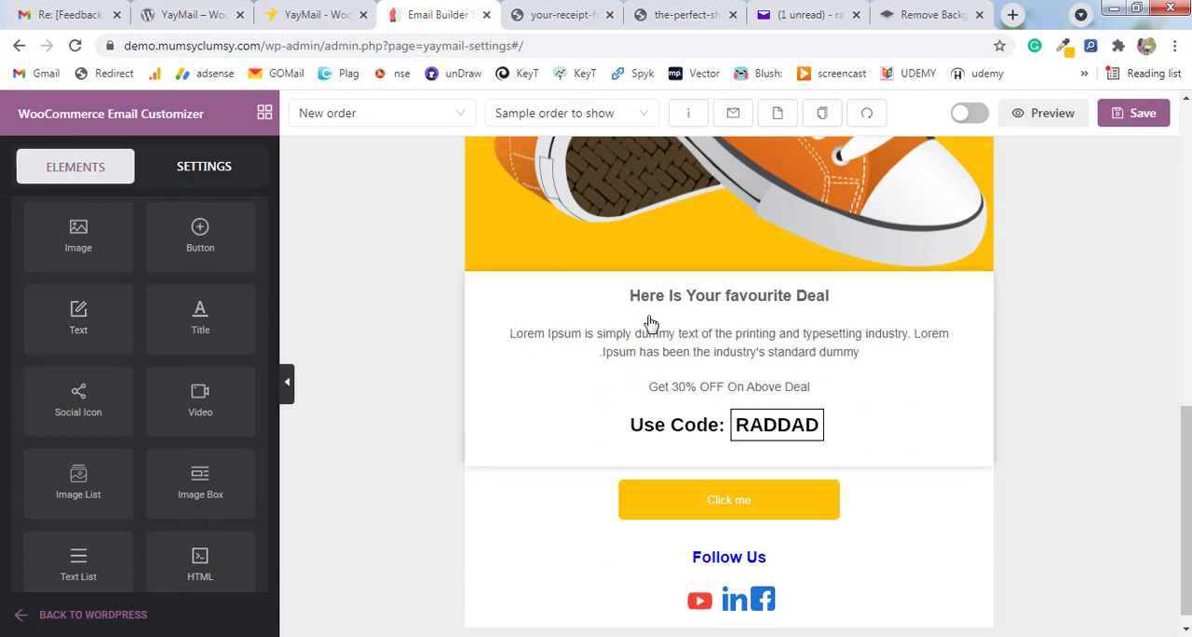
scroll(650, 322, up, 4)
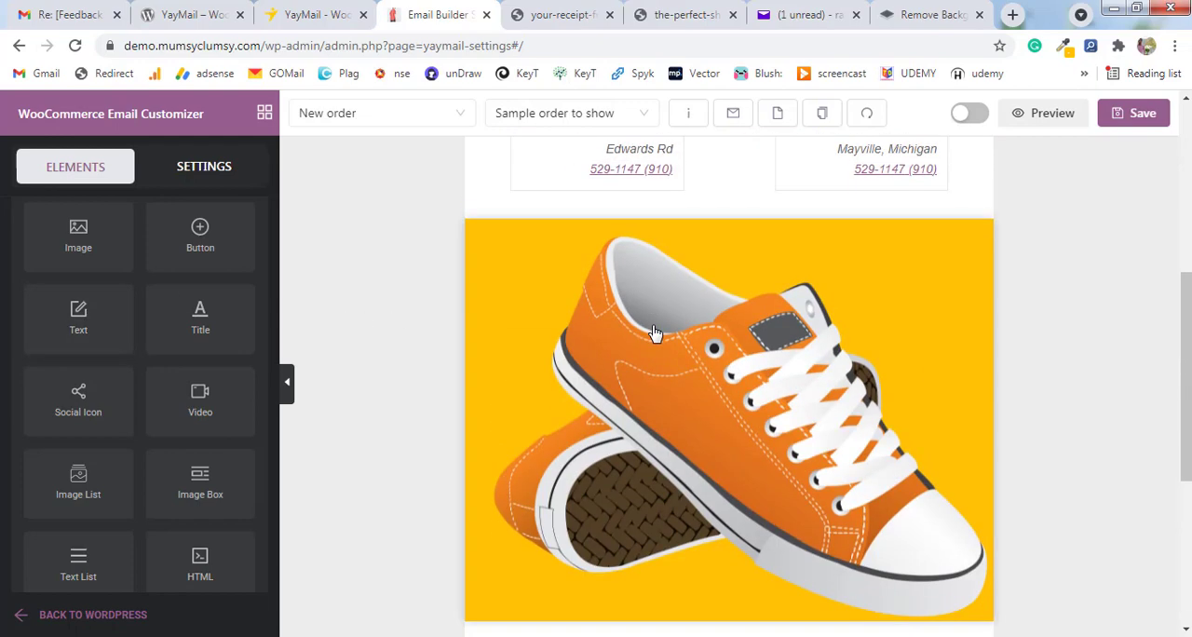
scroll(655, 332, up, 5)
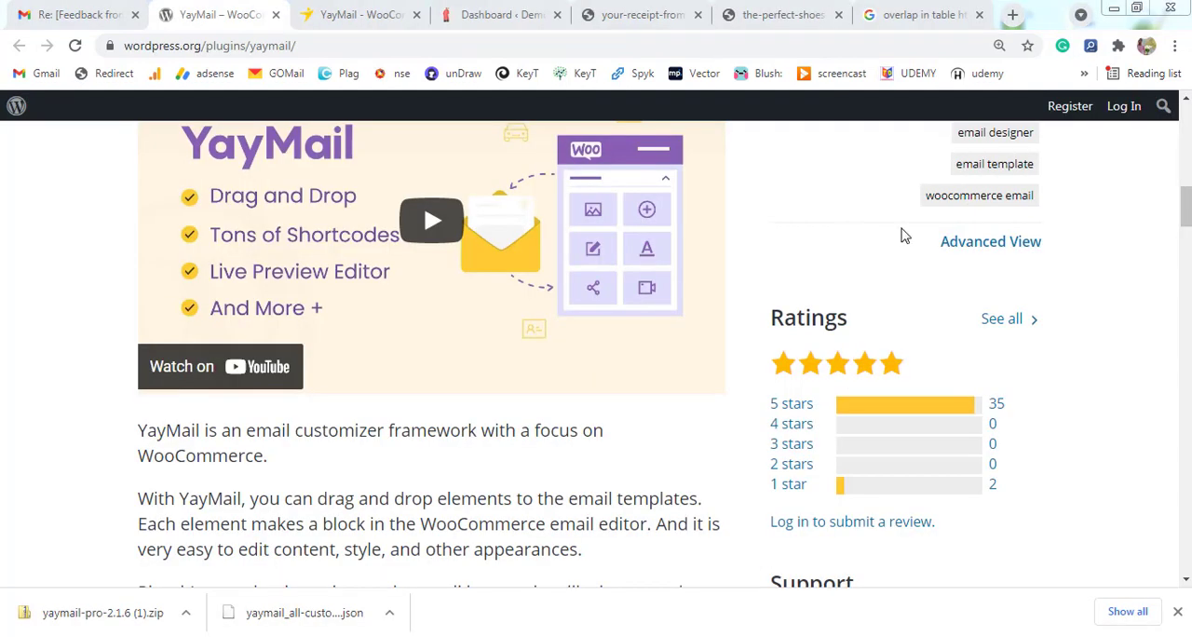
Read the wordpress.org plugin page from the YayMail introduction through the features to the YayMail Free section.
scroll(1185, 219, down, 2)
scroll(1185, 223, down, 6)
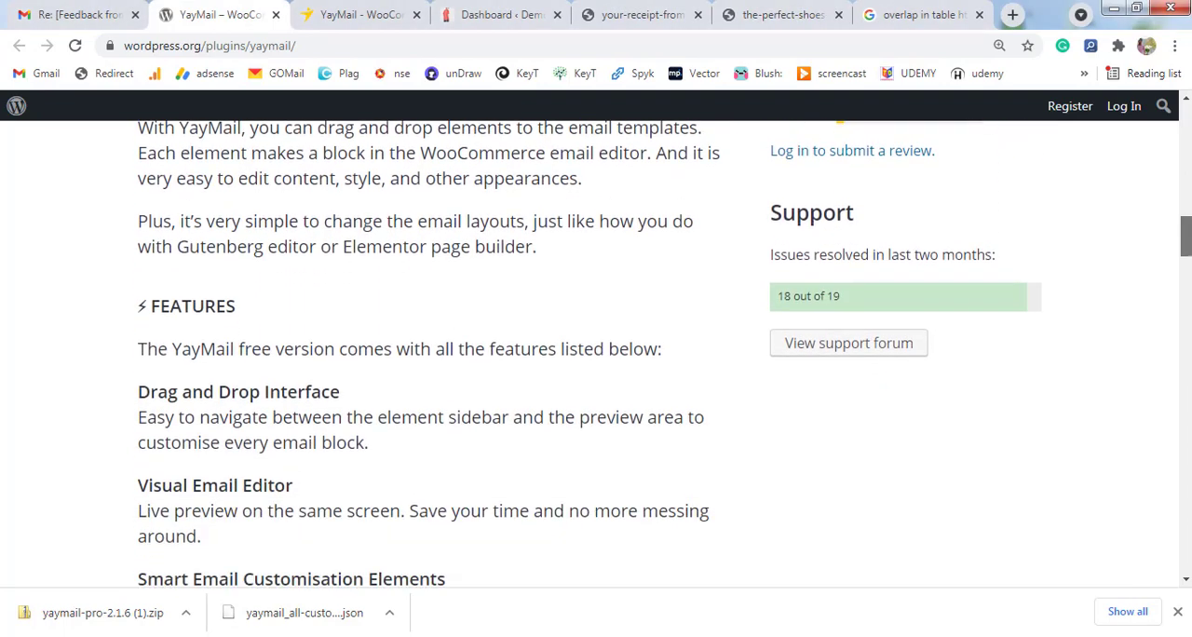
scroll(1185, 261, down, 5)
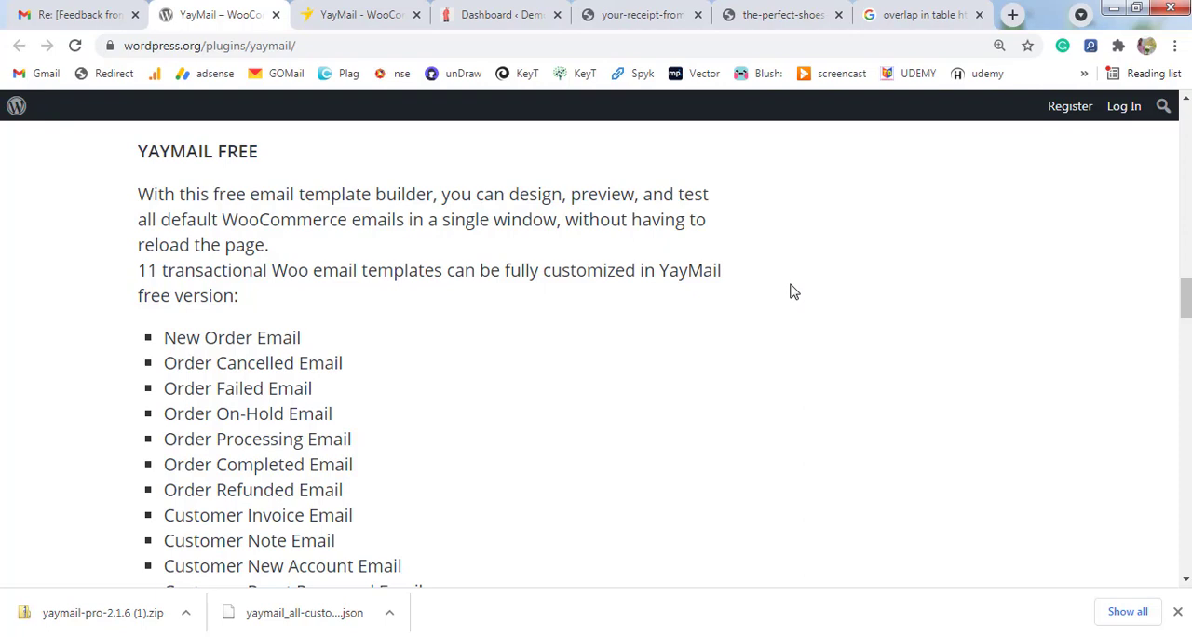
Highlight "11 transactional Woo email templates" and the template list from New Order Email to Customer Reset Password Email.
drag(138, 270, 447, 273)
scroll(447, 274, down, 1)
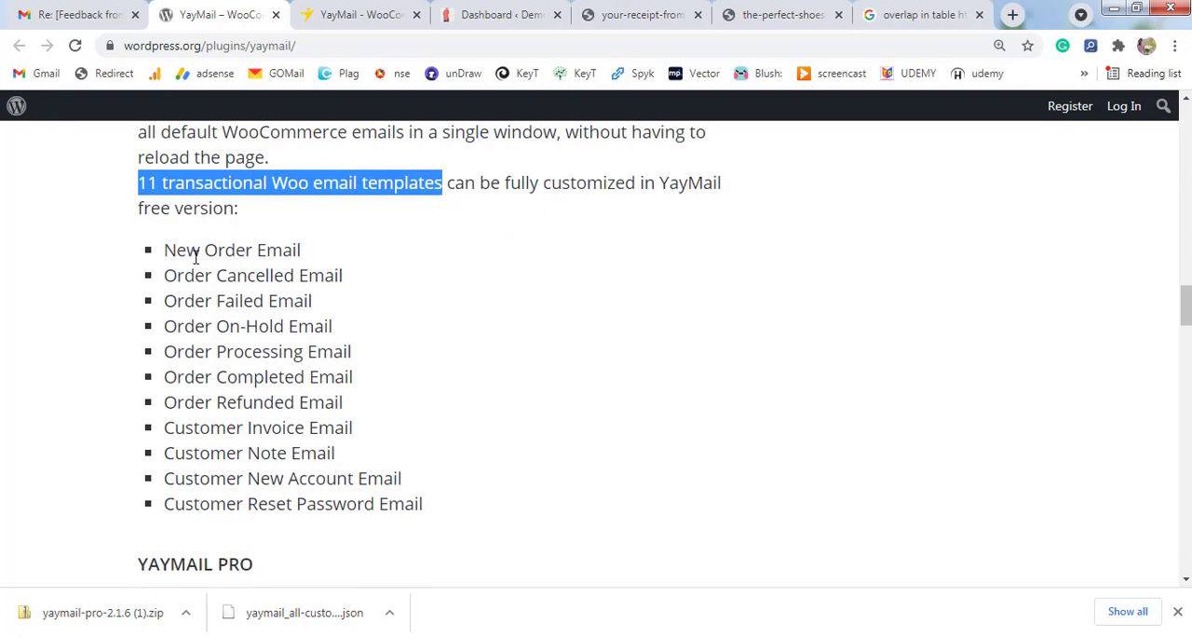
drag(205, 277, 229, 300)
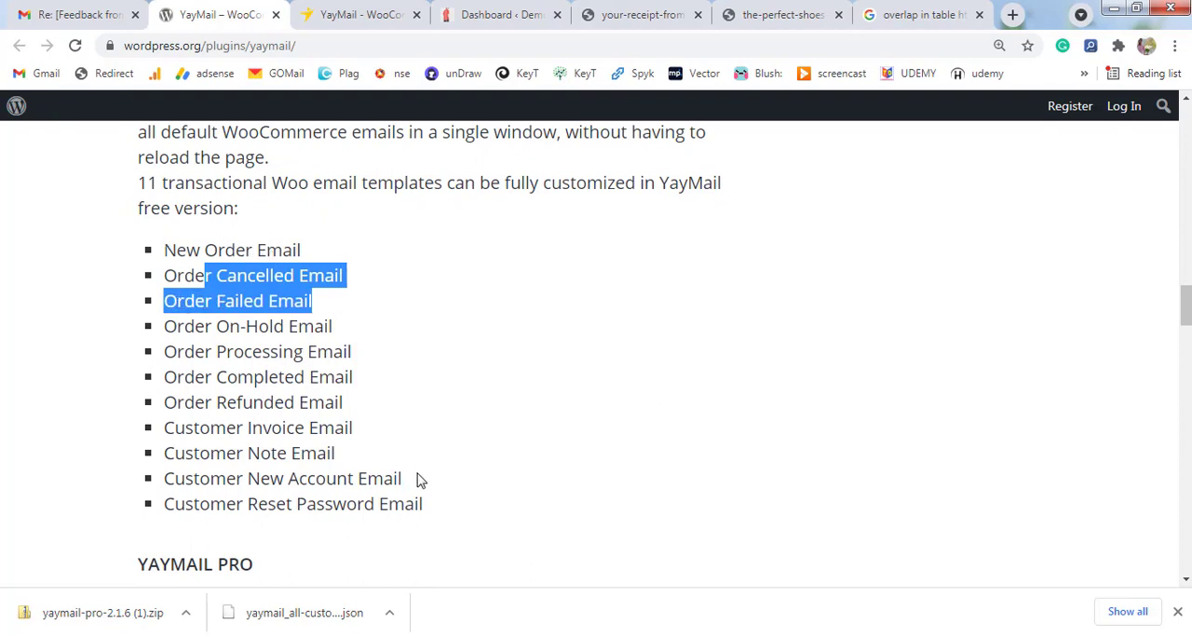
drag(428, 514, 168, 252)
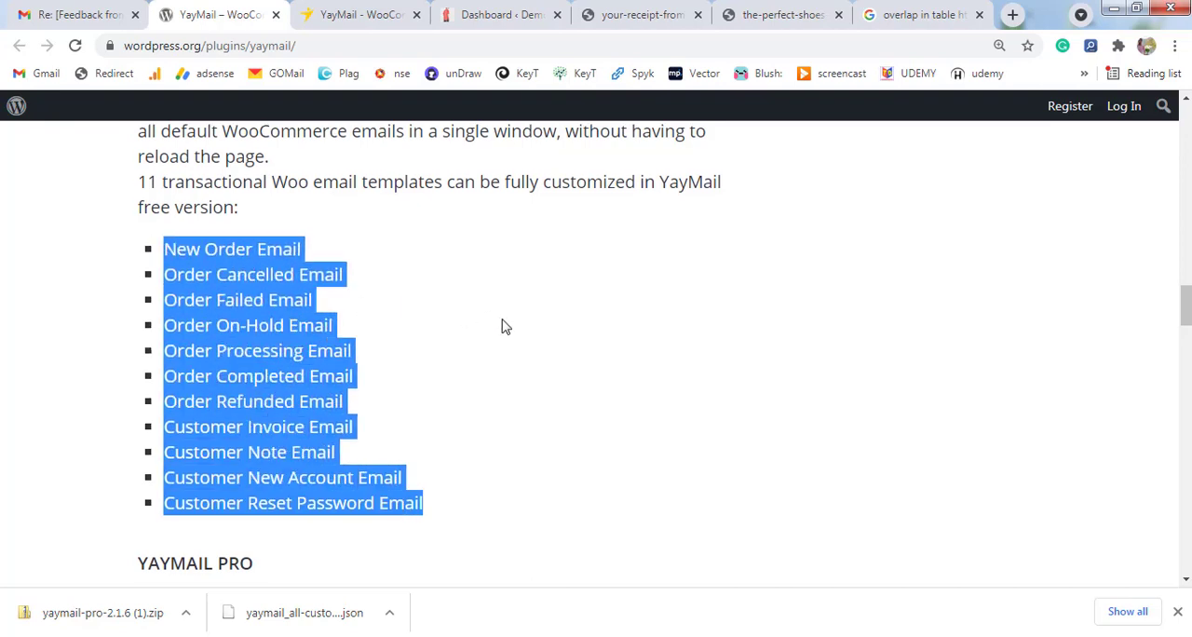
Read the YayMail Pro section, highlighting its heading and the phrase about full customizability in its description.
scroll(503, 326, down, 1)
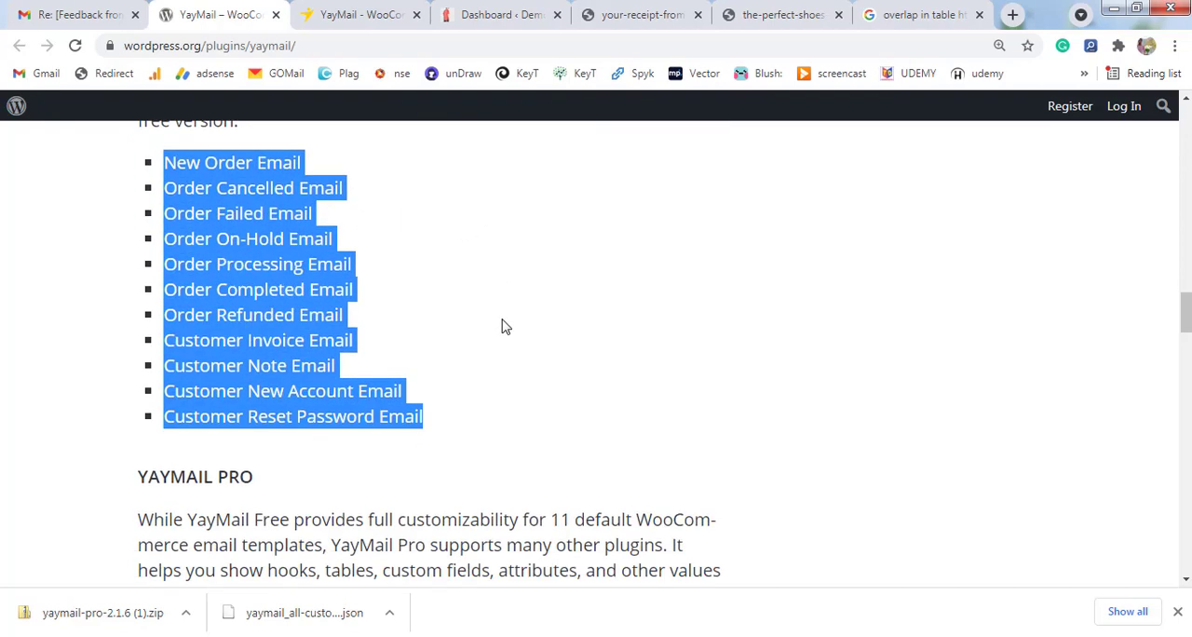
scroll(503, 326, down, 2)
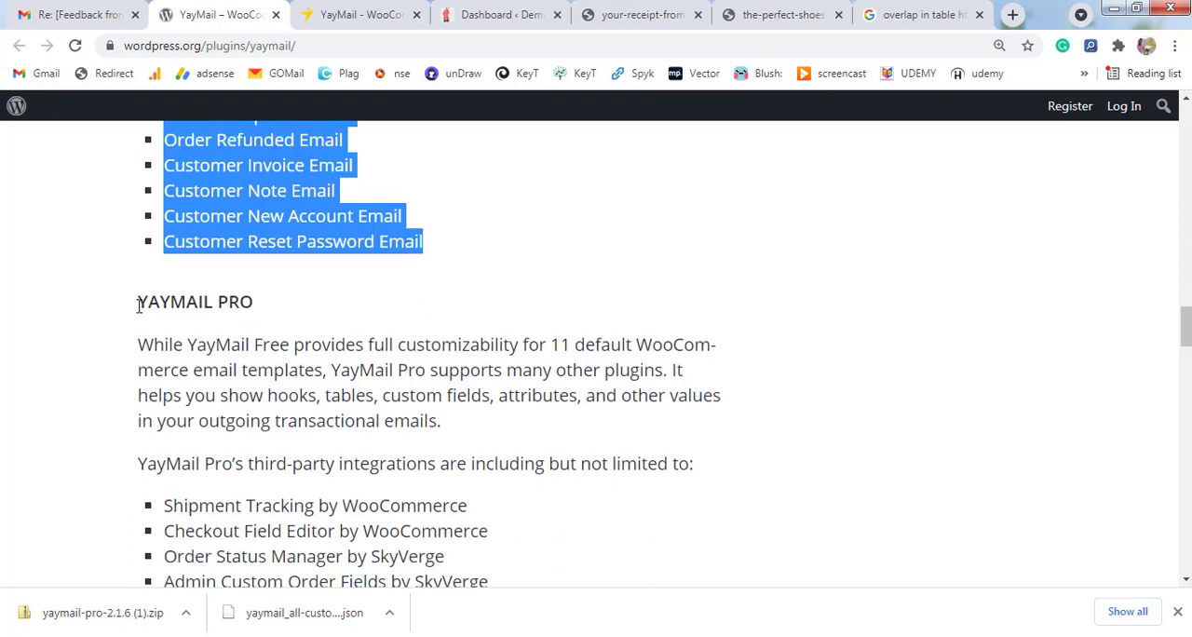
drag(138, 304, 269, 303)
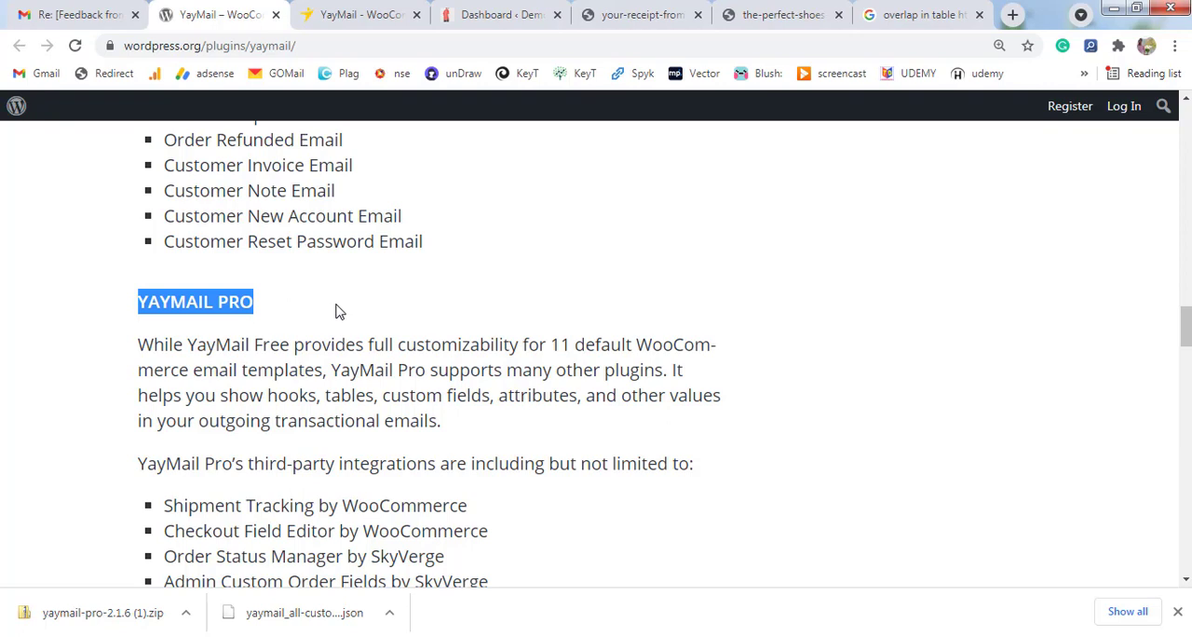
scroll(340, 312, down, 1)
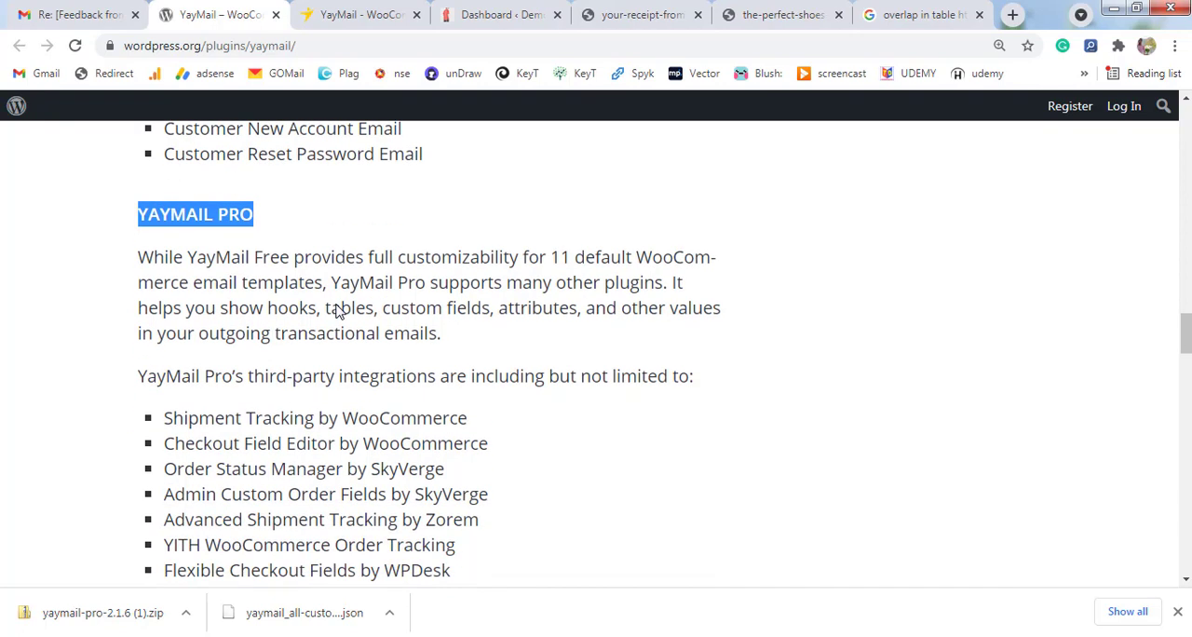
scroll(337, 312, down, 1)
click(504, 298)
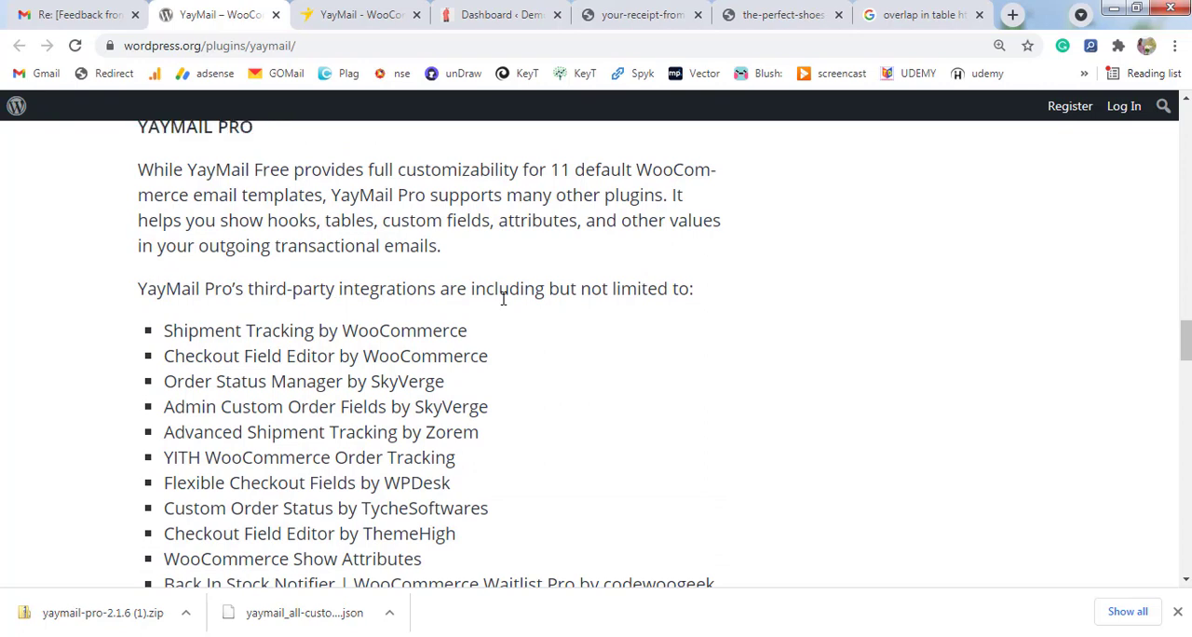
drag(373, 164, 583, 170)
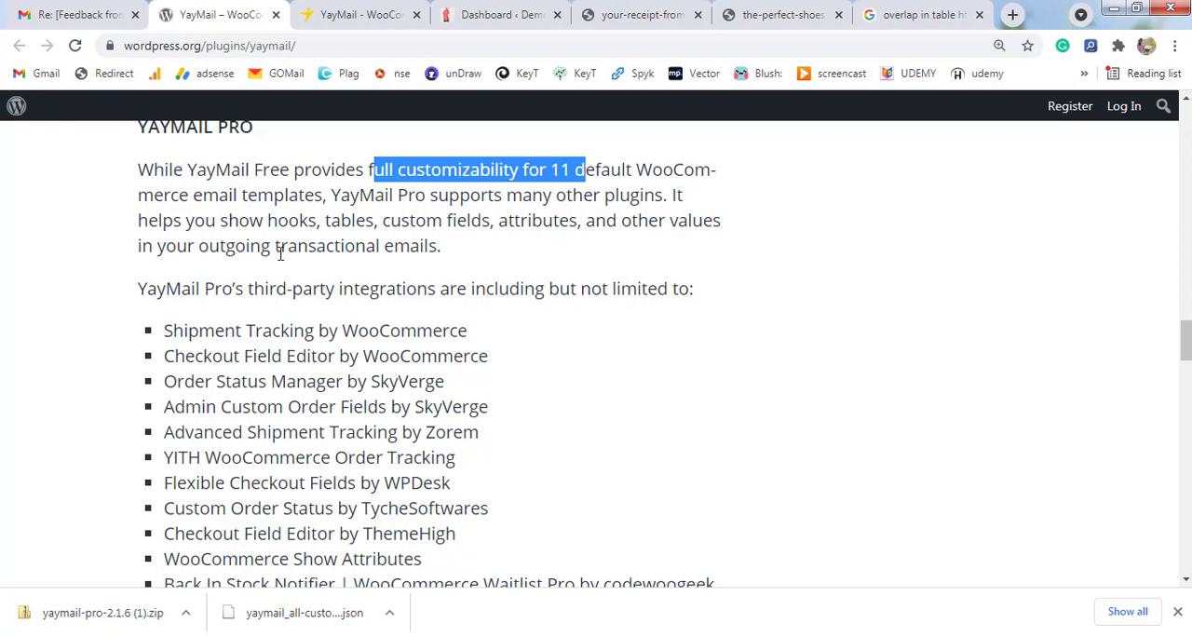
Highlight YayMail Pro's third-party integrations from Shipment Tracking by WooCommerce down to Checkout Field Editor by ThemeHigh.
scroll(280, 255, down, 1)
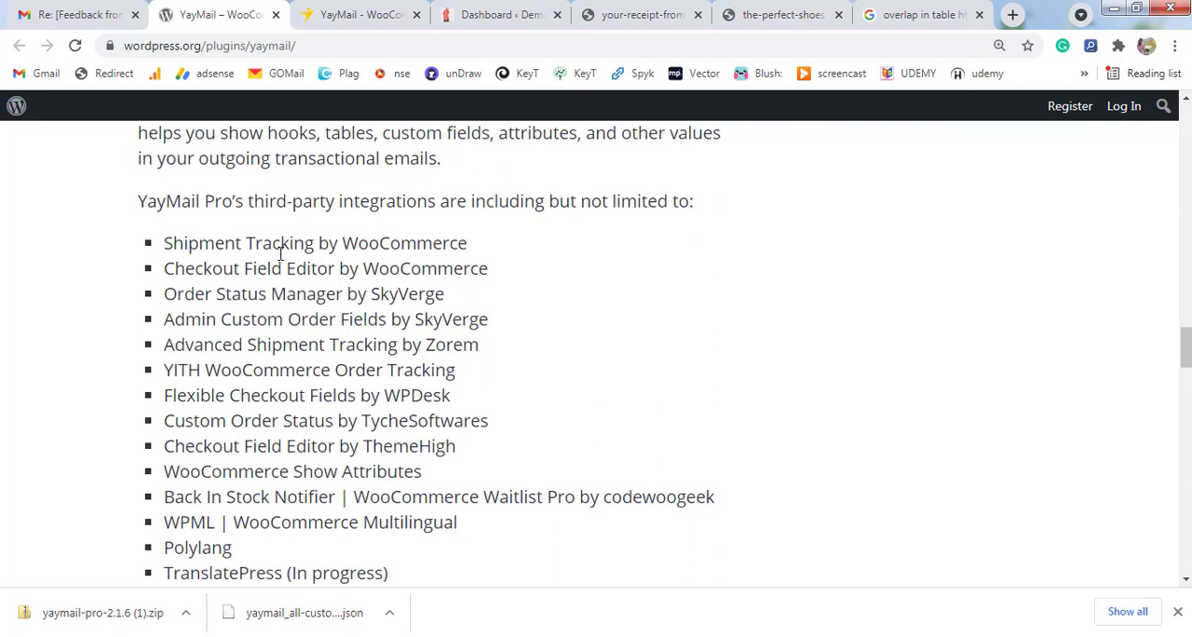
scroll(281, 254, down, 1)
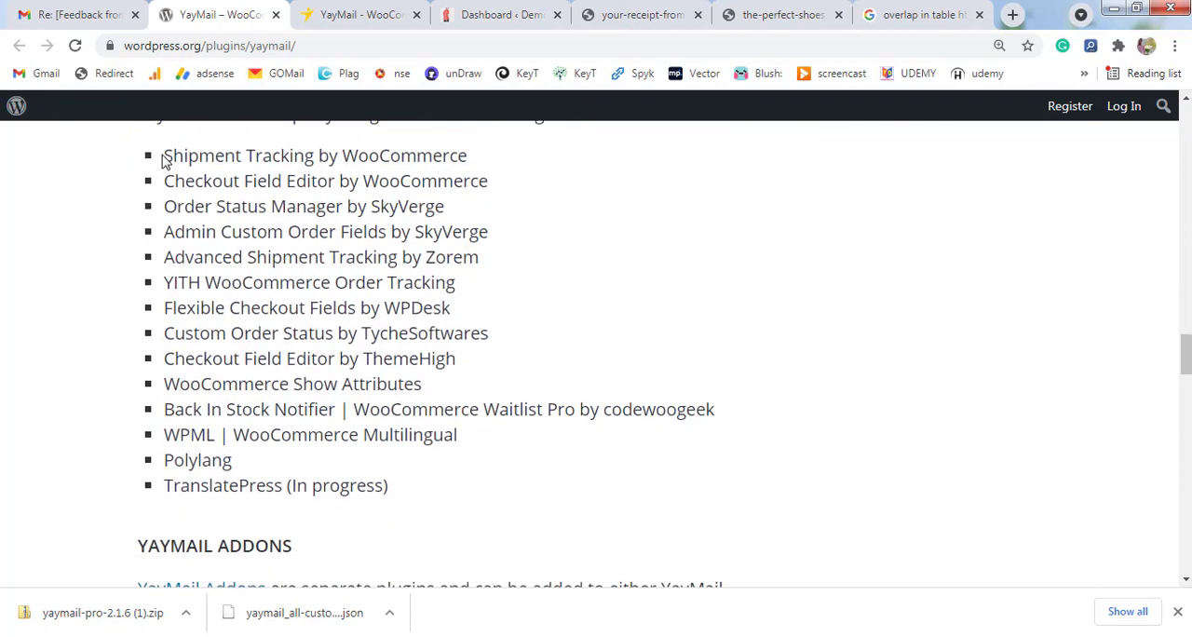
drag(162, 159, 308, 362)
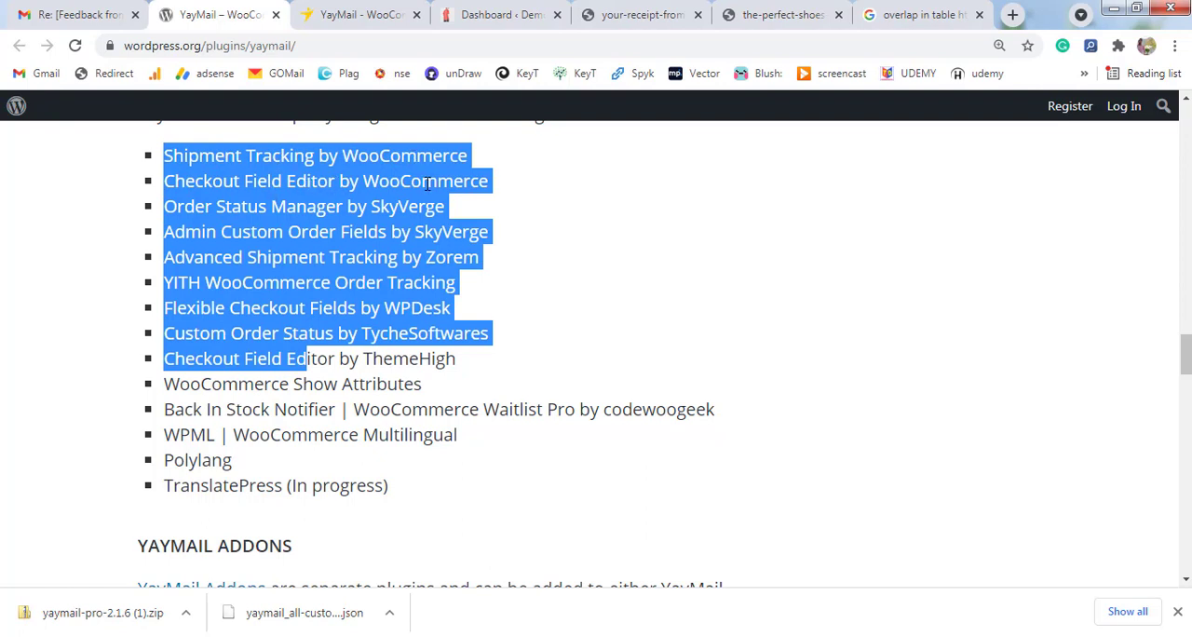
Switch to the YayMail product page on yaycommerce.com and review it from the feature overview to the Premium Addons section.
click(533, 230)
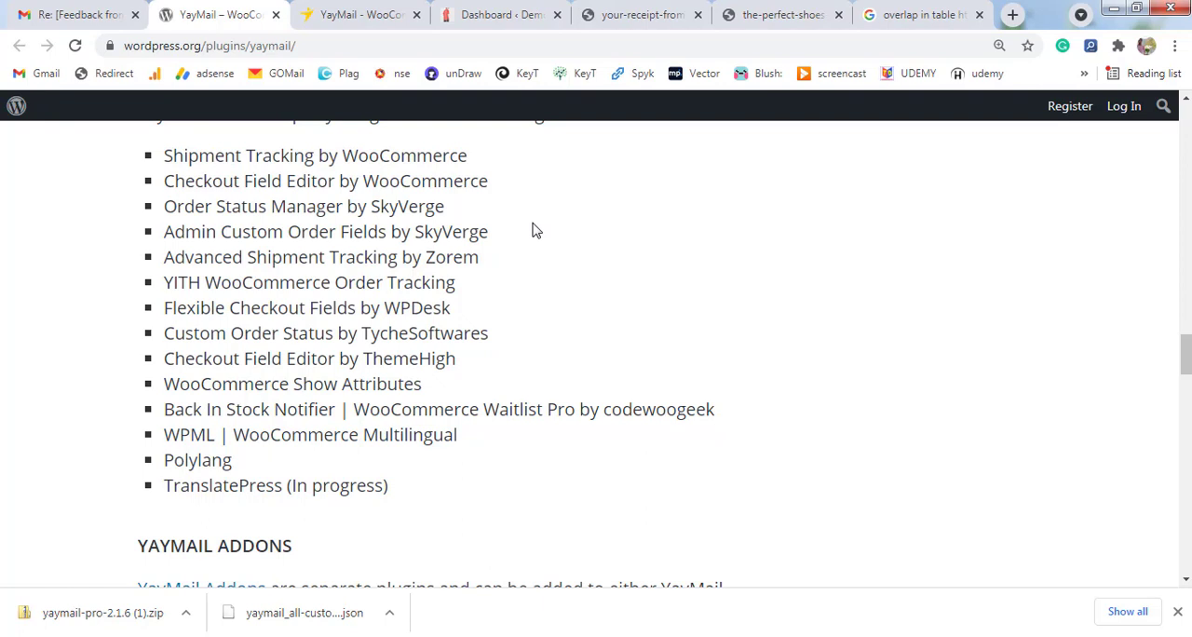
click(338, 14)
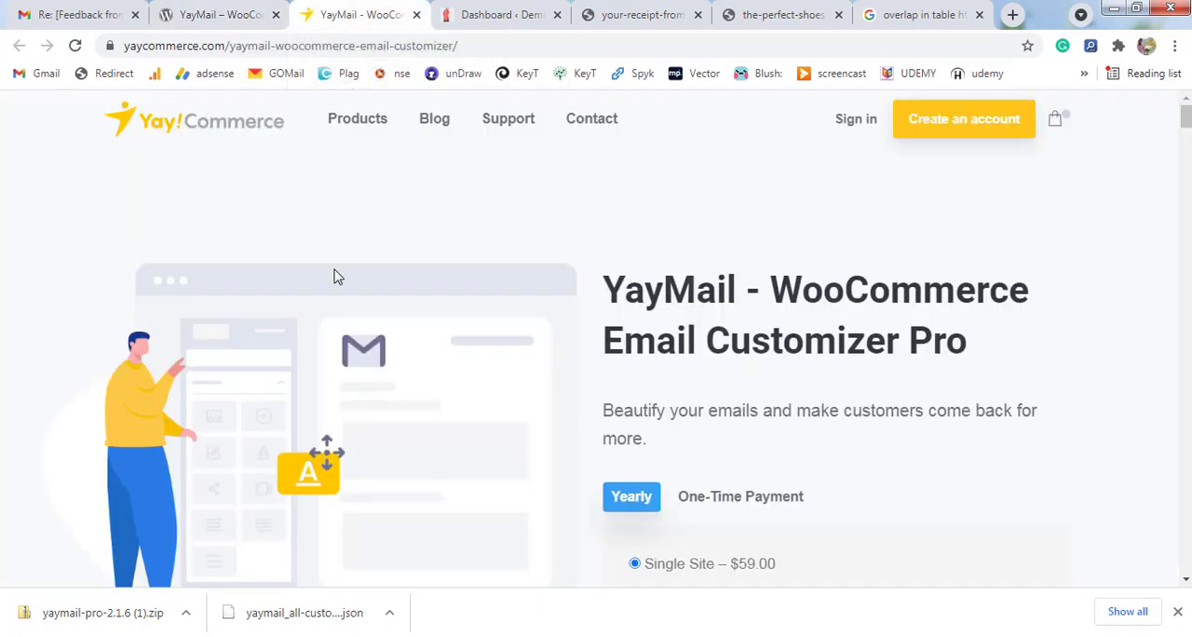
scroll(606, 276, down, 10)
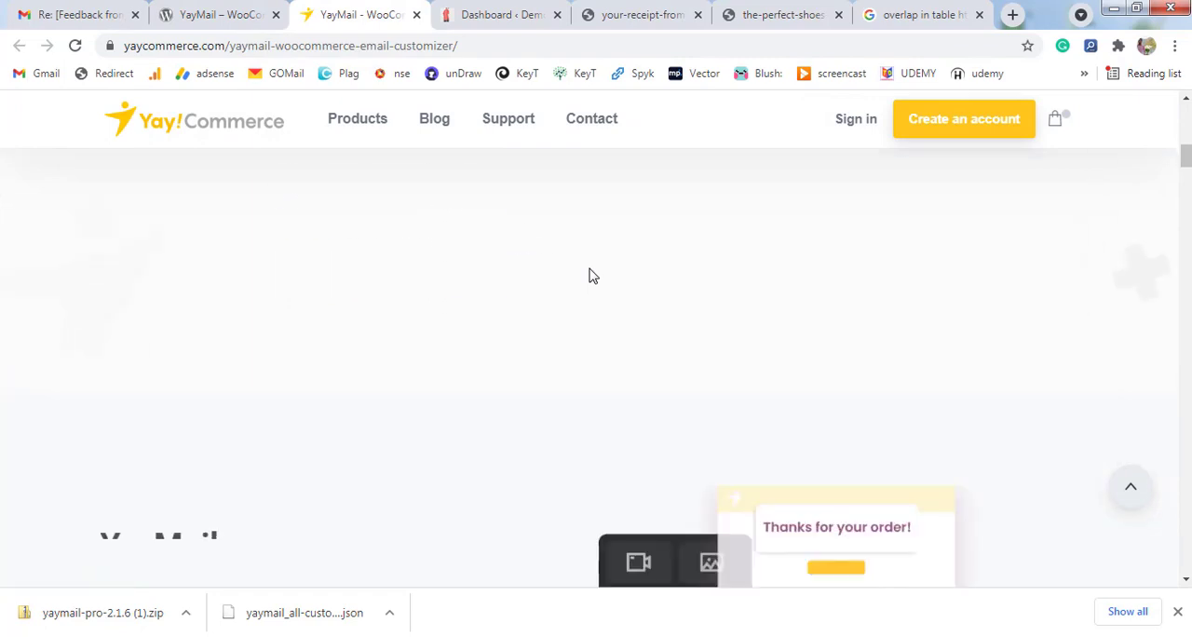
scroll(589, 275, down, 3)
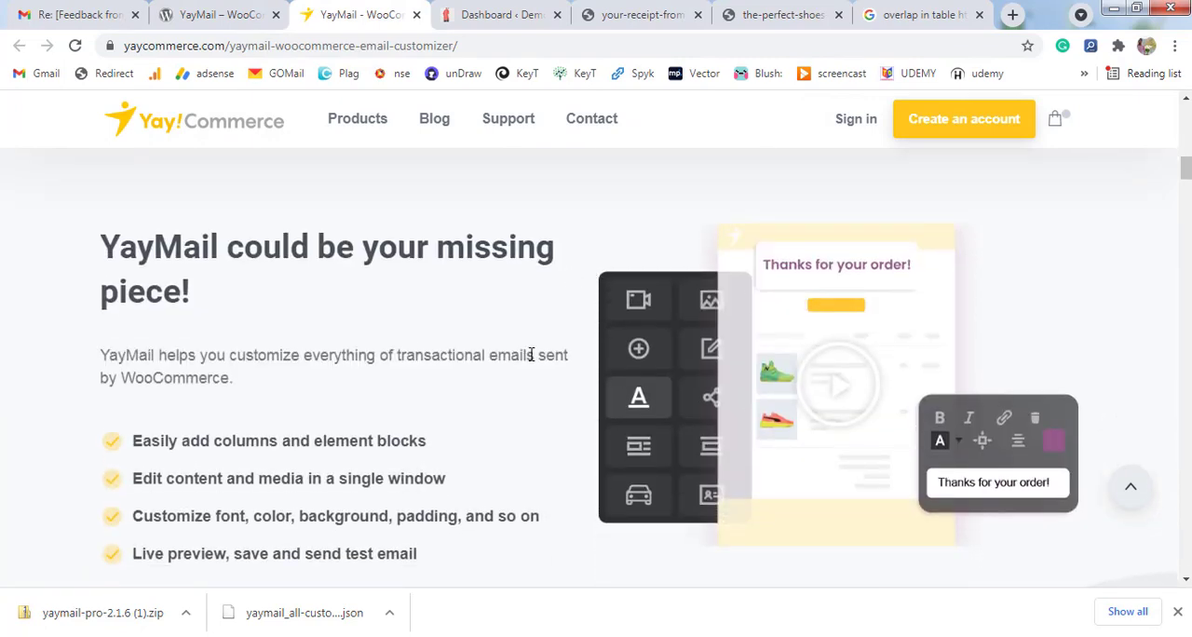
scroll(531, 355, down, 3)
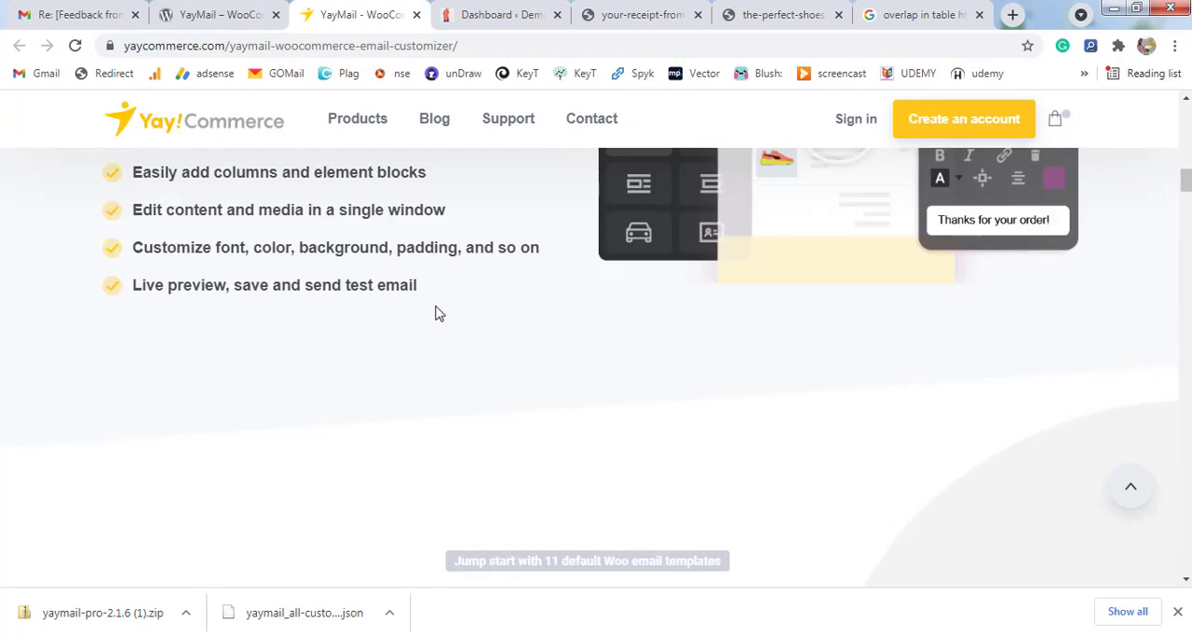
scroll(453, 339, down, 5)
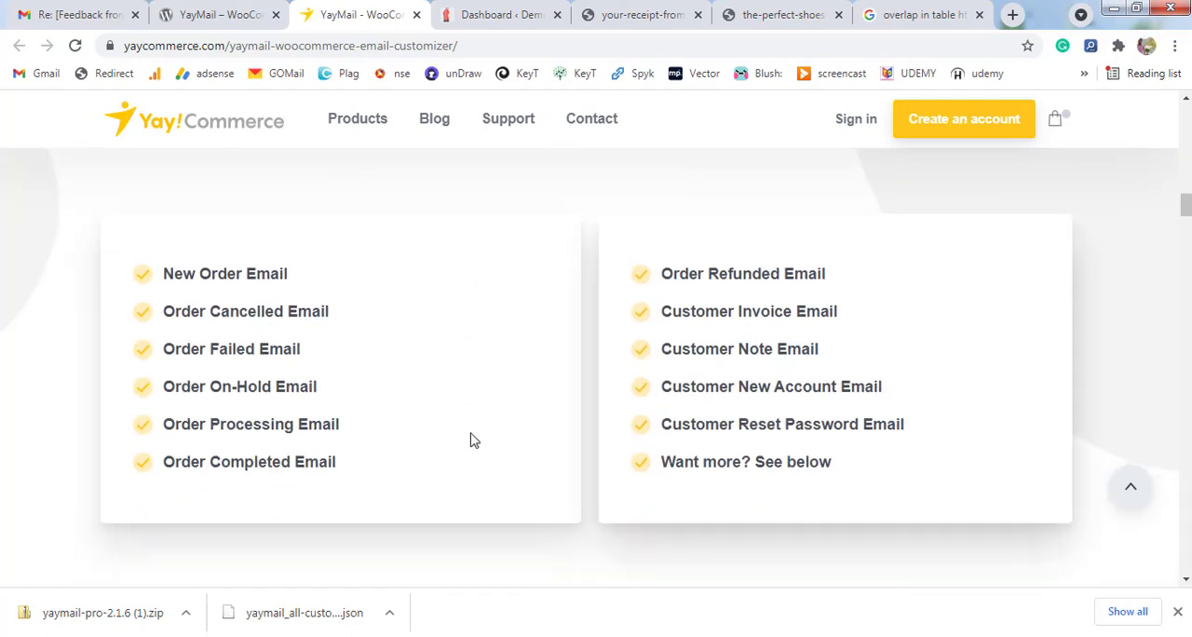
scroll(450, 365, down, 7)
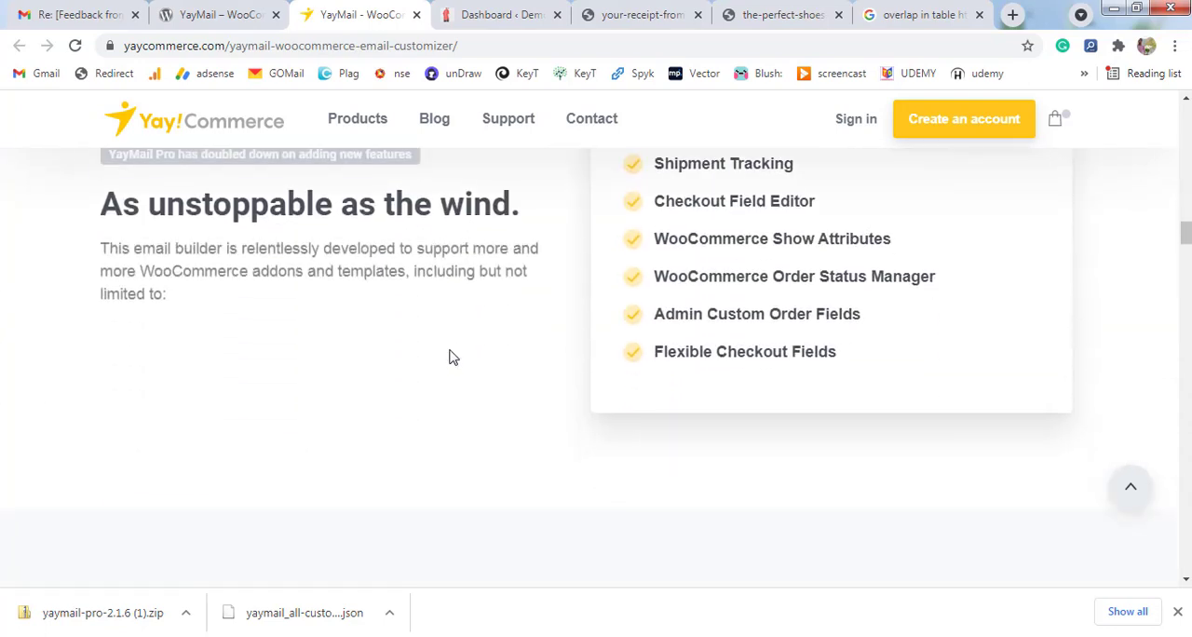
scroll(450, 356, down, 8)
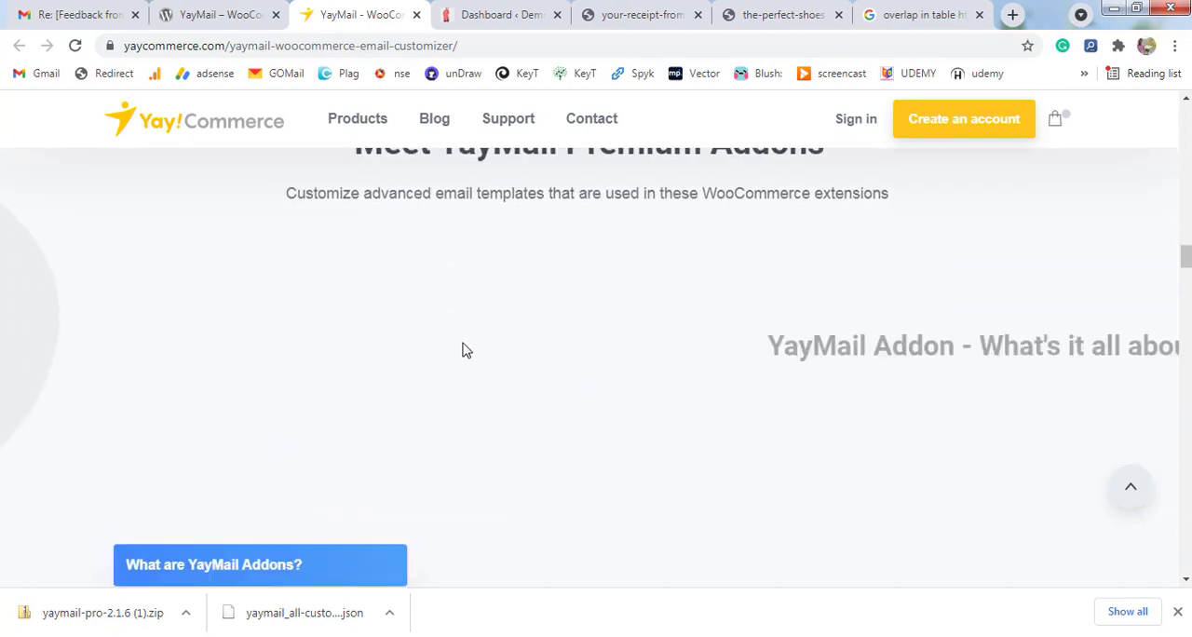
scroll(467, 350, up, 1)
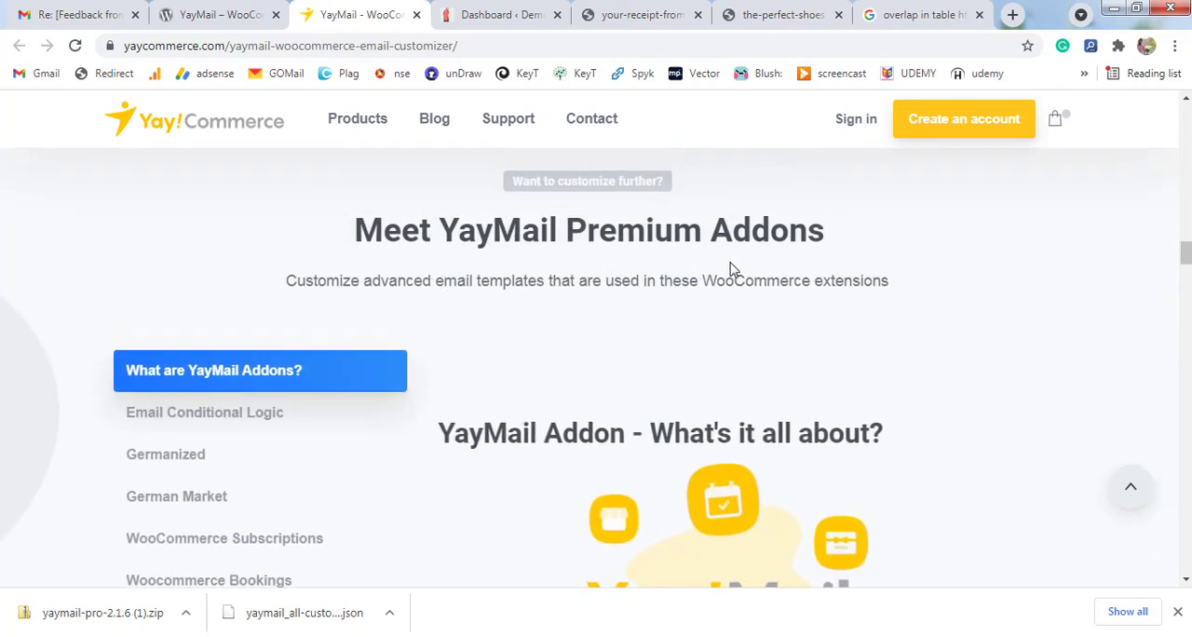
scroll(731, 270, down, 2)
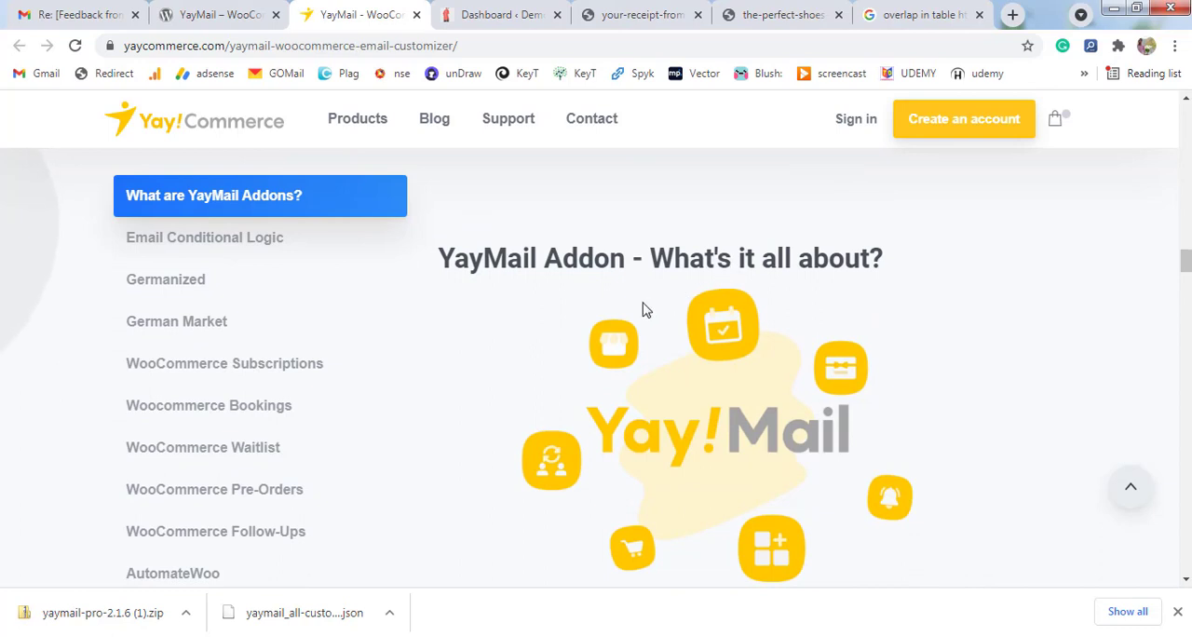
Examine the premium addon descriptions for Email Conditional Logic and WooCommerce Subscriptions, Bookings, Waitlist and Pre-Orders, including the Pre-Orders email templates.
click(203, 254)
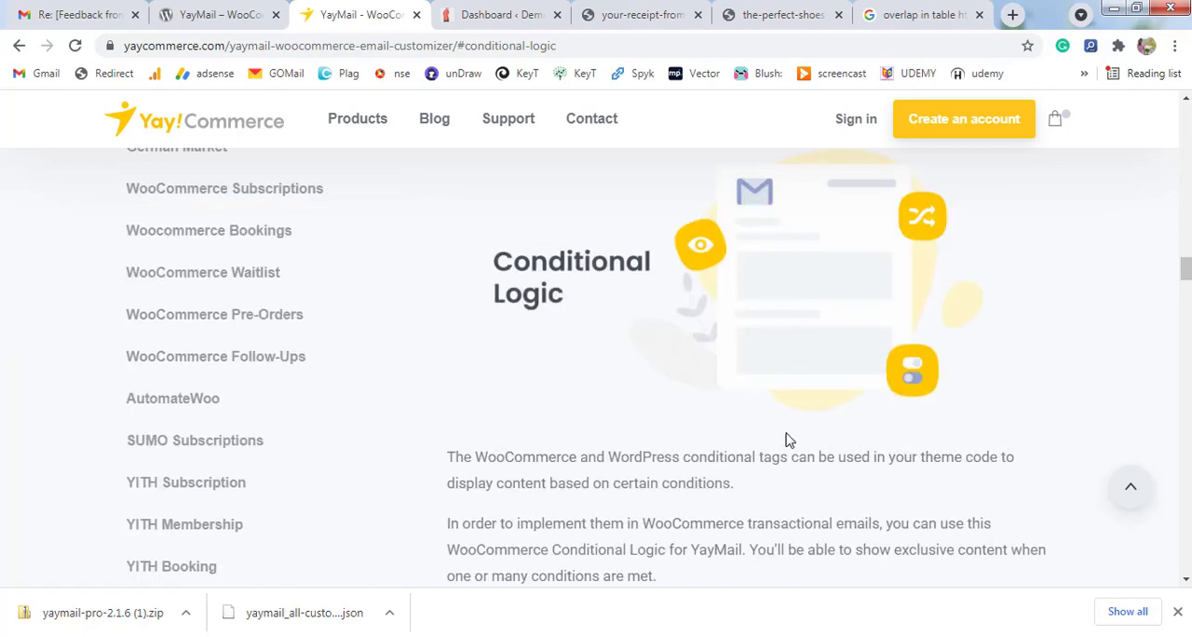
click(254, 203)
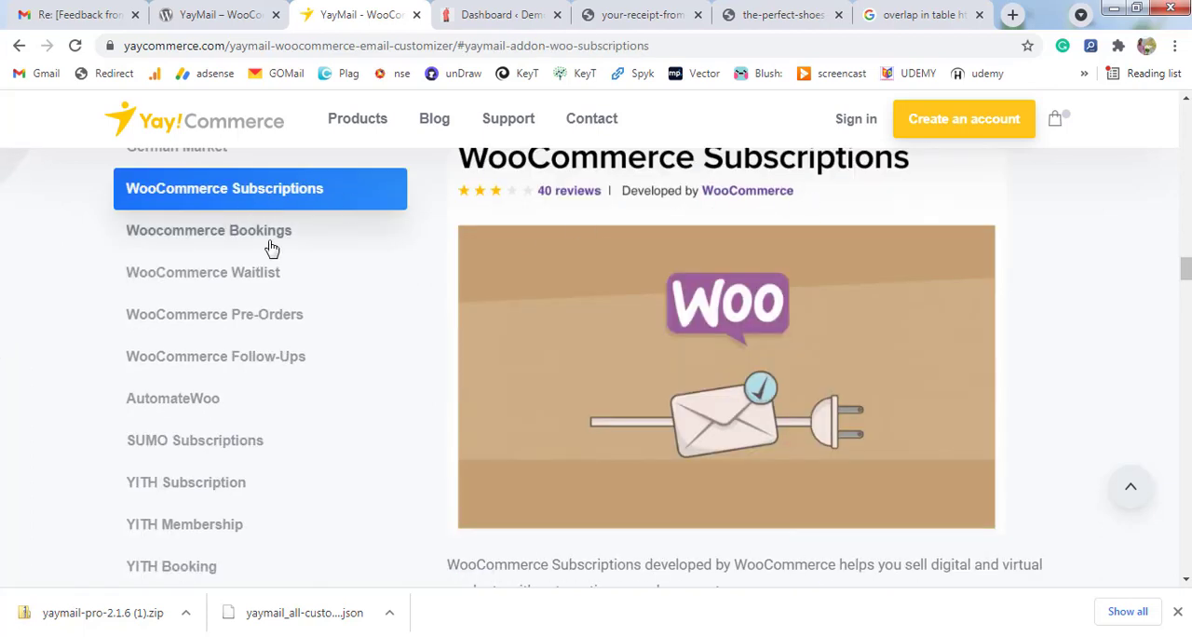
click(270, 247)
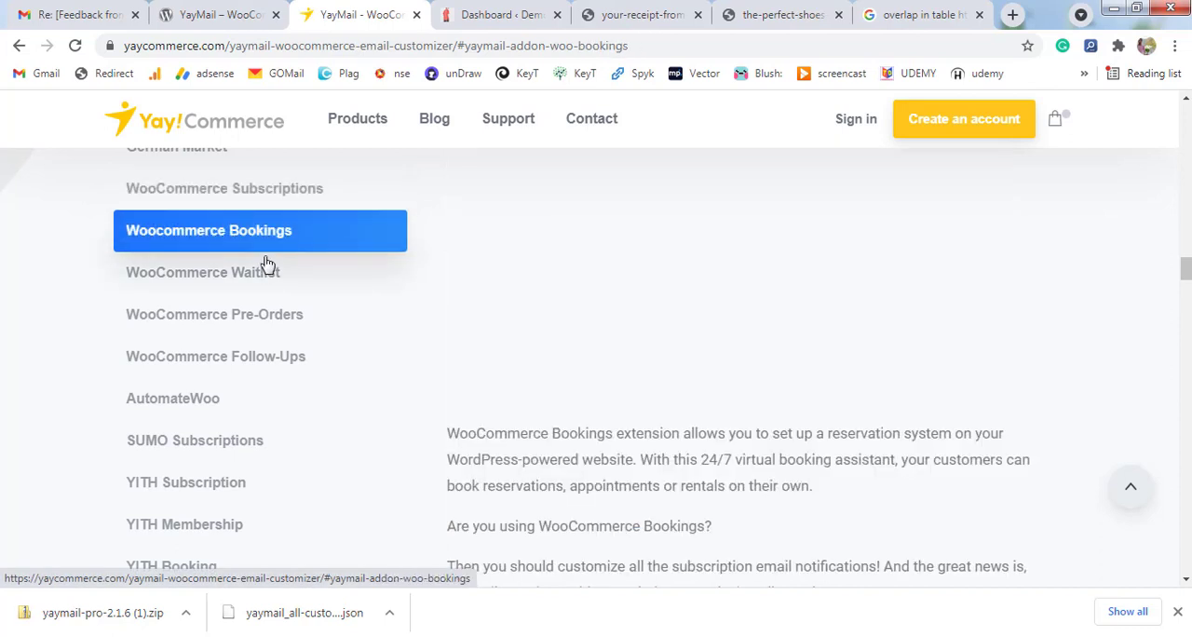
click(257, 286)
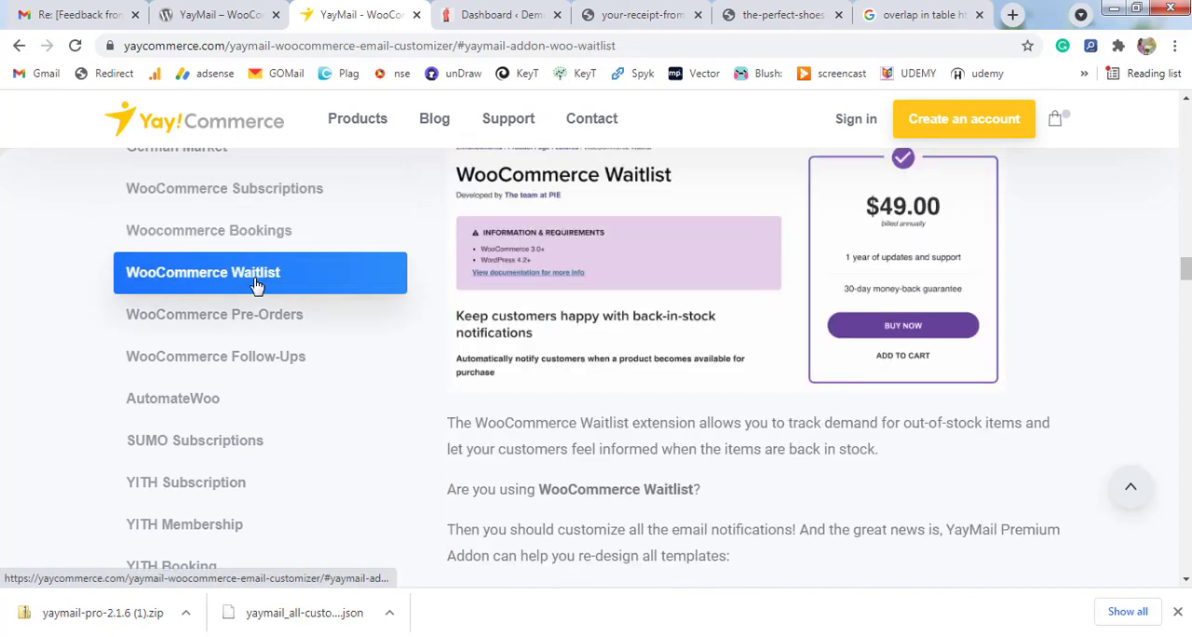
click(282, 322)
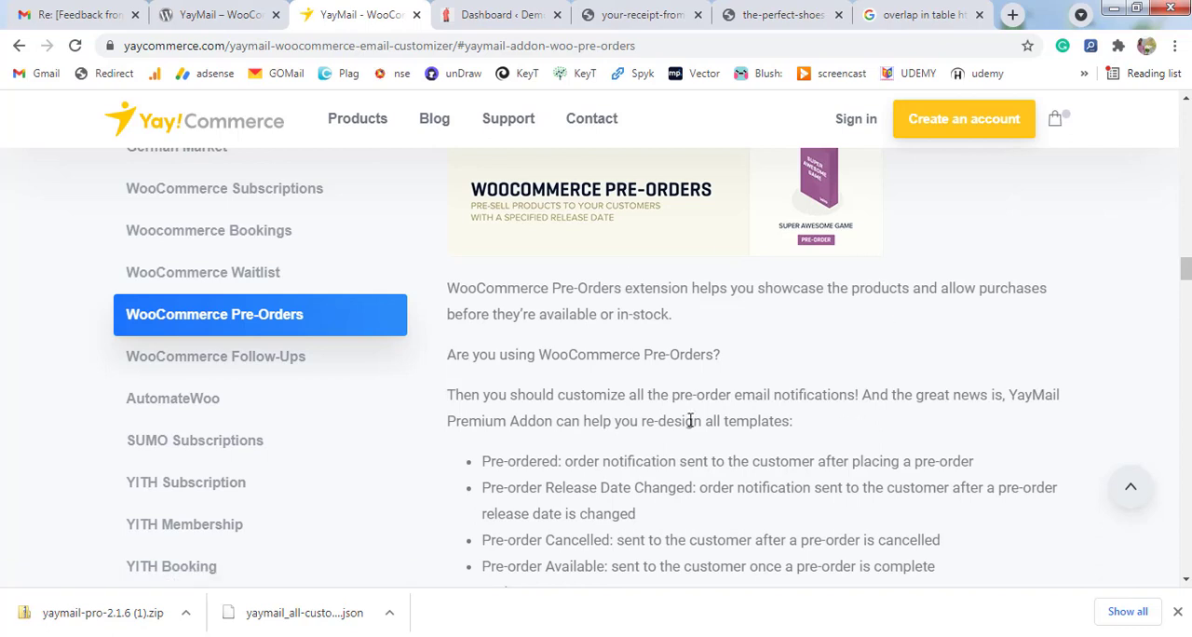
scroll(676, 393, down, 1)
scroll(676, 393, down, 1)
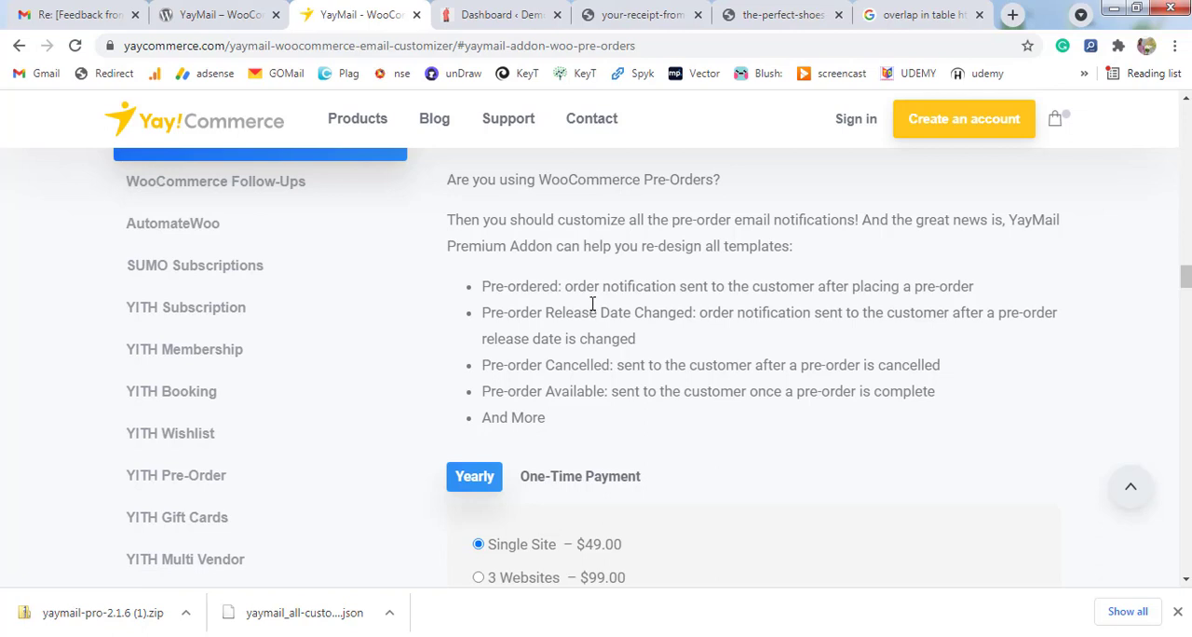
scroll(593, 307, up, 1)
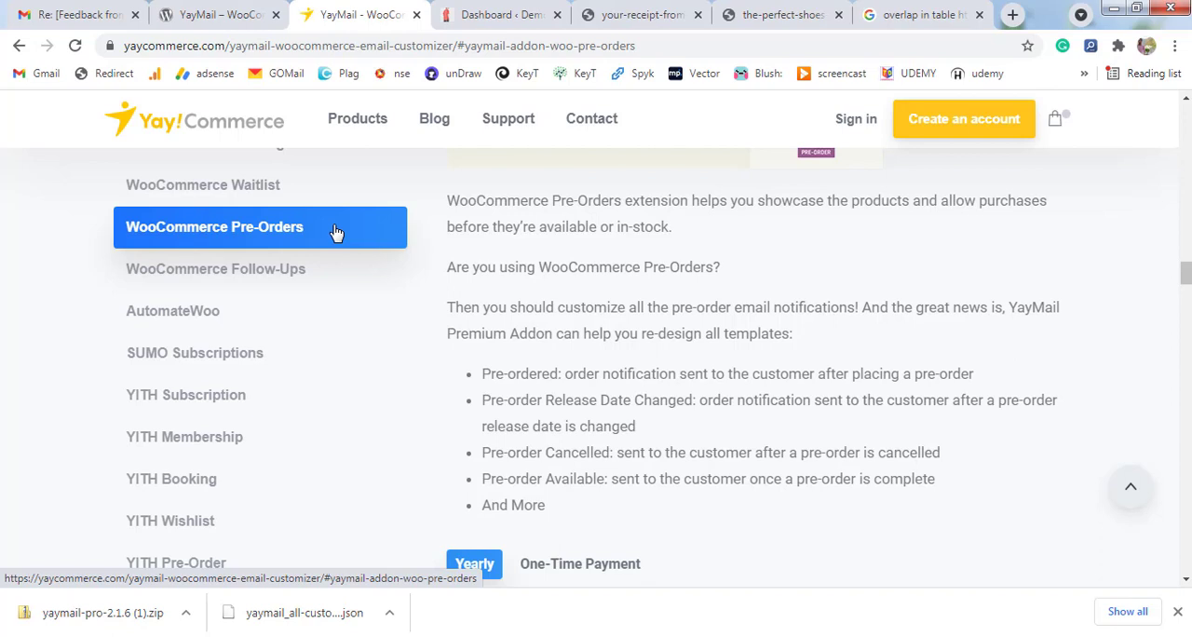
Switch to the demo site's WordPress admin, then install and activate YayMail Pro from the file yaymail-pro-2.1.6 (1).zip.
click(473, 19)
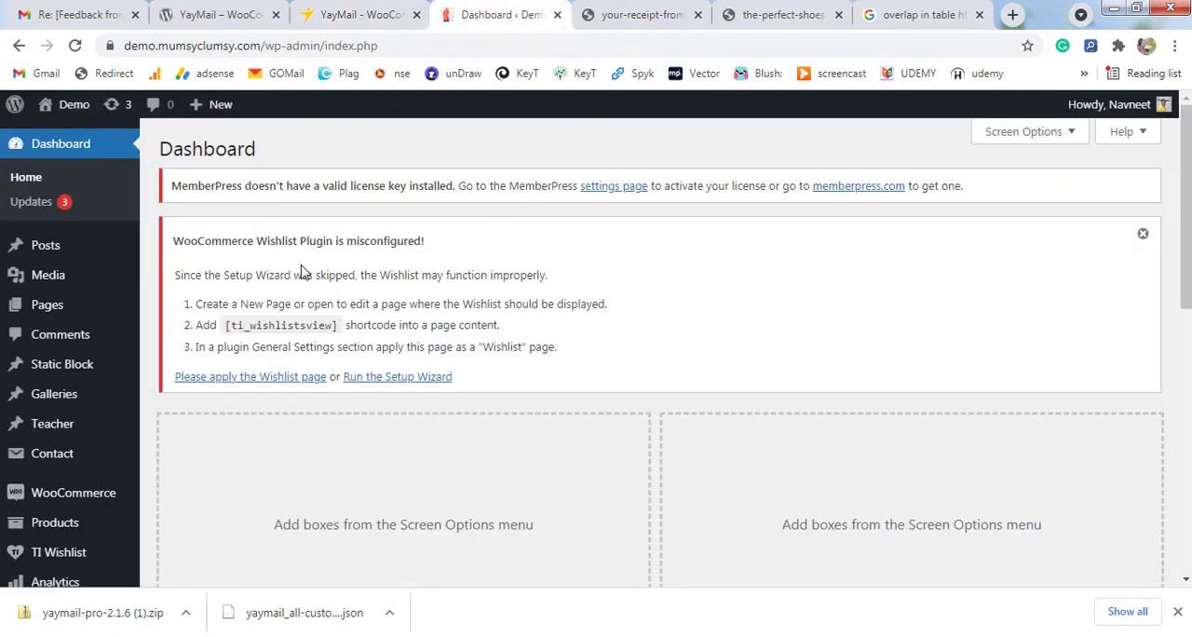
scroll(223, 307, down, 5)
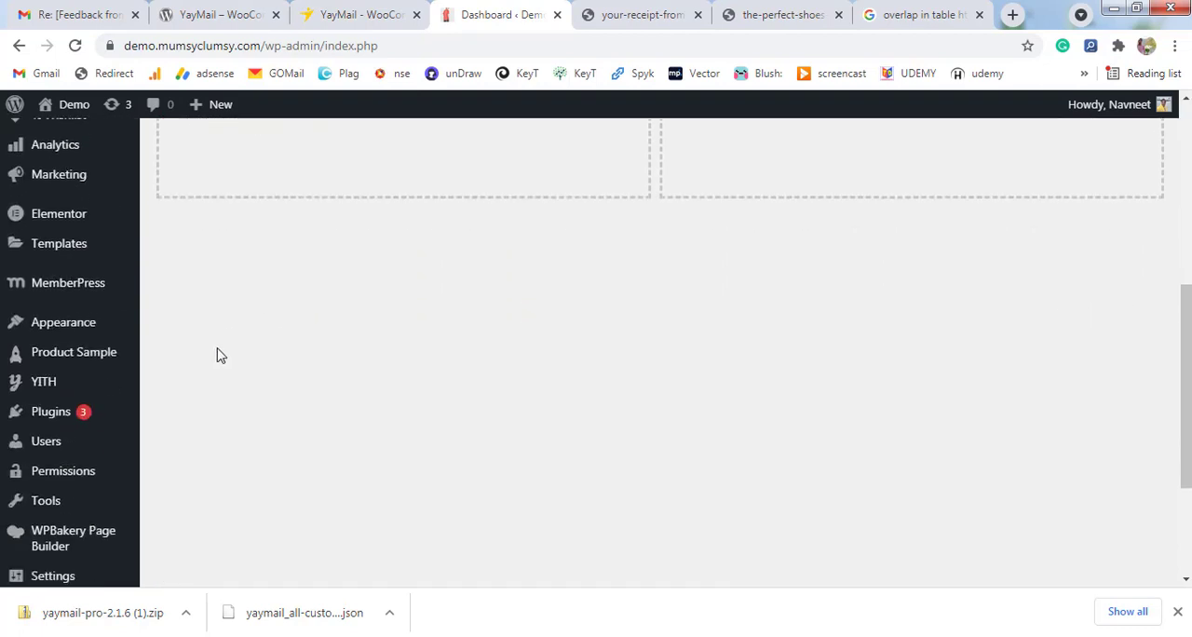
mouse_move(120, 418)
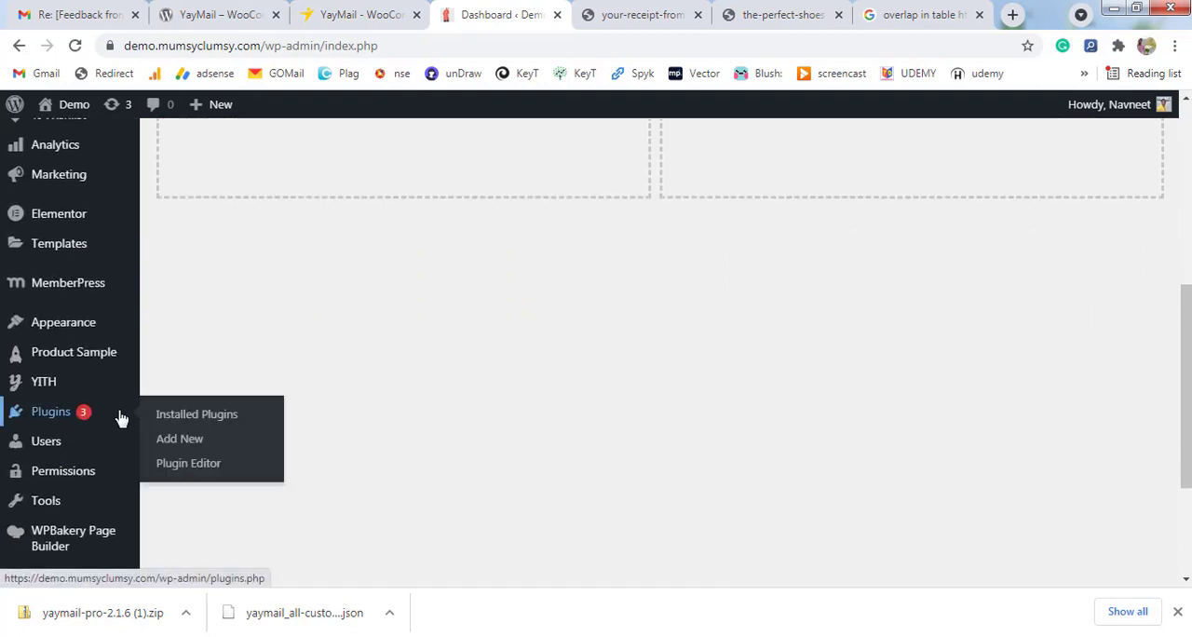
click(202, 448)
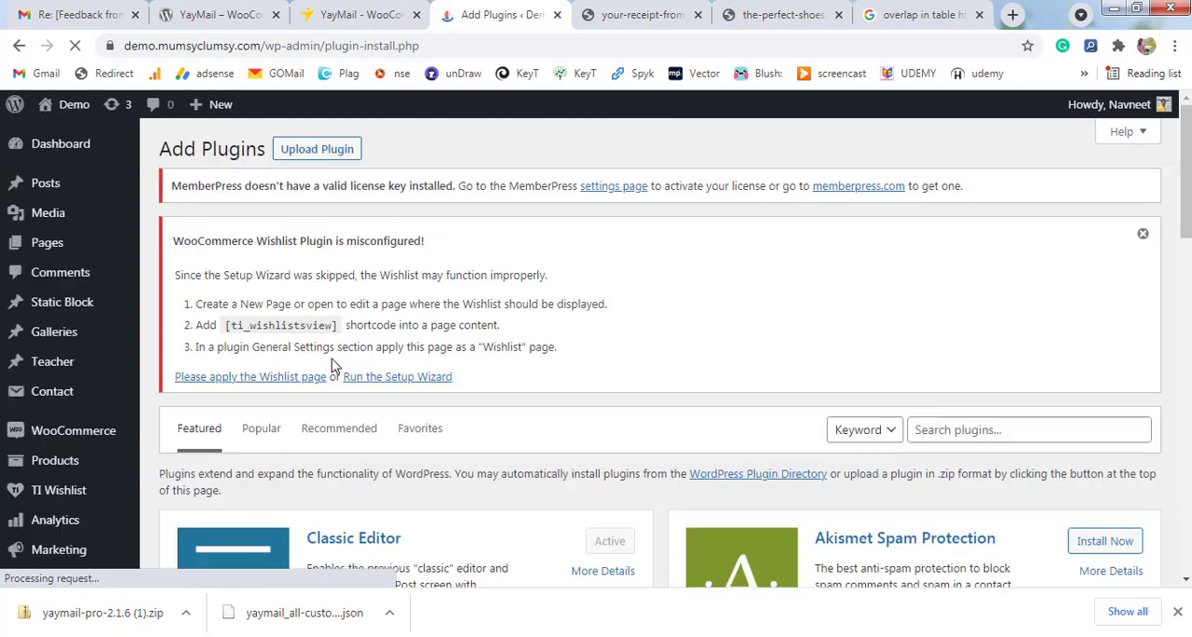
click(319, 152)
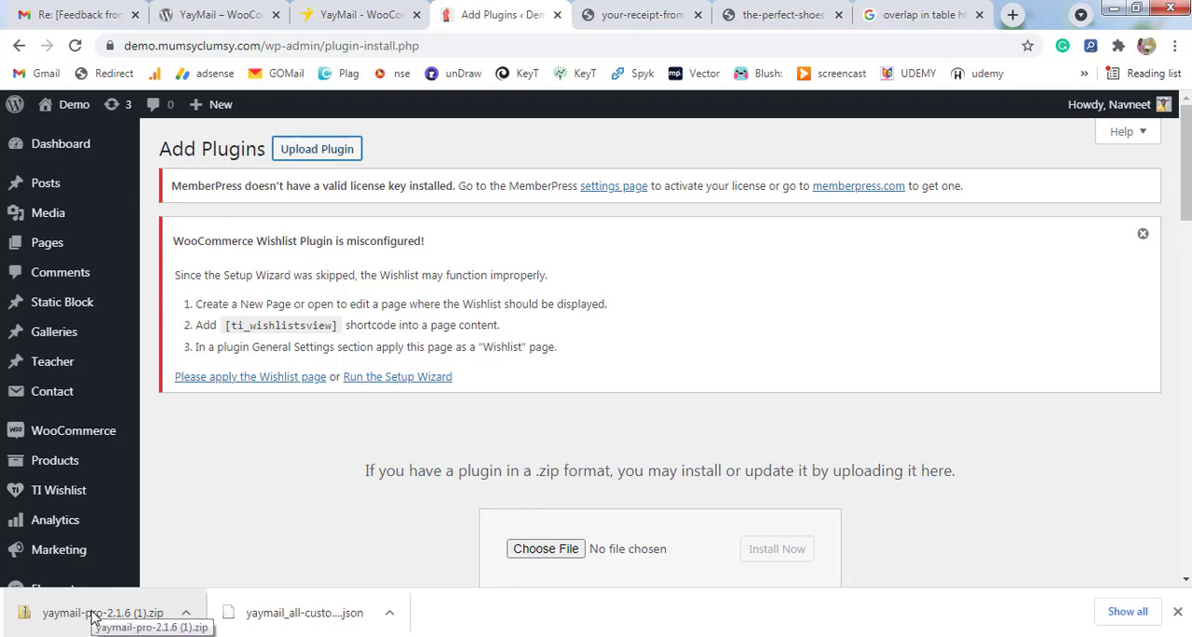
drag(93, 615, 665, 548)
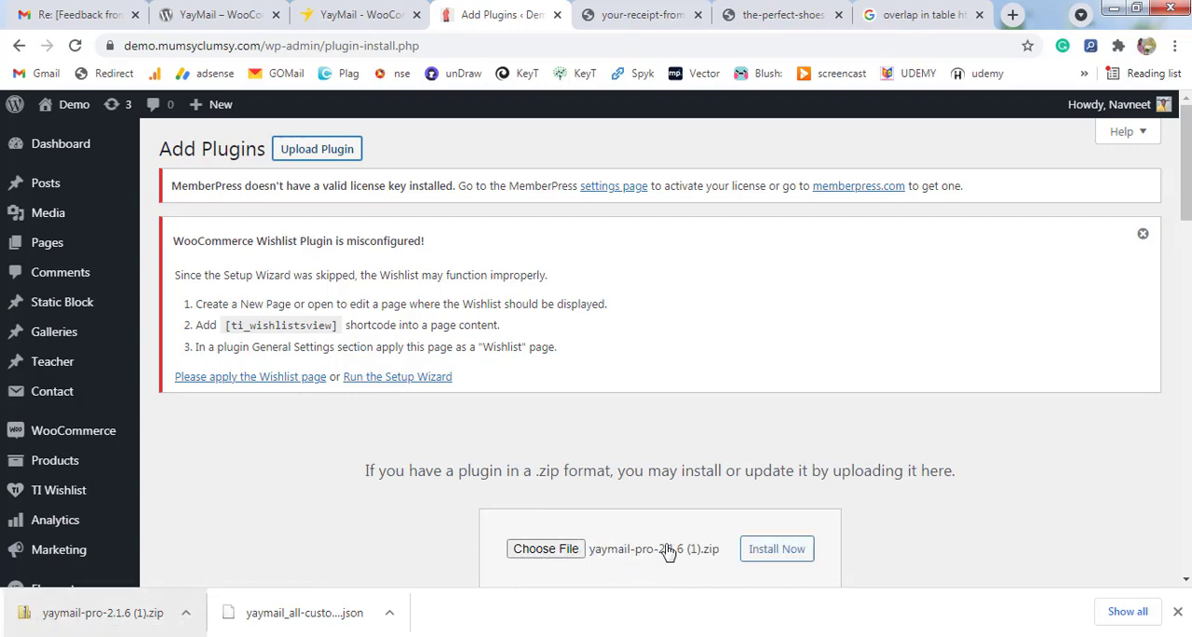
click(787, 552)
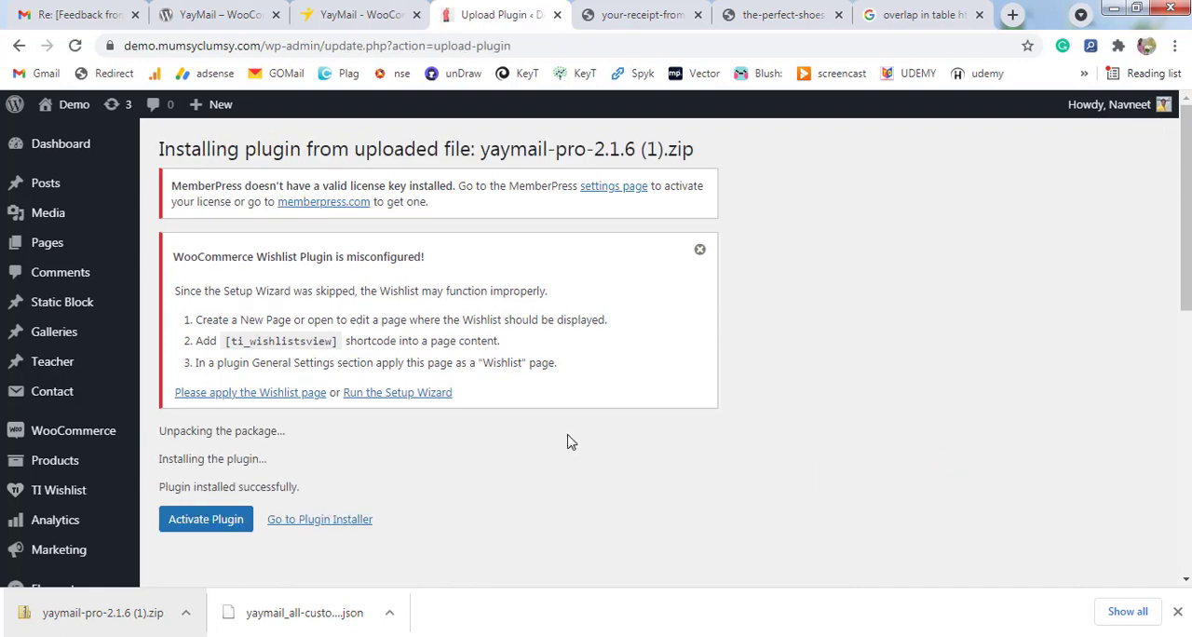
click(231, 527)
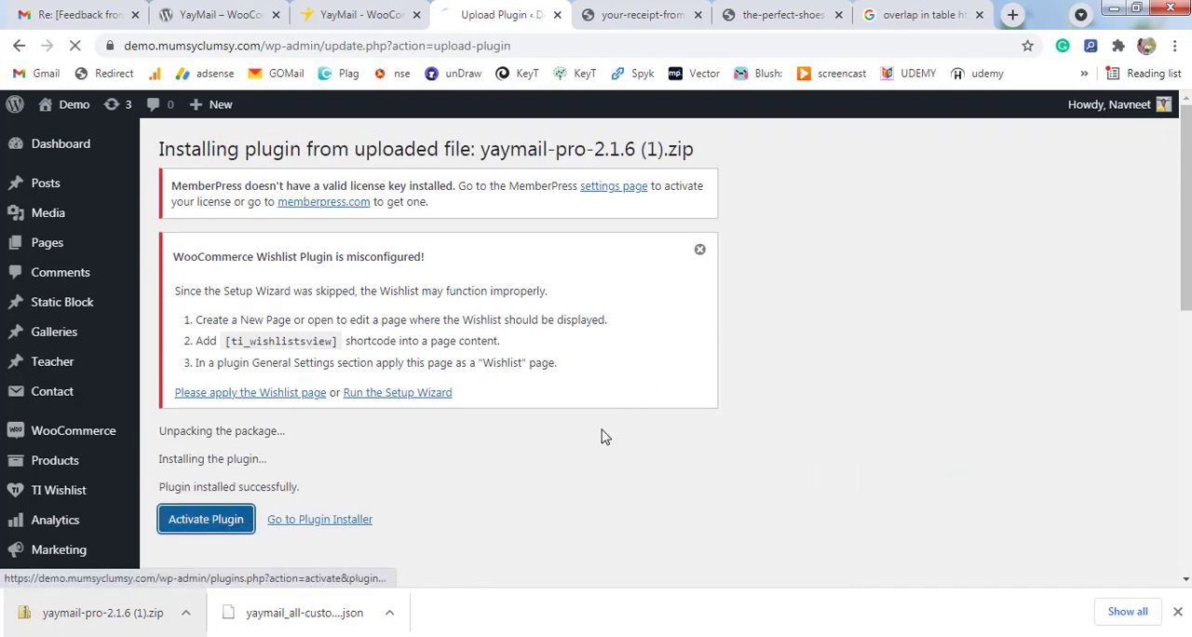
Find YayMail Pro - WooCommerce Email Customizer among the installed plugins and open its email customizer.
scroll(671, 372, down, 3)
scroll(532, 386, down, 20)
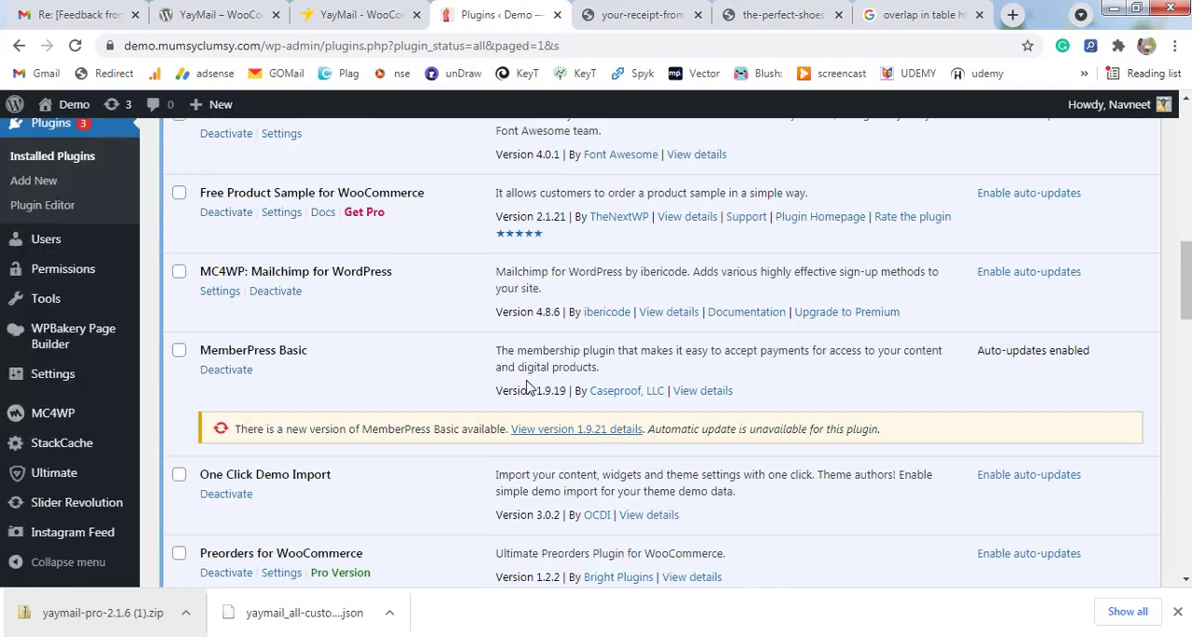
scroll(527, 386, down, 8)
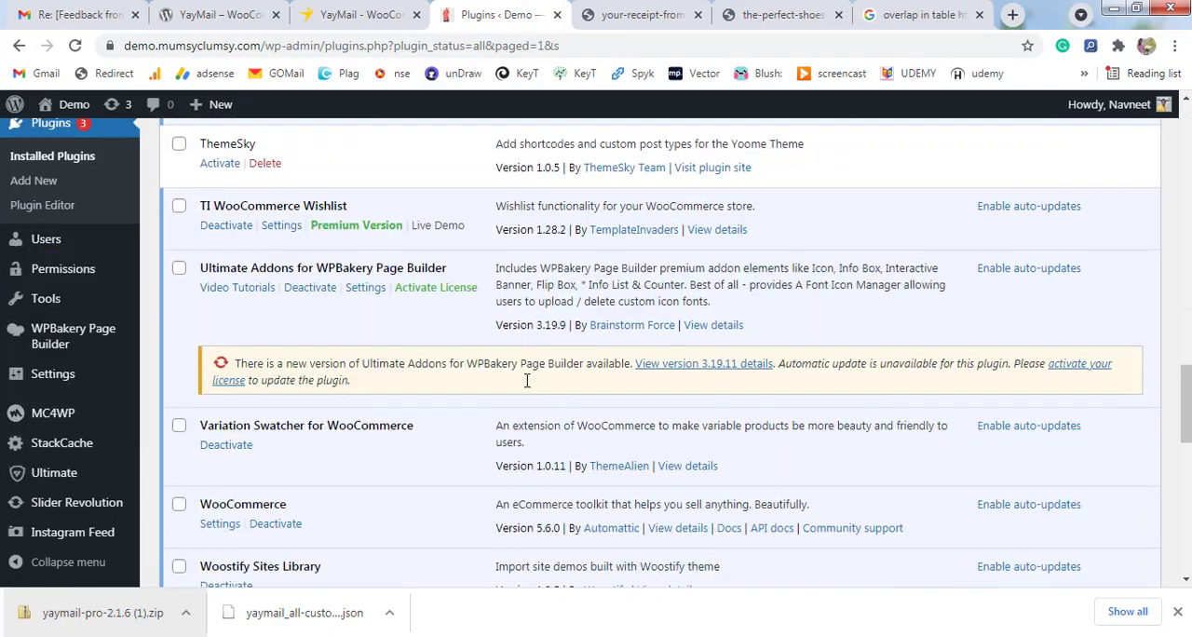
scroll(526, 380, down, 1)
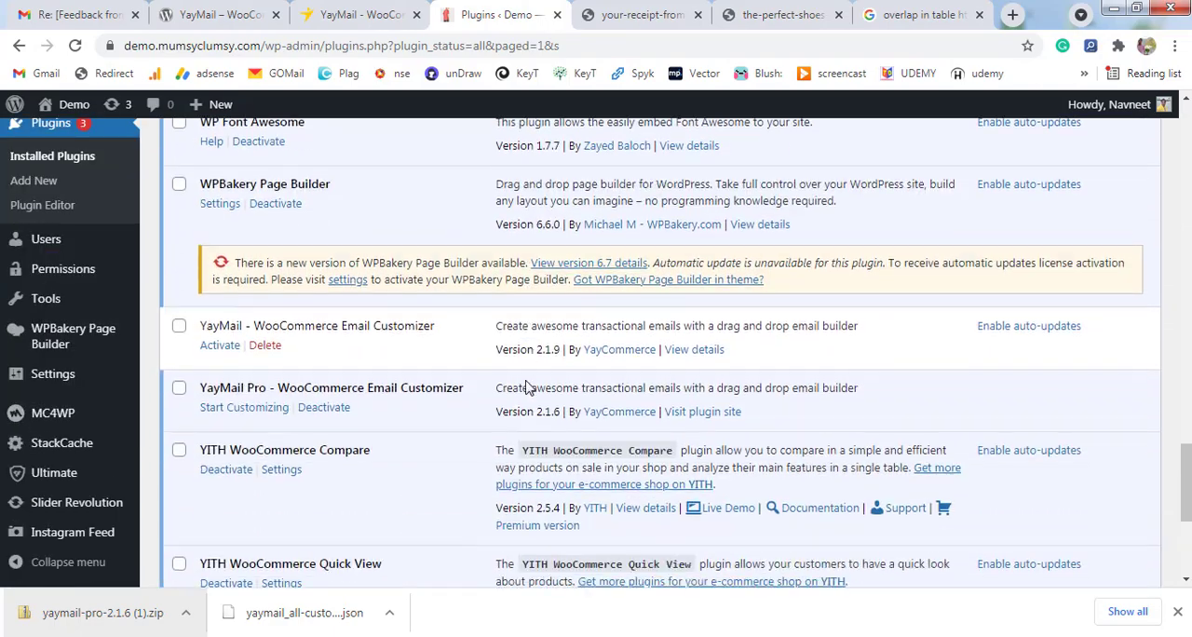
drag(332, 374, 446, 370)
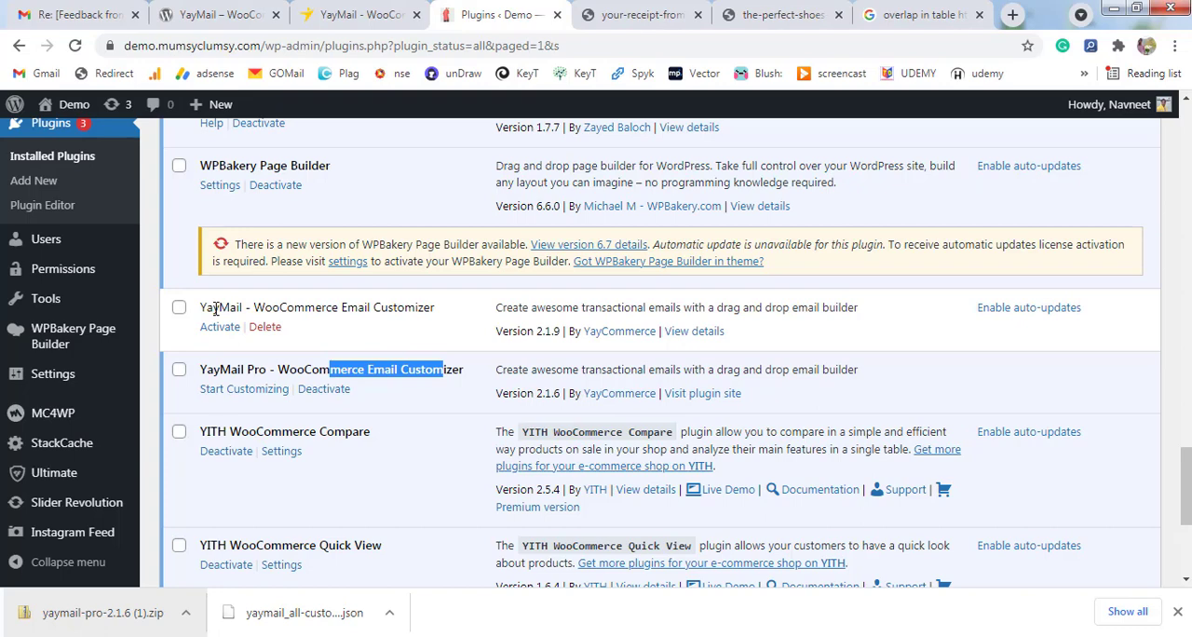
click(238, 399)
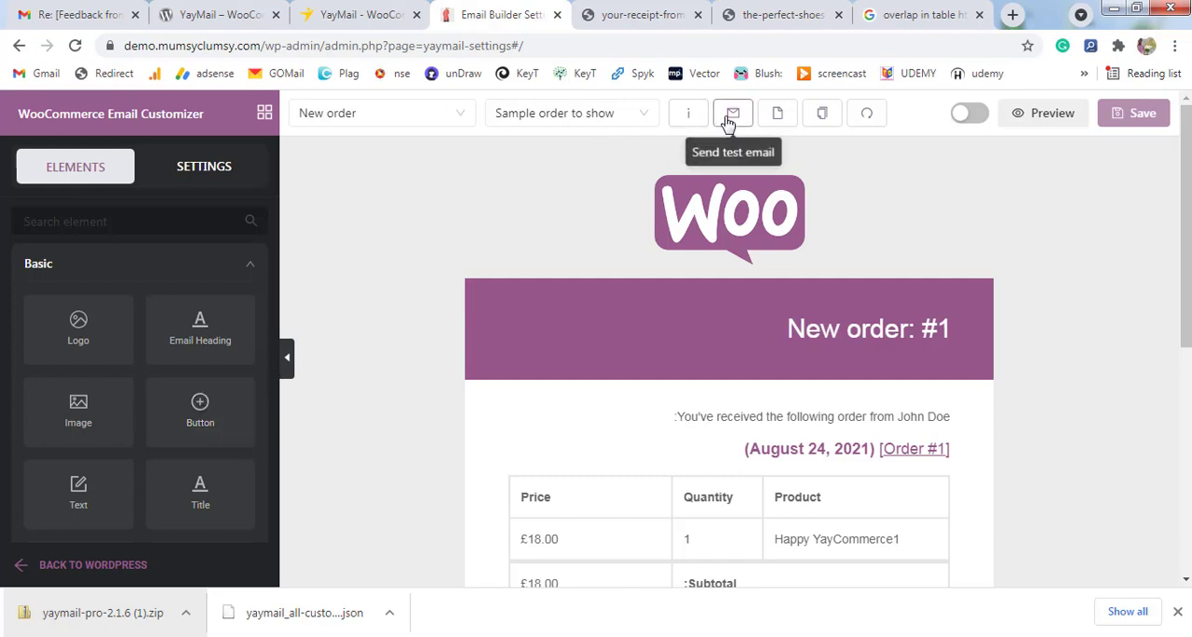
Replace the New order email template with a blank one, accepting the loss of the existing changes.
click(776, 115)
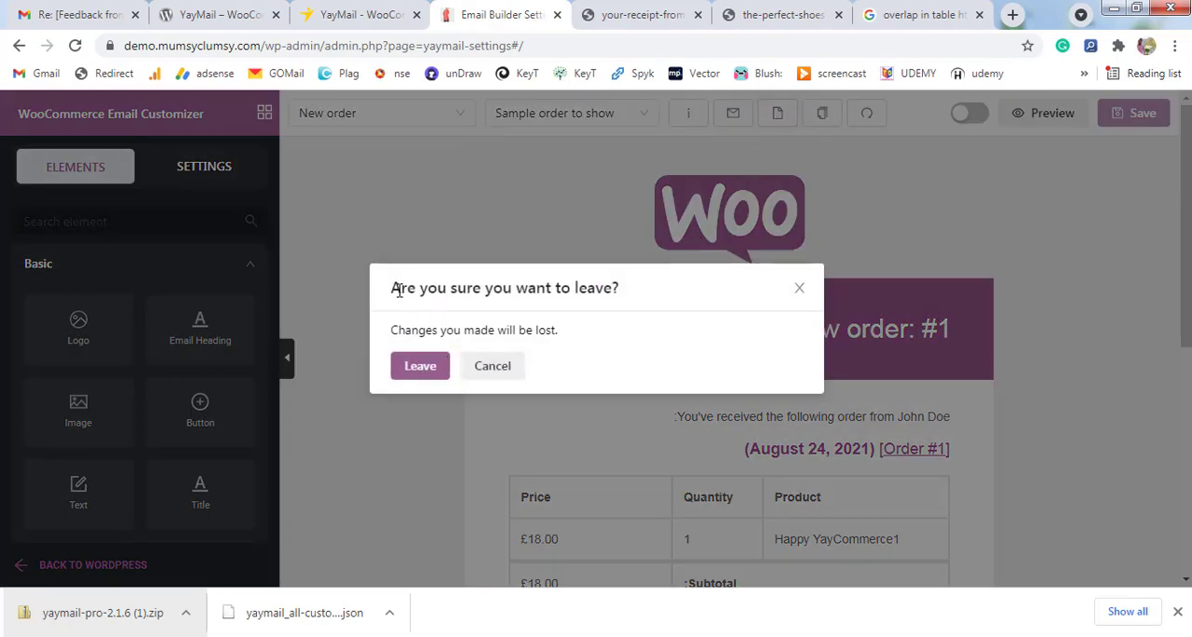
drag(393, 289, 615, 269)
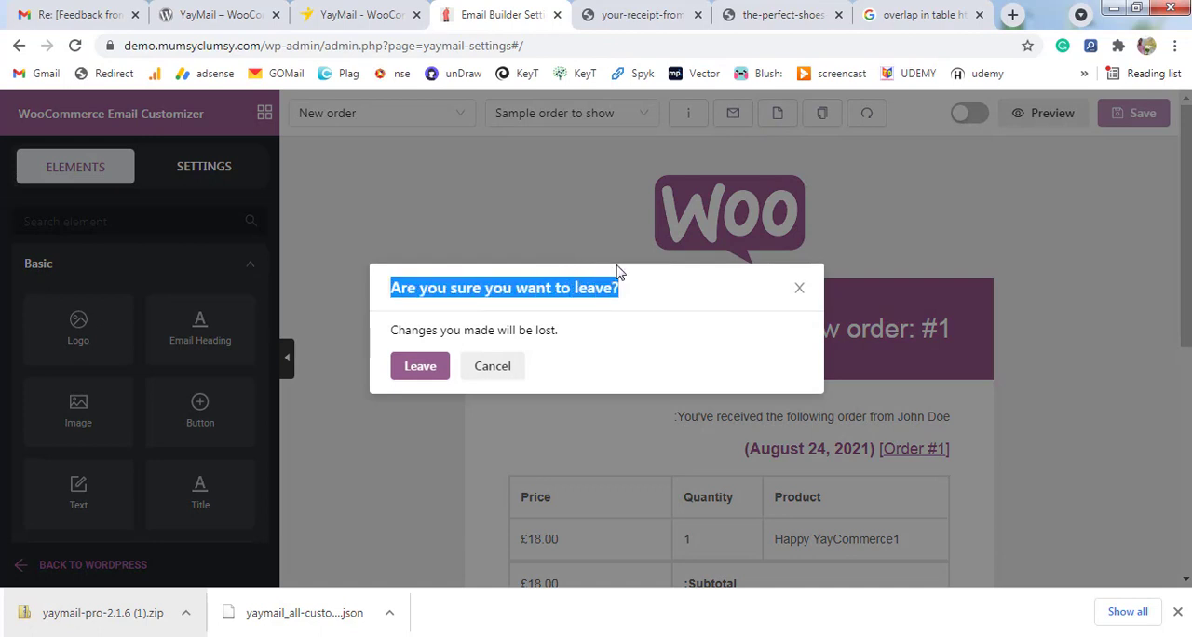
click(433, 372)
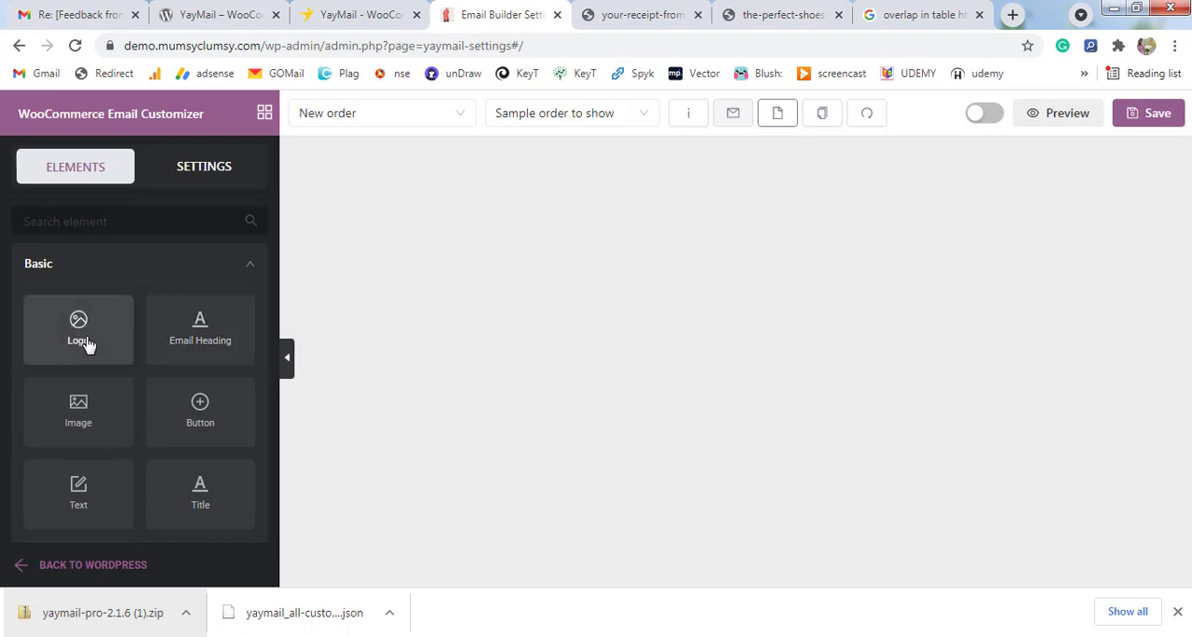
Add a Logo element to the blank template and upload the downloaded yaycommerce logo PNG as its replacement image.
drag(83, 342, 713, 213)
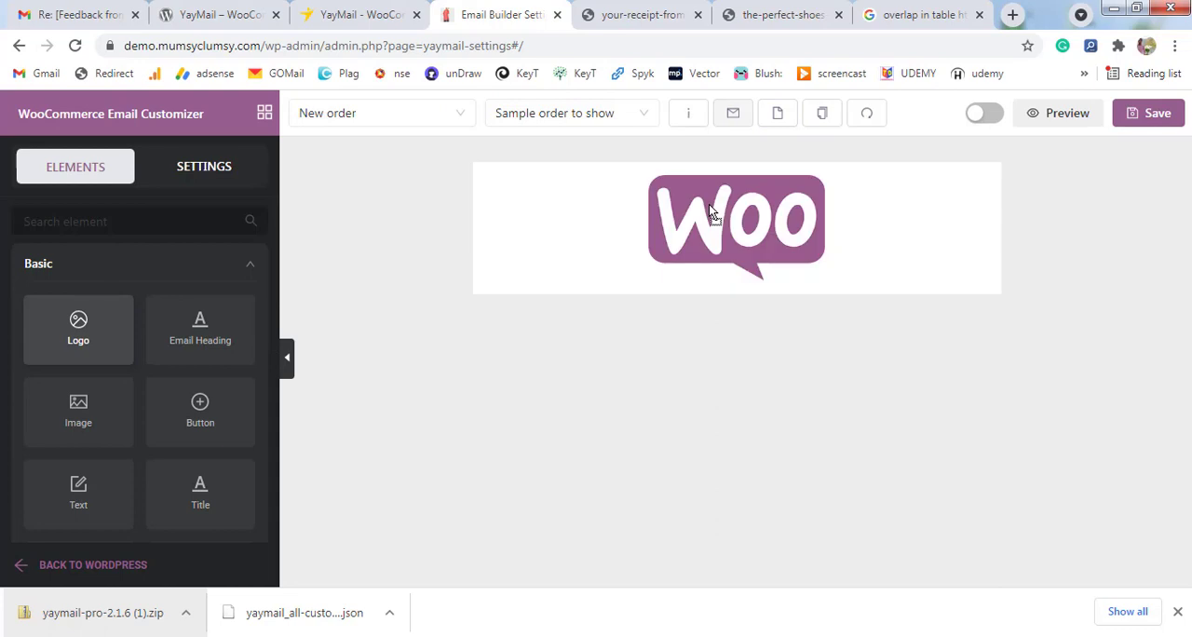
click(747, 255)
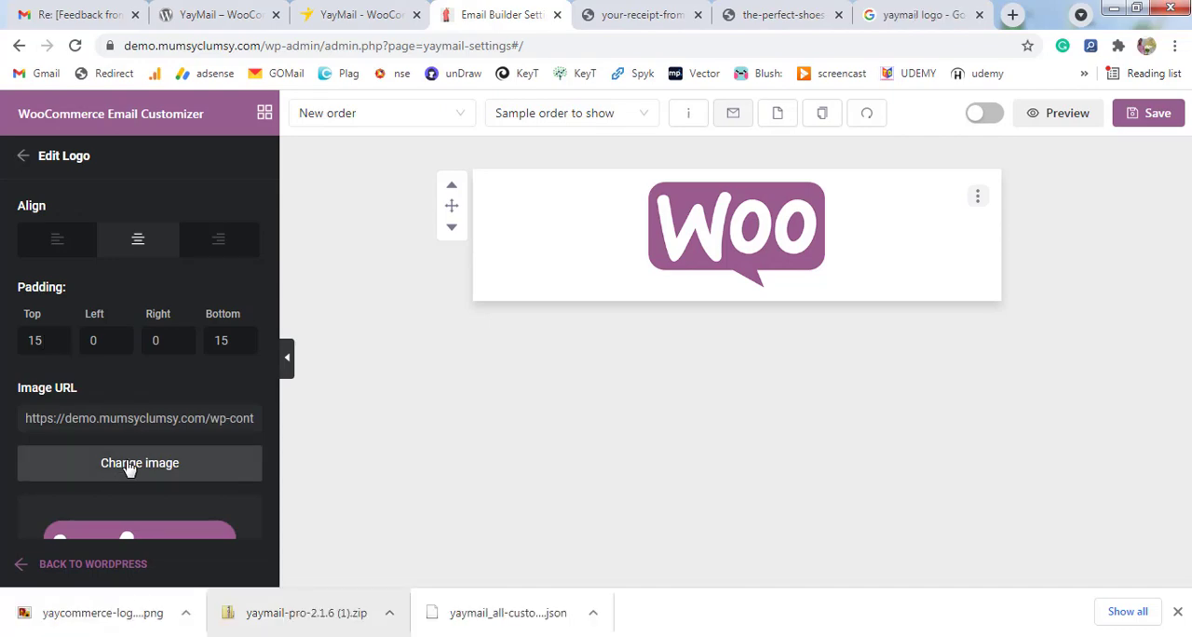
click(130, 463)
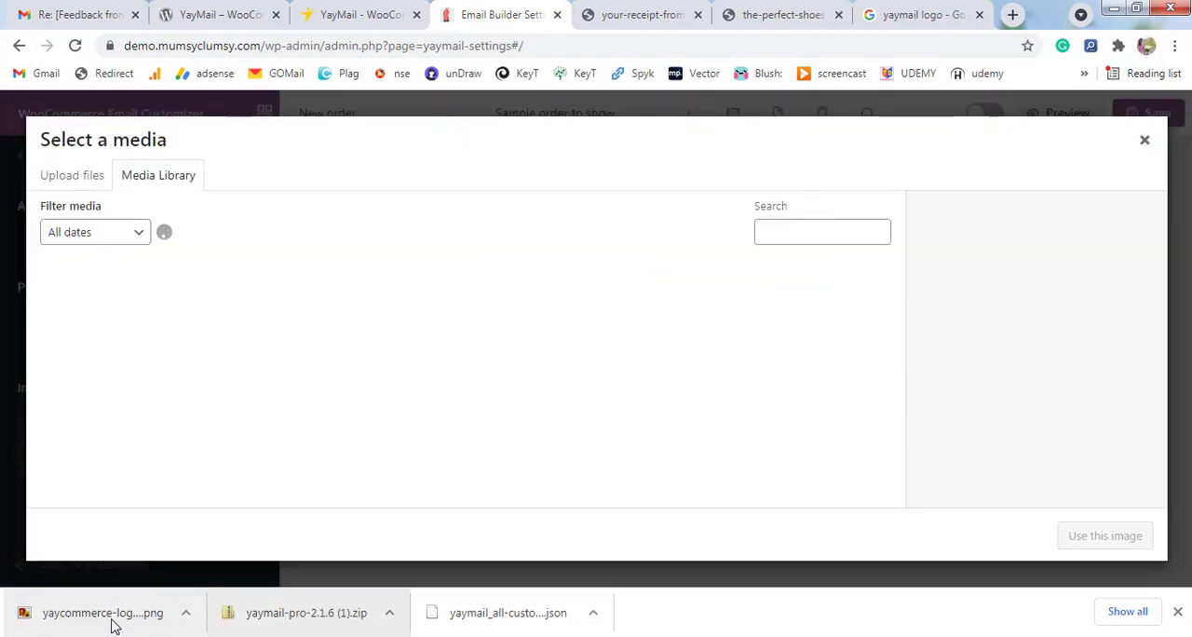
drag(112, 625, 131, 336)
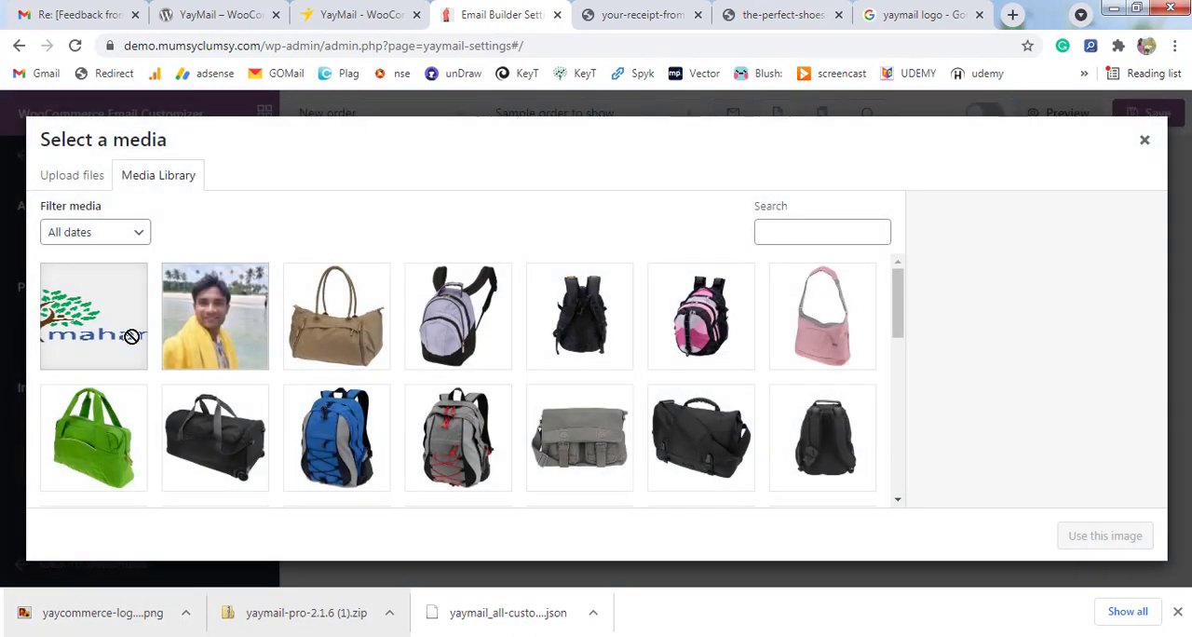
drag(110, 608, 119, 330)
Give the uploaded image the alt text "yaycommerce logo circle", based on its title, and use it as the logo.
triple_click(1038, 308)
key(ctrl+c)
click(1072, 220)
key(ctrl+v)
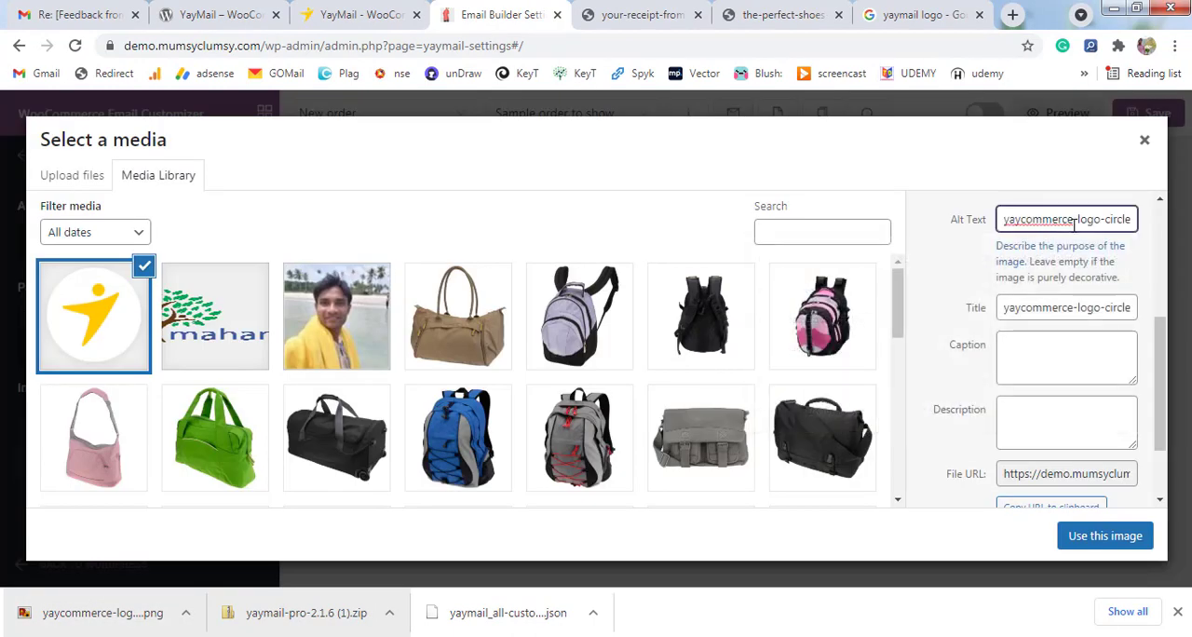
click(1076, 219)
key(BackSpace)
click(1102, 219)
key(BackSpace)
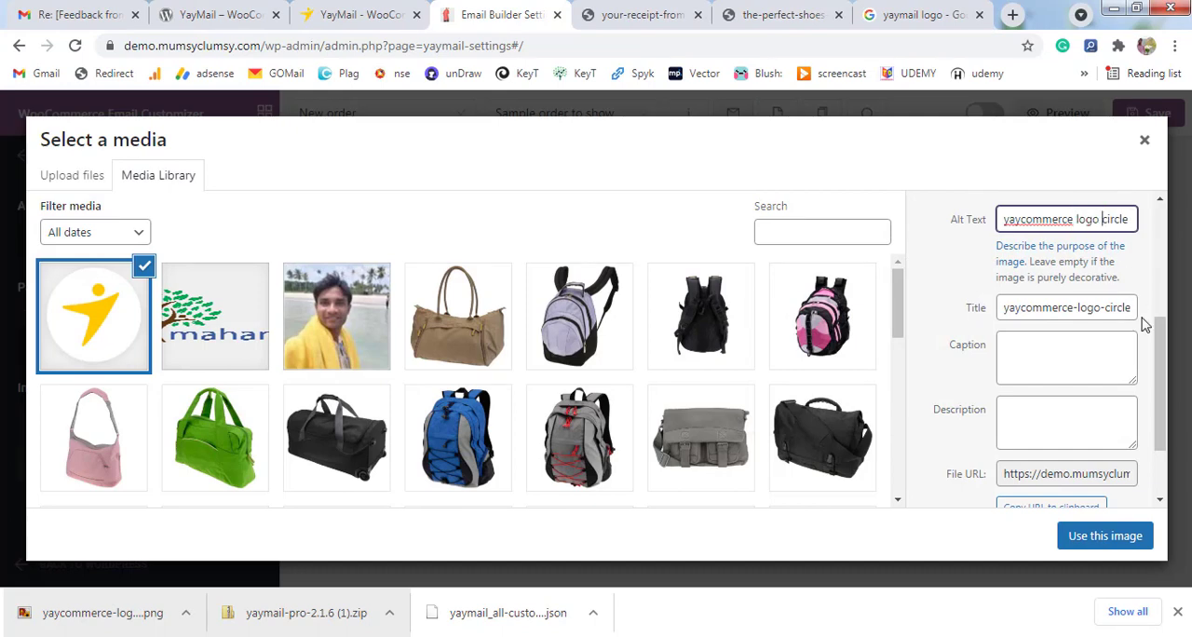
click(1132, 540)
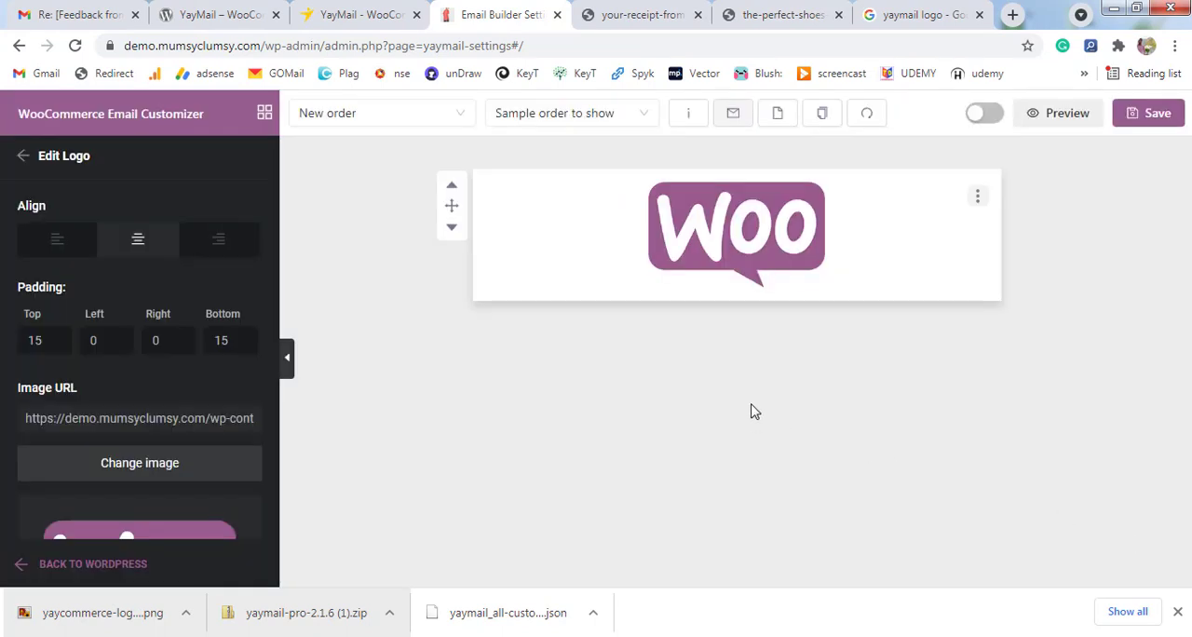
Set the logo's width to 55px and add an Email Heading element directly below it.
scroll(158, 421, down, 5)
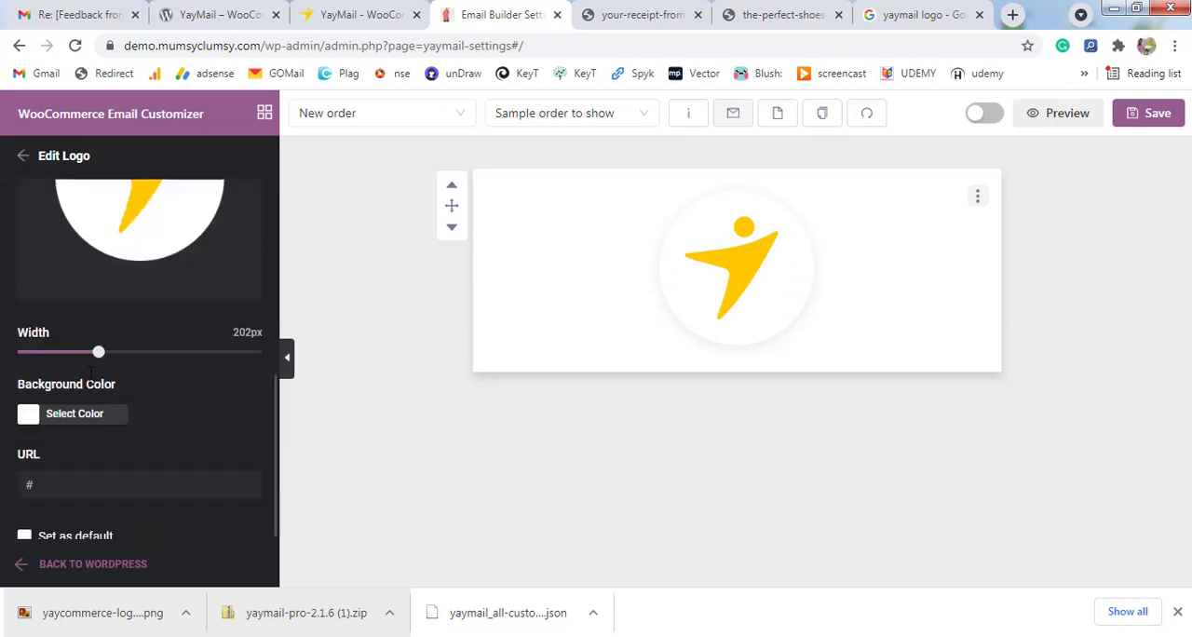
drag(99, 353, 39, 353)
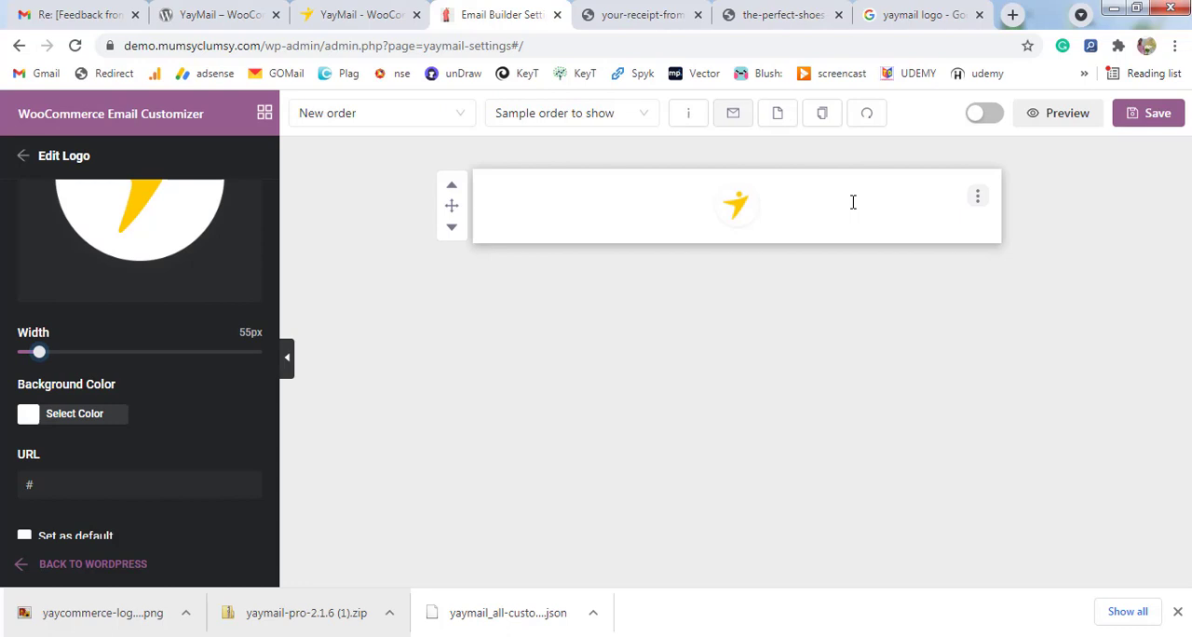
scroll(256, 361, down, 1)
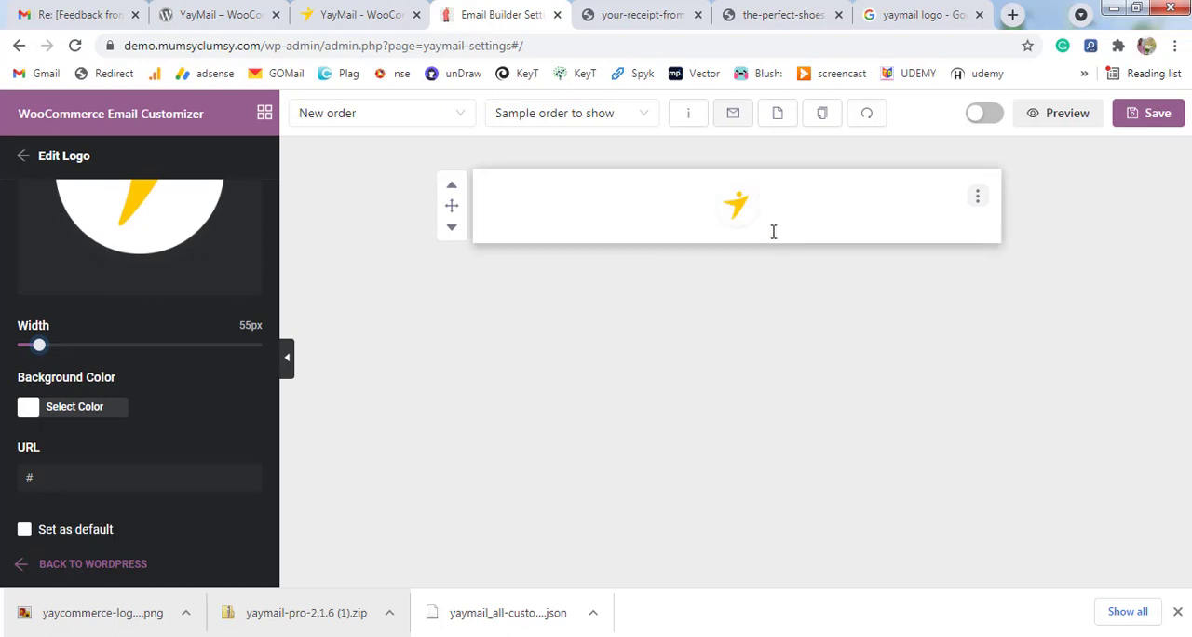
click(20, 160)
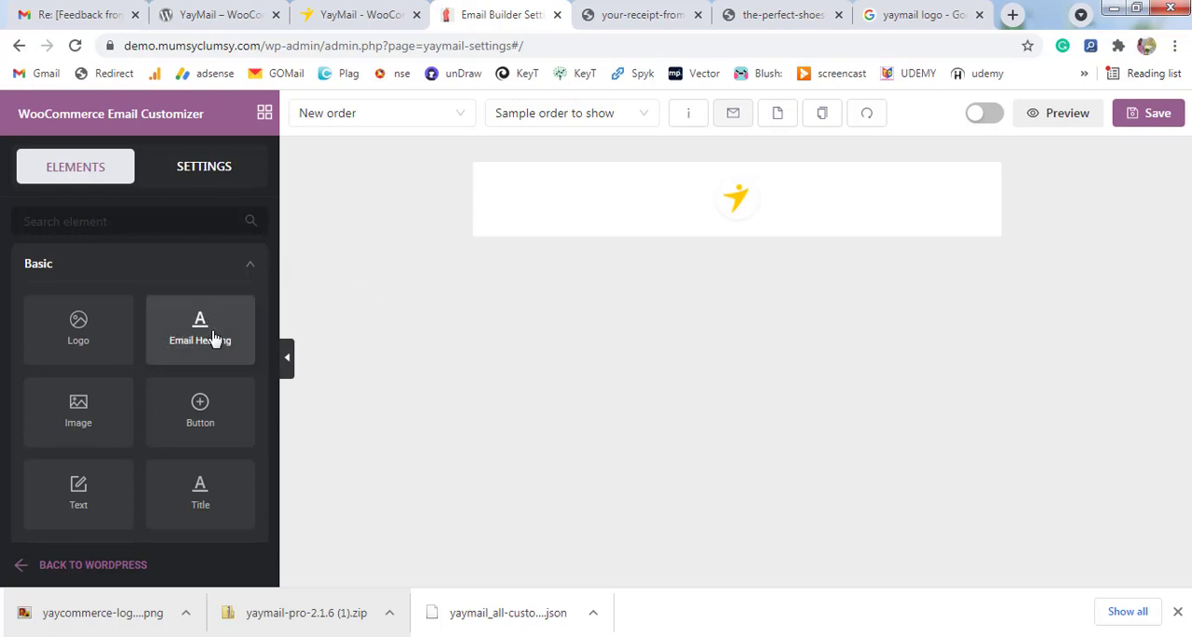
drag(213, 338, 732, 270)
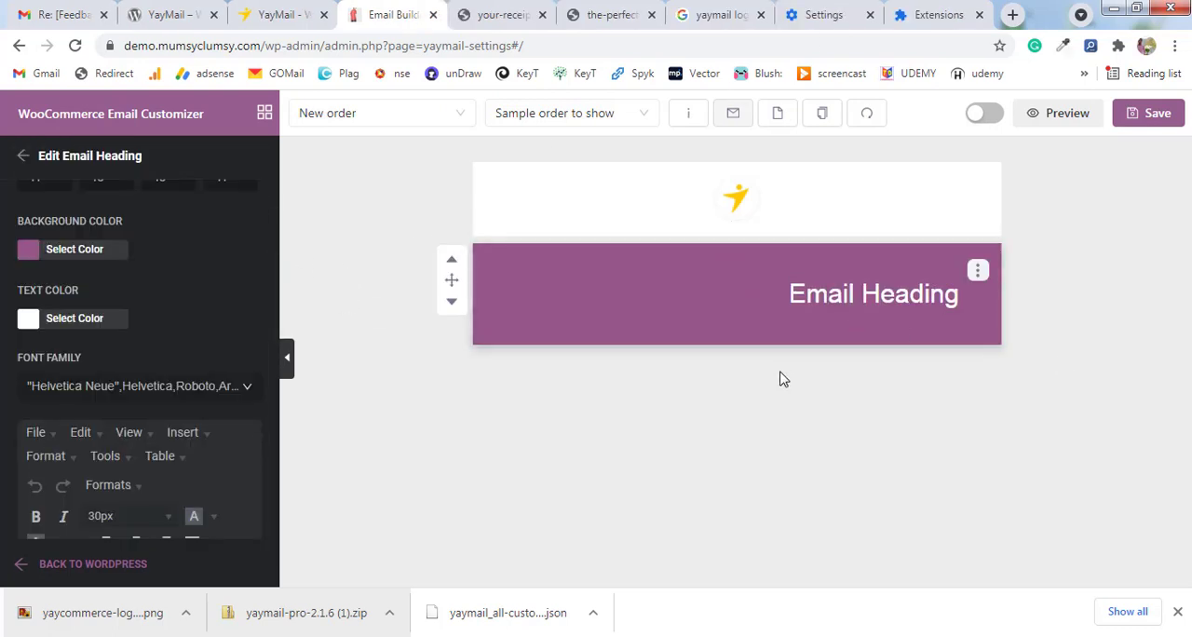
Switch to the YayMail product page and copy the Premium Addons section's light background color #F8F9FA with the page color picker.
click(279, 14)
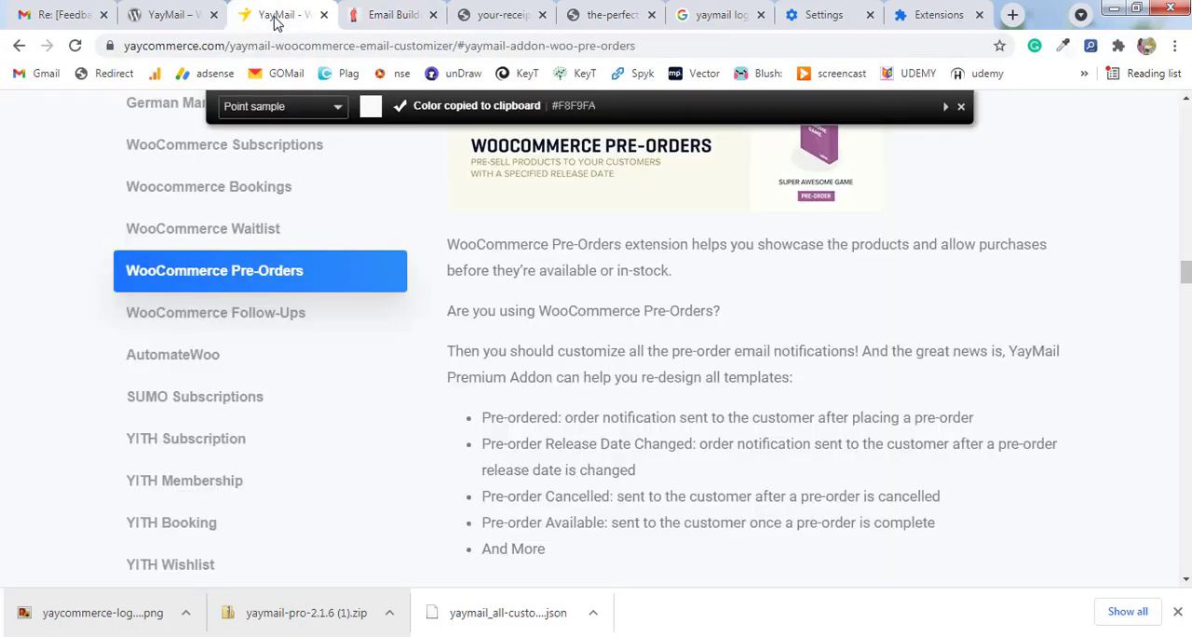
scroll(637, 328, up, 6)
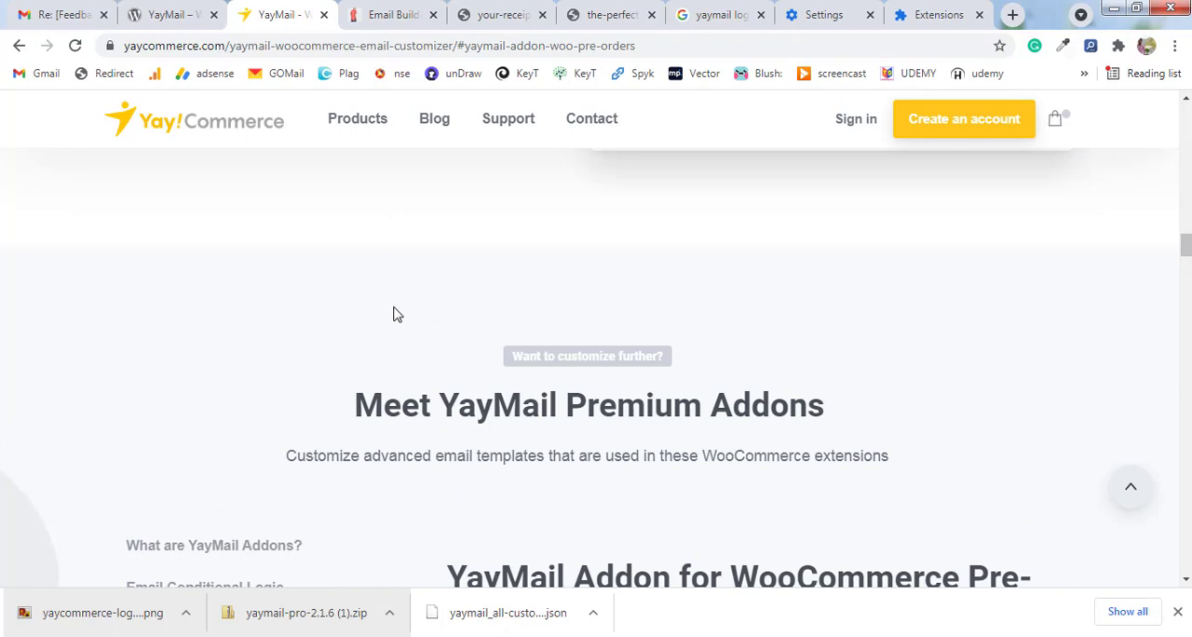
click(1062, 46)
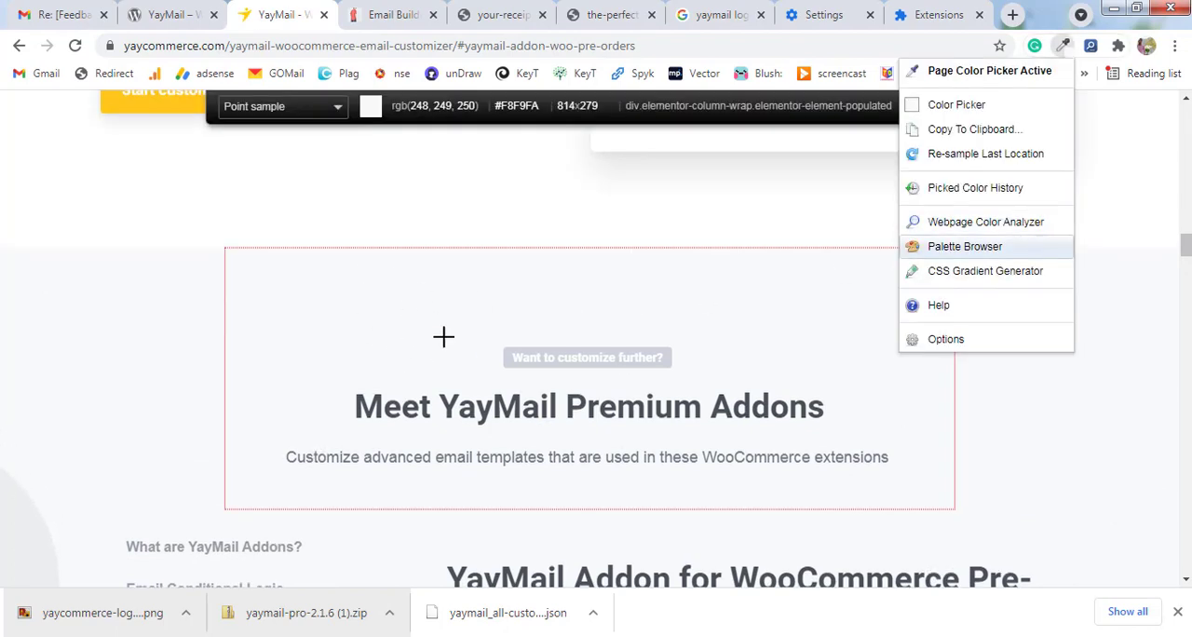
scroll(443, 336, up, 1)
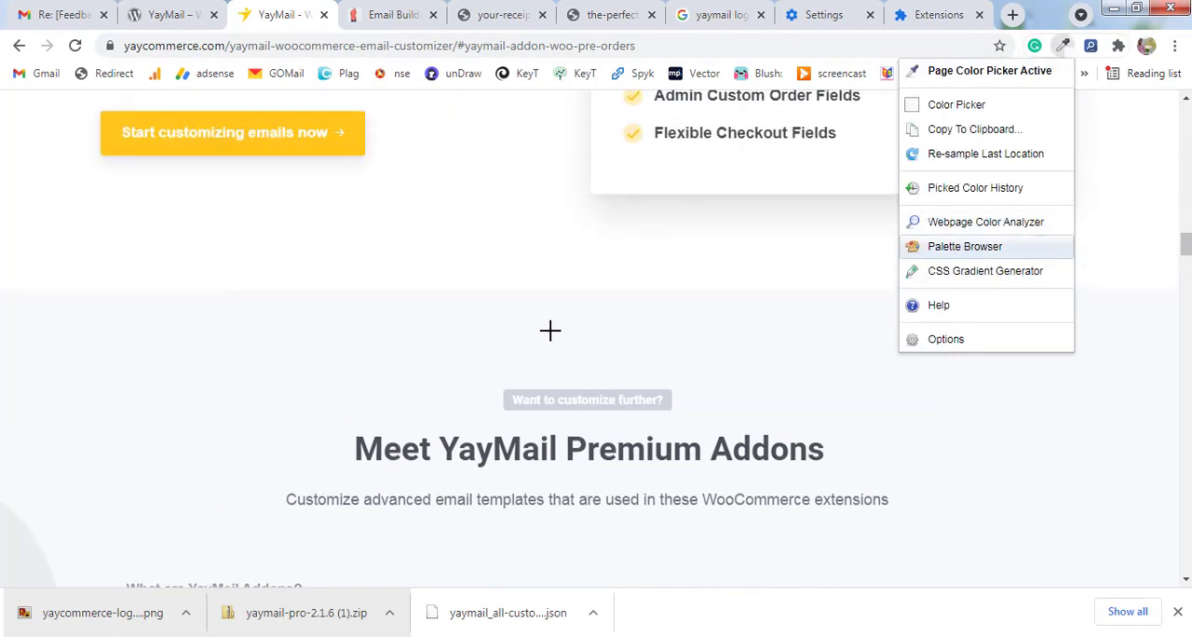
click(204, 393)
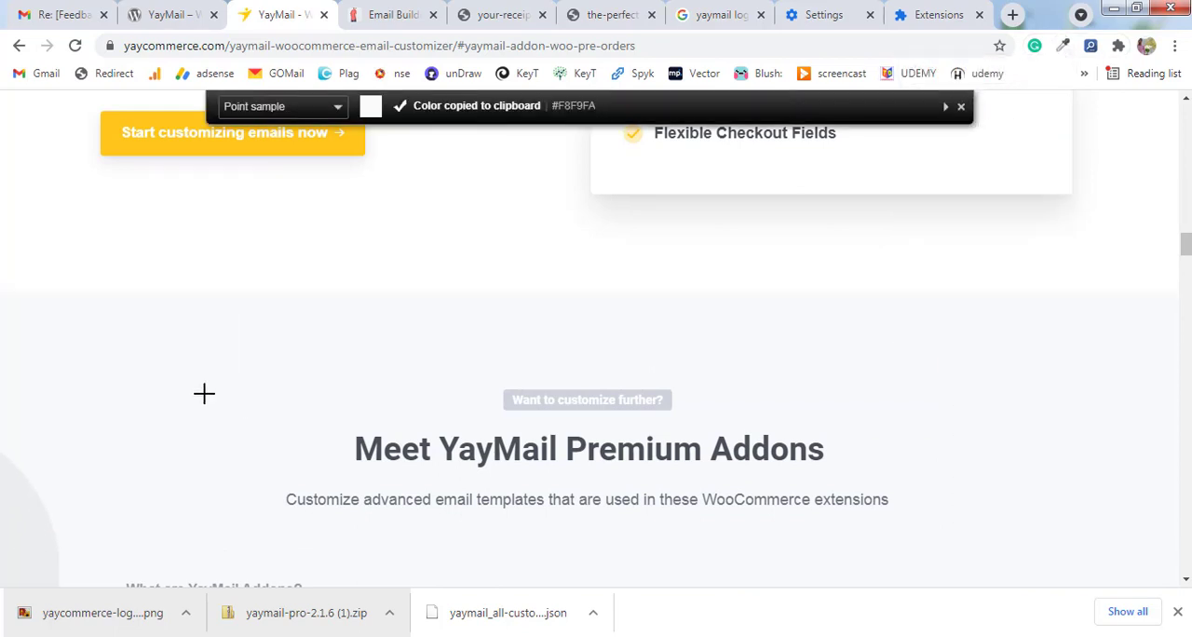
scroll(204, 393, down, 1)
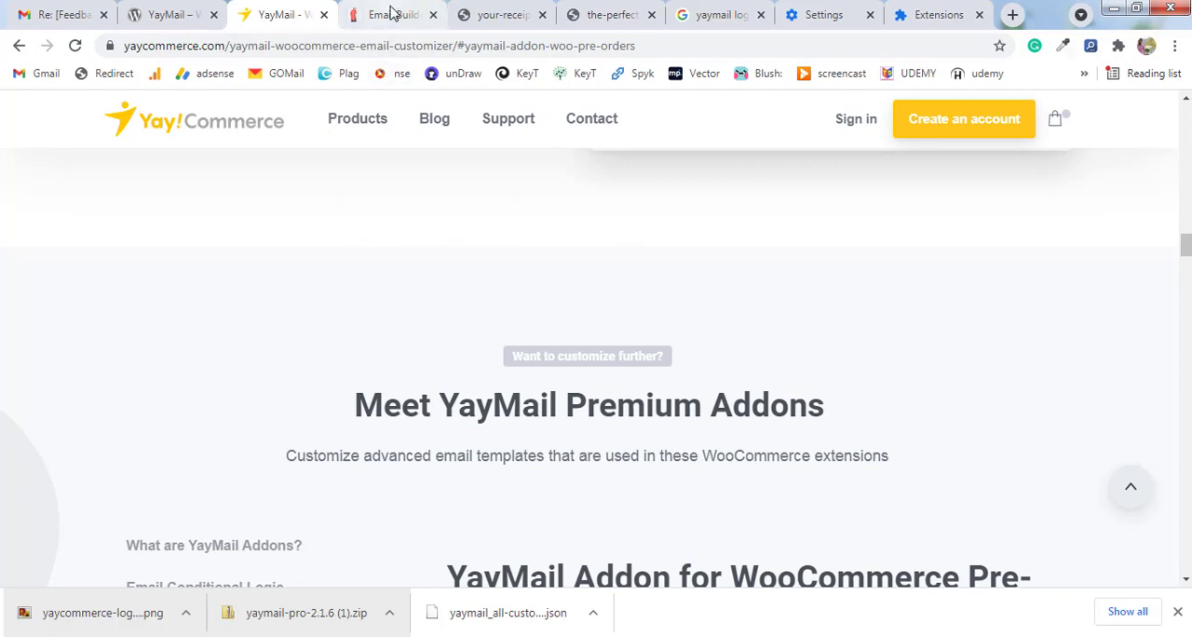
Return to the email builder and set the email heading's background color to the copied F8F9FA.
click(392, 15)
click(31, 257)
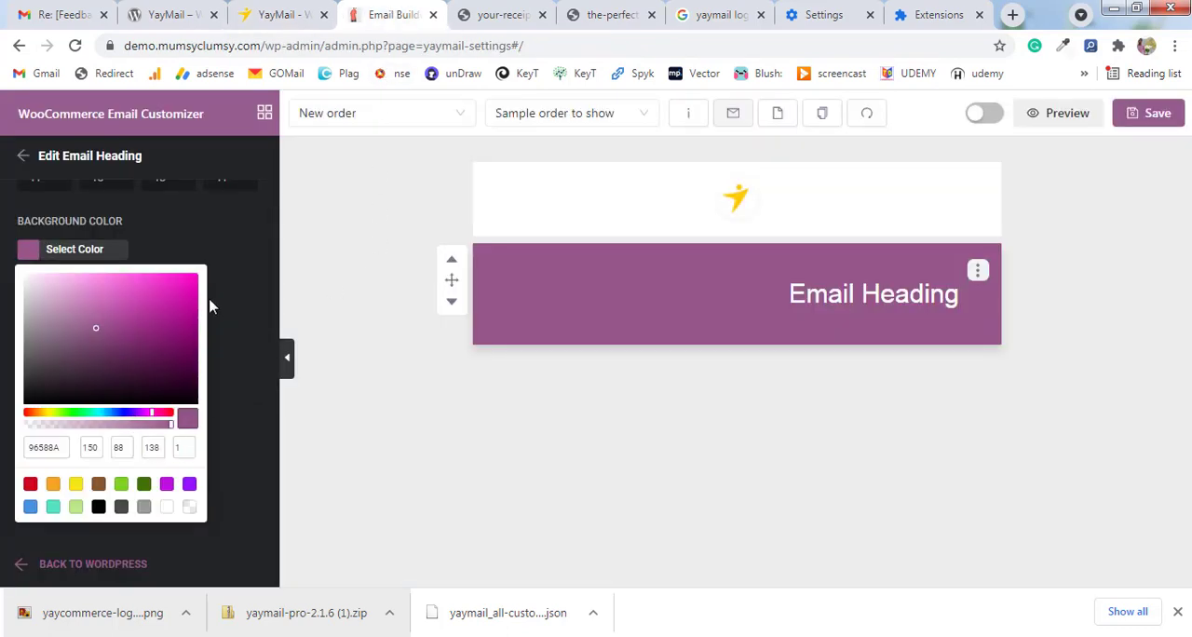
click(171, 244)
click(93, 256)
double_click(50, 447)
key(ctrl+v)
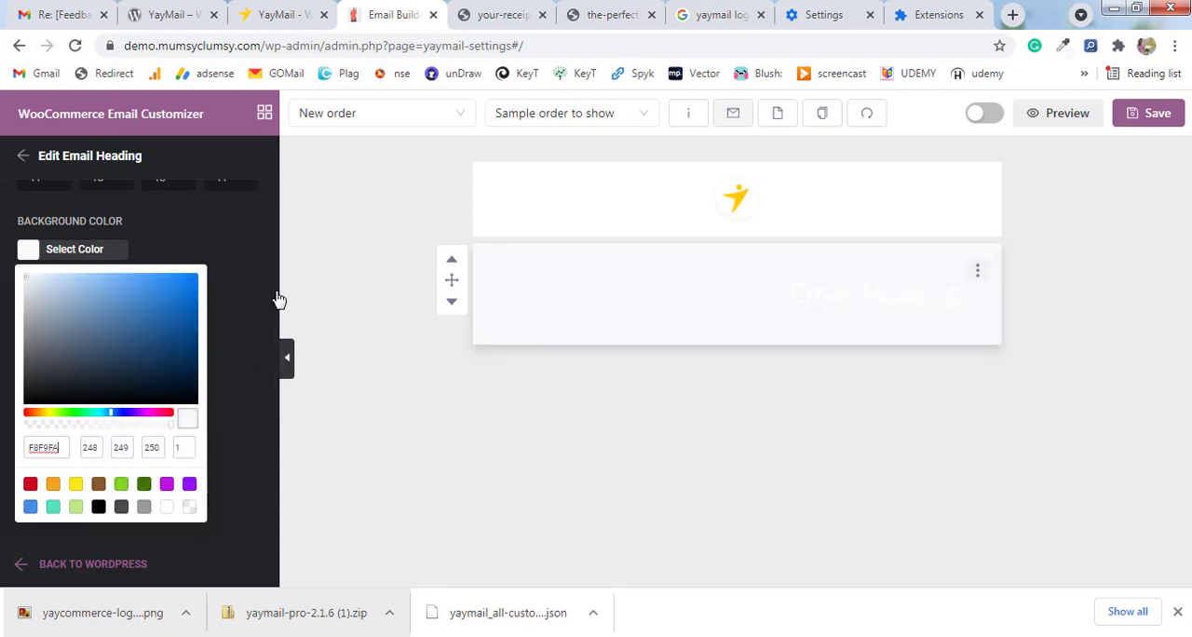
click(823, 297)
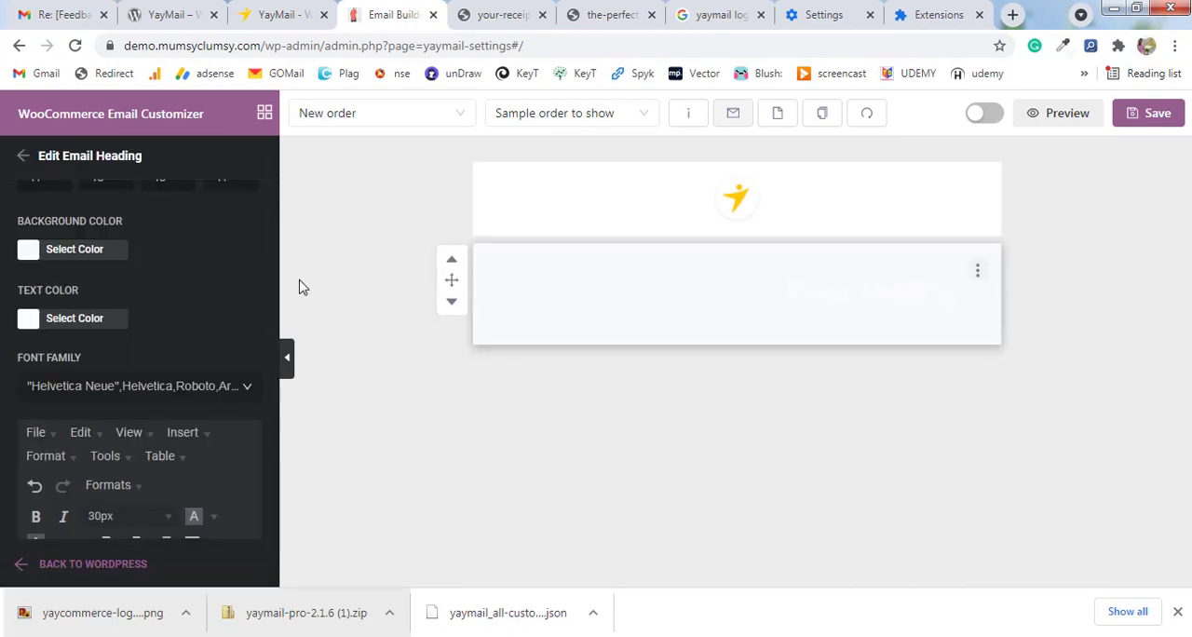
Change the email heading's text color to black.
click(29, 319)
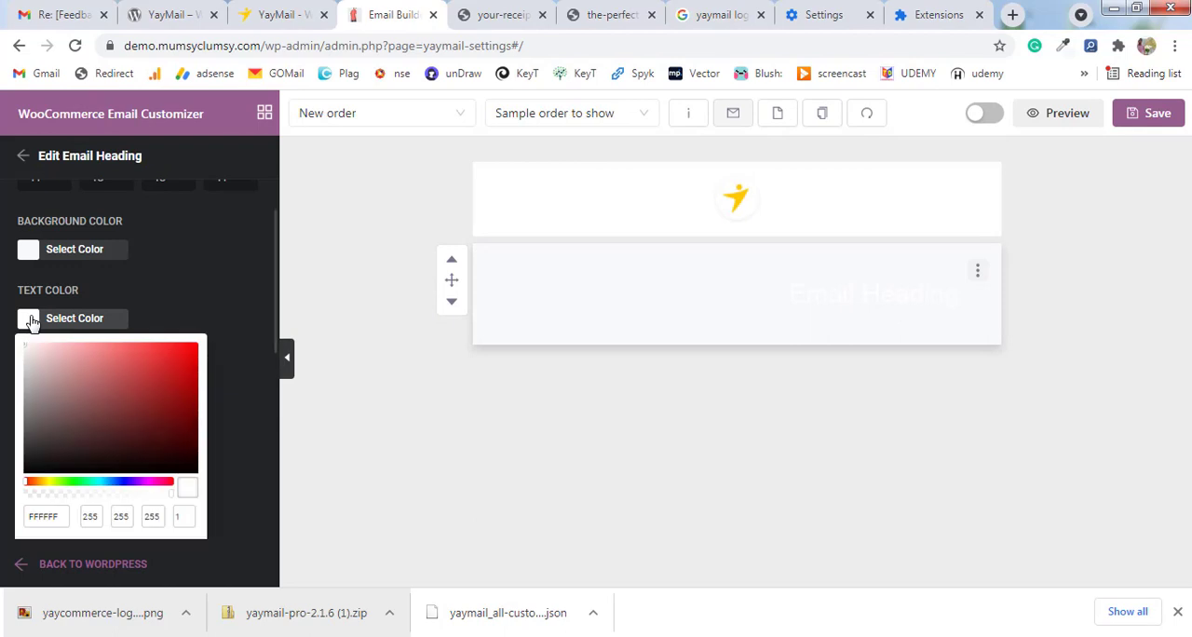
click(195, 476)
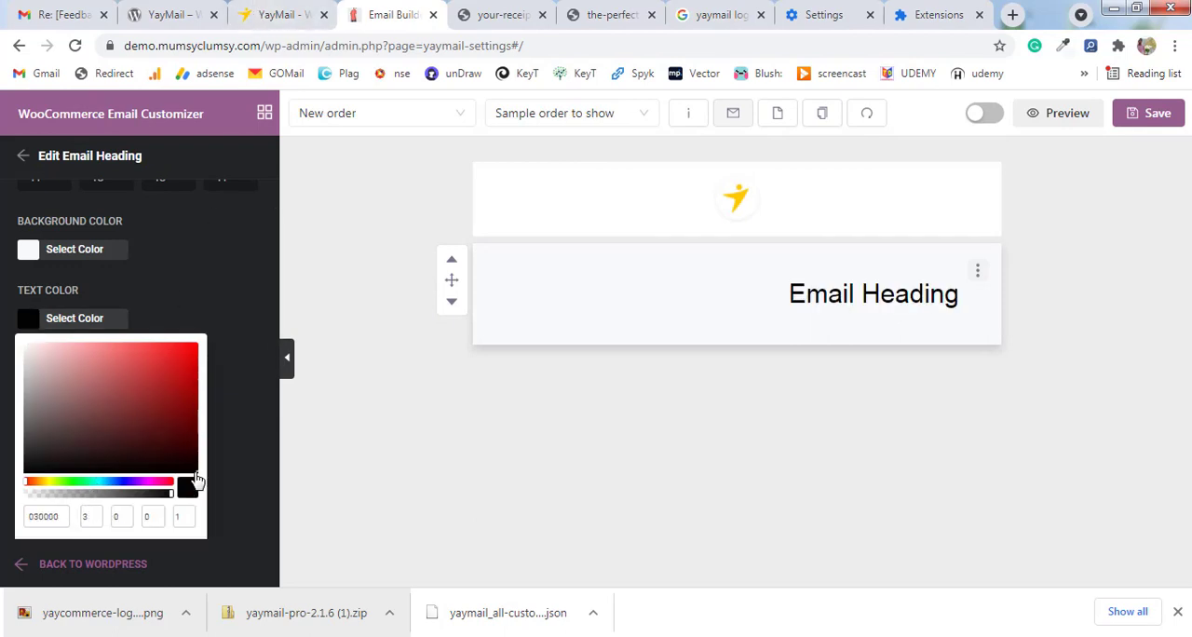
double_click(60, 516)
text(00)
click(309, 417)
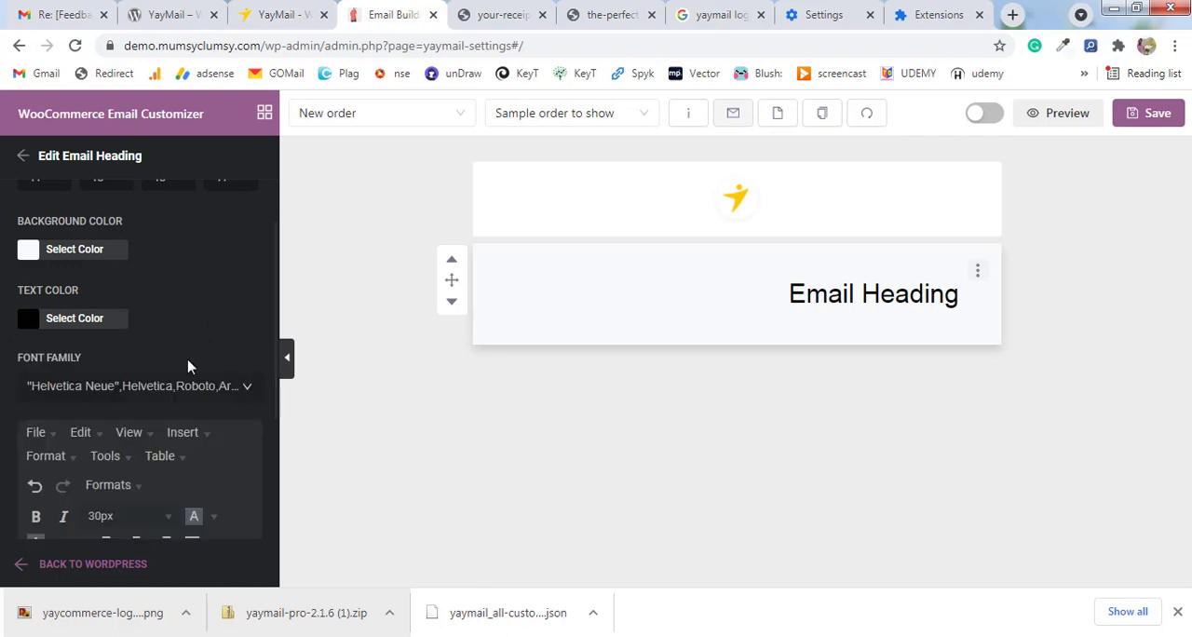
Center-align the email heading's text.
scroll(187, 365, down, 2)
drag(215, 439, 6, 450)
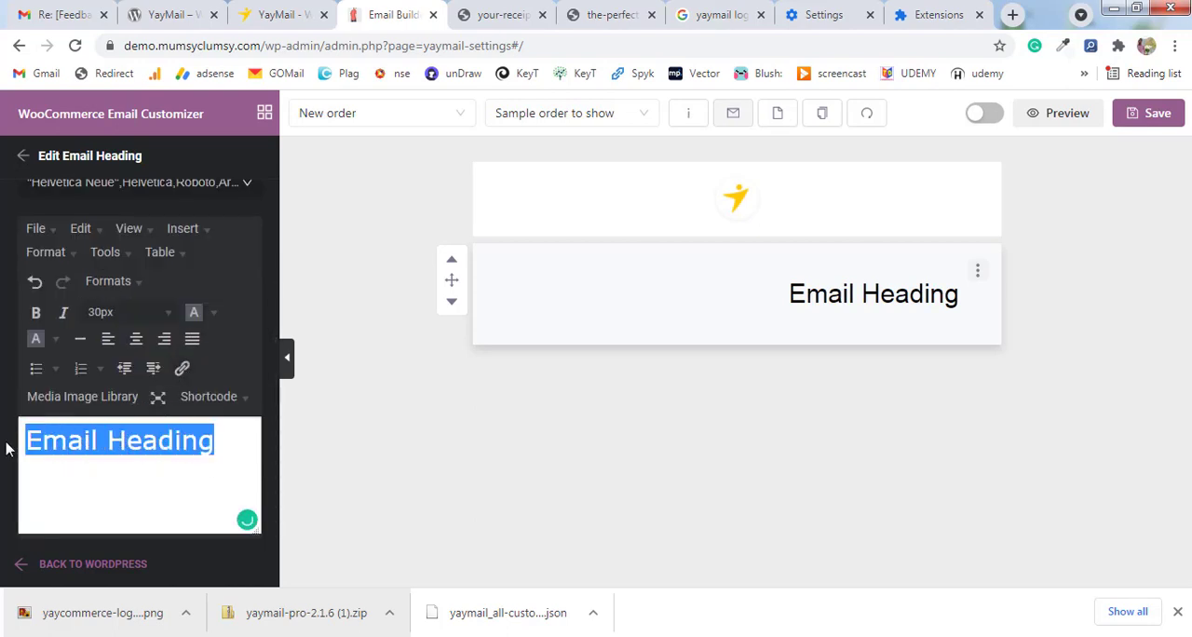
click(137, 340)
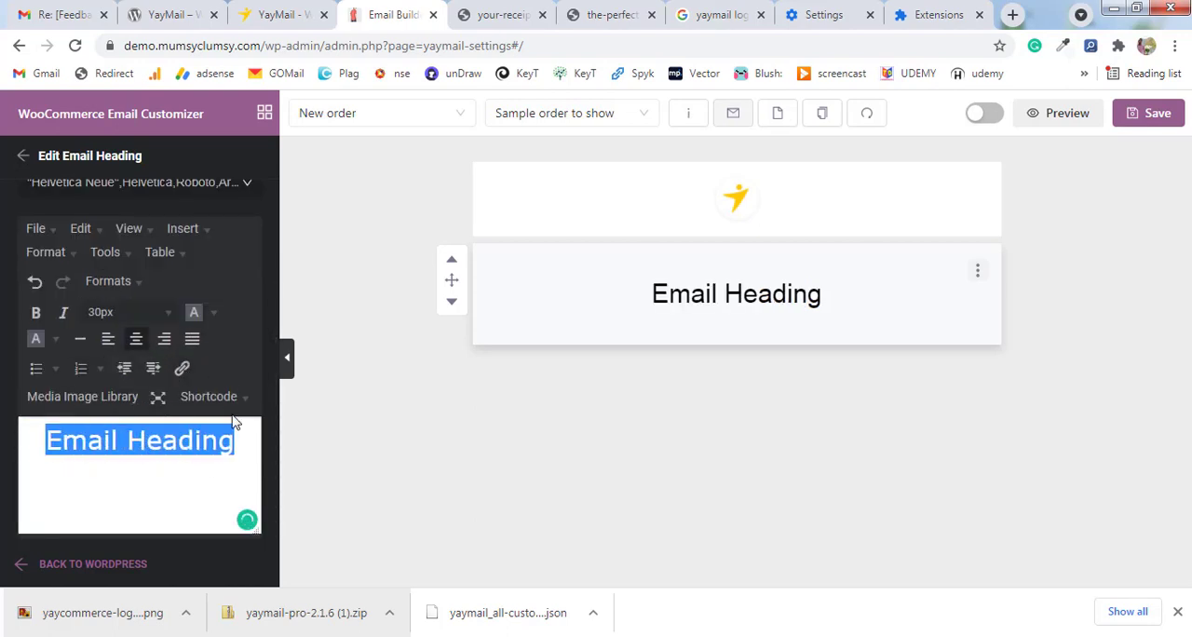
Replace the placeholder heading text with "Welcome To YayMail".
click(146, 445)
drag(21, 444, 254, 447)
text(Yay)
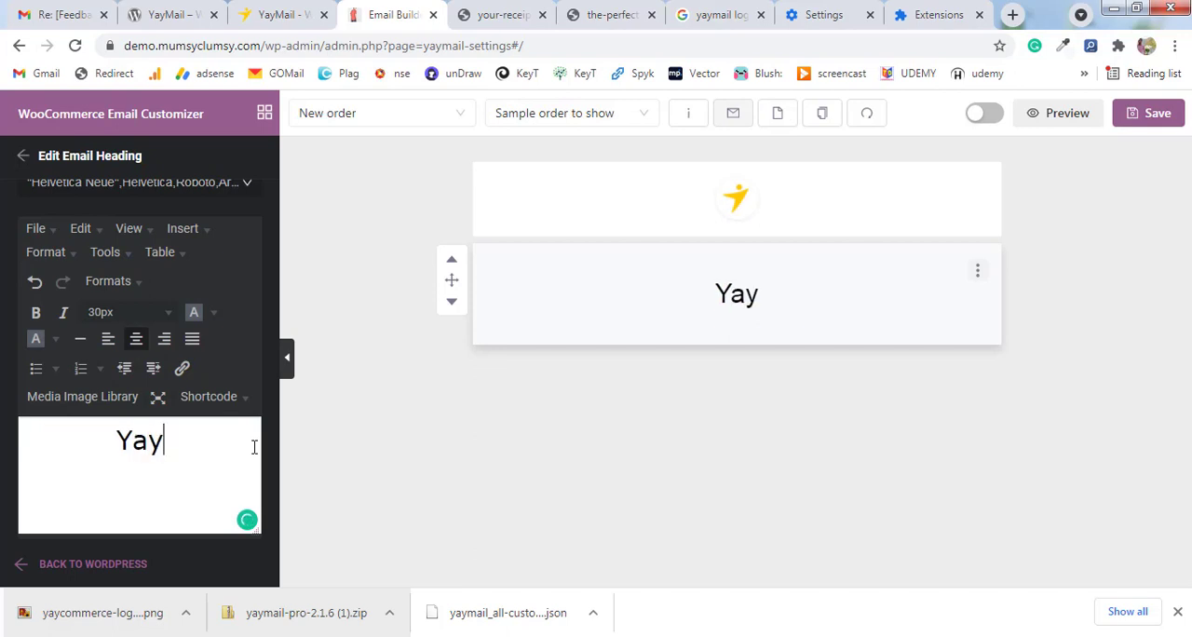
text(Mail)
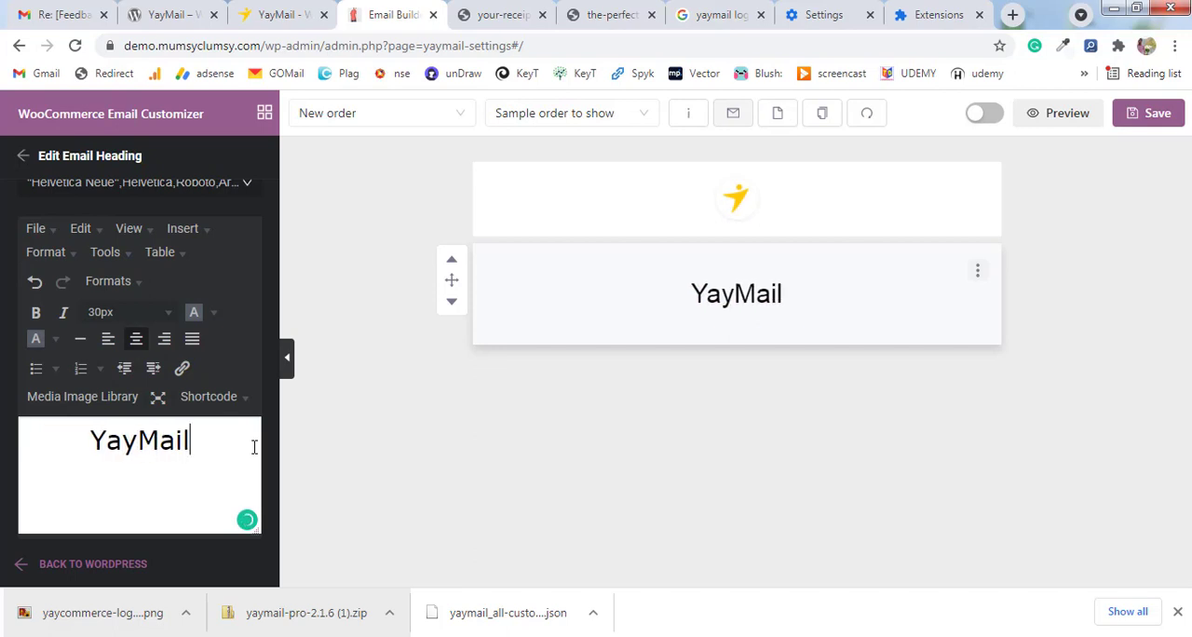
key(Home)
text(Welcome To)
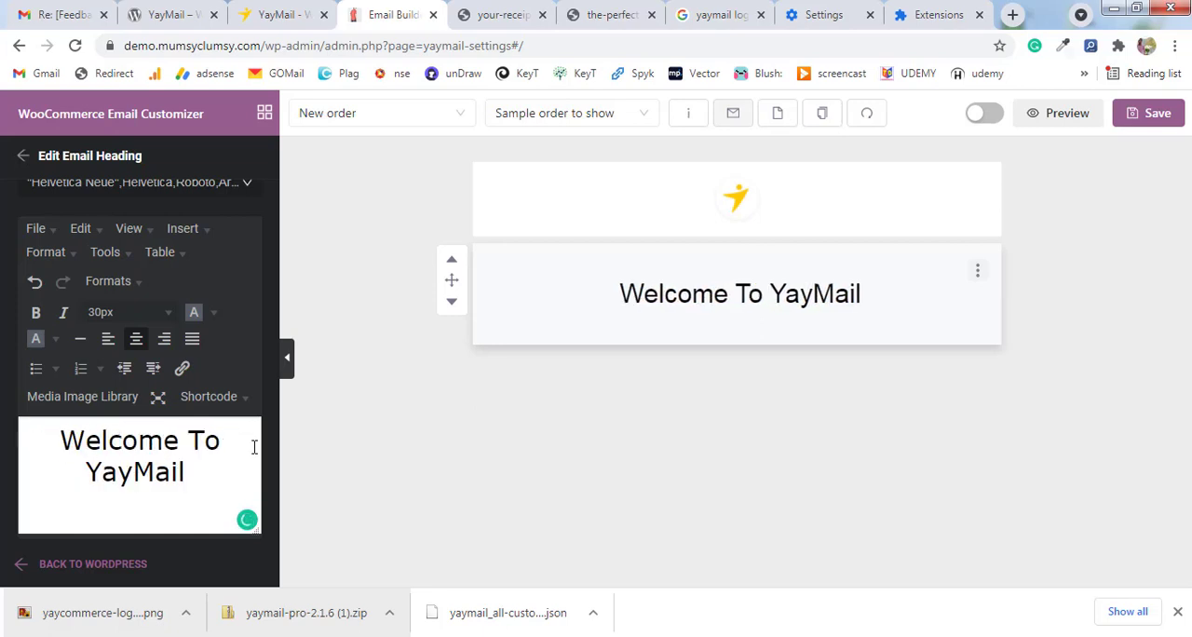
Set the email heading's top, left and right padding to 0.
click(708, 295)
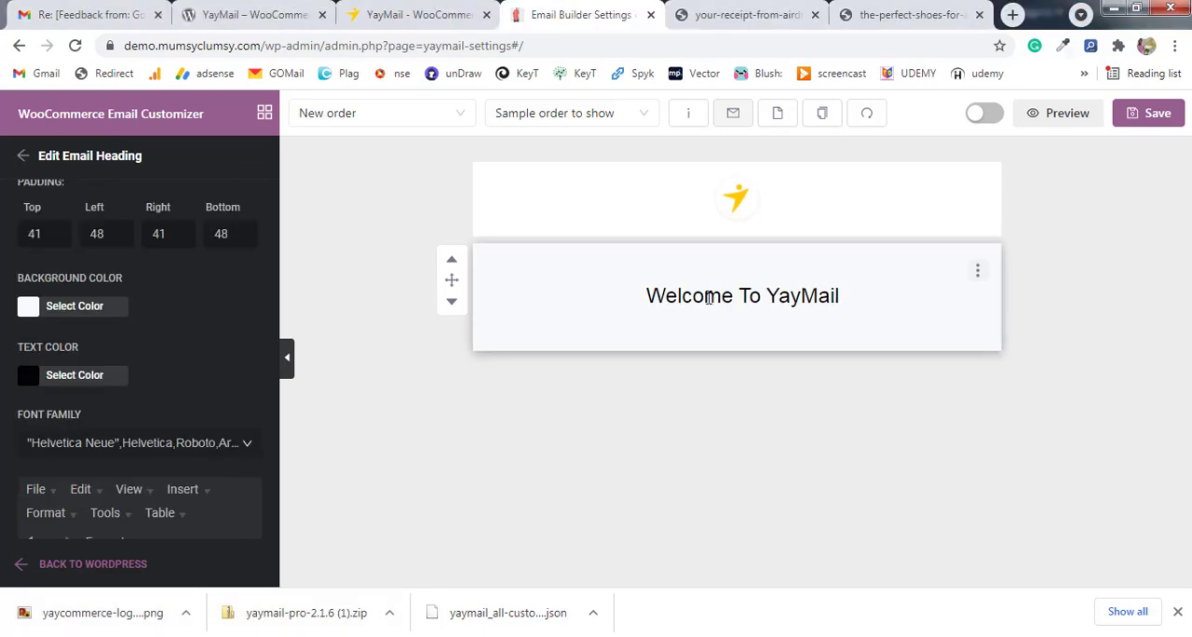
scroll(54, 291, up, 1)
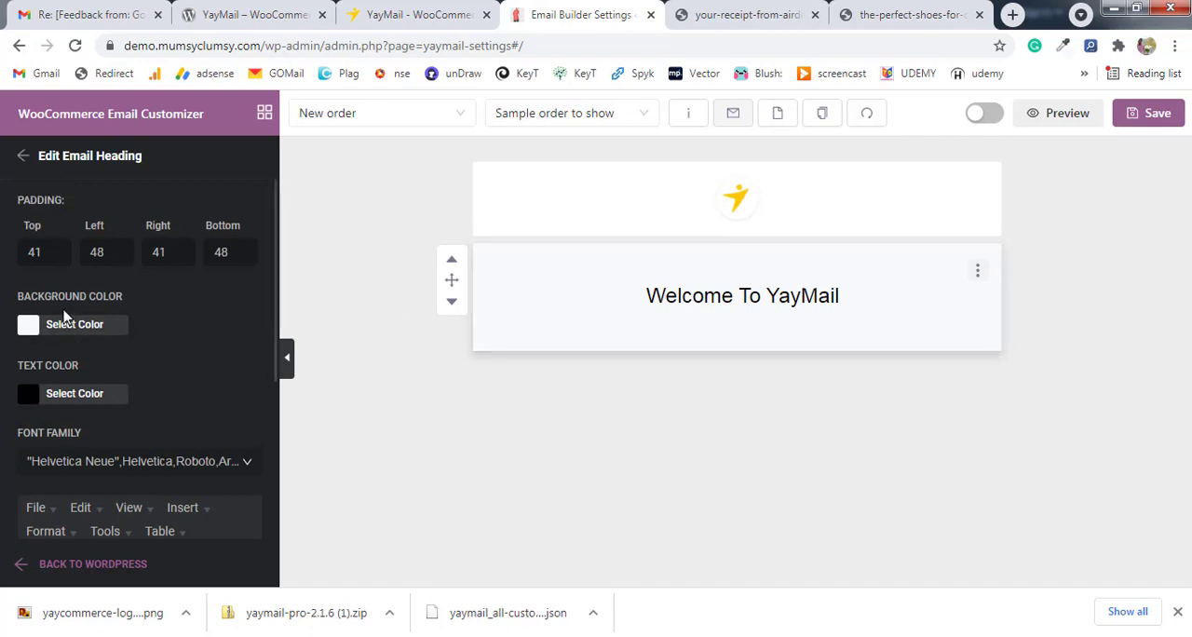
drag(42, 252, 34, 253)
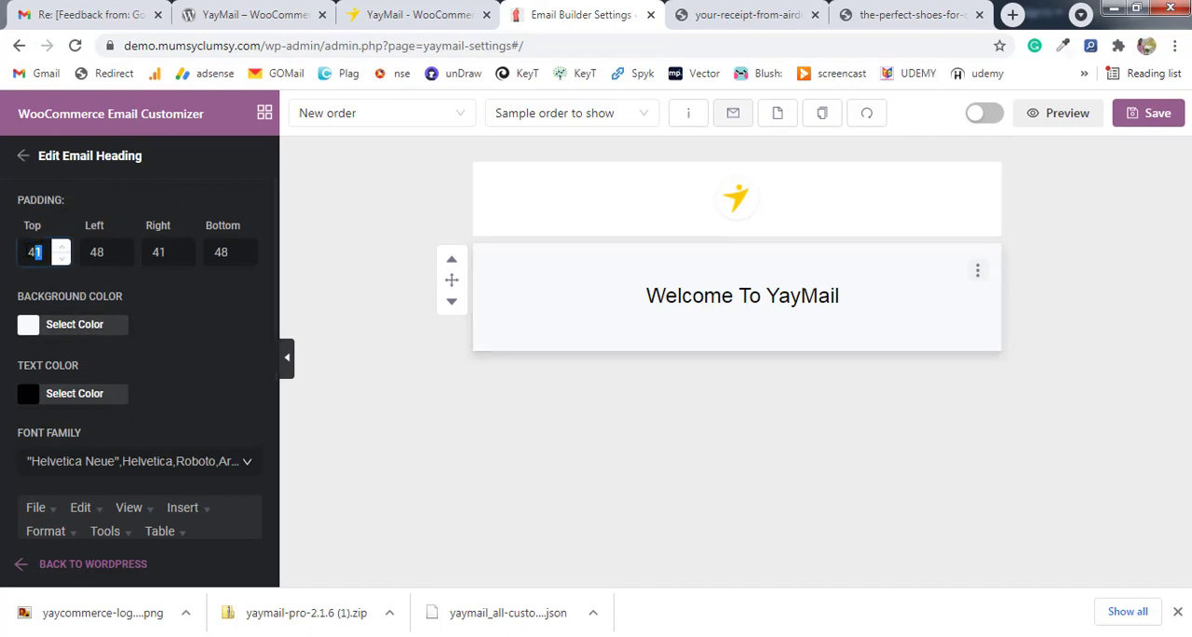
text(00)
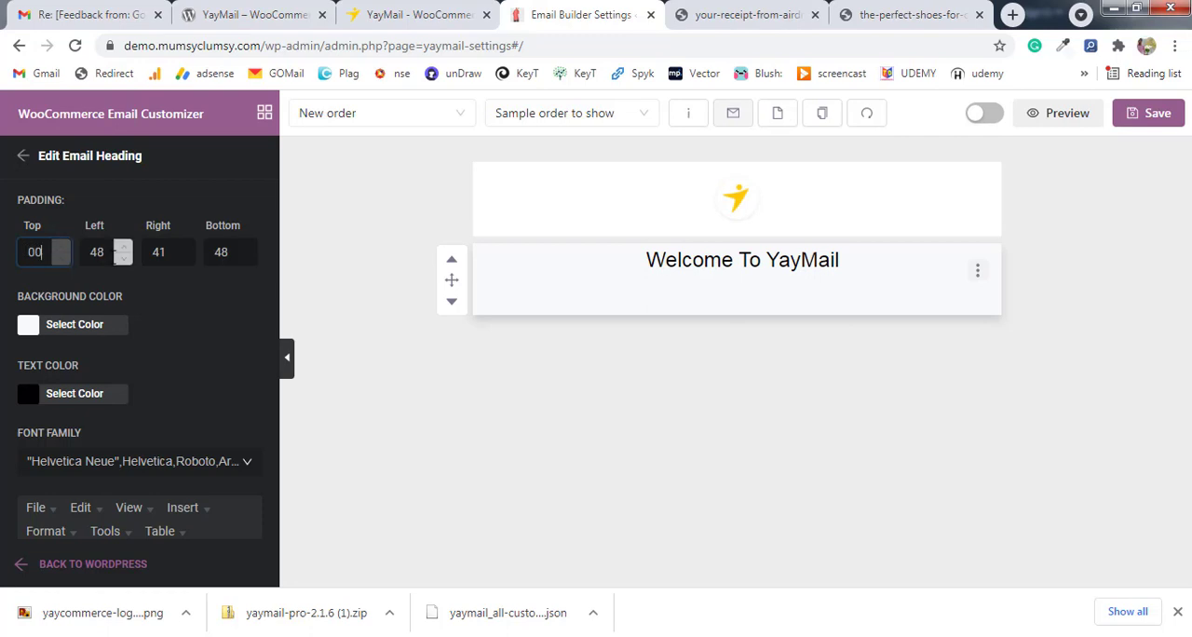
double_click(96, 251)
text(0)
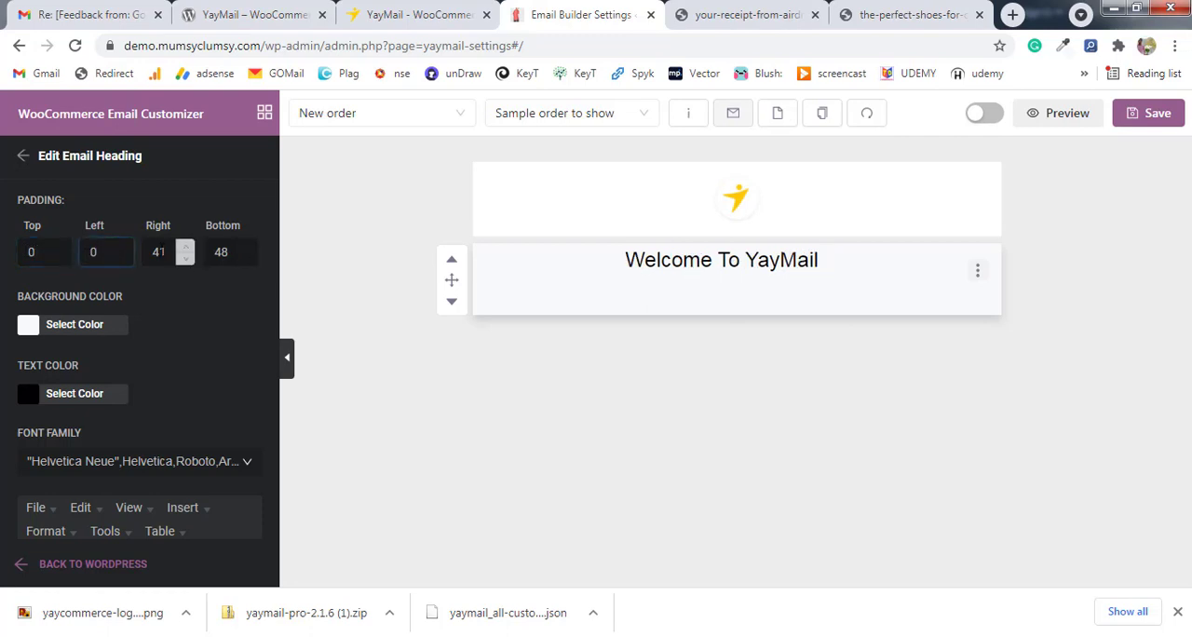
double_click(160, 252)
text(0)
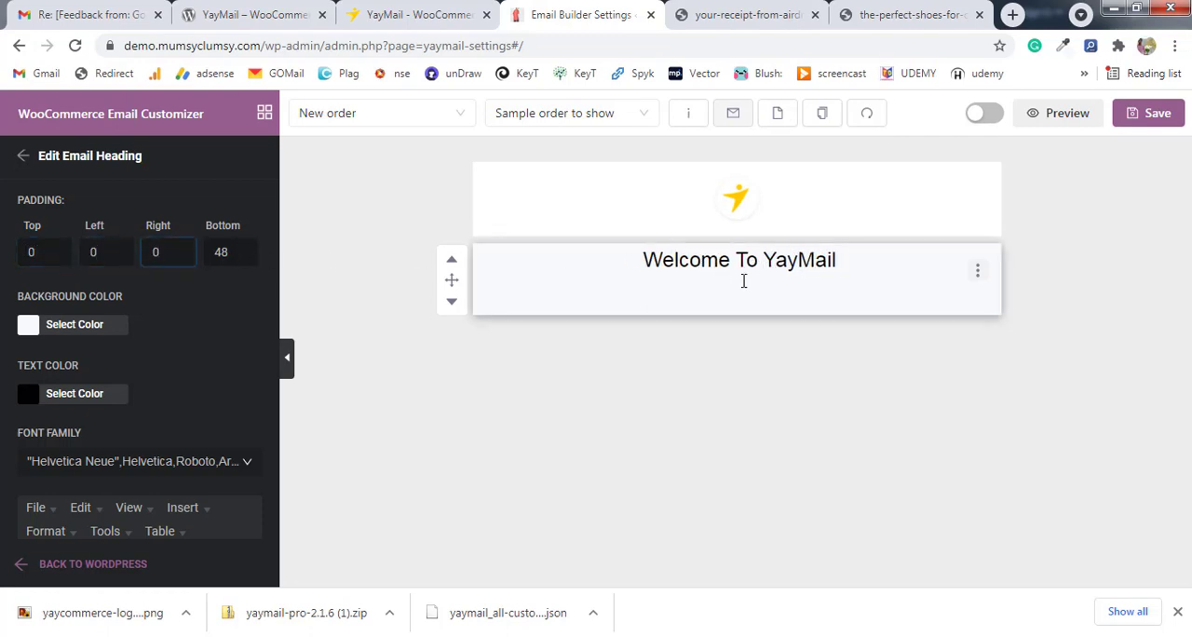
Set the email heading's bottom padding to 0 and return to the list of elements.
double_click(224, 252)
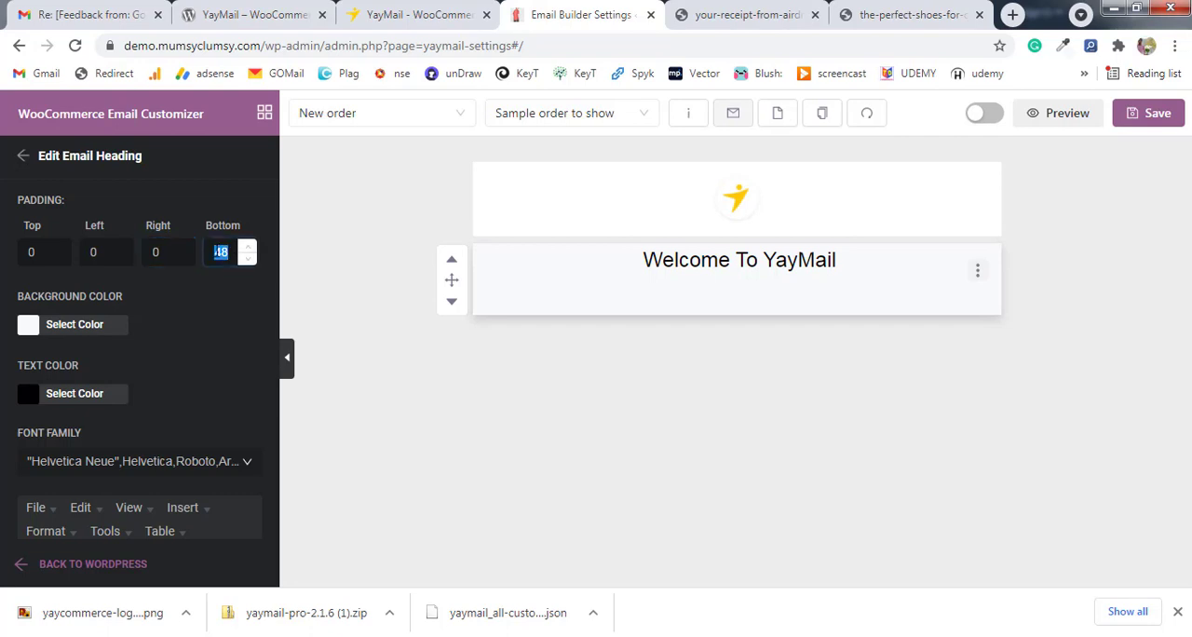
text(0)
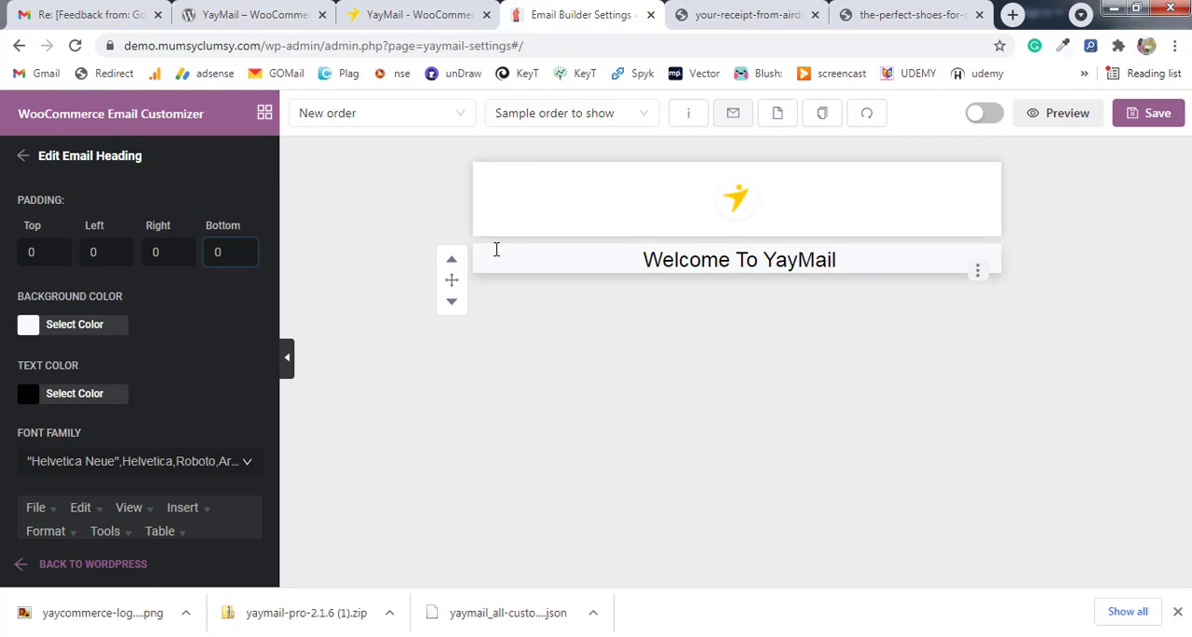
click(20, 156)
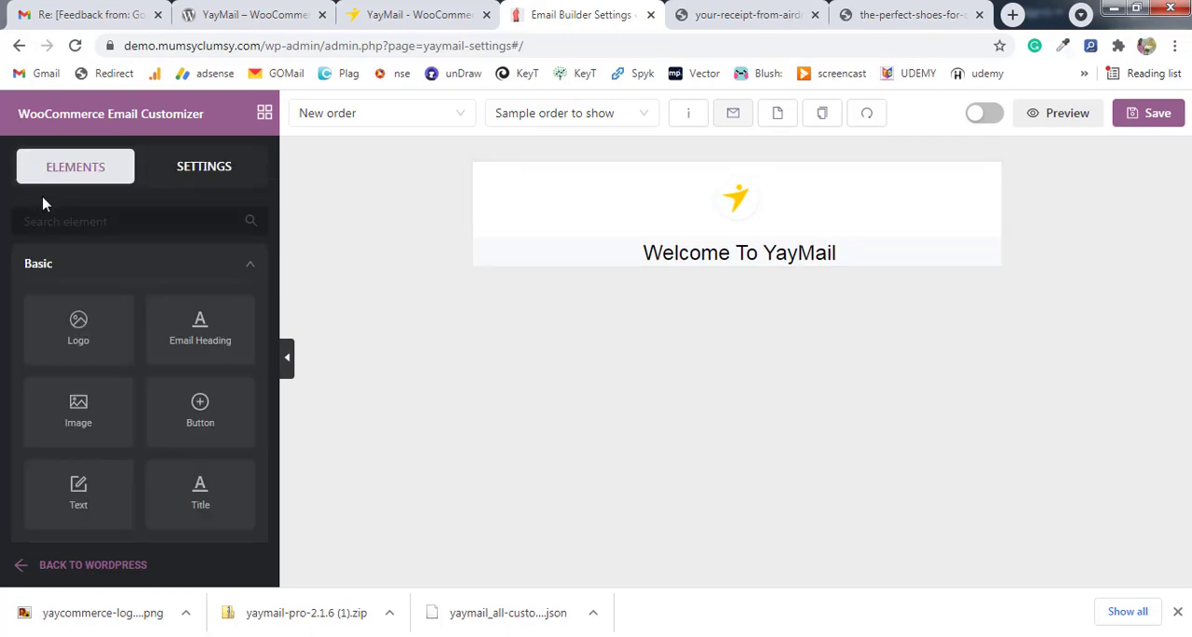
Add a Four Columns element below the email heading and place a Text element in its first column.
scroll(135, 357, down, 7)
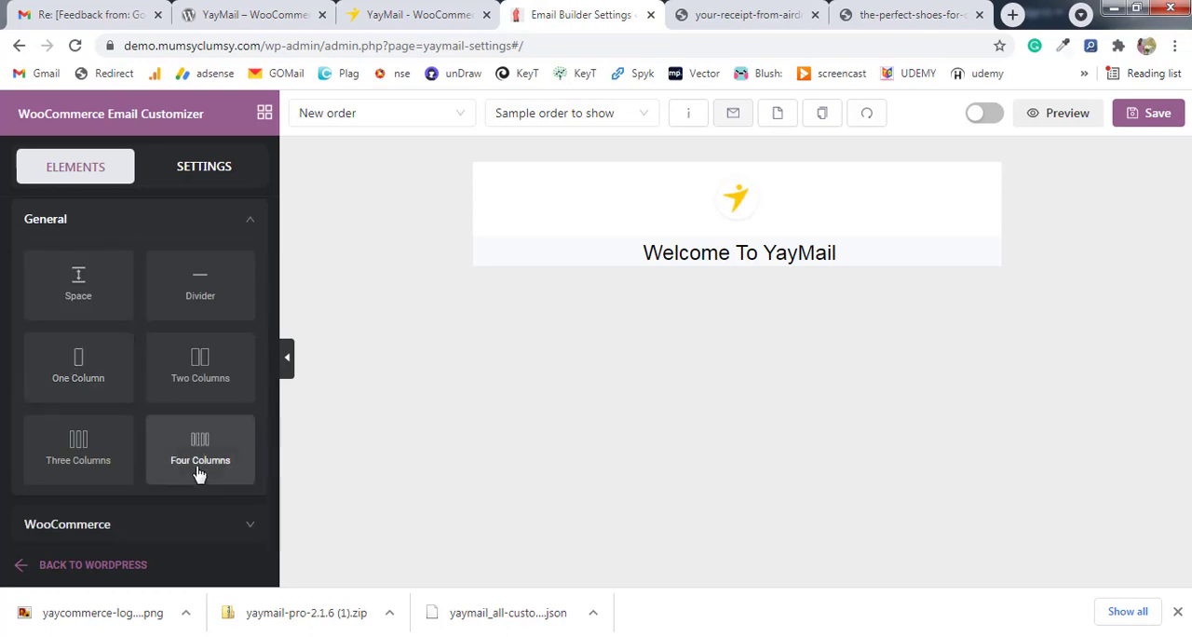
drag(200, 450, 698, 302)
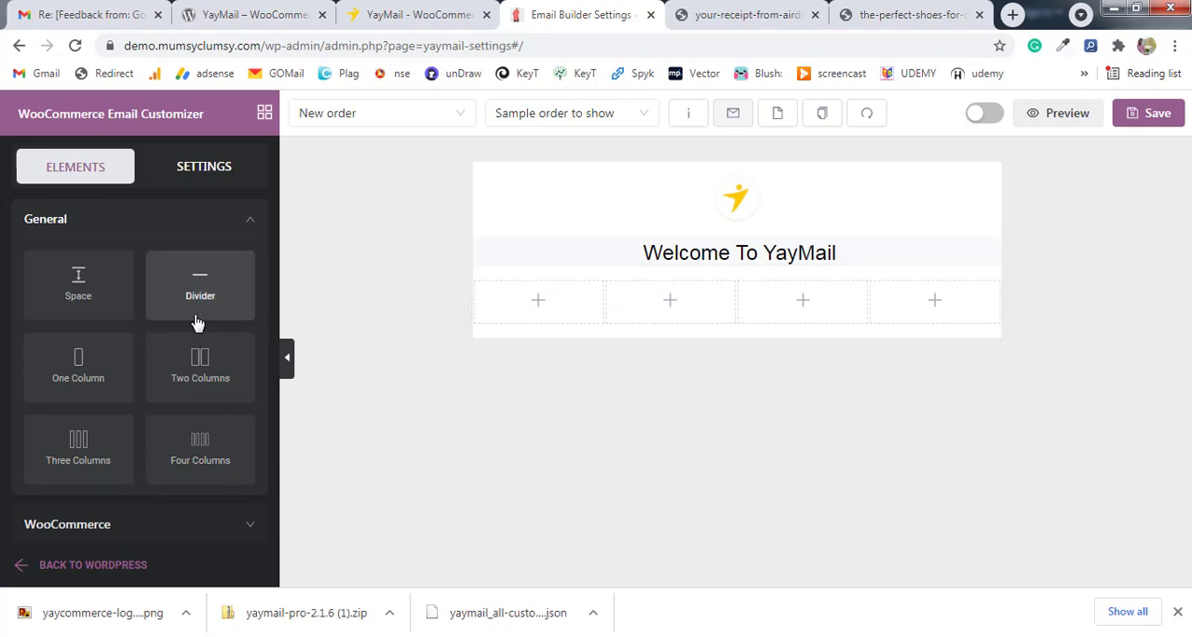
scroll(196, 322, up, 10)
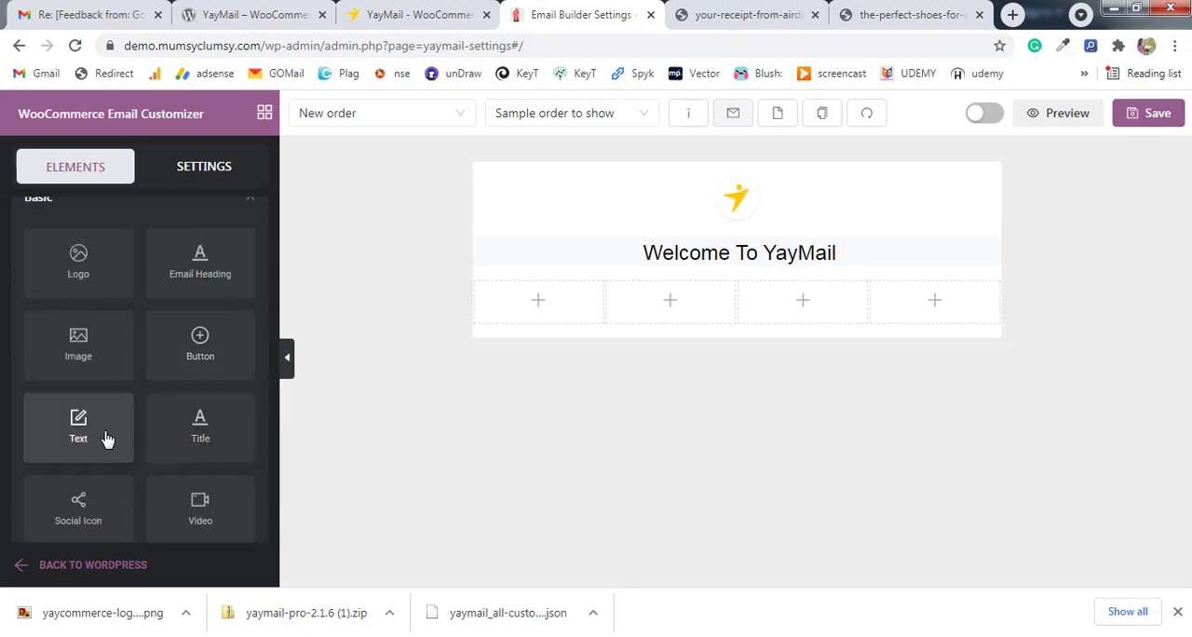
drag(104, 435, 548, 318)
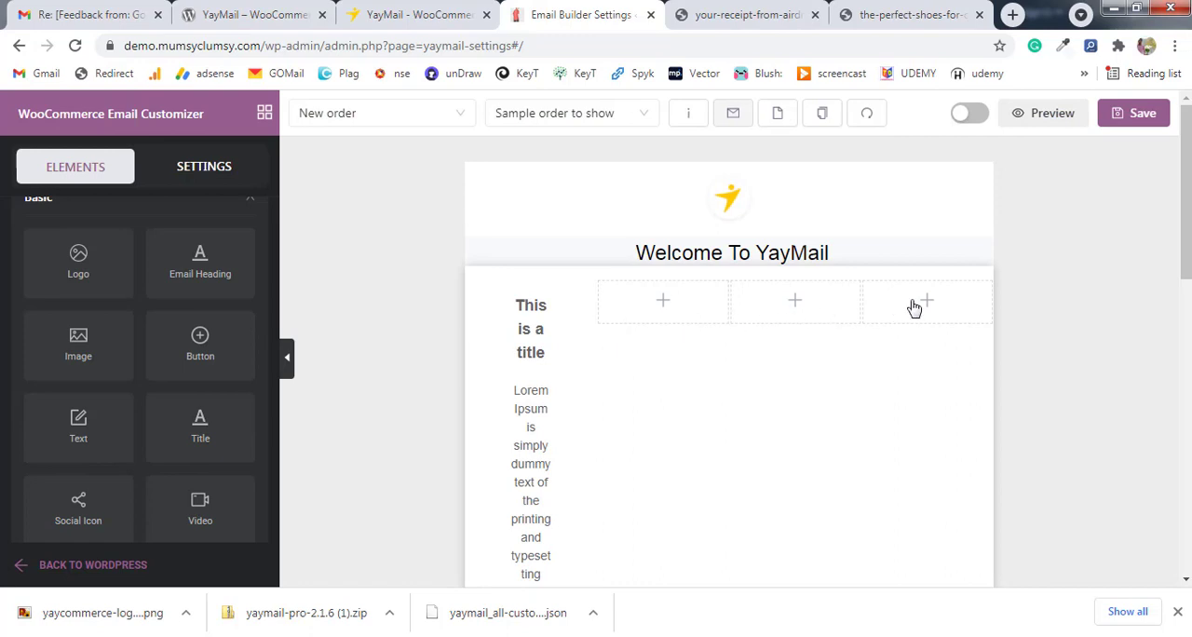
Replace the first column's placeholder title with "Shirts" and delete the Lorem Ipsum text below it.
click(543, 334)
scroll(56, 391, down, 3)
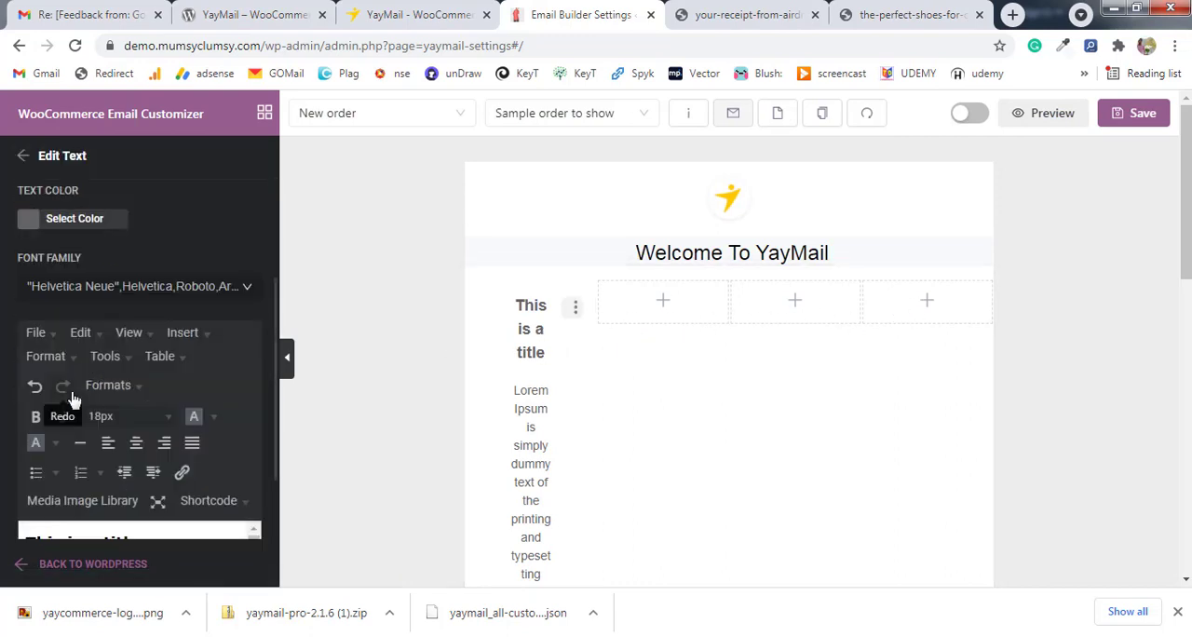
triple_click(100, 439)
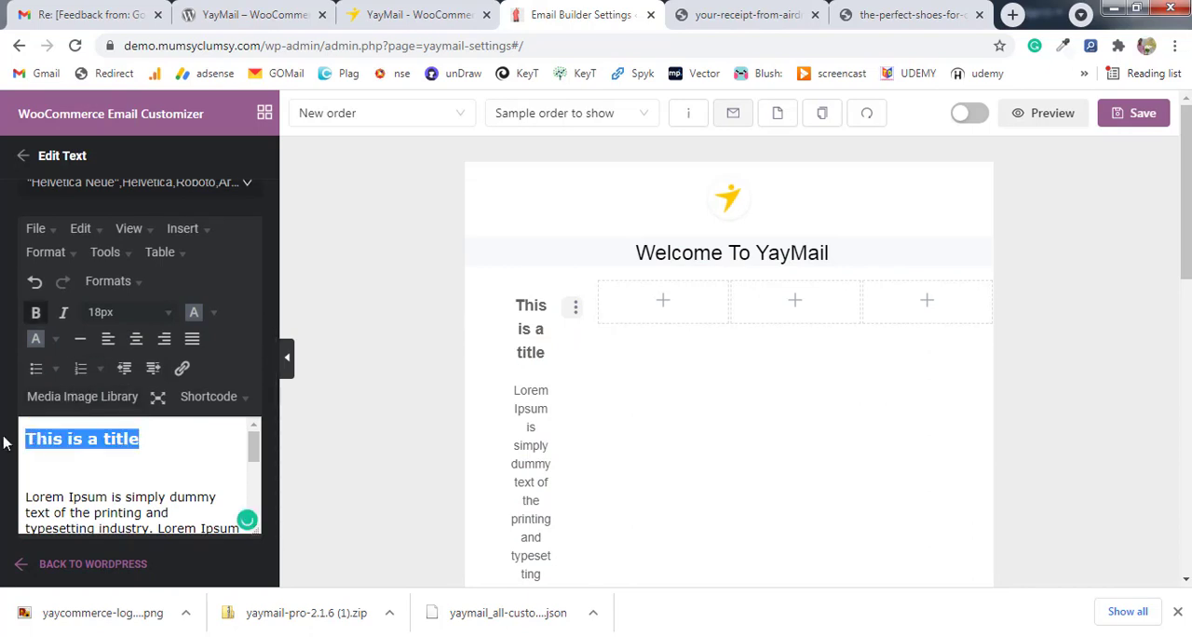
text(S)
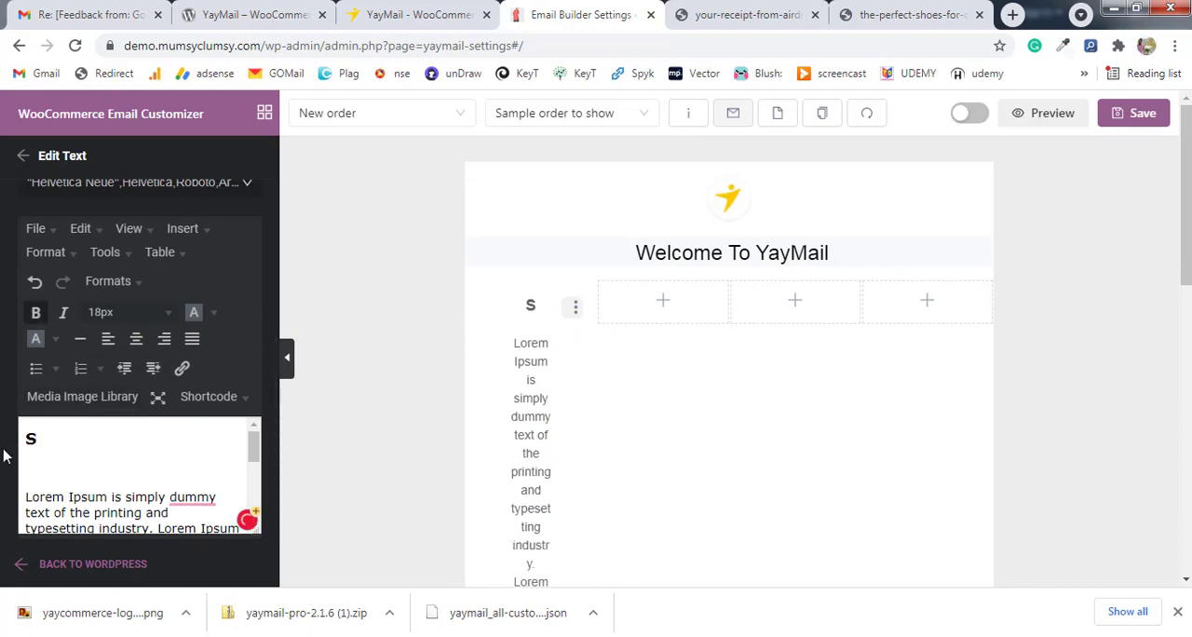
text(hirts)
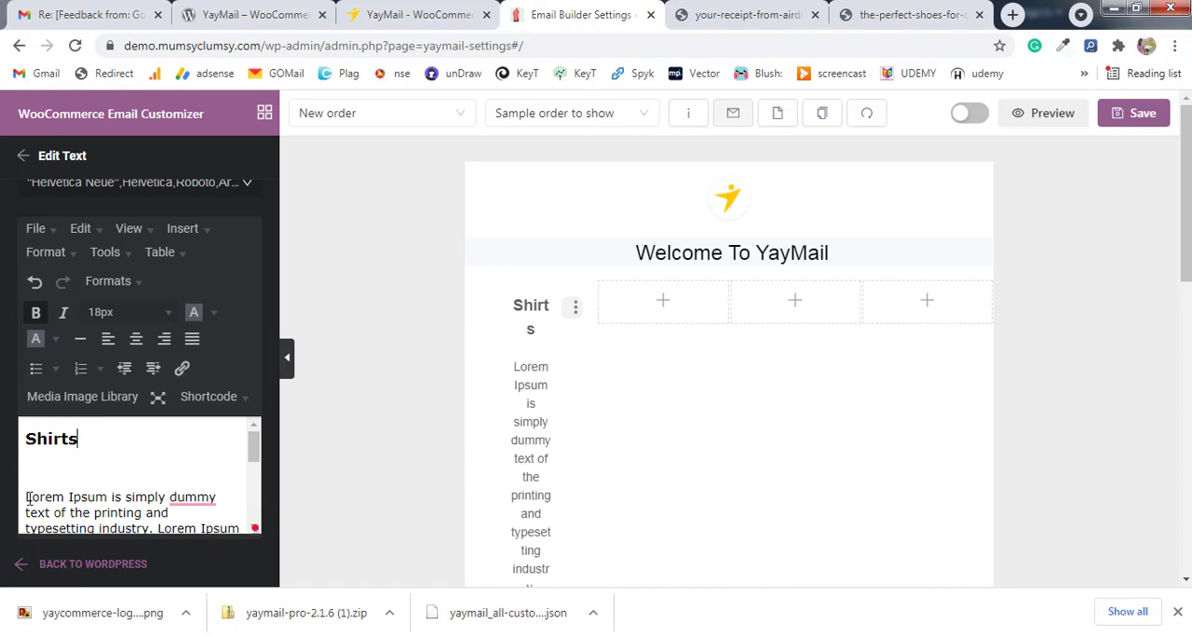
drag(25, 503, 159, 542)
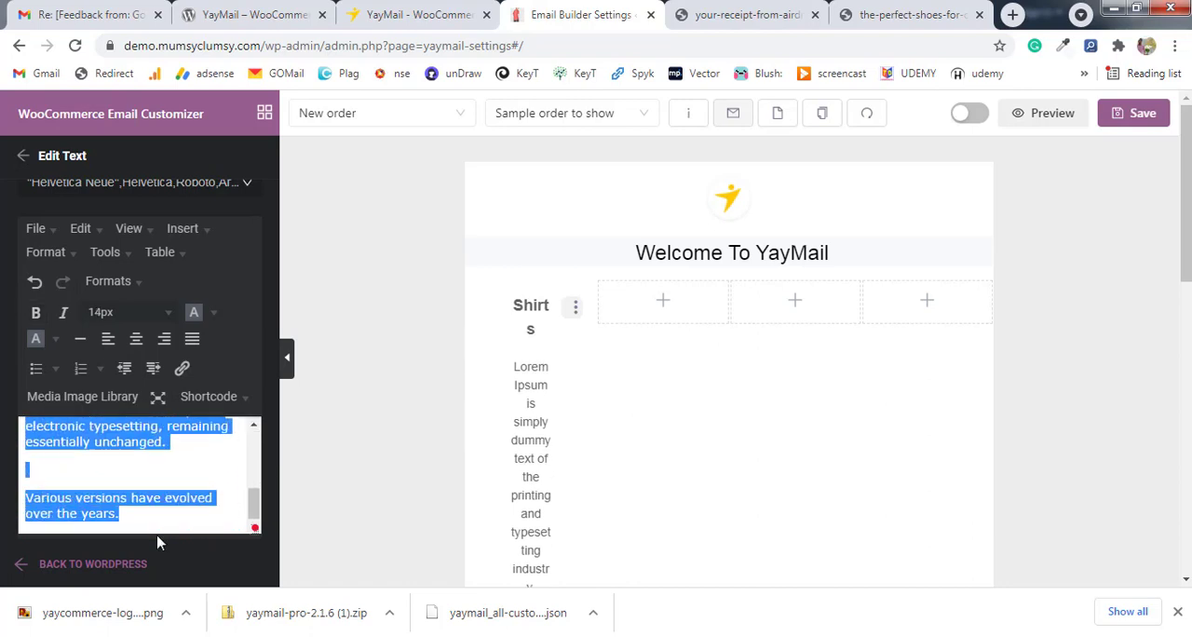
key(BackSpace)
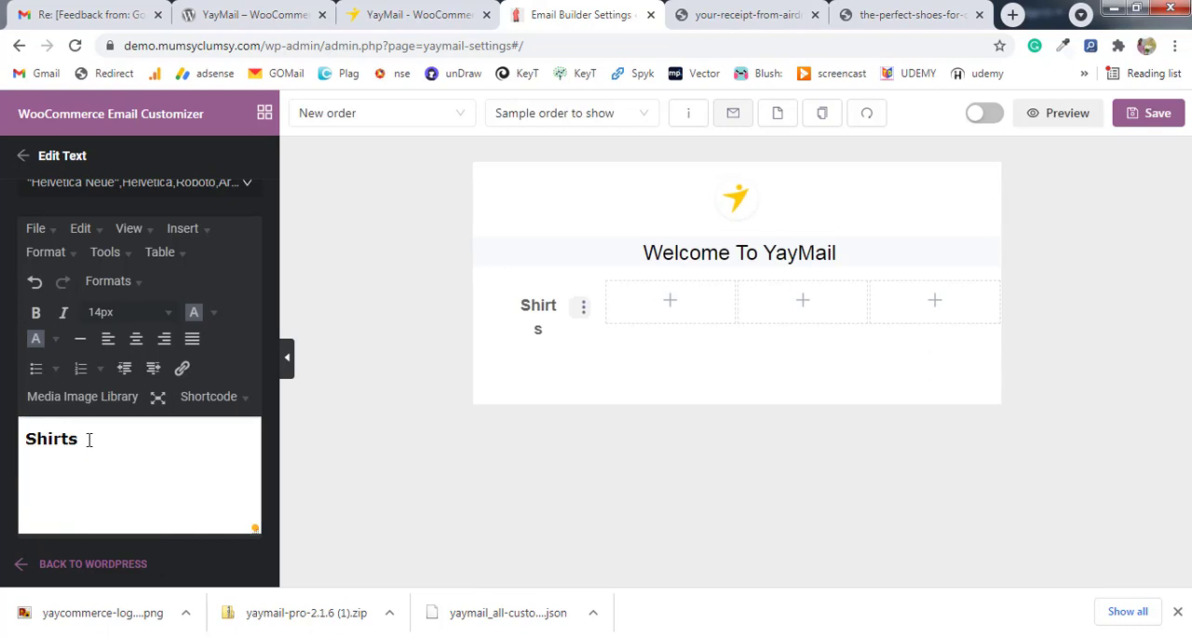
Set the "Shirts" text to 15px and center-align it.
drag(88, 440, 24, 440)
click(137, 316)
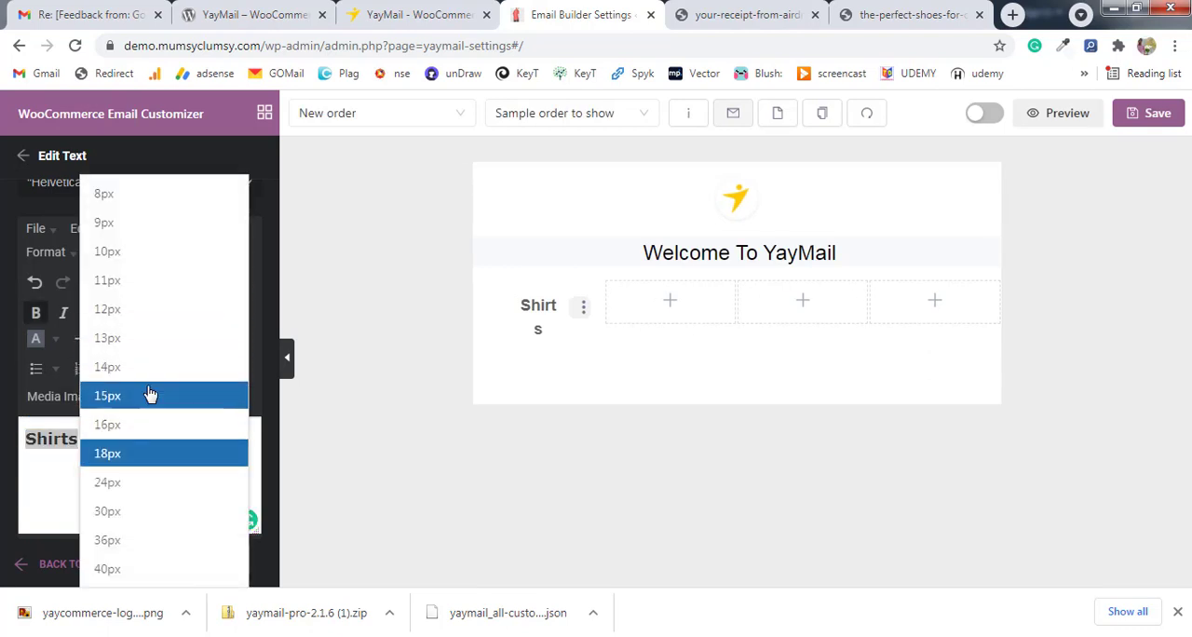
click(150, 395)
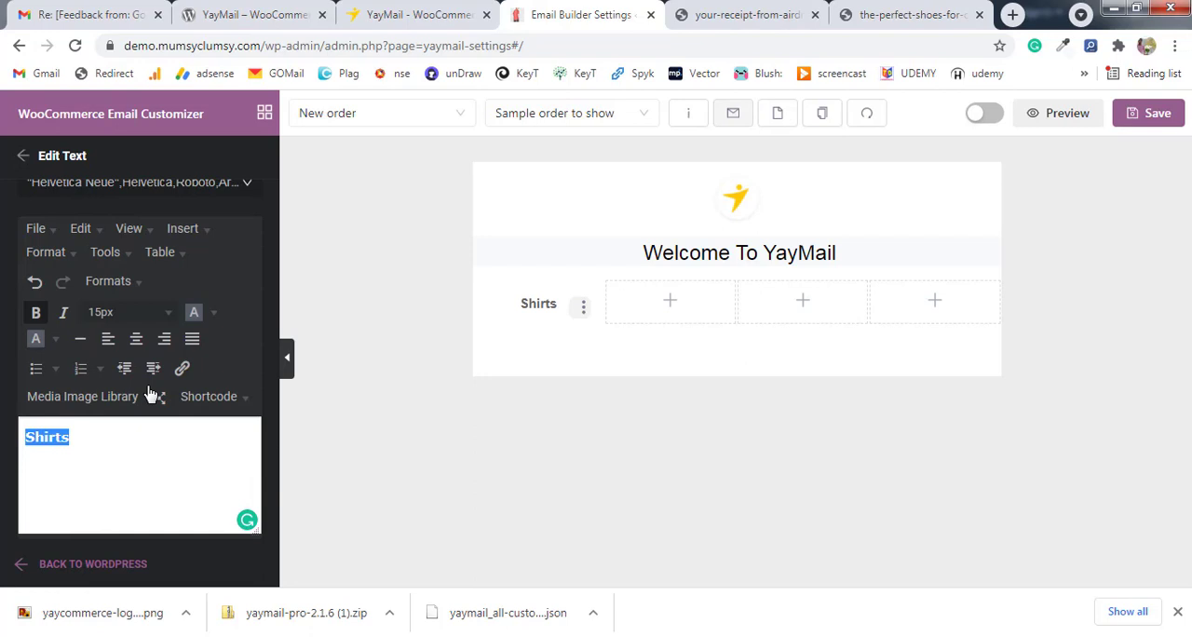
click(136, 339)
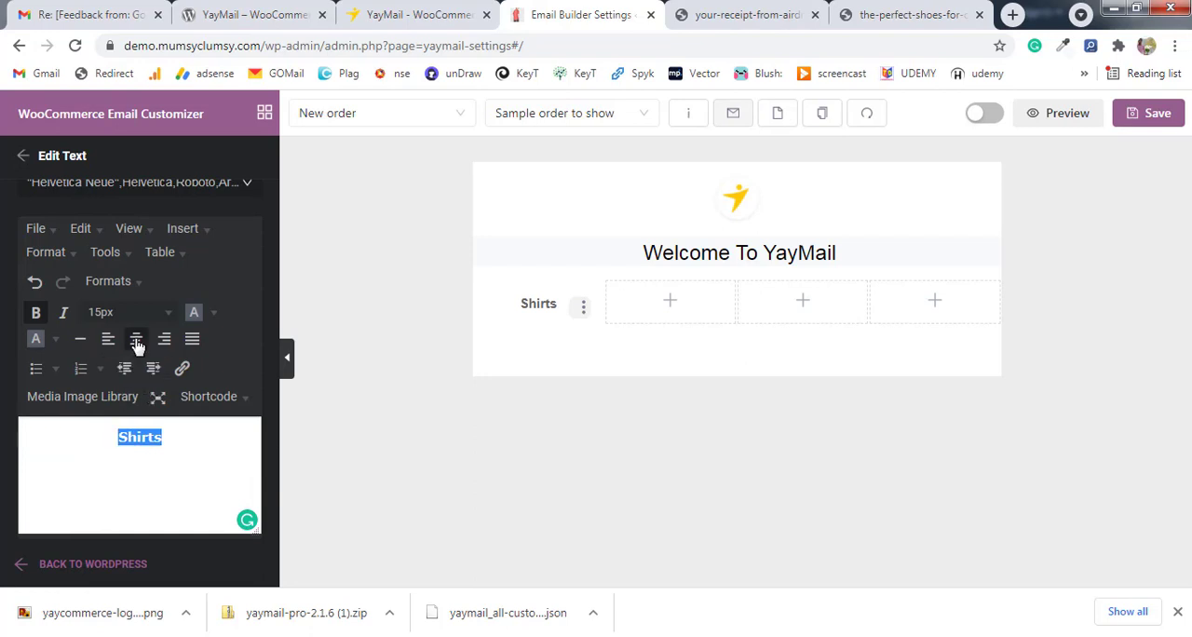
click(182, 370)
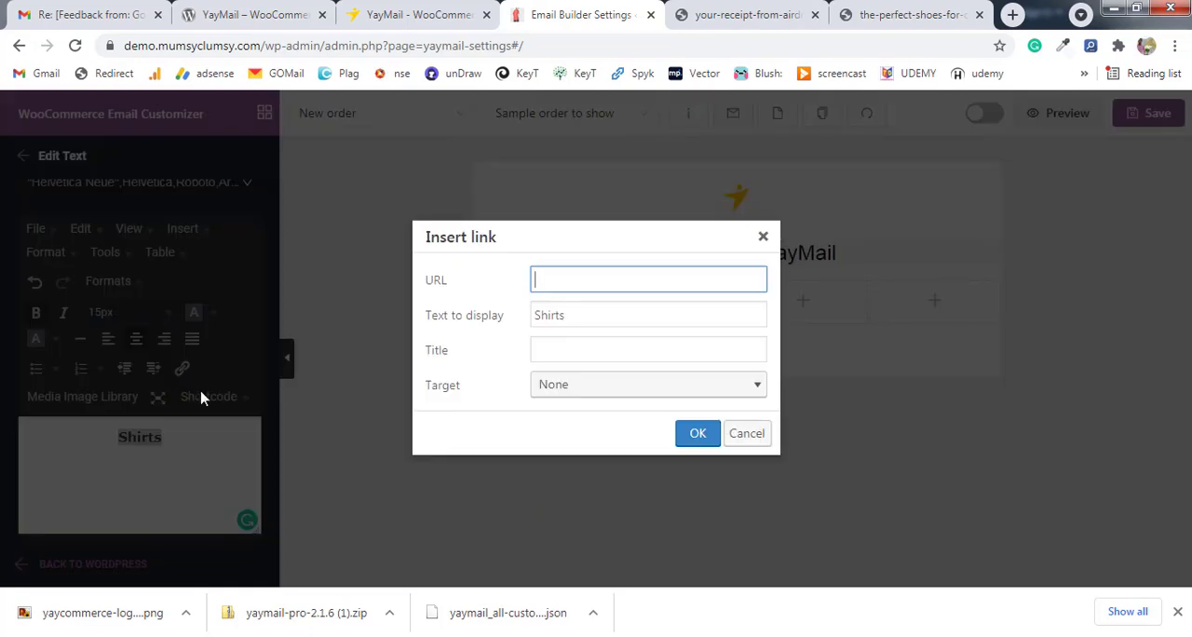
drag(262, 46, 80, 34)
key(ctrl+c)
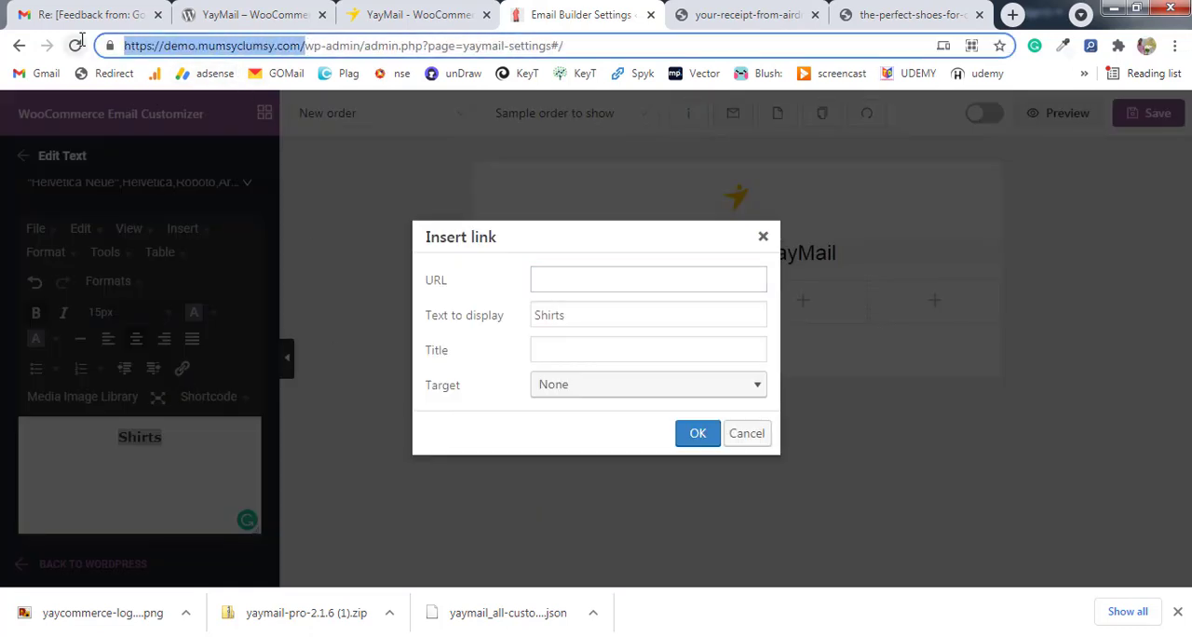
click(604, 280)
key(ctrl+v)
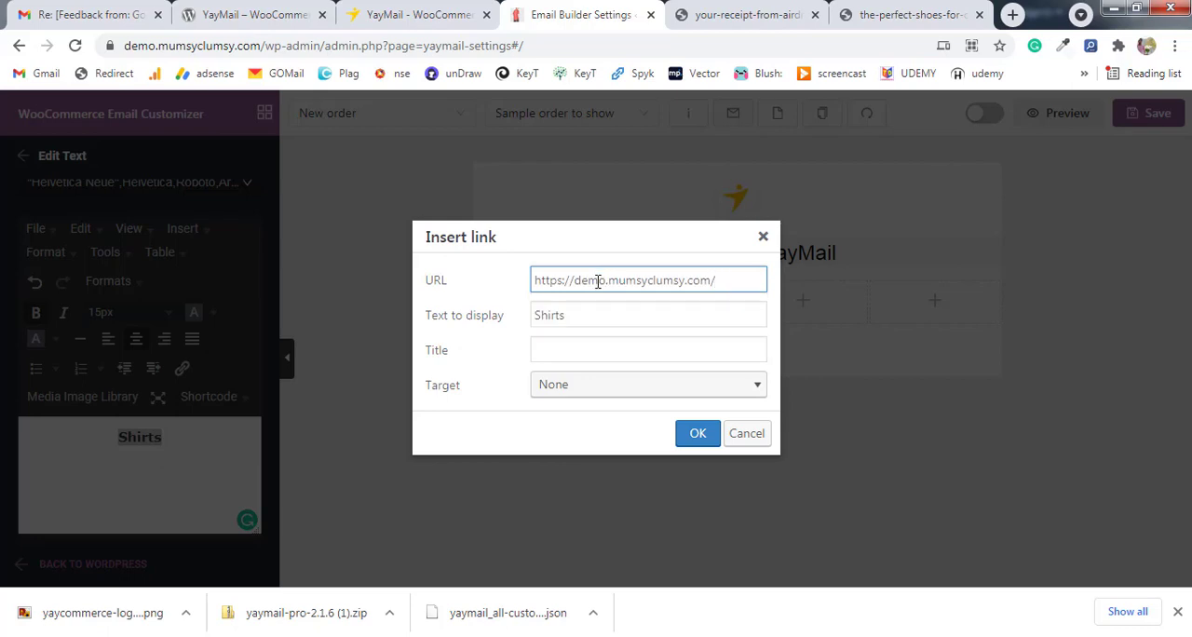
click(577, 391)
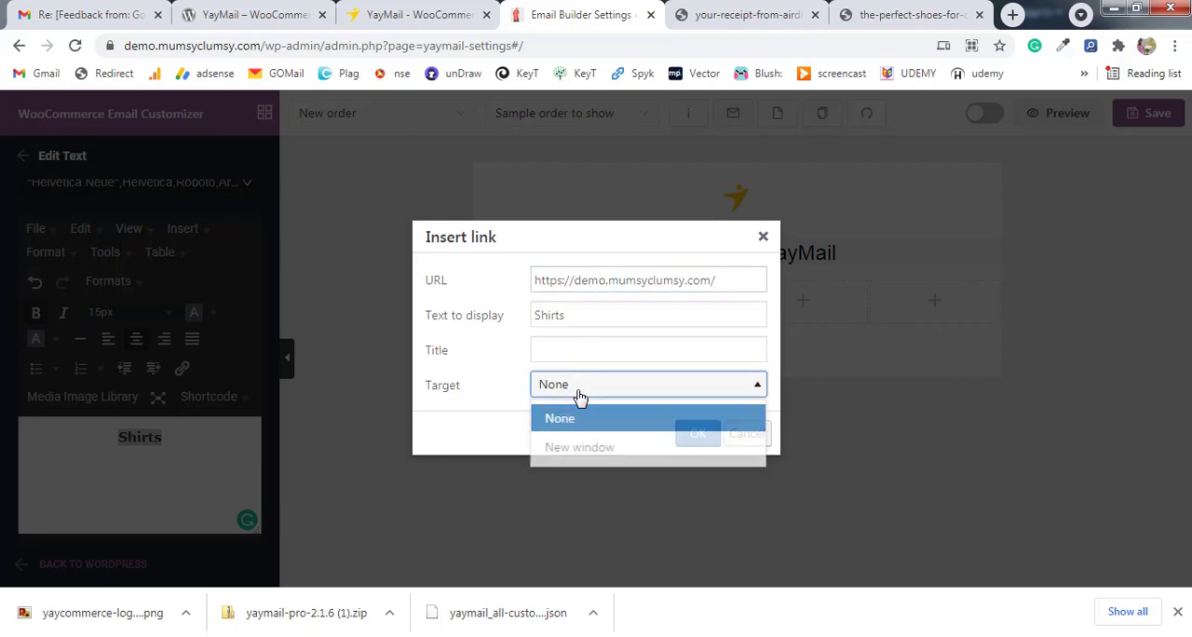
click(579, 448)
Title the link "Buy Shirts" and insert it, keeping the text bold.
double_click(532, 316)
key(ctrl+c)
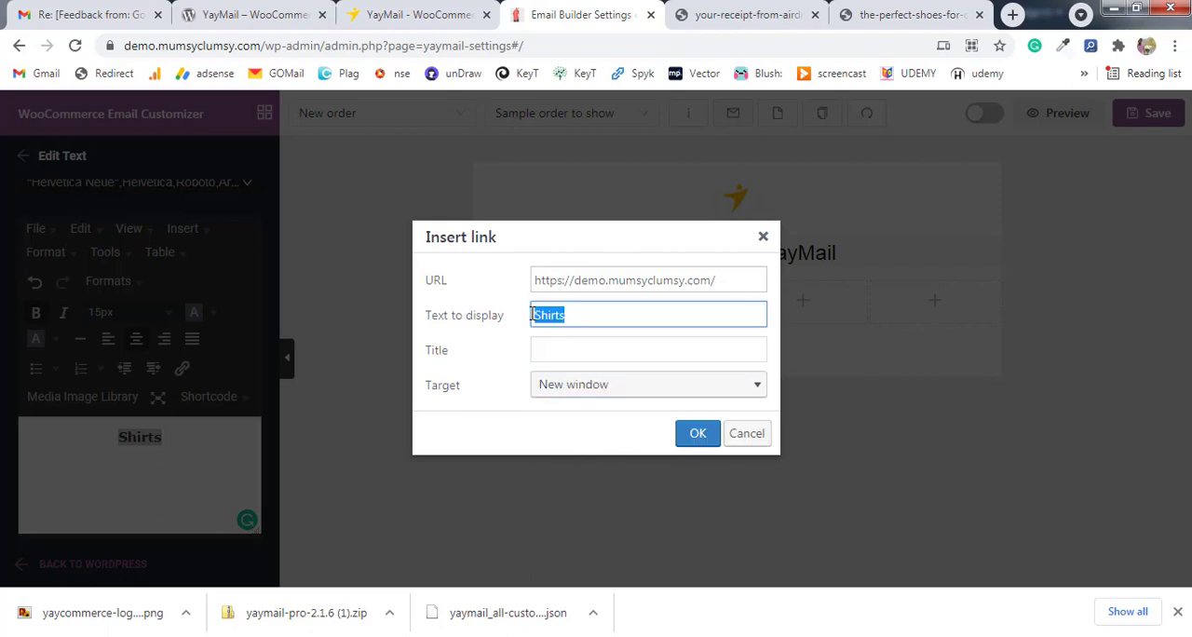
click(535, 350)
key(ctrl+v)
text(B)
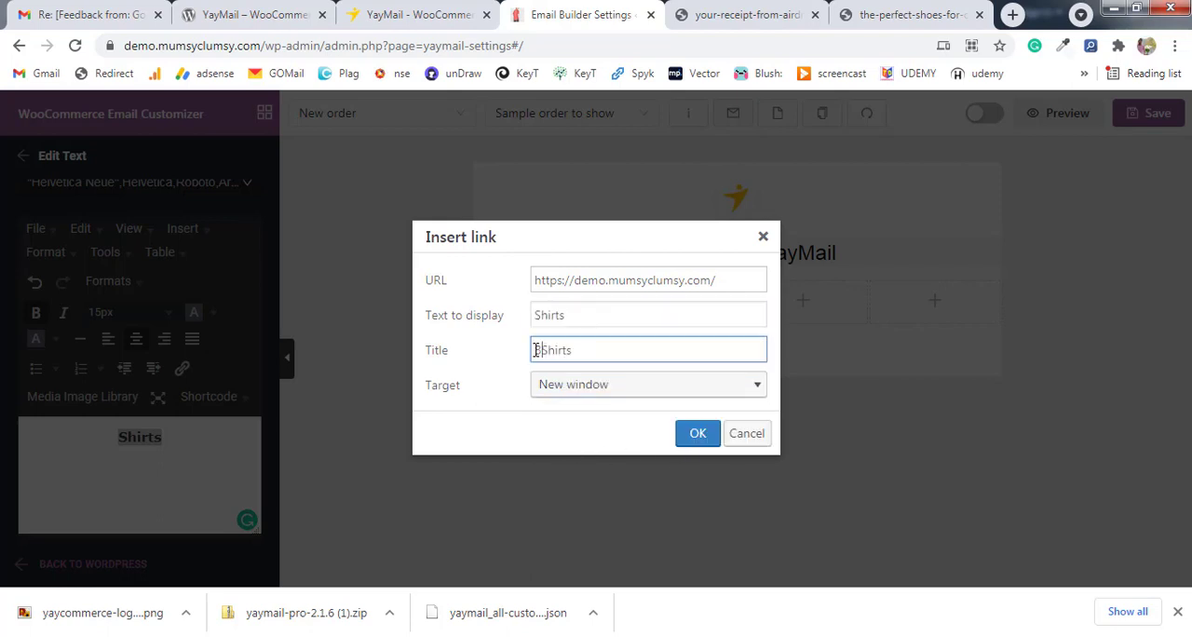
text(uy)
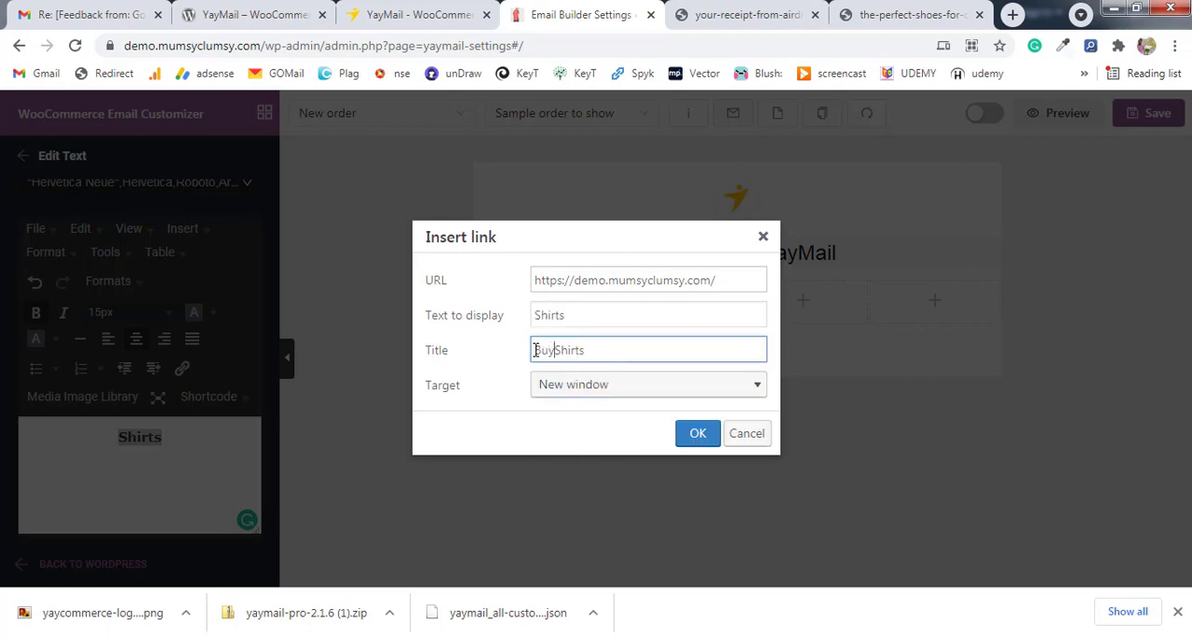
click(698, 433)
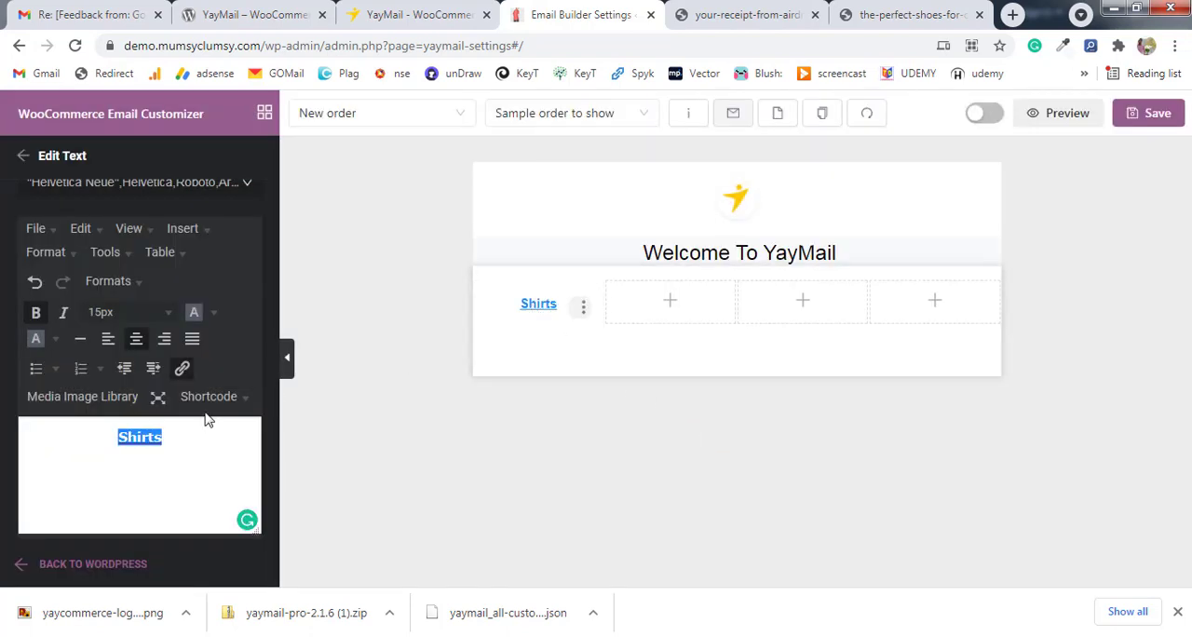
click(35, 313)
click(36, 315)
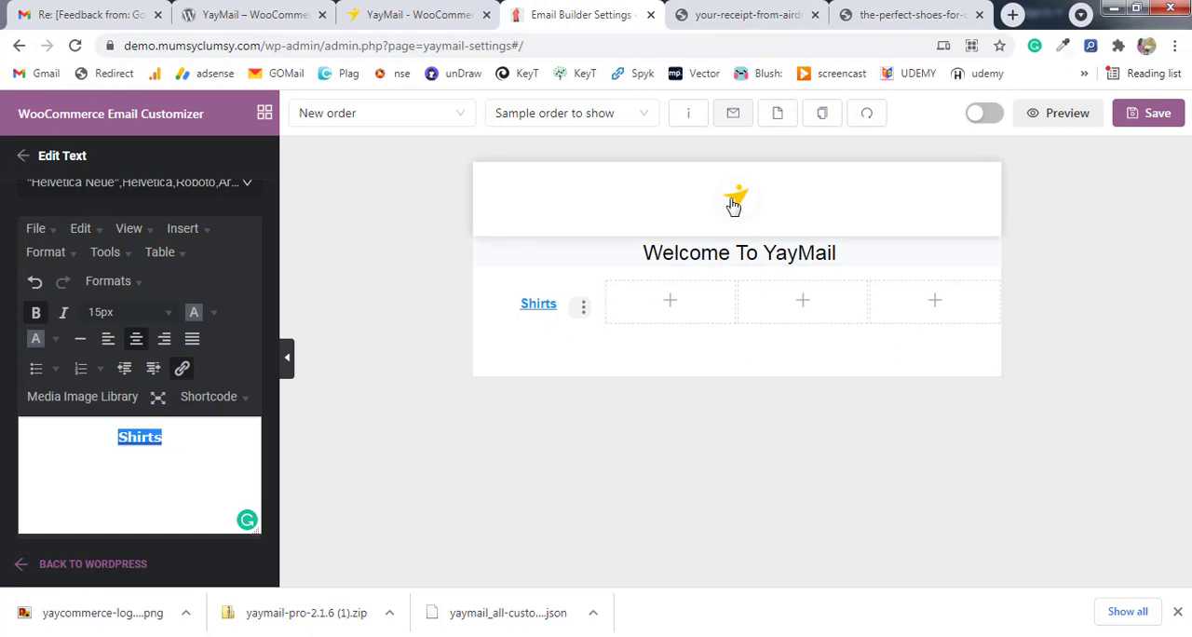
Sample the yellow of the "Start customizing emails now" button on the YayCommerce page, then return to the email builder.
click(466, 13)
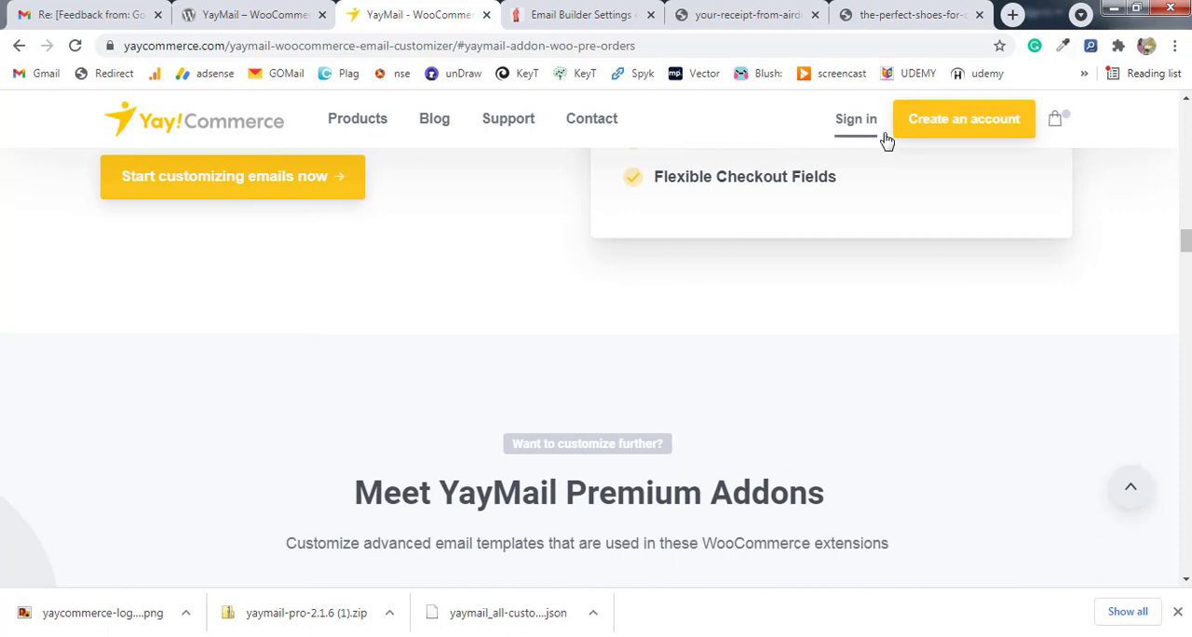
mouse_move(346, 128)
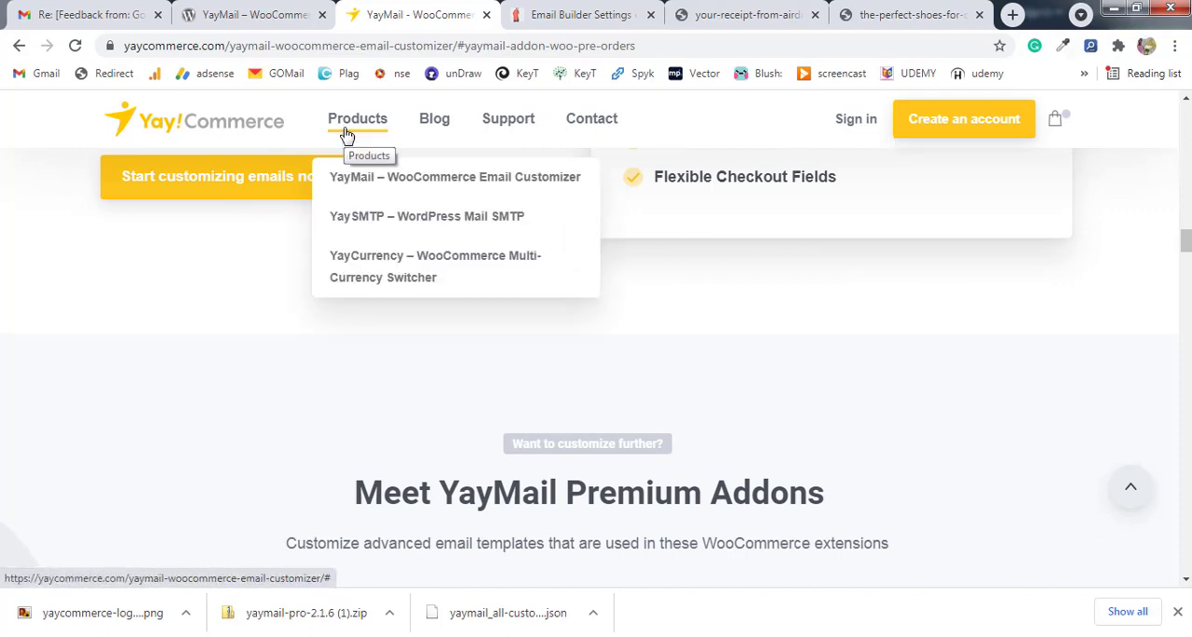
click(1067, 46)
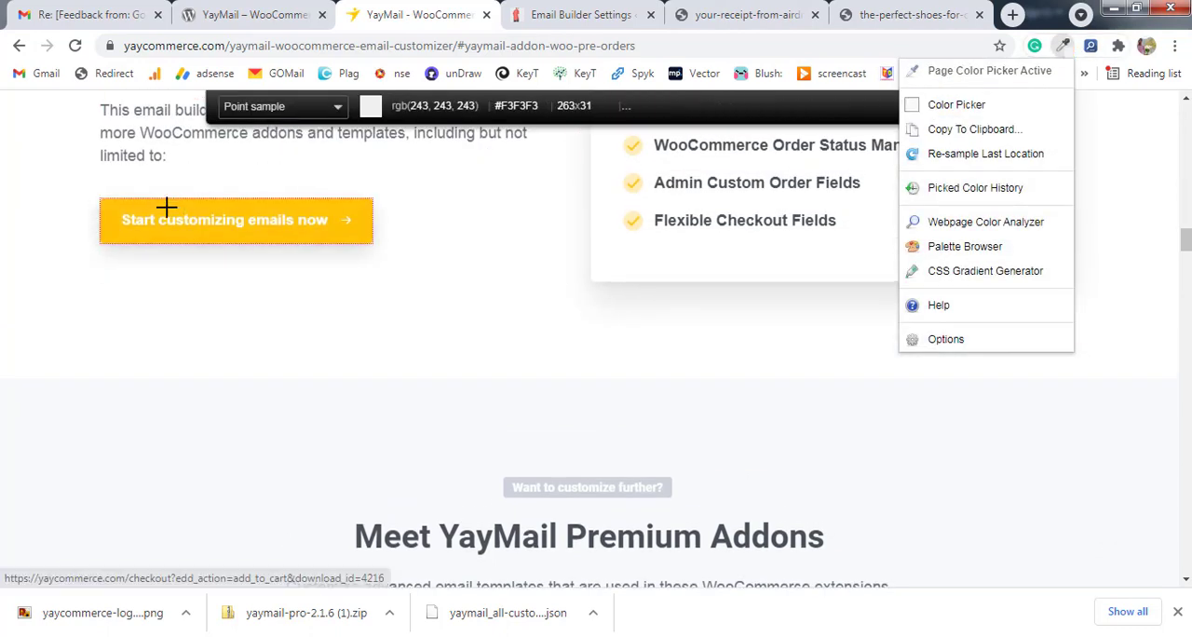
click(167, 207)
click(578, 15)
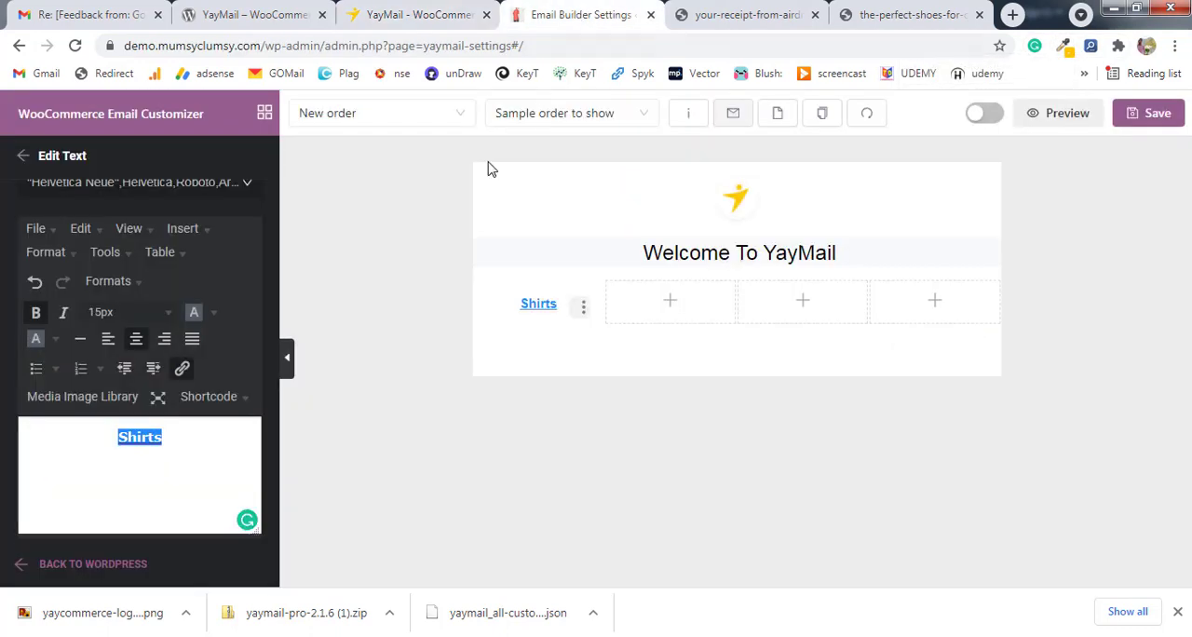
Change the text color of the "Shirts" link to orange.
click(214, 314)
click(160, 440)
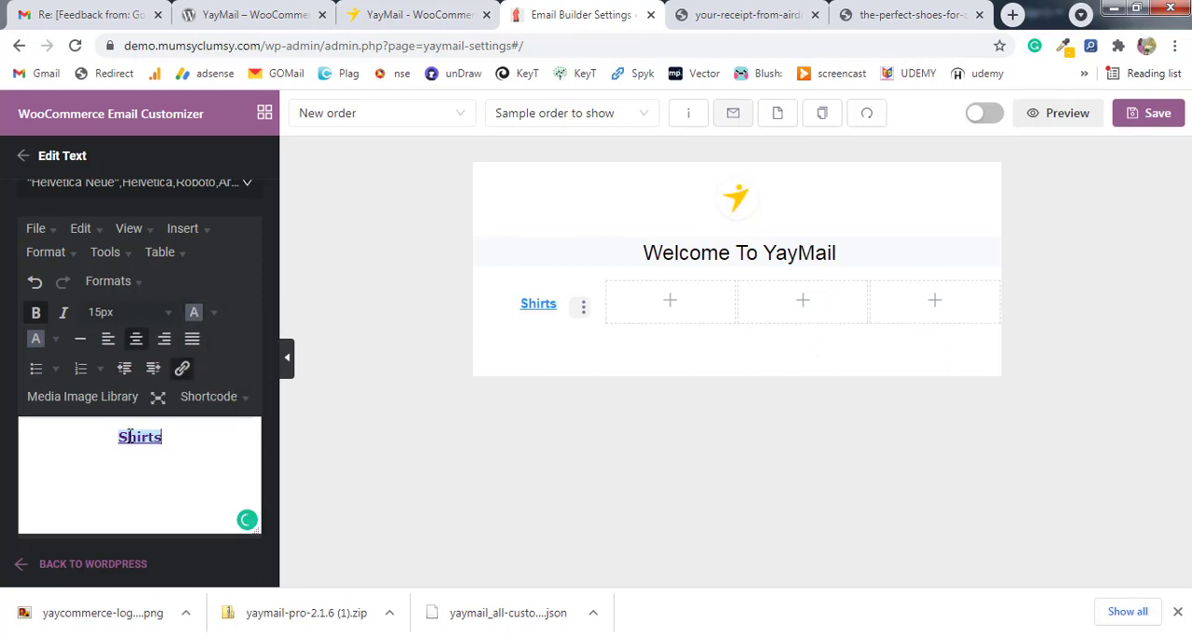
double_click(127, 437)
click(214, 315)
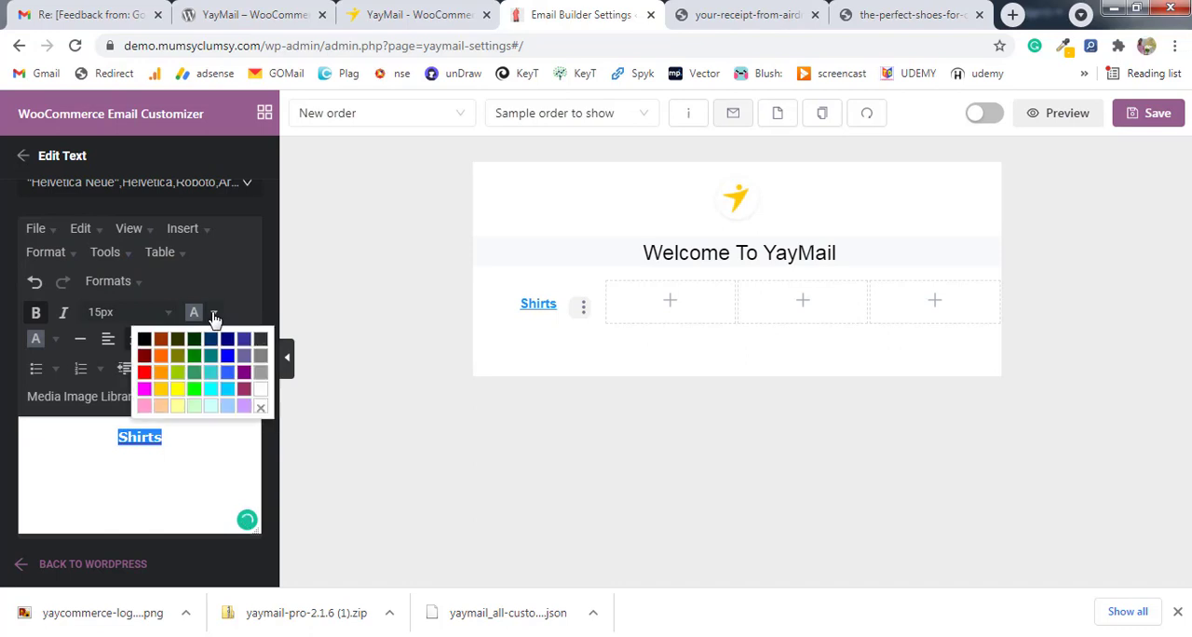
click(160, 363)
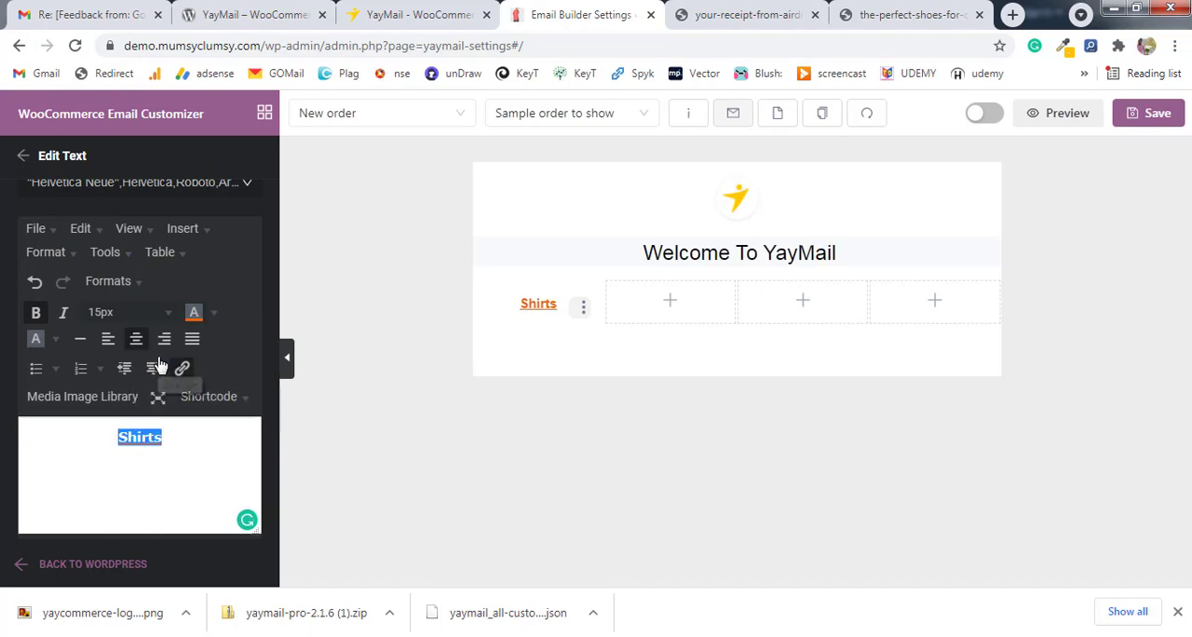
Compare with the yellow button on the YayCommerce page and recolor the "Shirts" link golden yellow.
click(423, 15)
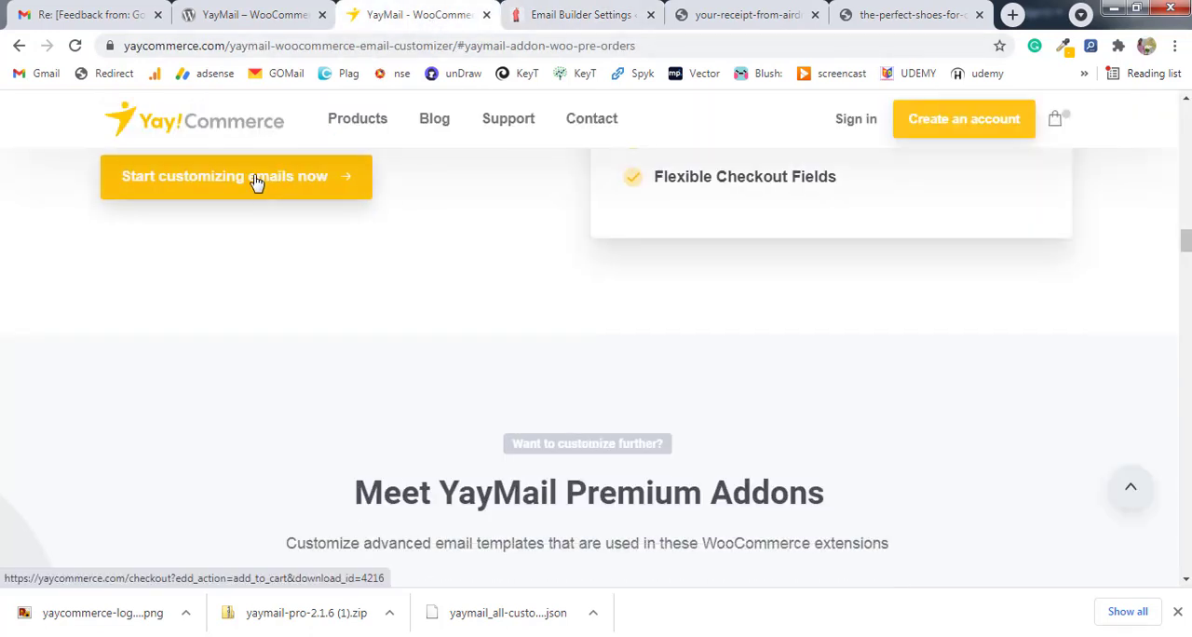
click(562, 8)
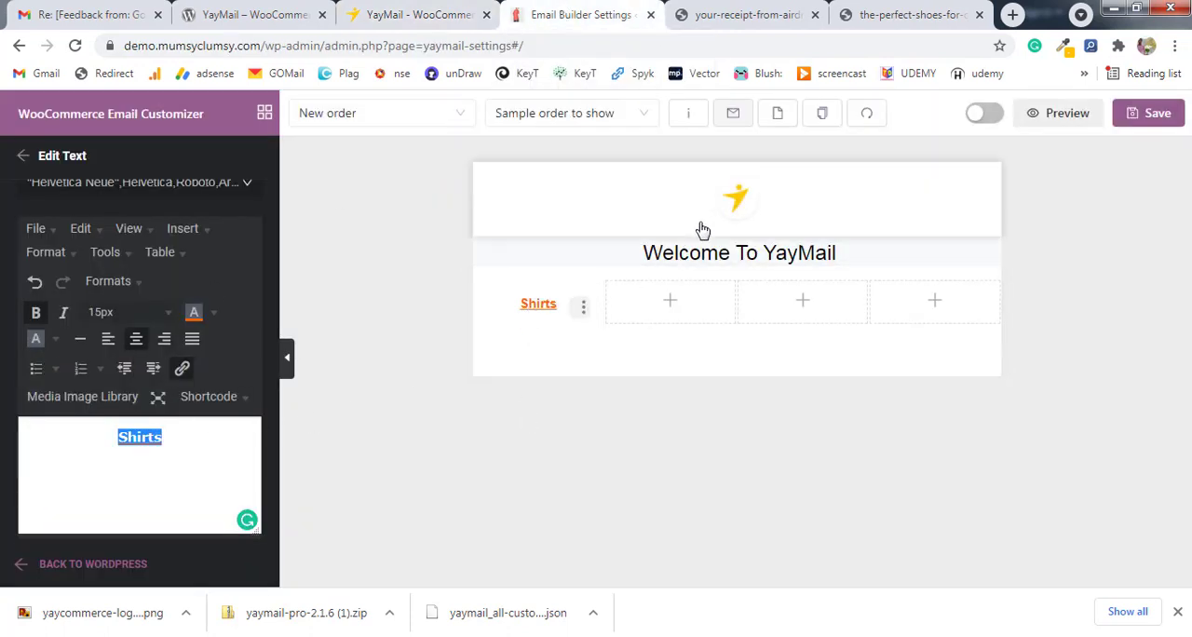
click(401, 7)
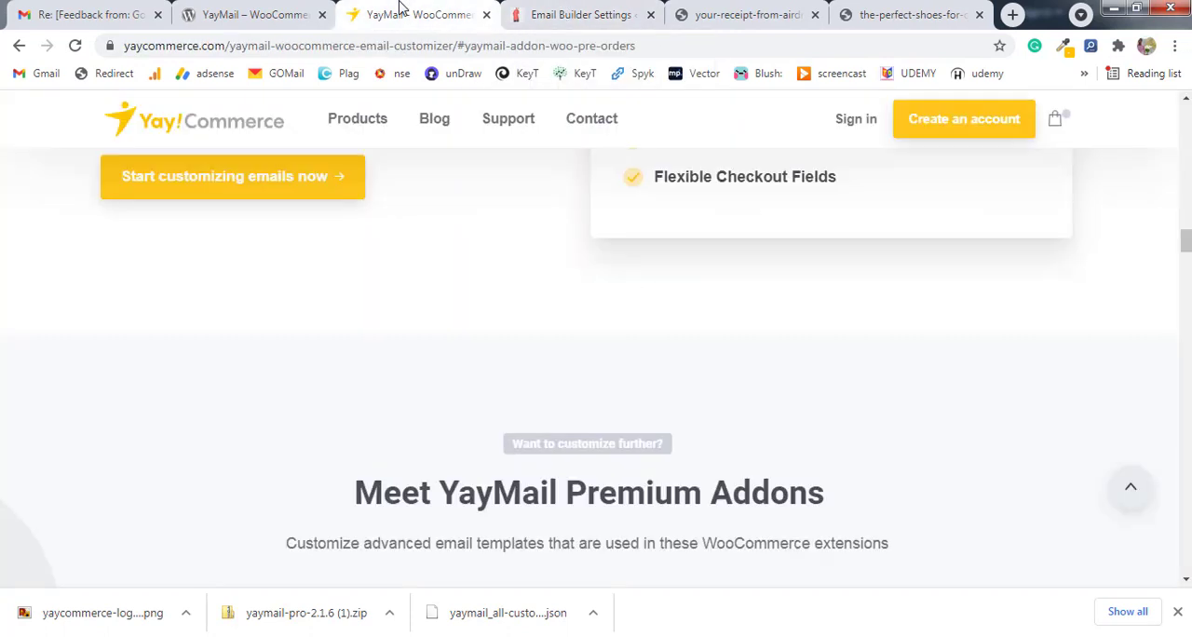
click(615, 11)
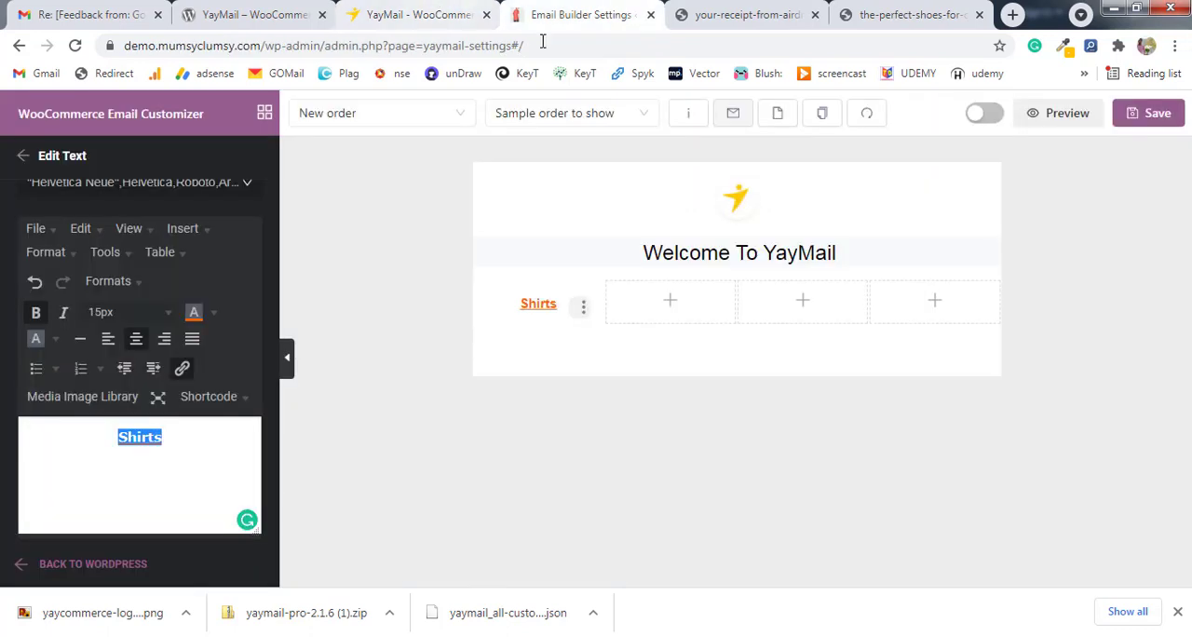
click(213, 313)
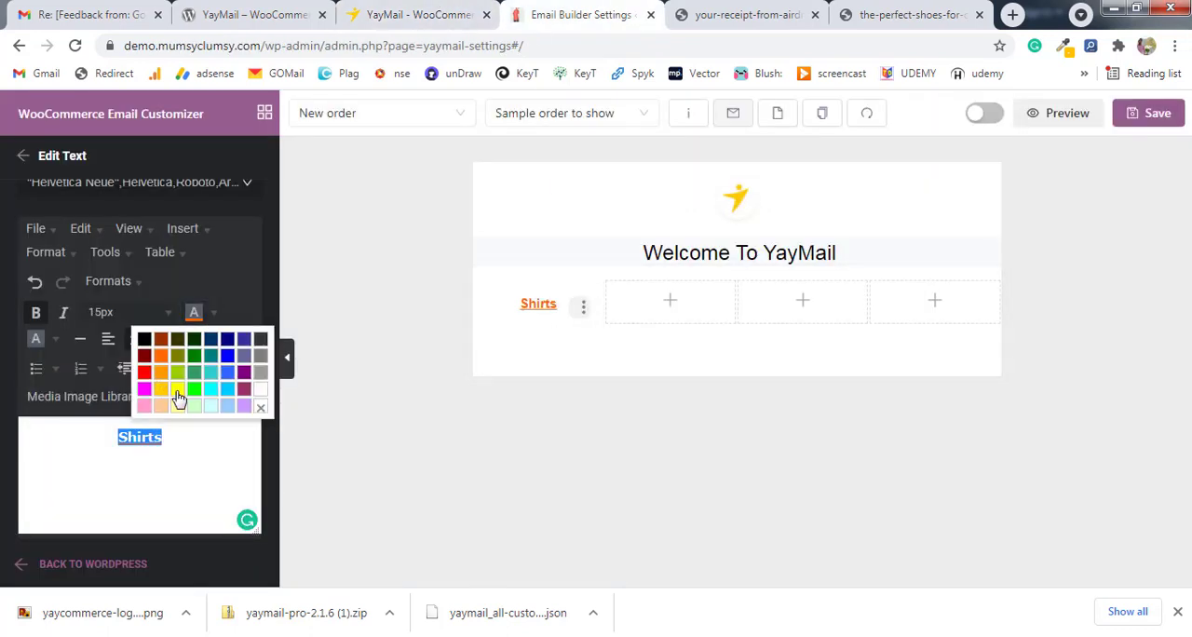
click(178, 390)
click(214, 313)
click(163, 390)
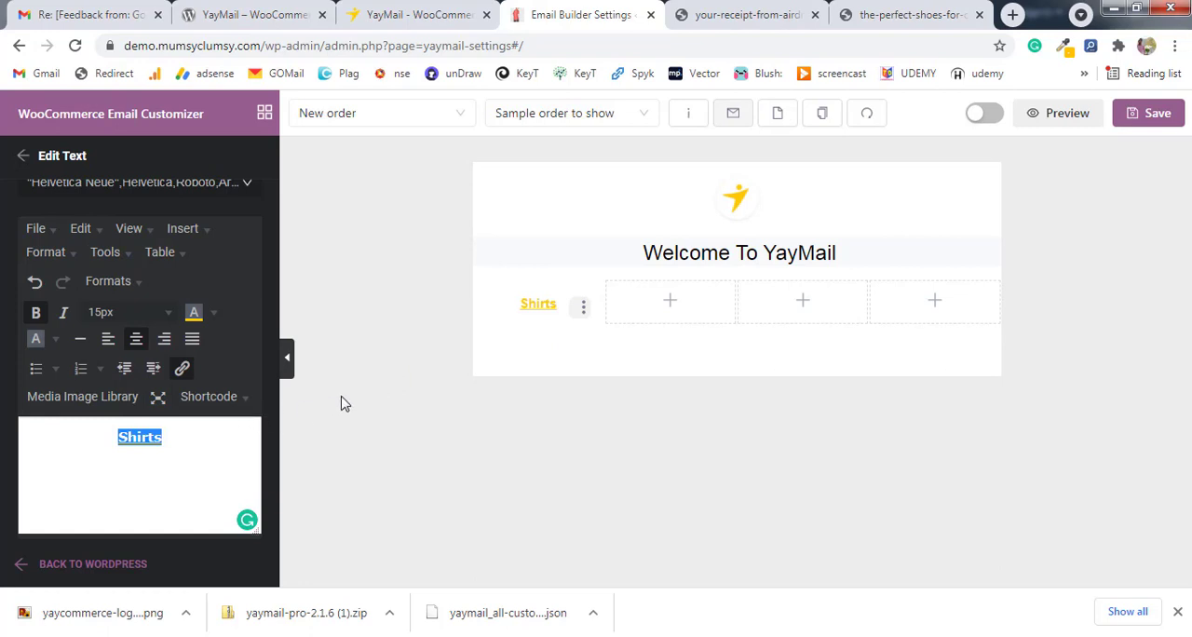
Set the "Shirts" text element's top, left and bottom padding to 0 and its right padding to 13.
scroll(140, 373, up, 5)
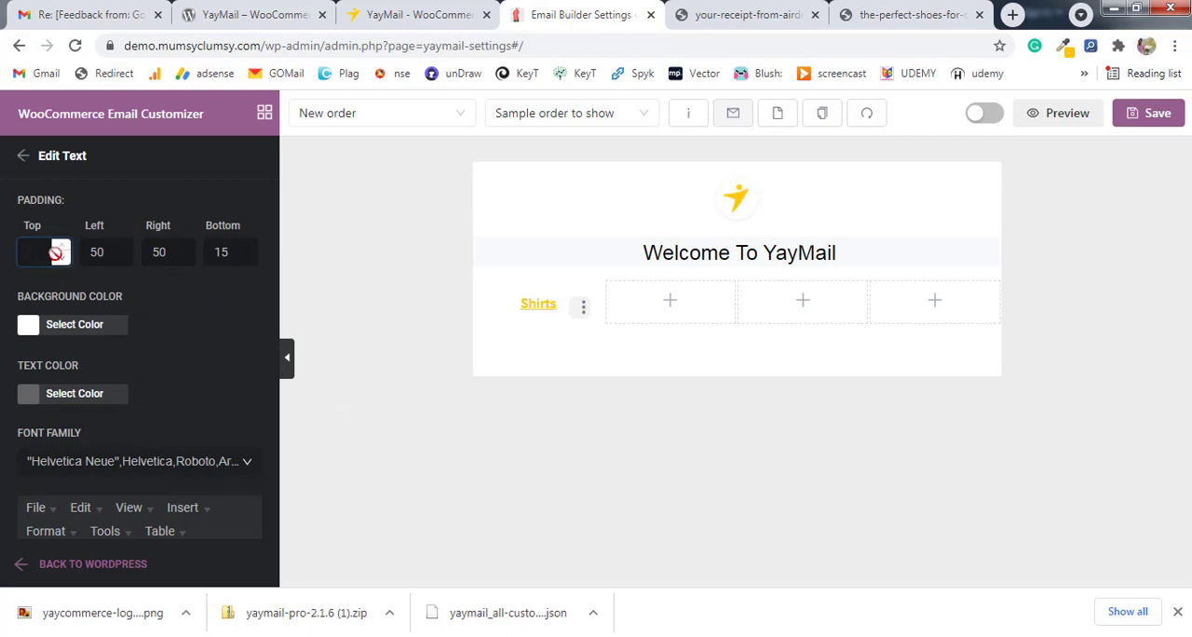
text(0)
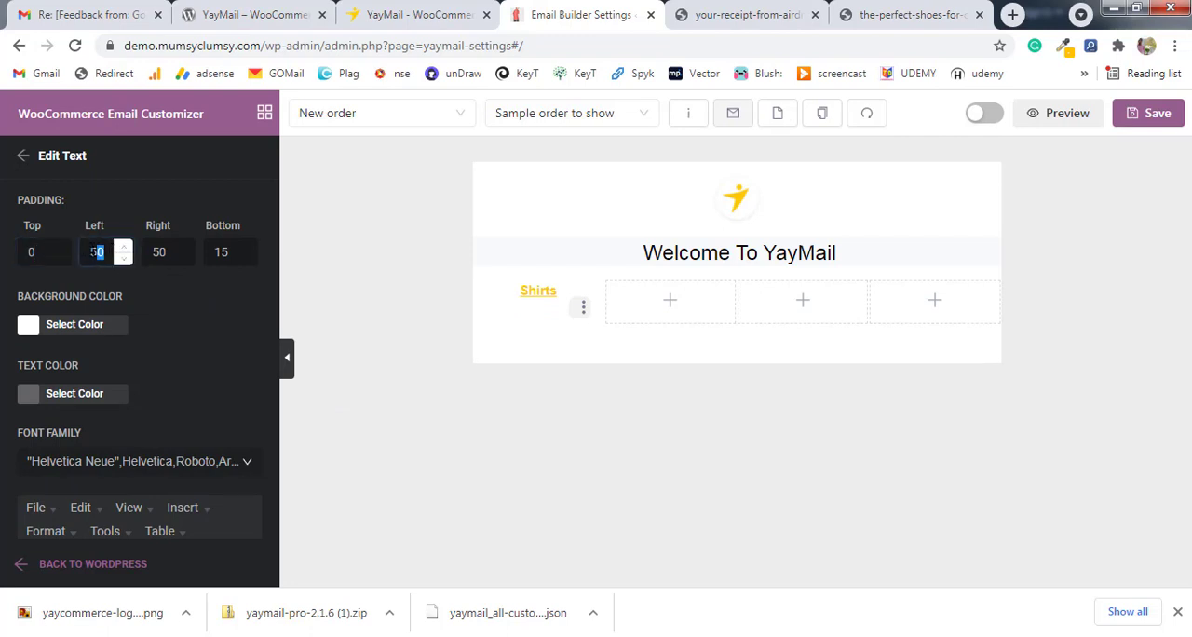
text(0)
key(Tab)
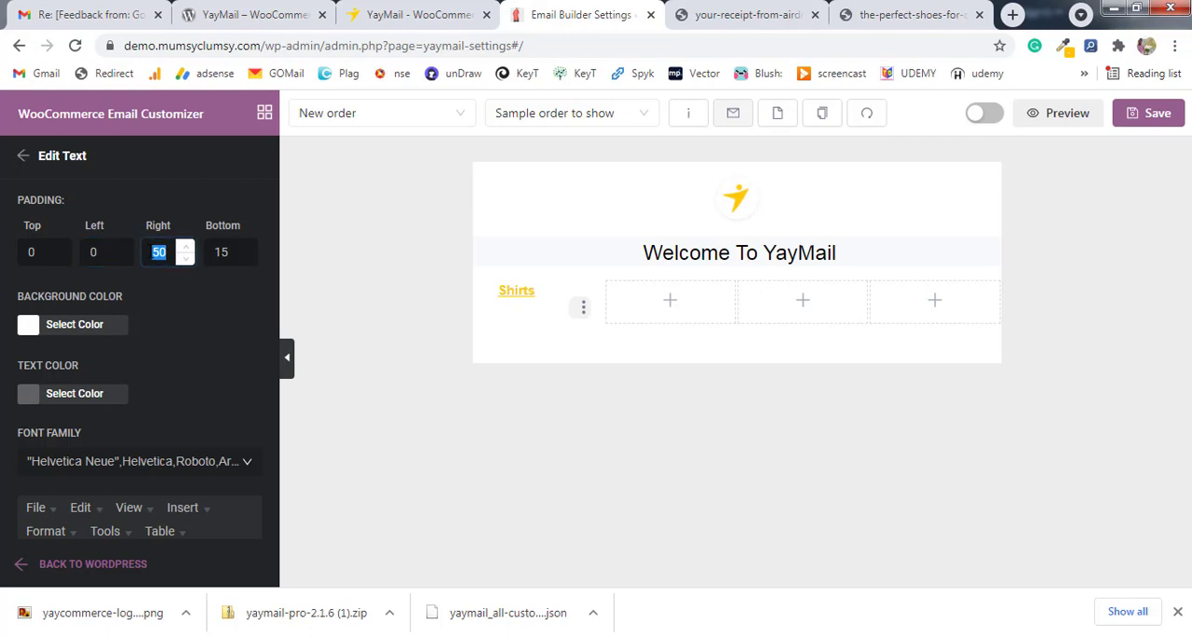
text(0)
key(Tab)
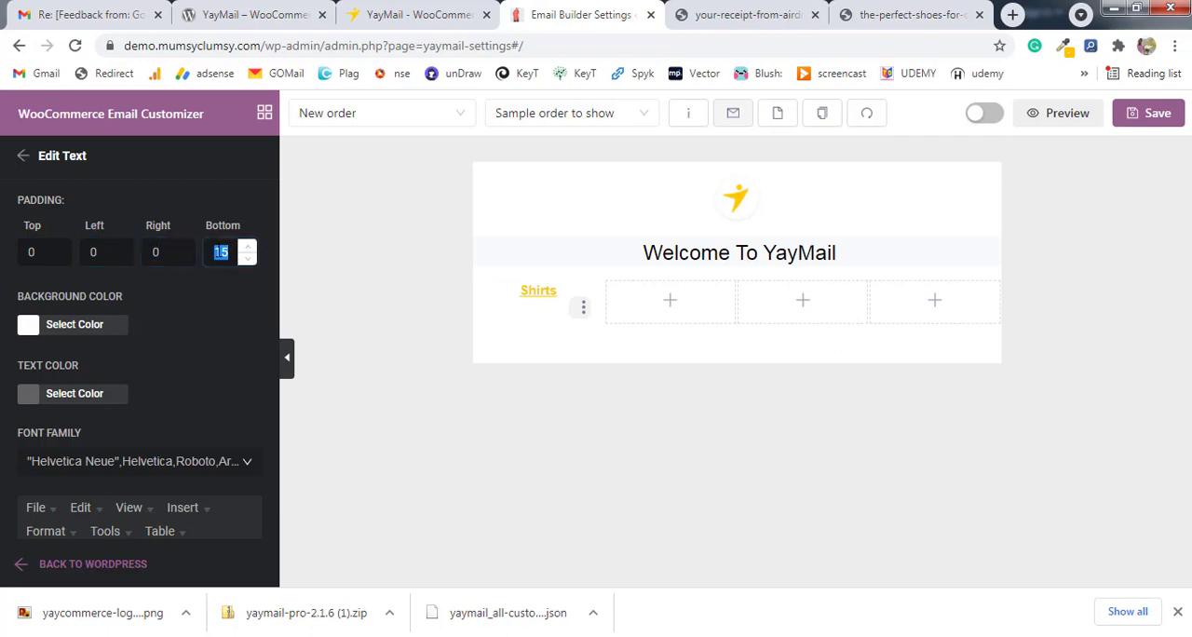
text(0)
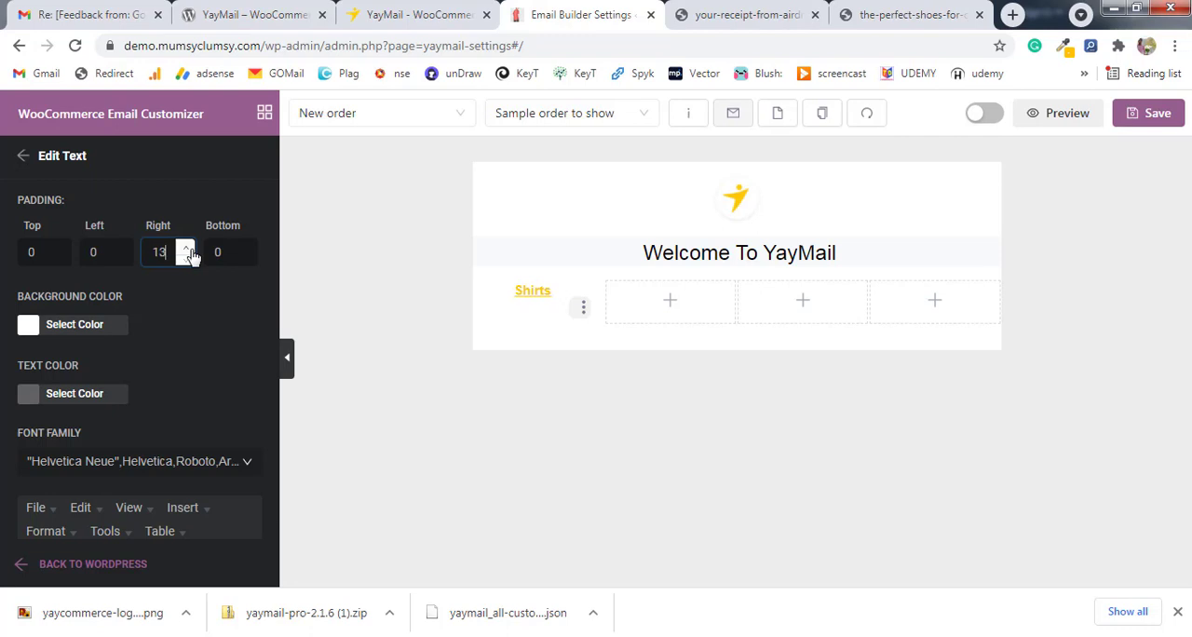
click(343, 268)
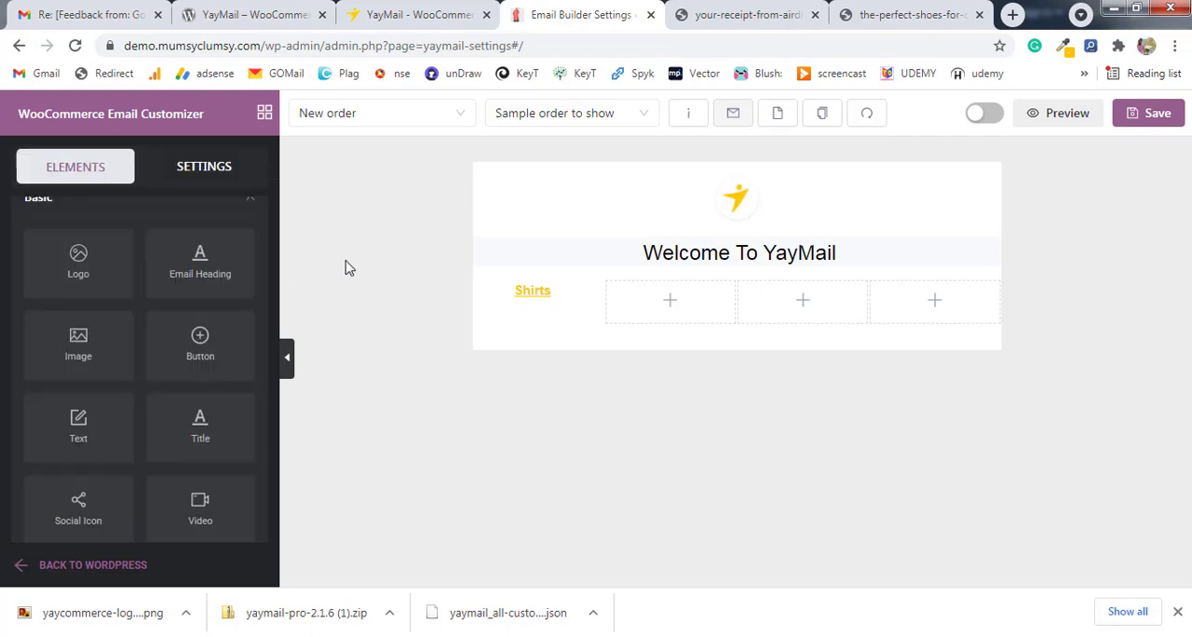
Duplicate the "Shirts" text element three times within the first column.
click(585, 308)
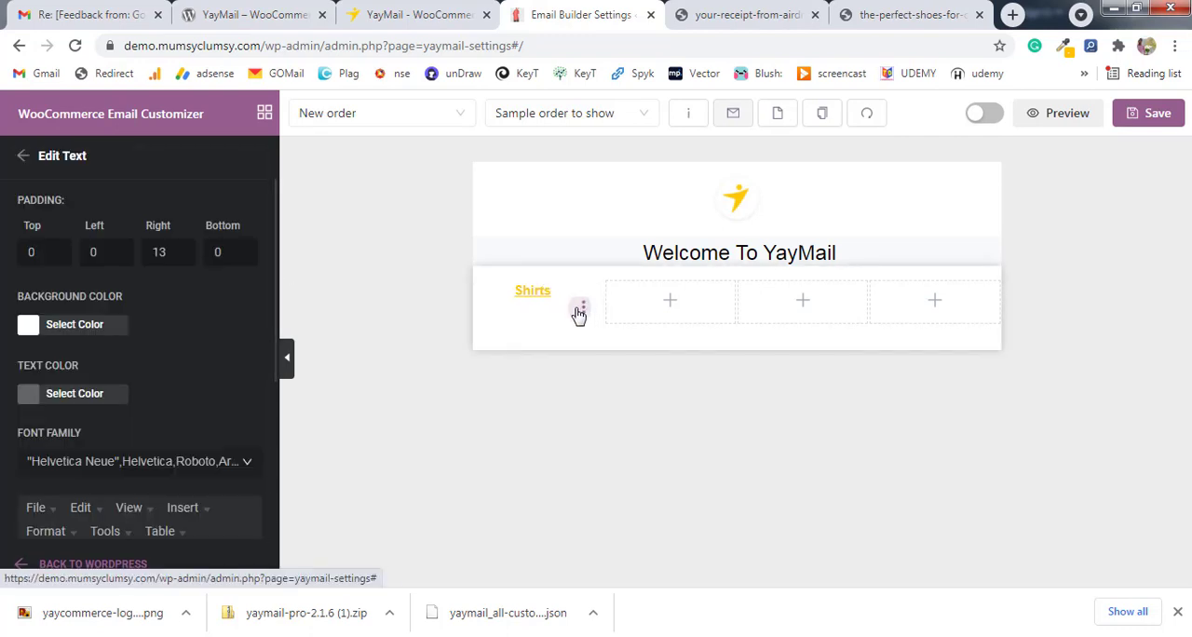
click(583, 310)
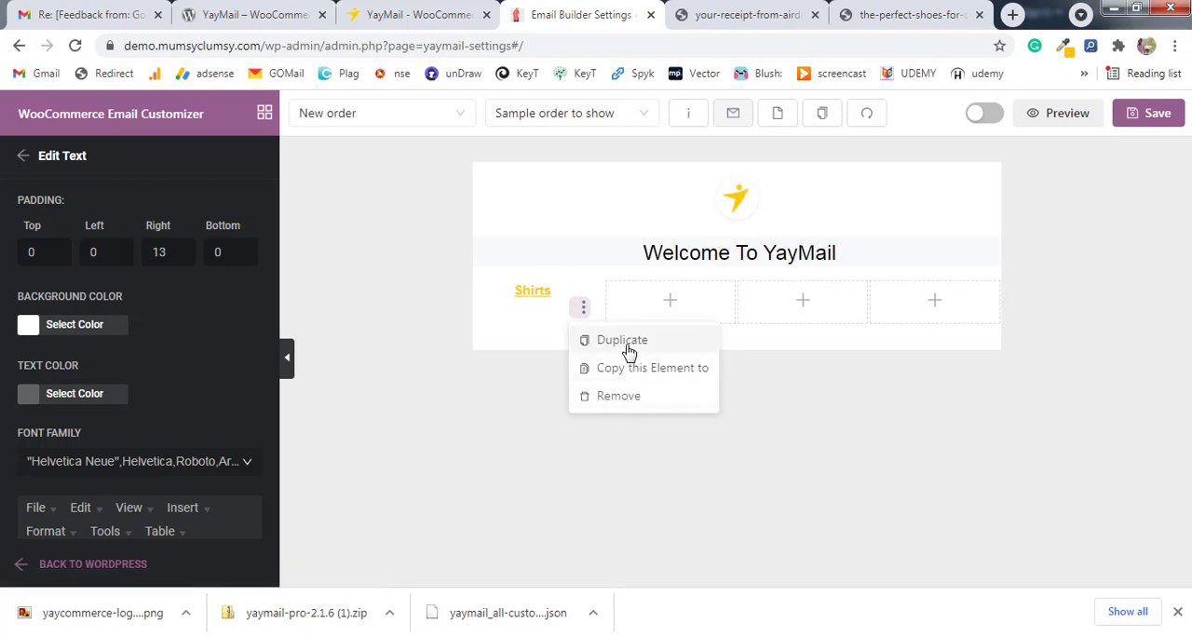
click(631, 342)
click(584, 308)
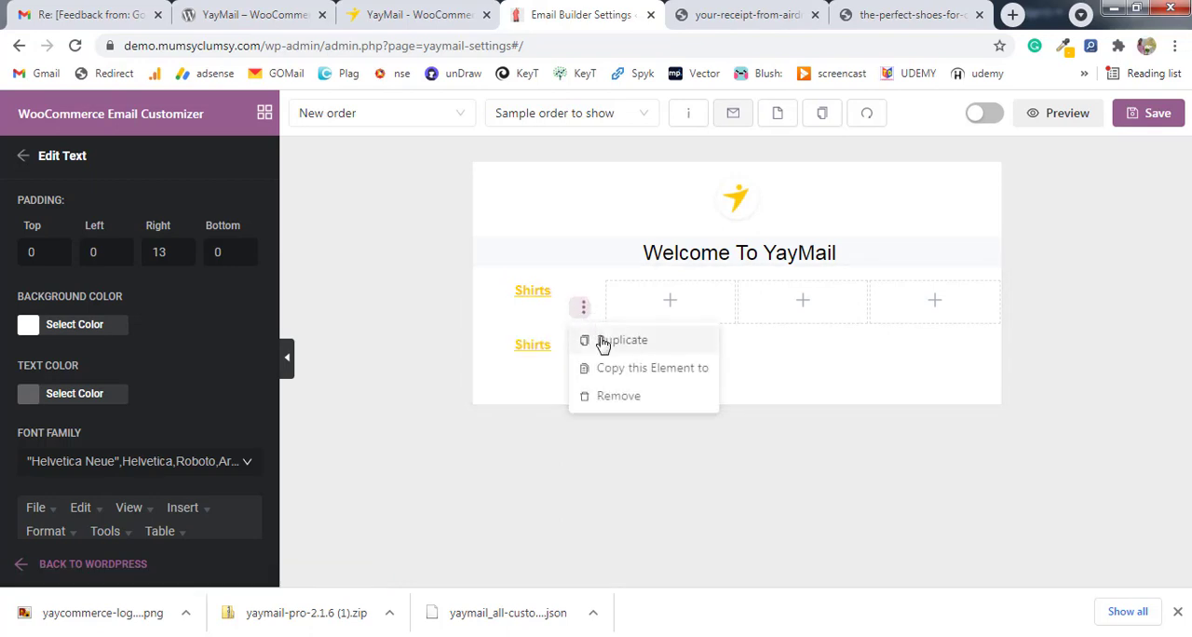
click(604, 342)
click(583, 308)
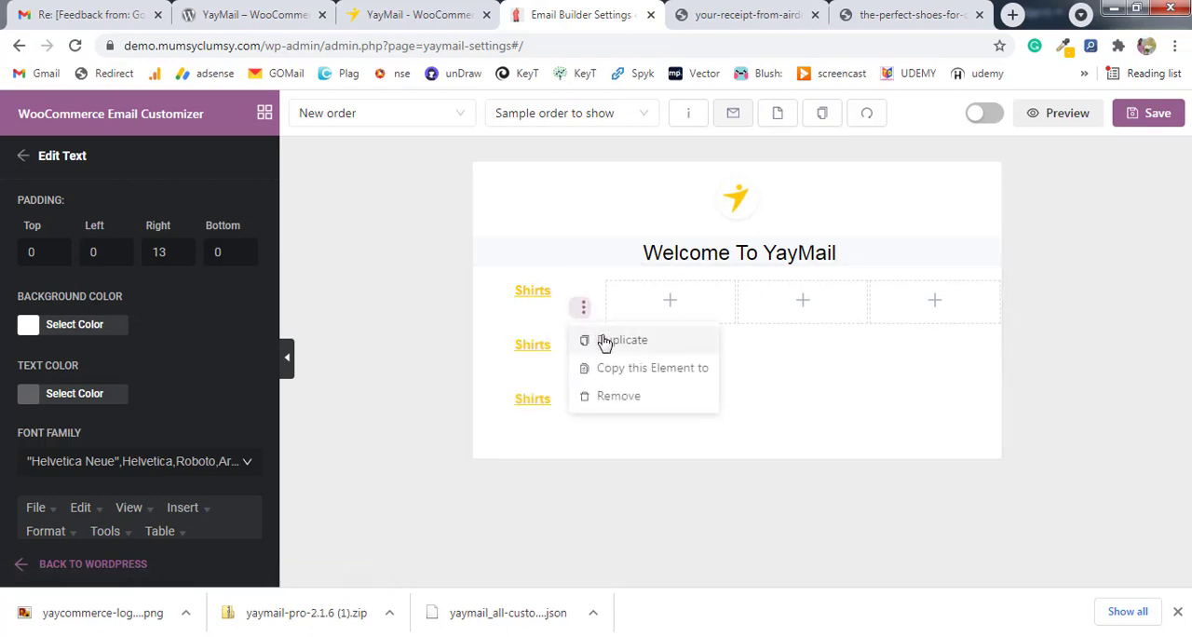
click(604, 341)
Move one "Shirts" copy into each of the three empty columns and open the four-column row's settings.
drag(549, 437, 697, 356)
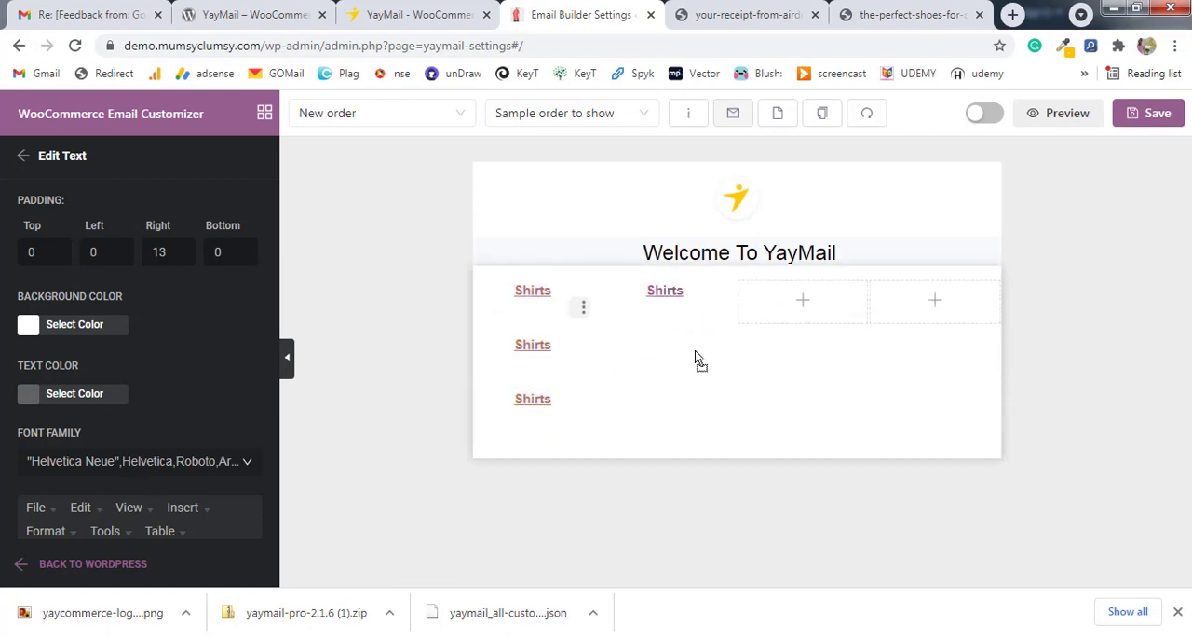
drag(564, 414, 833, 351)
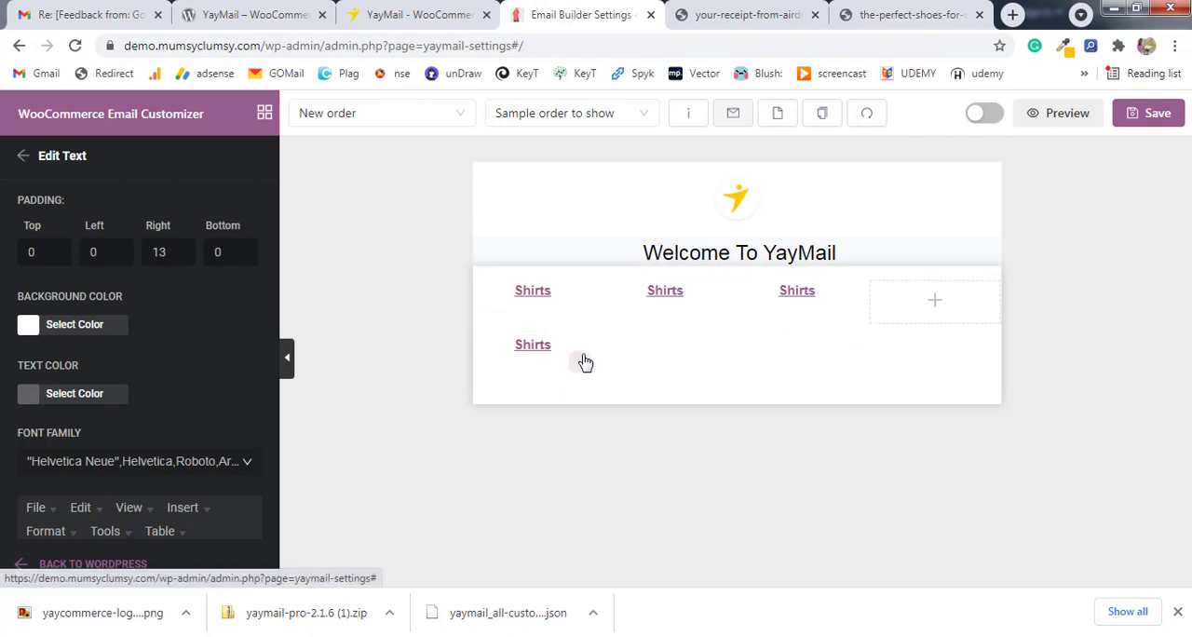
drag(581, 359, 974, 330)
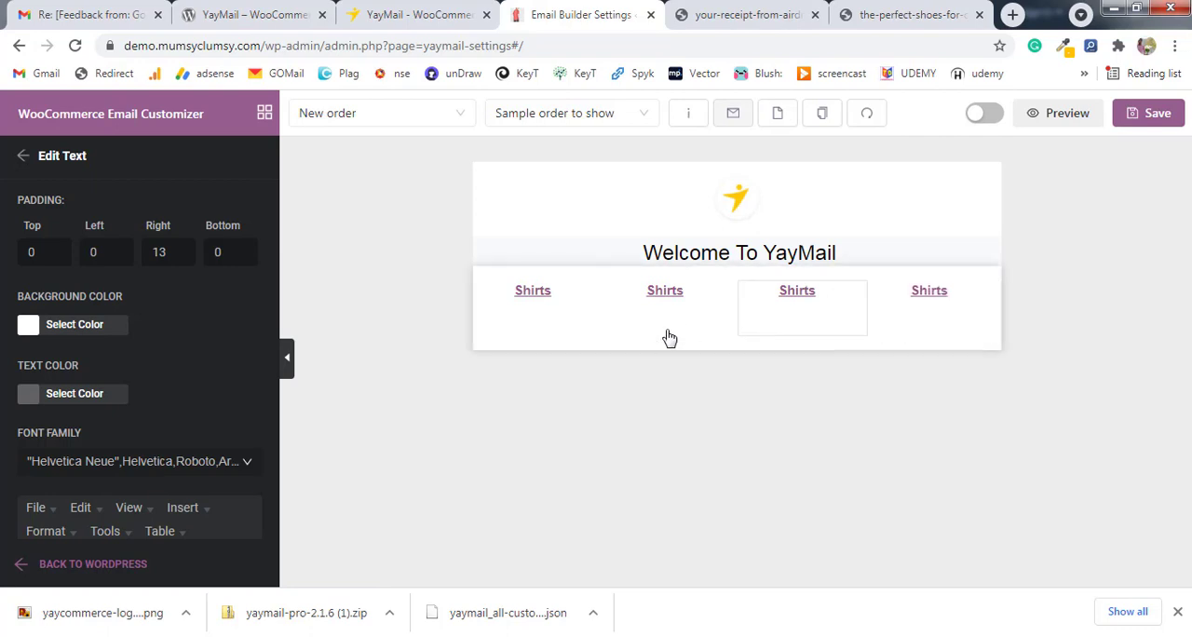
click(563, 352)
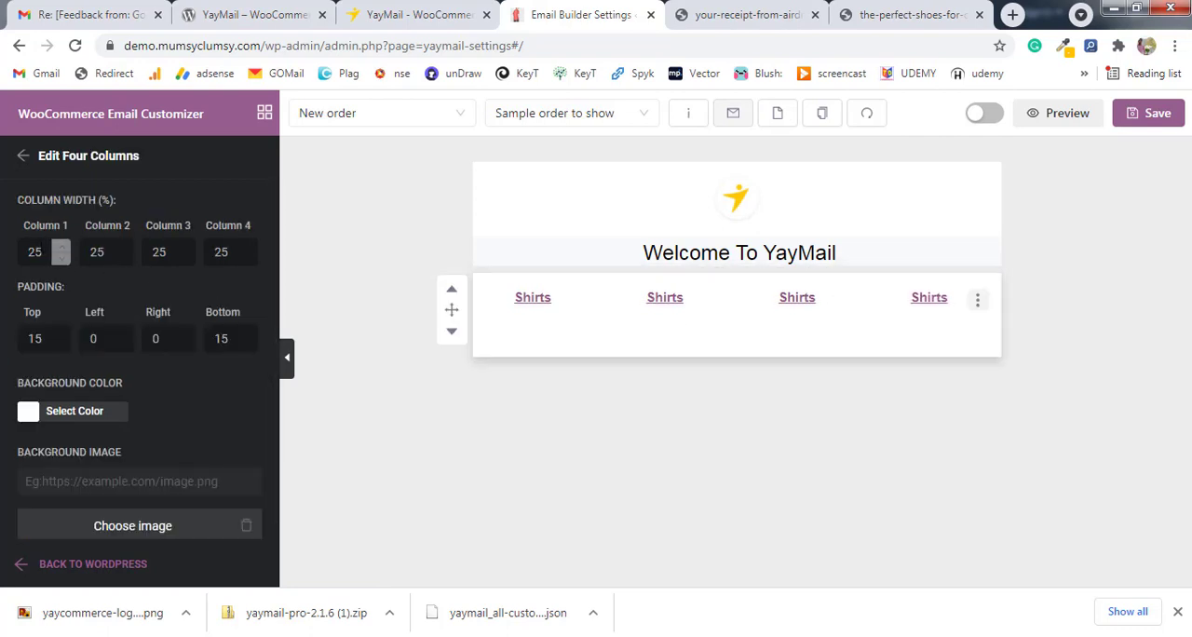
double_click(42, 251)
text(0)
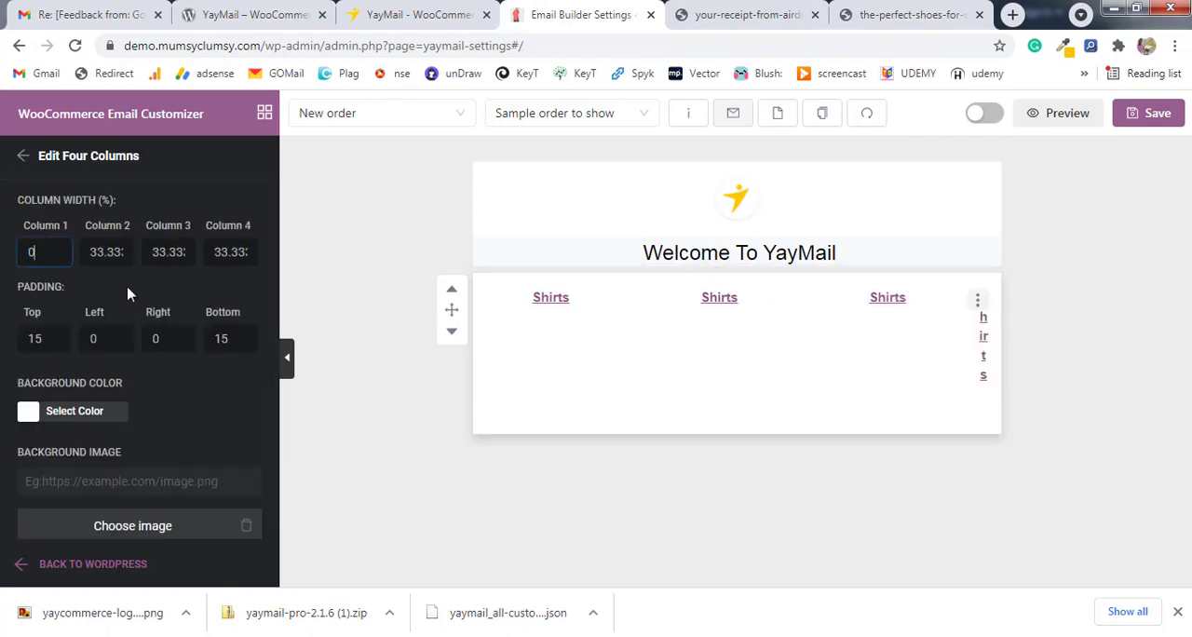
key(ctrl+z)
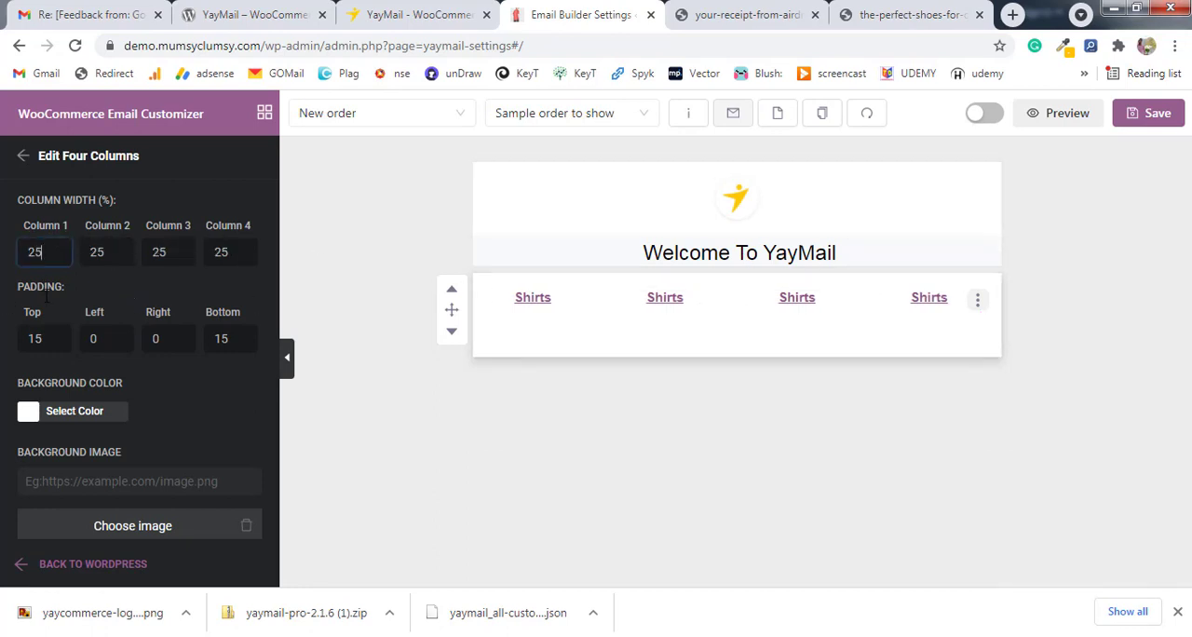
Set the four-column row's top and bottom padding to 0.
drag(46, 337, 37, 338)
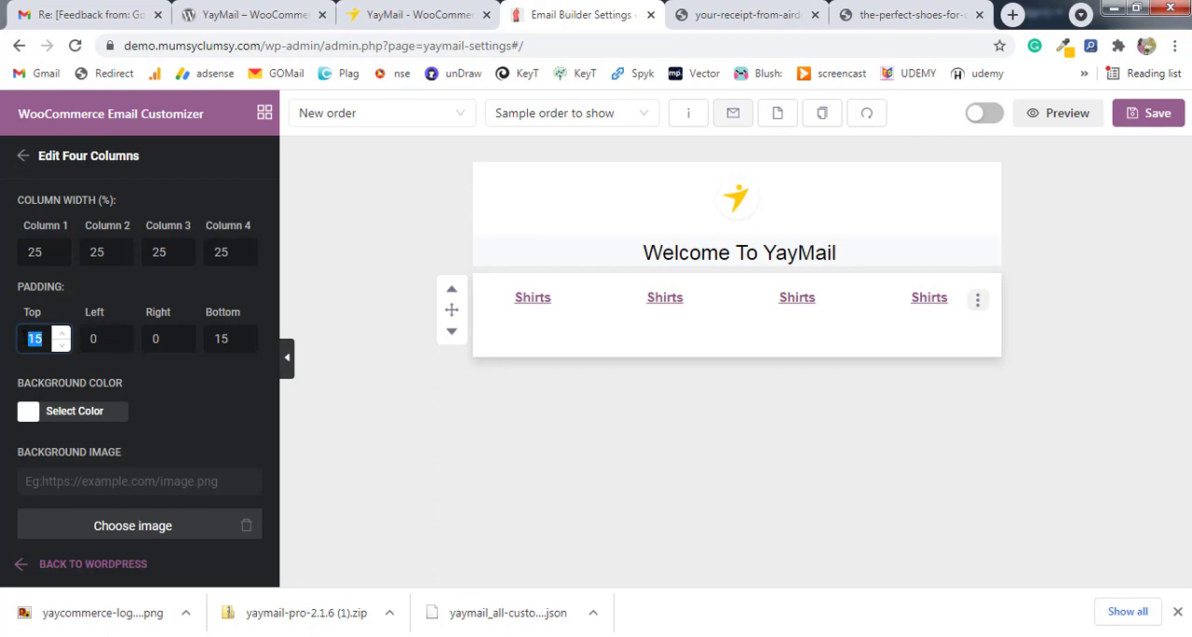
text(0)
double_click(221, 338)
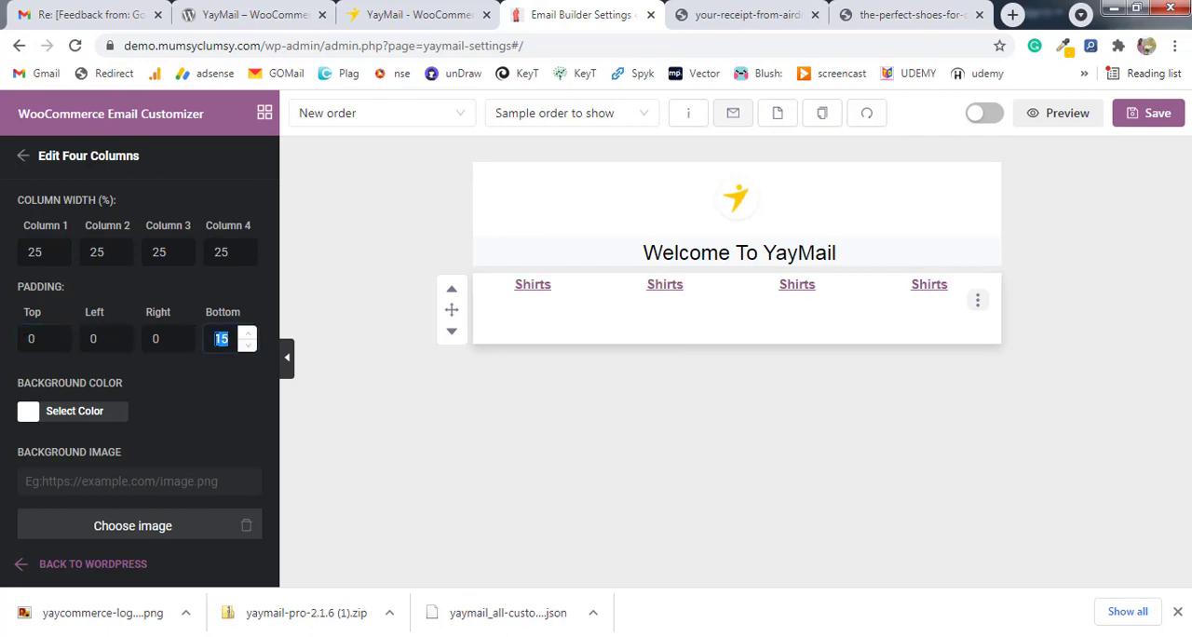
text(0)
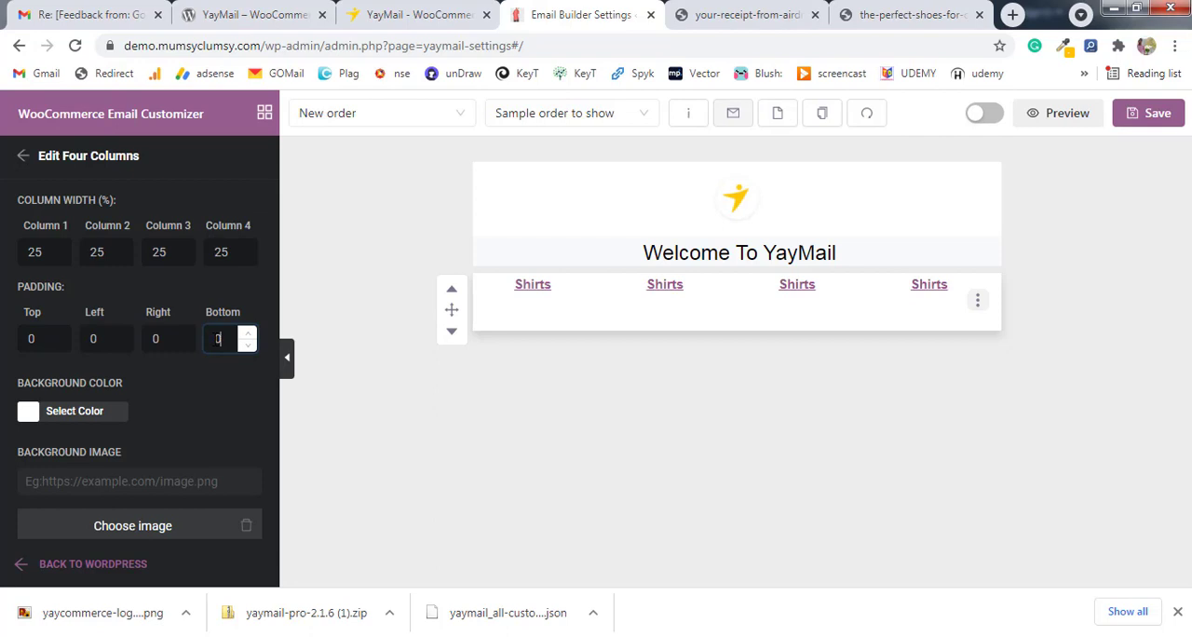
Set the four-column row's top padding to 10, keep its bottom padding at 0, and leave its settings.
double_click(30, 338)
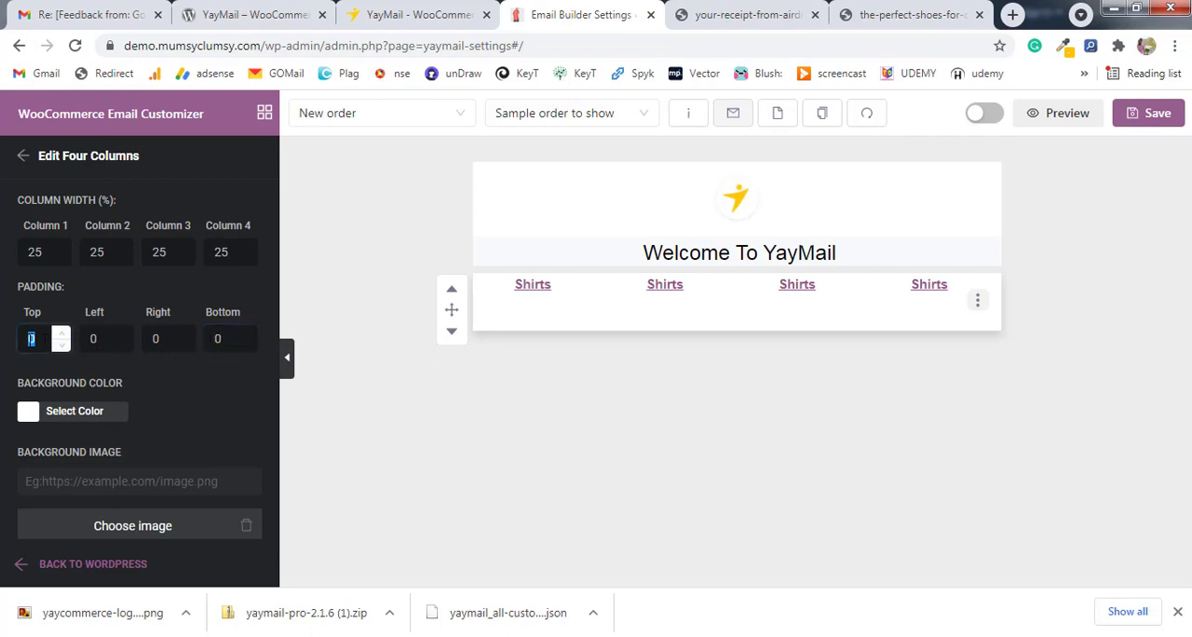
text(10)
click(246, 345)
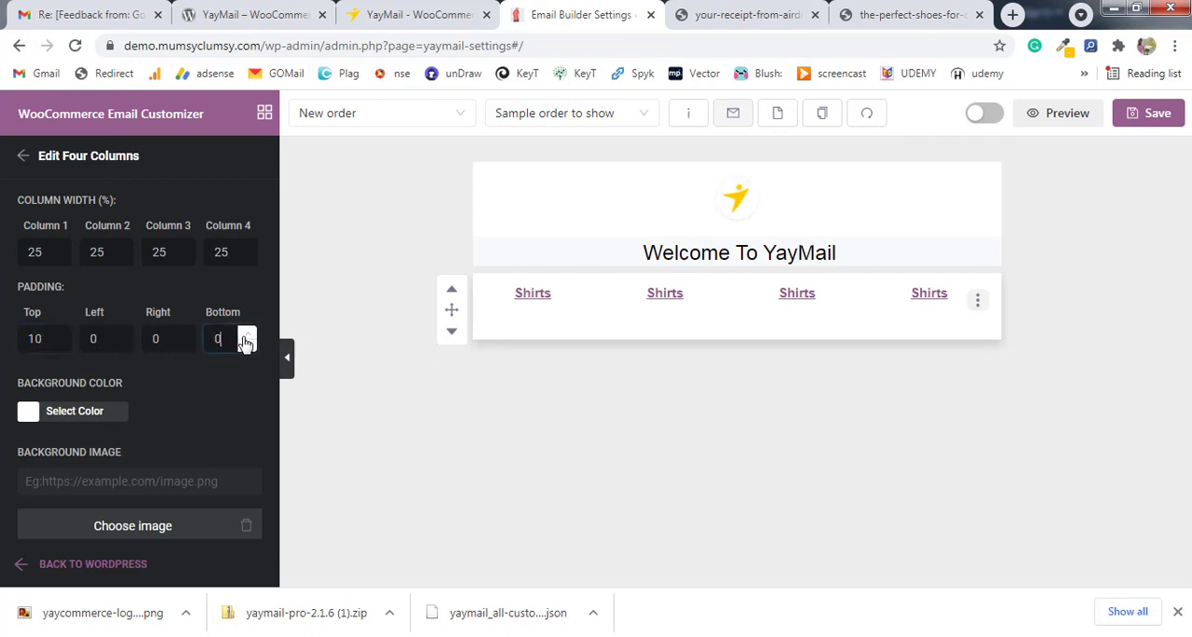
click(247, 334)
click(247, 348)
click(309, 325)
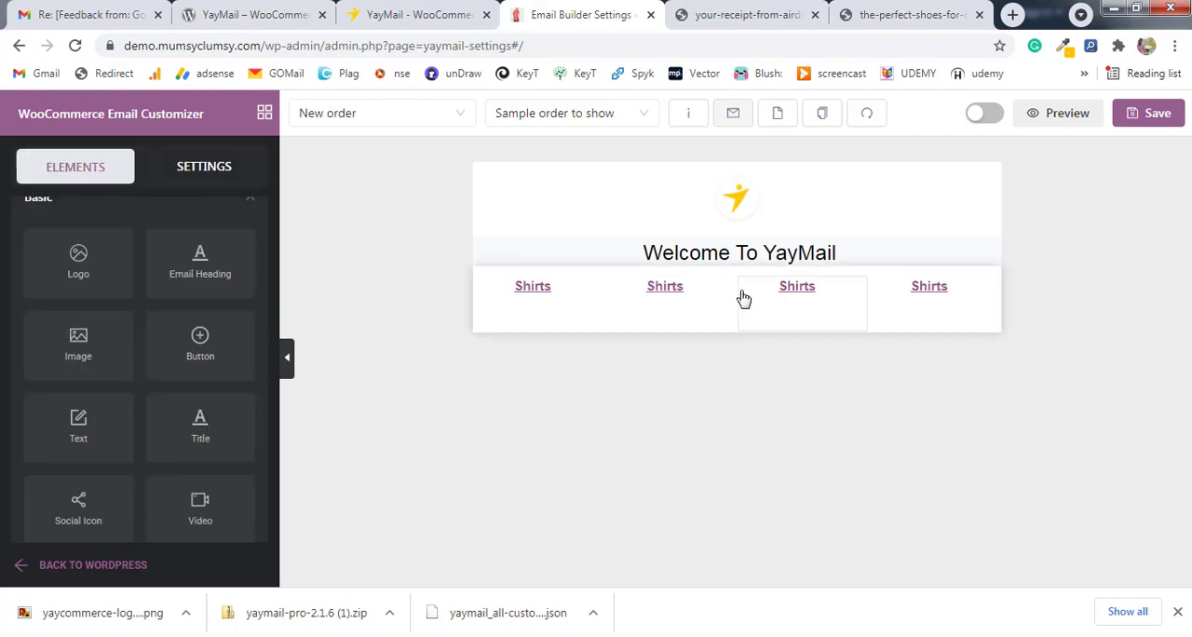
Reopen the four-column row's settings and raise its top padding to 15.
click(582, 281)
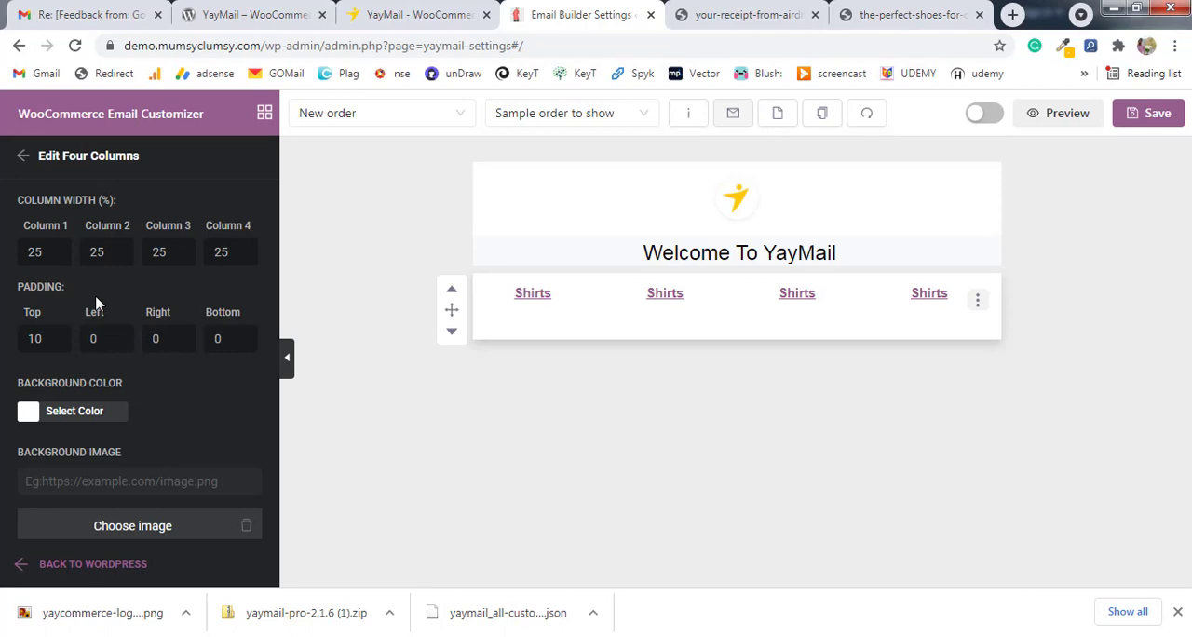
click(61, 335)
click(61, 334)
click(61, 335)
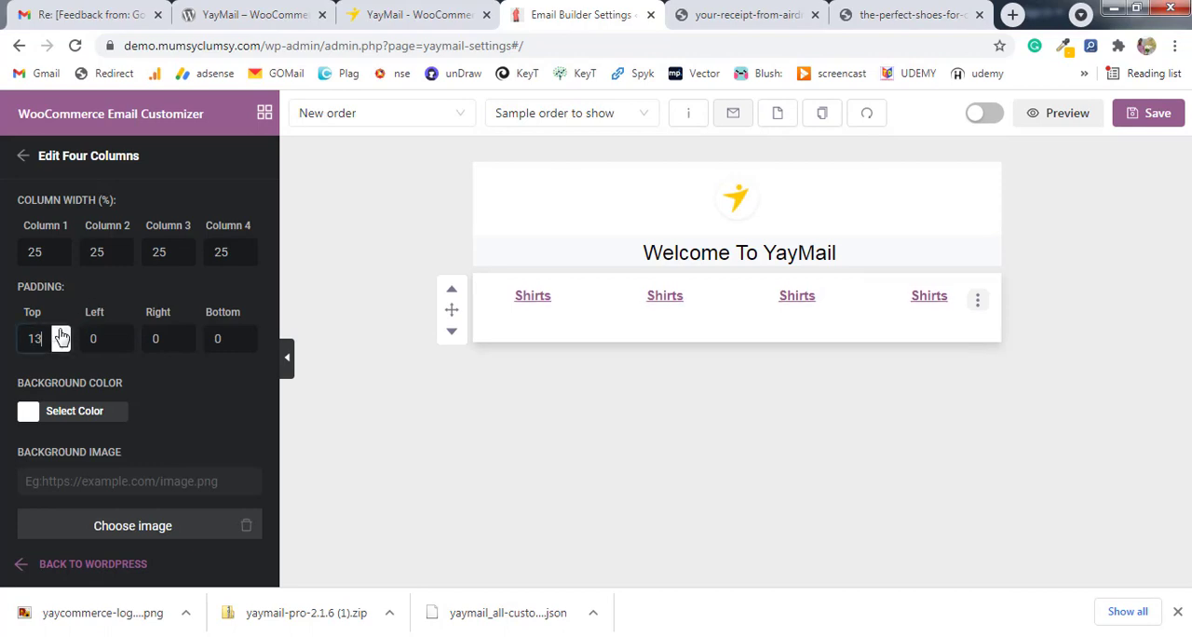
click(61, 335)
click(61, 334)
click(61, 335)
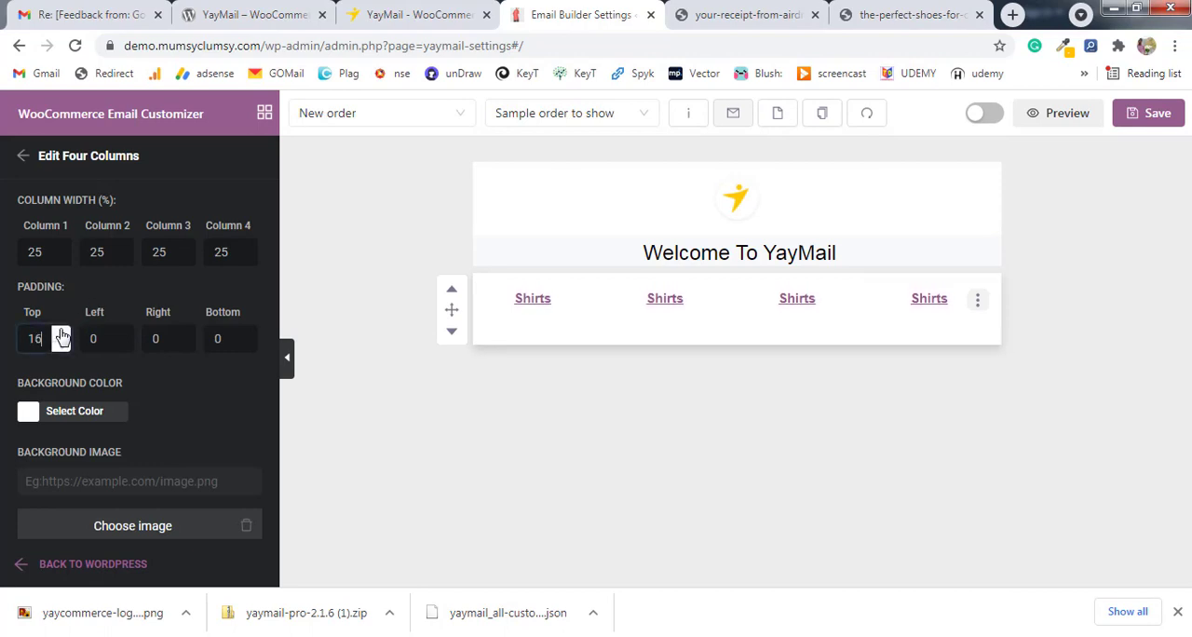
click(62, 343)
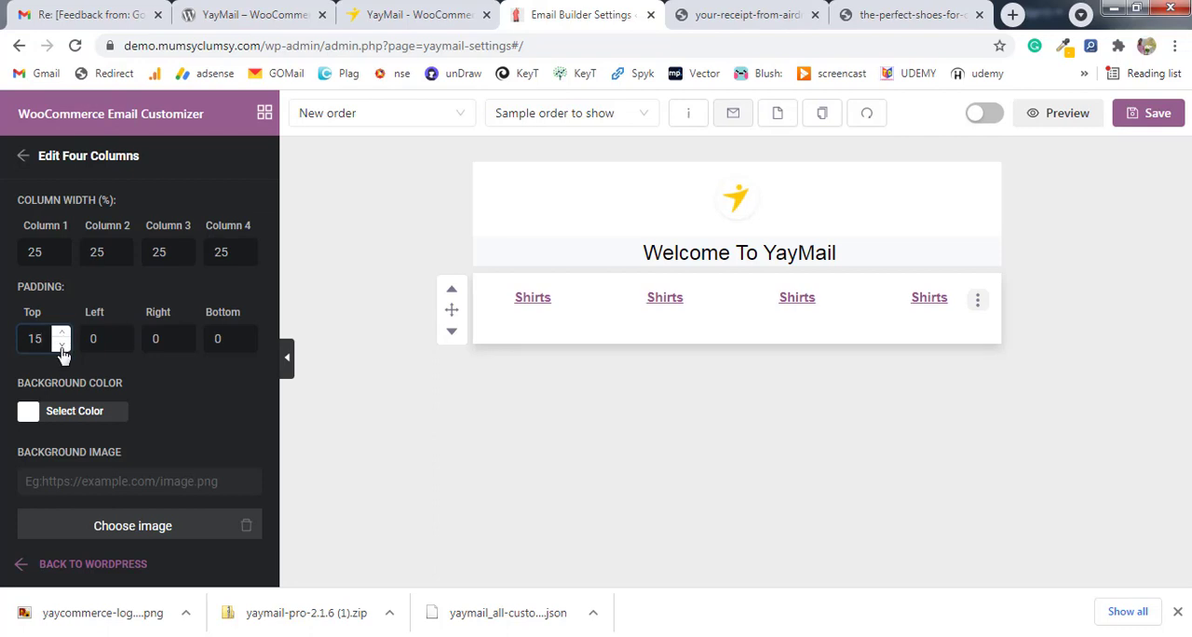
Recolor the "Shirts" link text in the first column of the four-column row orange.
click(530, 299)
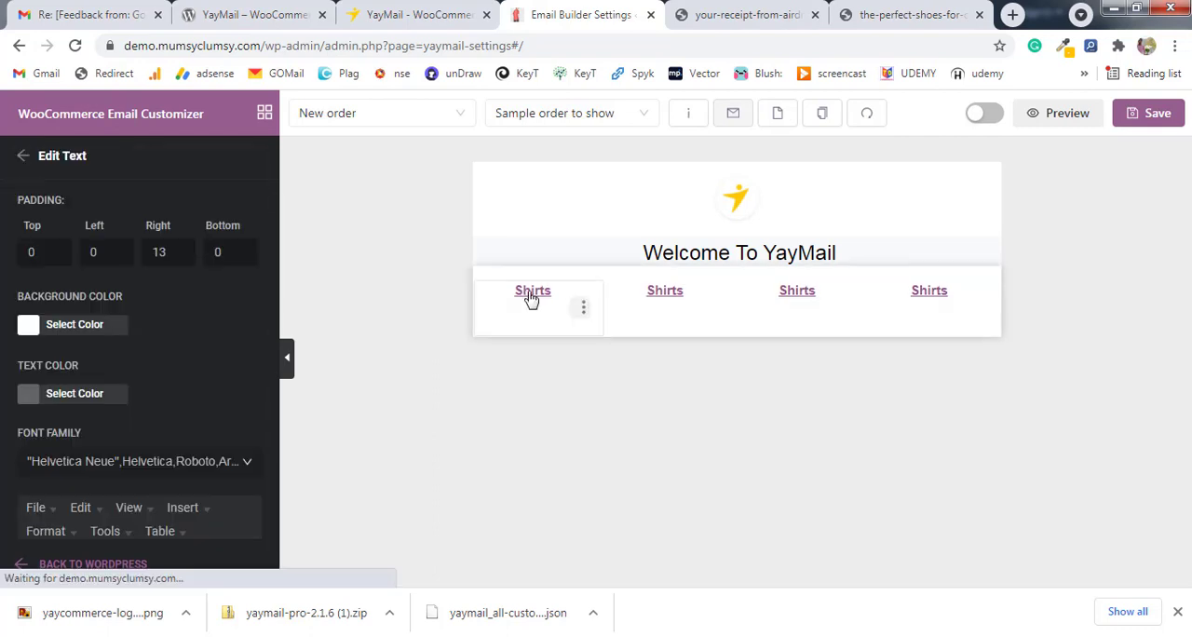
scroll(130, 376, down, 3)
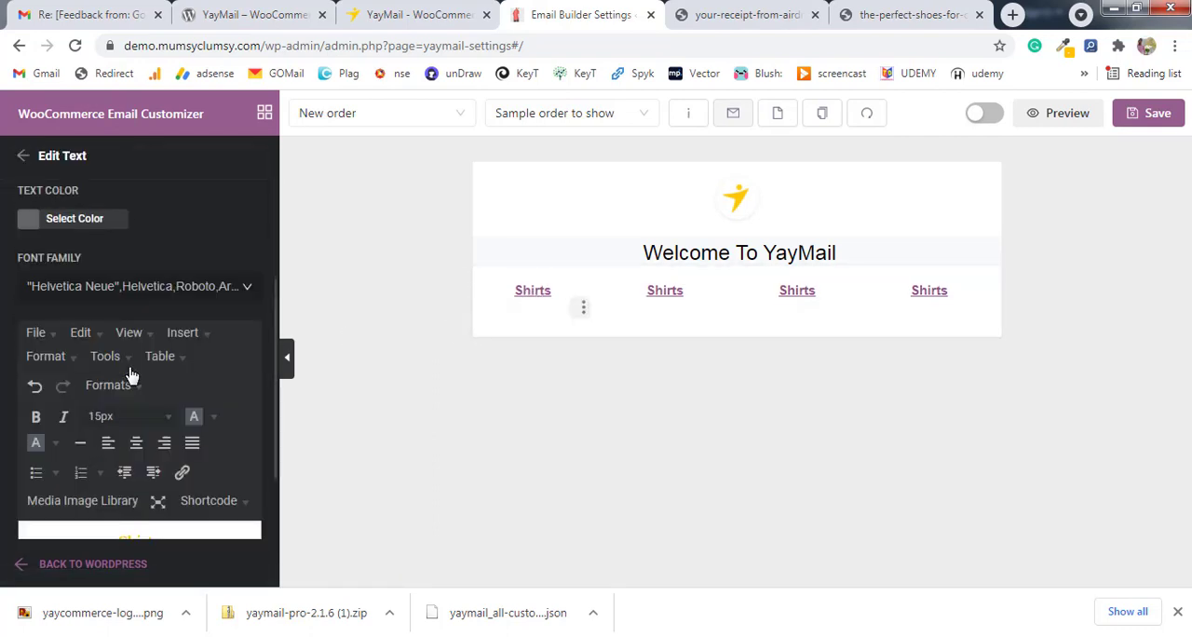
double_click(140, 437)
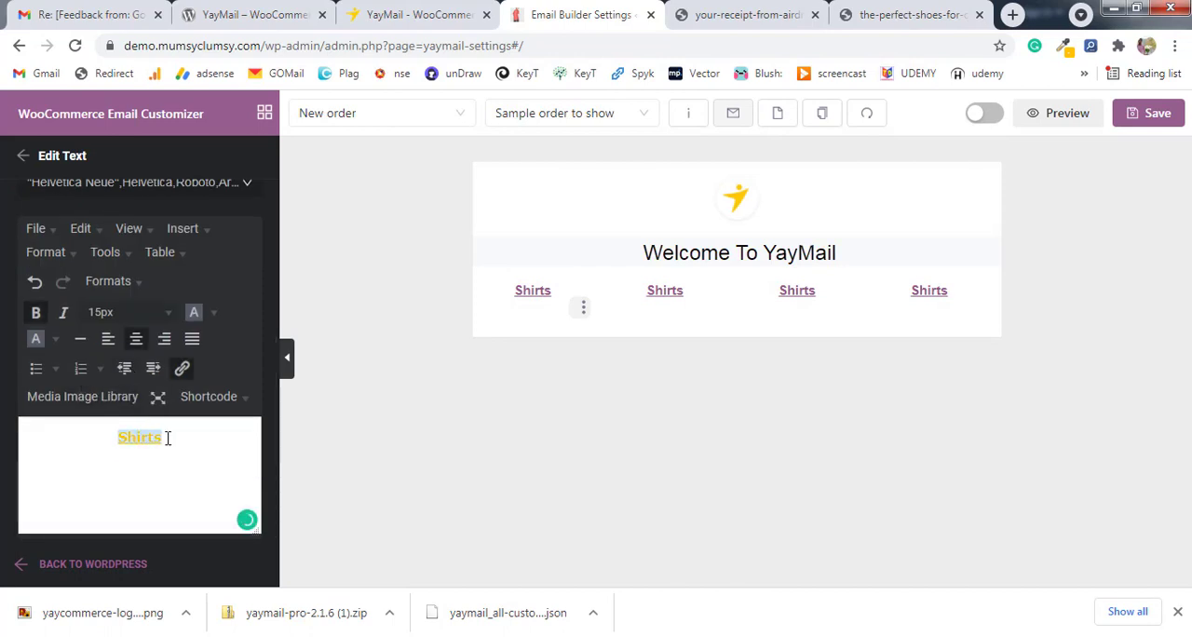
drag(168, 438, 82, 438)
click(213, 312)
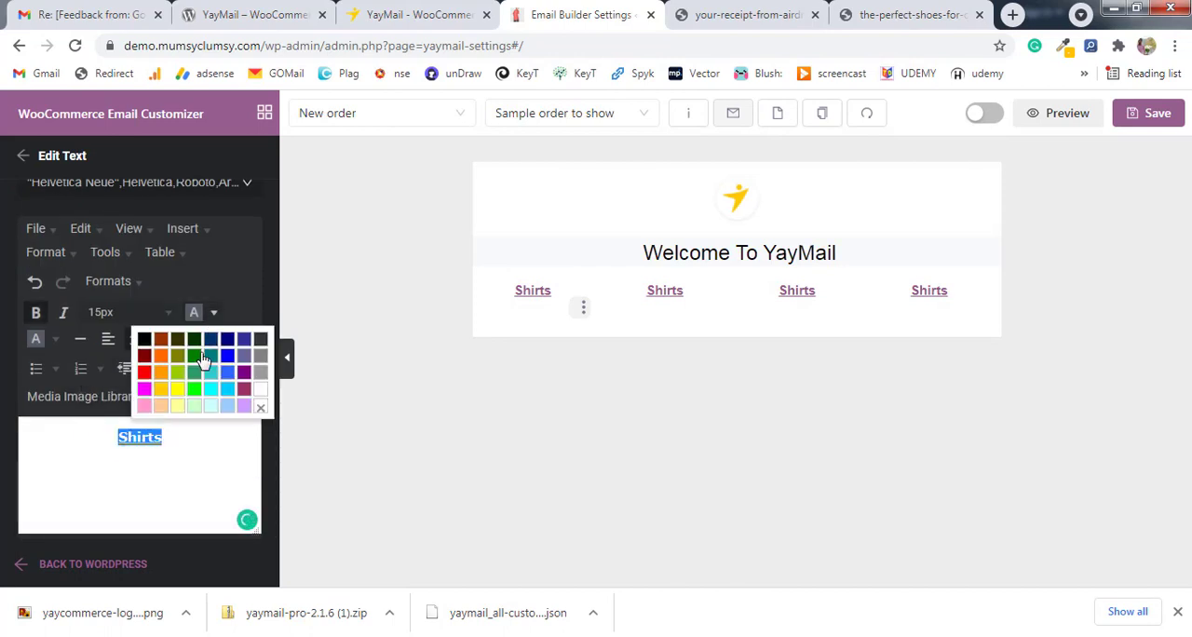
click(161, 372)
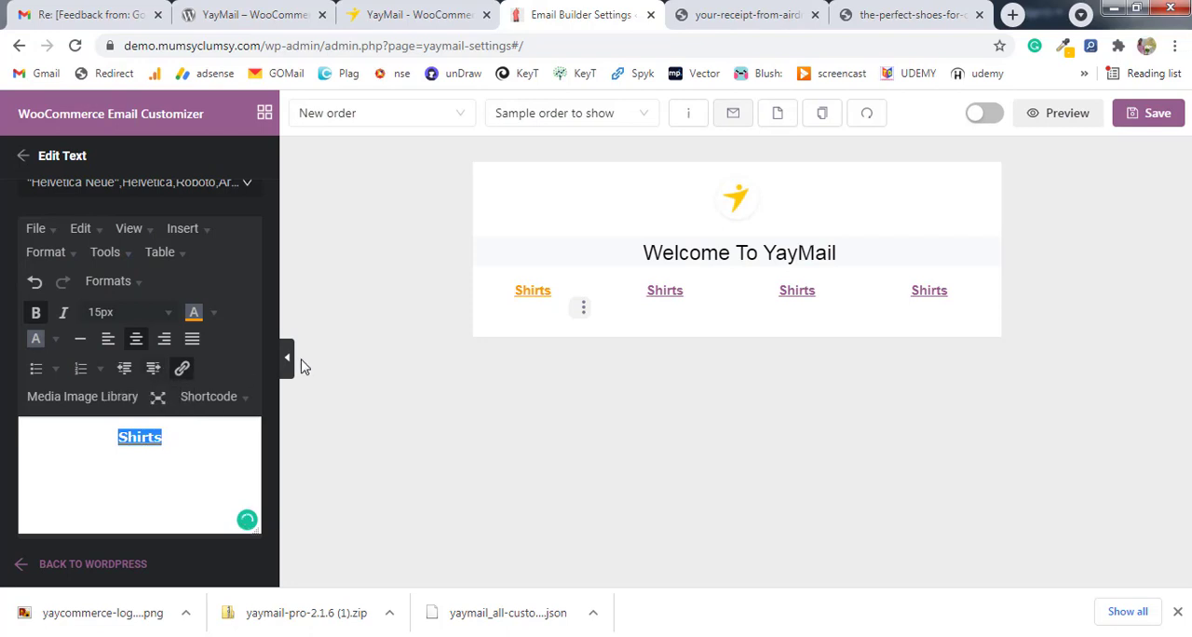
click(301, 365)
Change the text color of the second column's "Shirts" link to the same orange.
click(682, 295)
scroll(192, 345, down, 3)
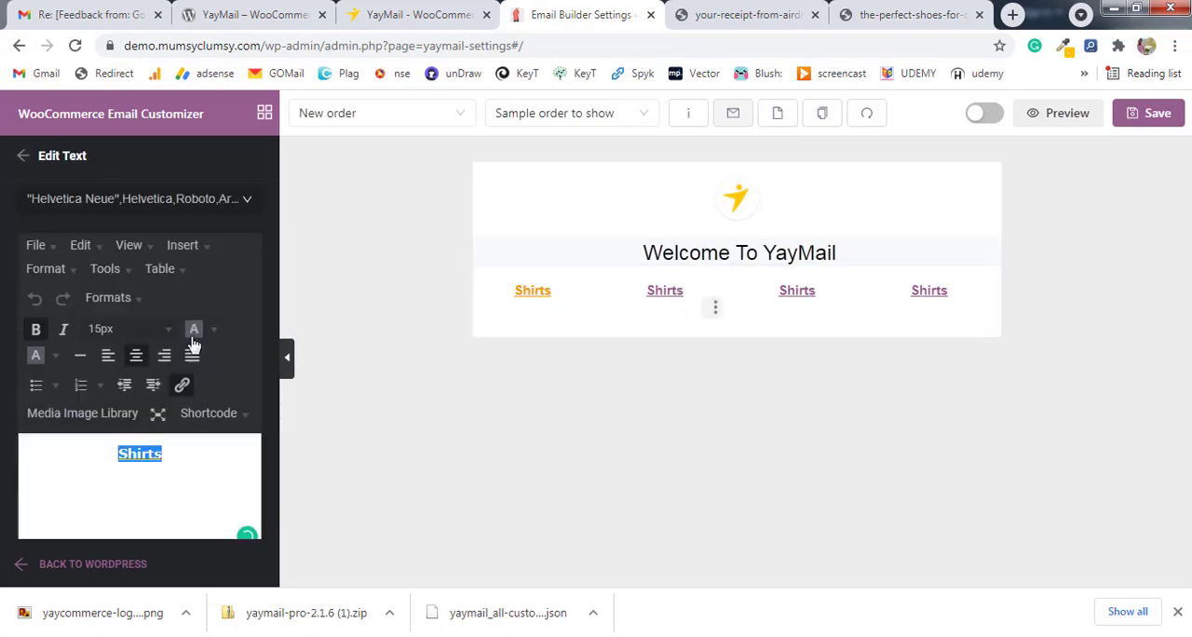
click(214, 334)
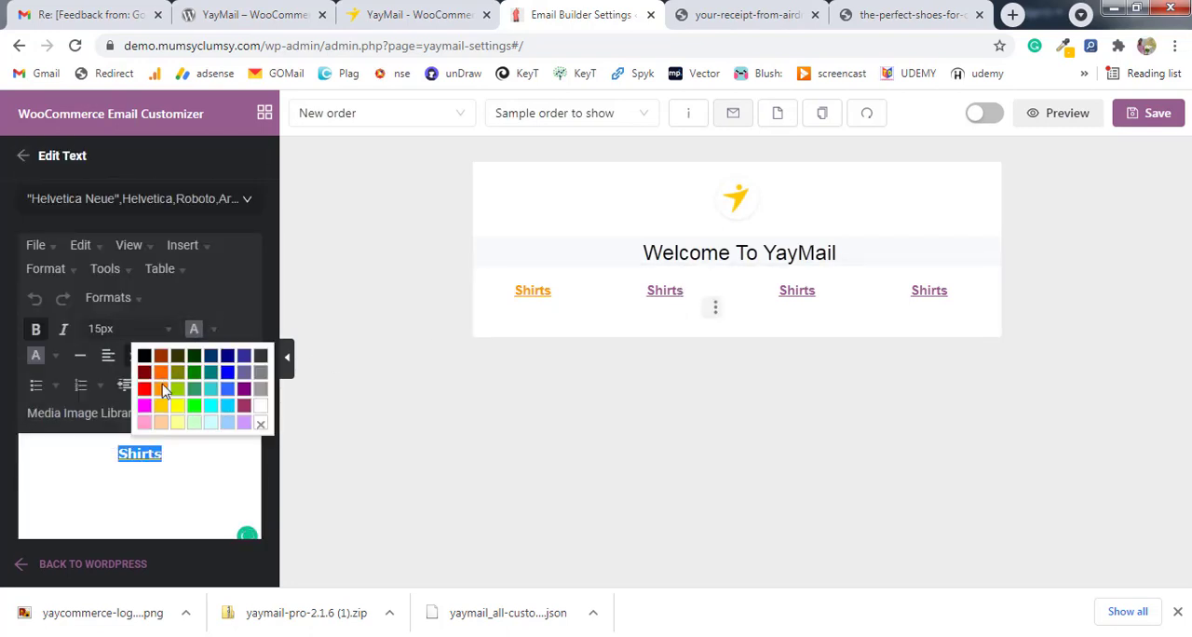
click(165, 390)
Give the "Shirts" link in the third column the orange text color.
click(778, 307)
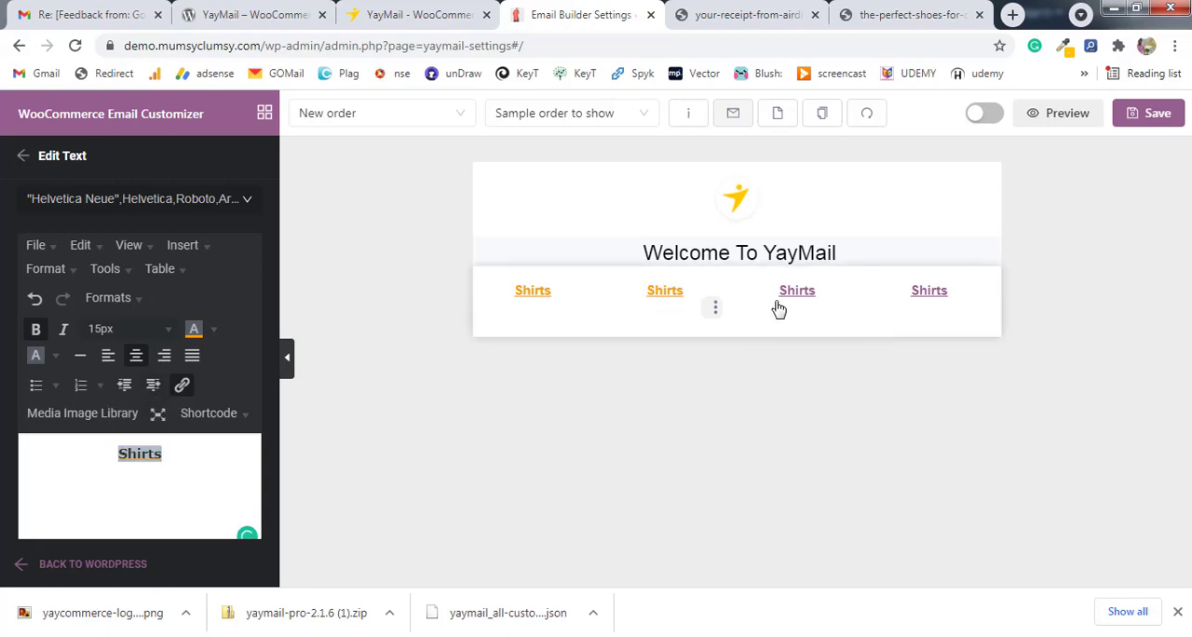
drag(170, 454, 95, 454)
click(214, 333)
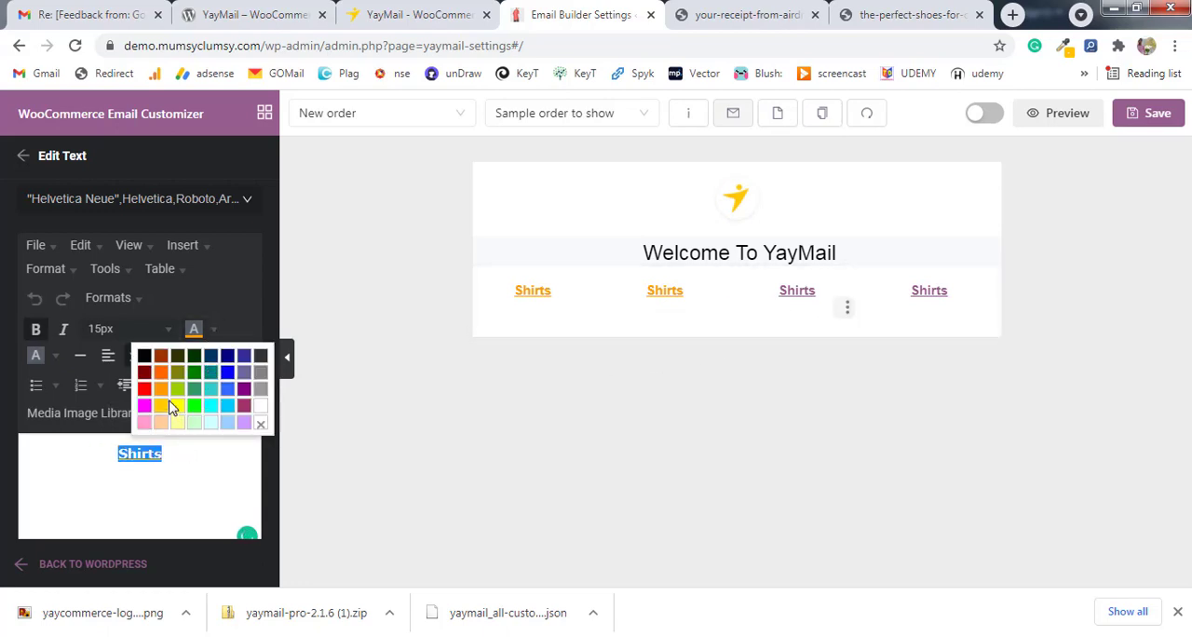
click(162, 396)
Apply the orange text color to the "Shirts" link in the fourth column.
scroll(183, 448, down, 1)
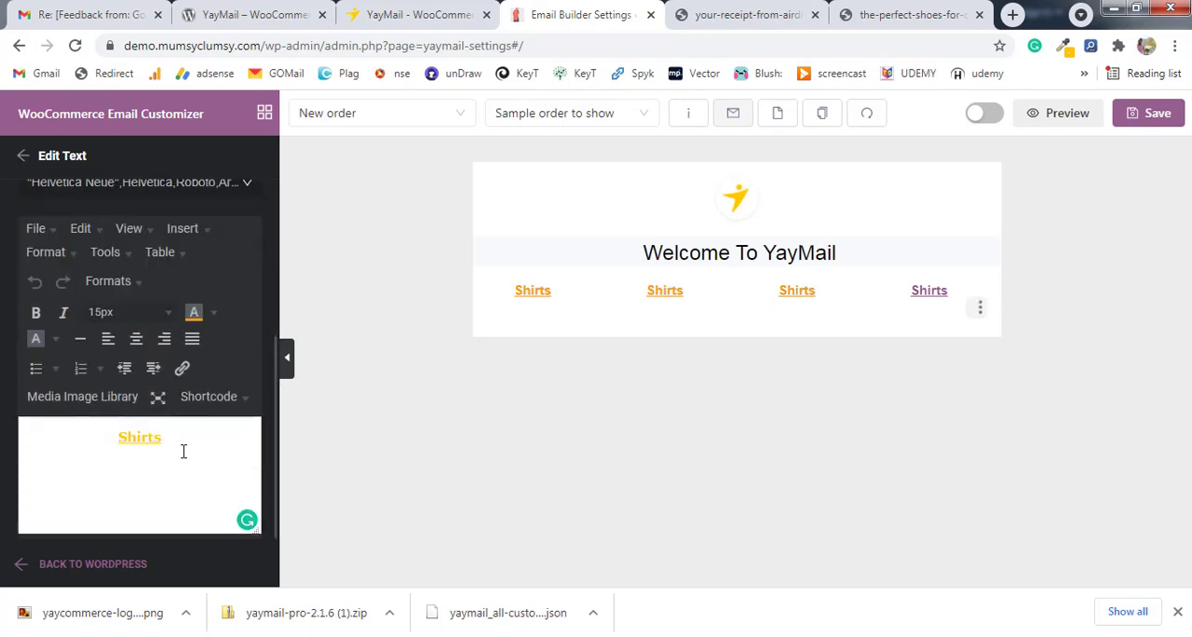
click(213, 313)
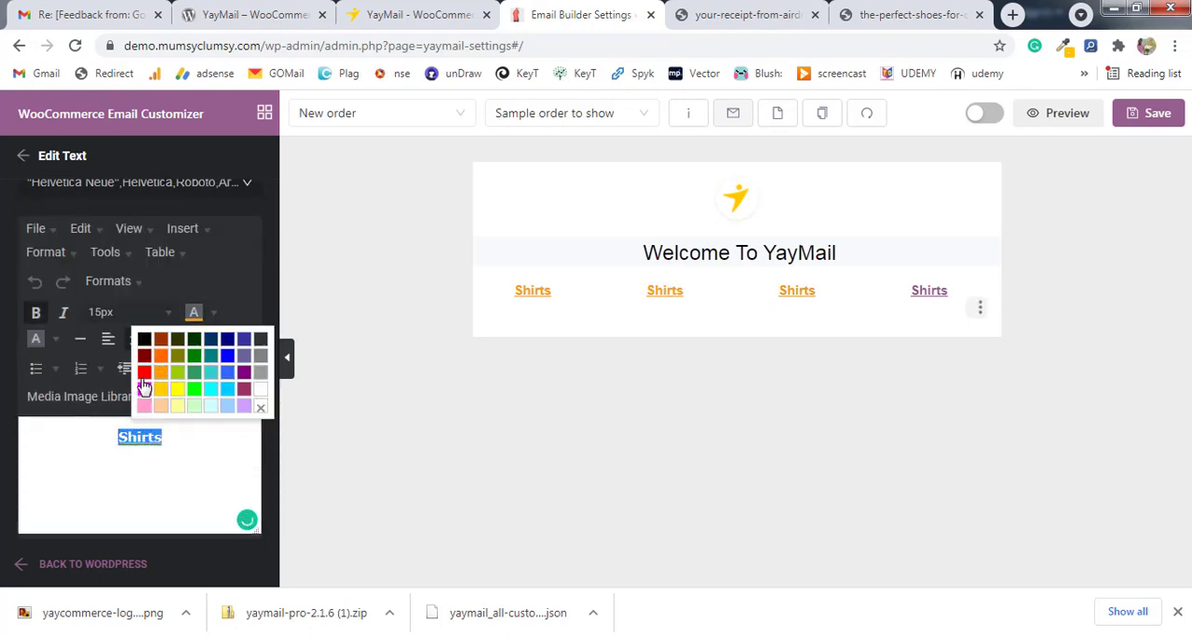
click(161, 387)
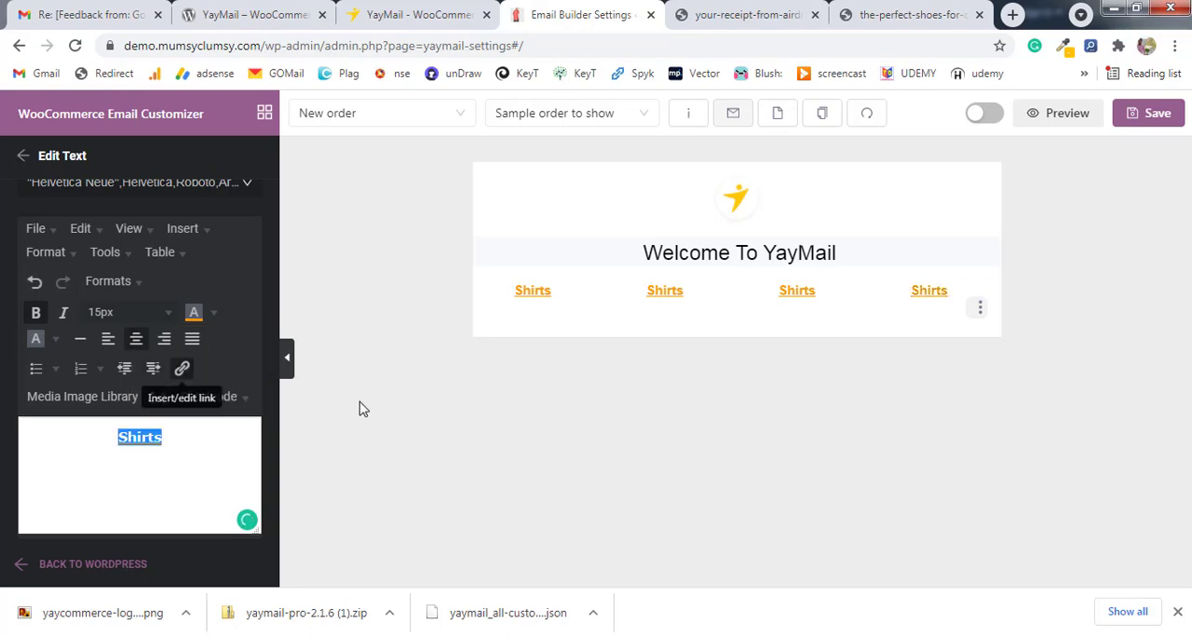
Replace the second column's "Shirts" text with "Pants".
click(669, 296)
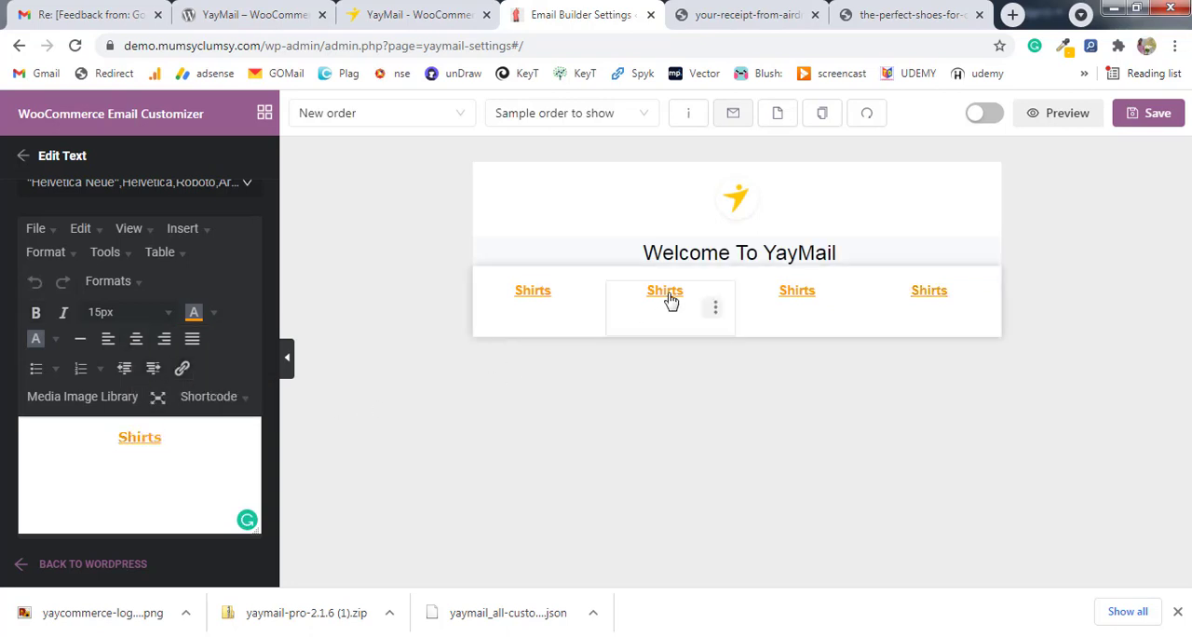
double_click(133, 439)
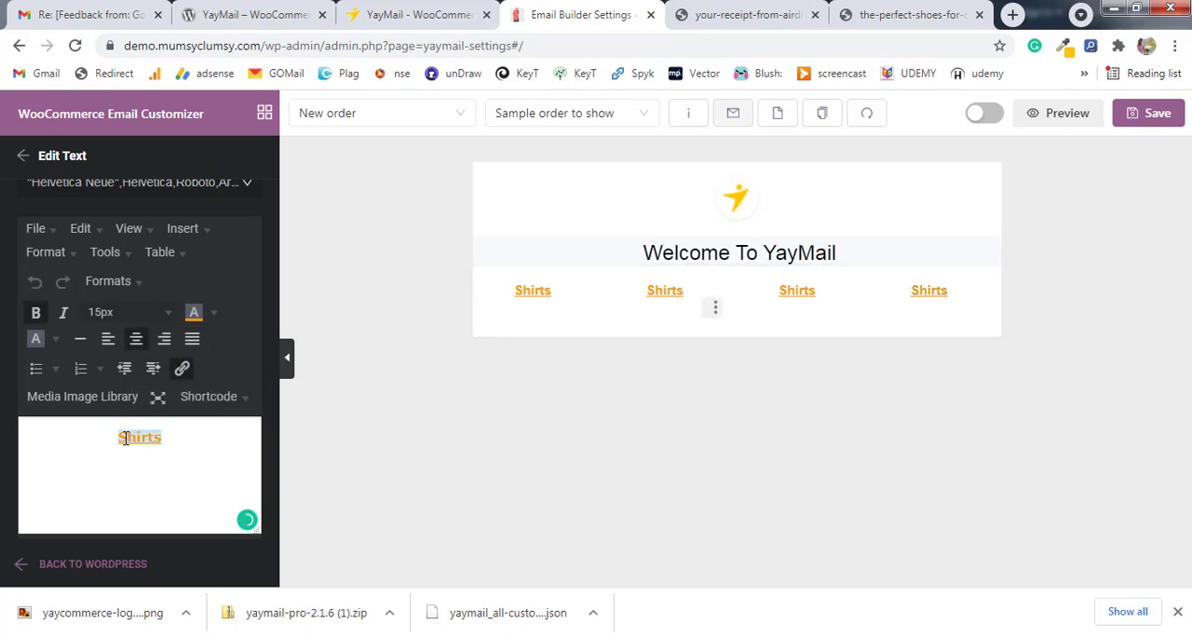
drag(122, 439, 169, 439)
text(Pants)
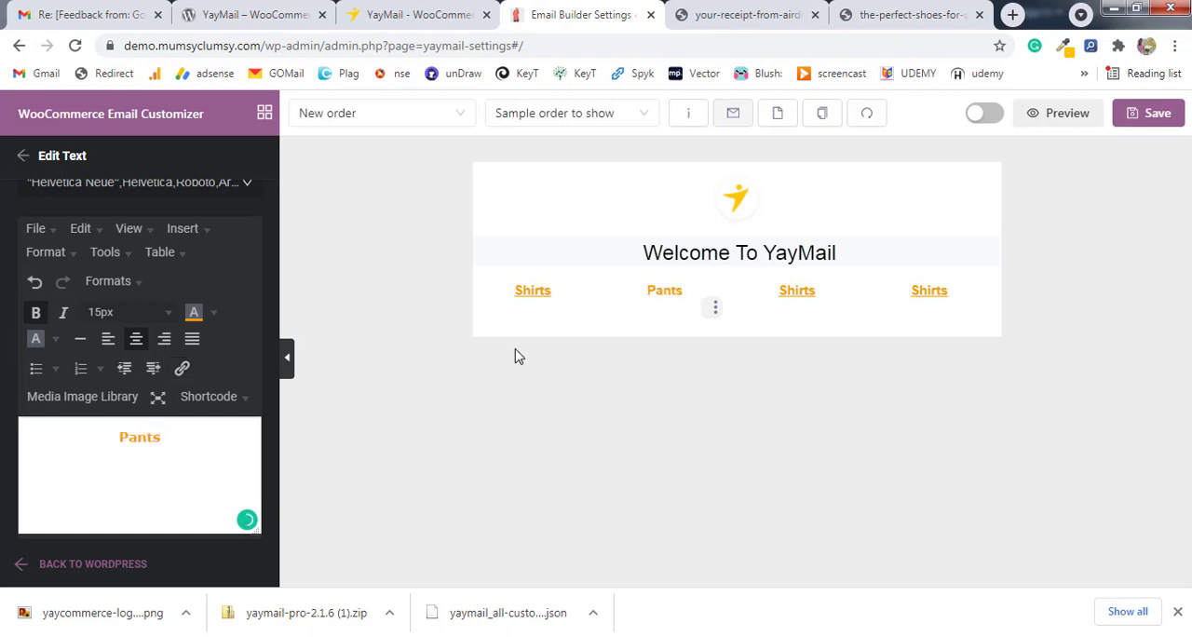
Change the third column's "Shirts" link text to "Shoes".
click(797, 295)
click(803, 297)
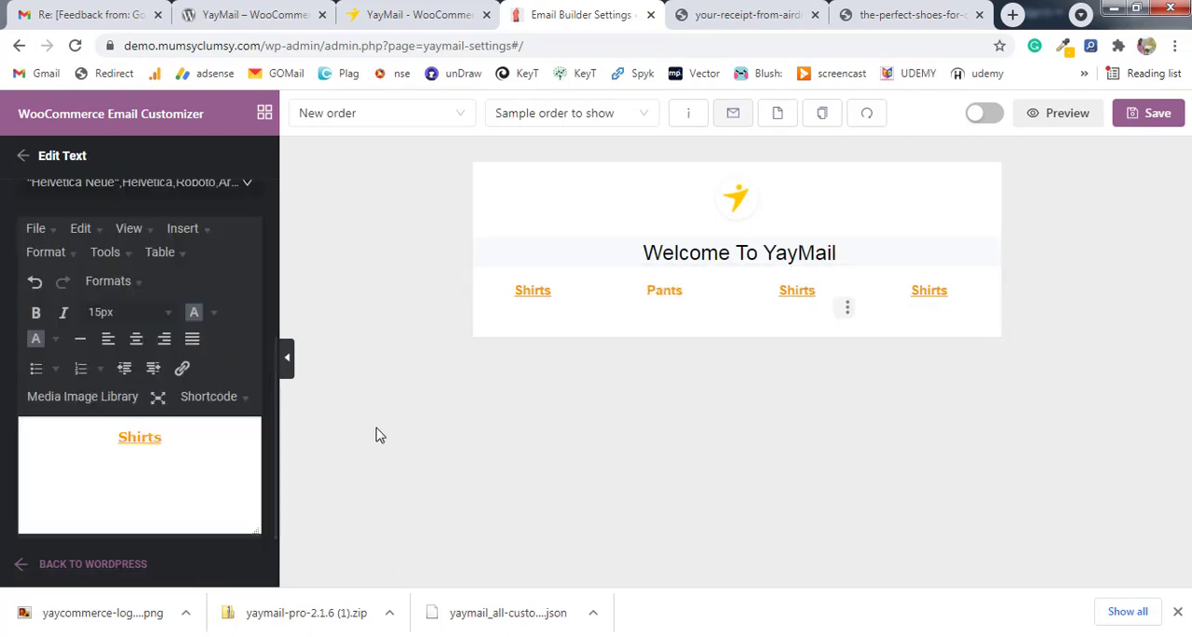
drag(161, 437, 127, 435)
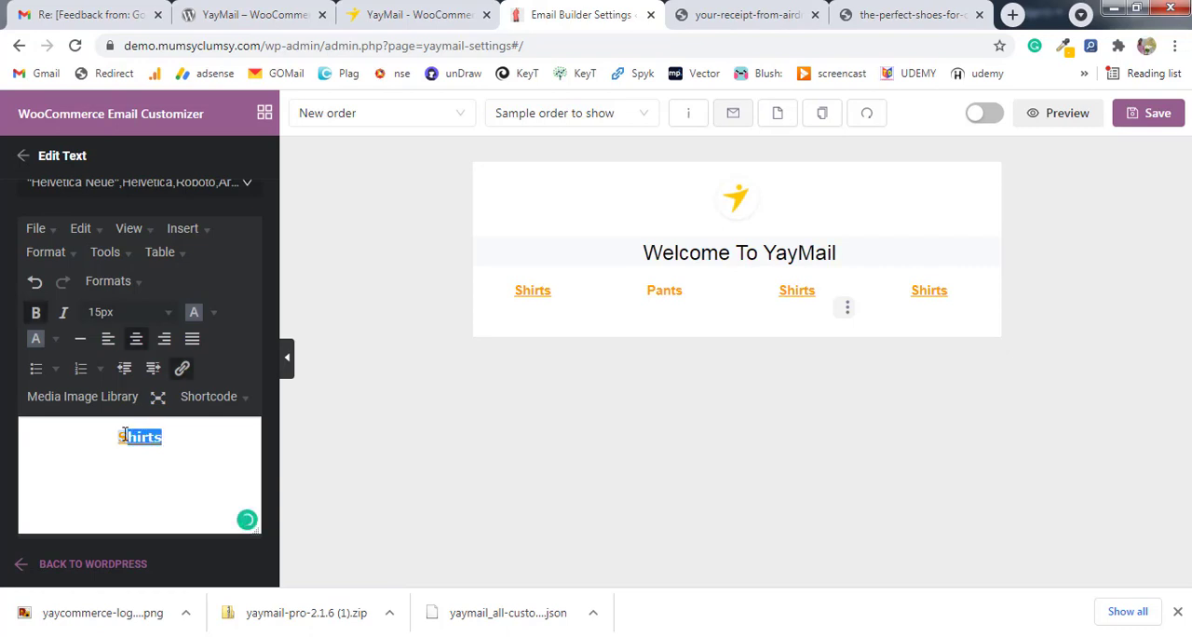
text(hoes)
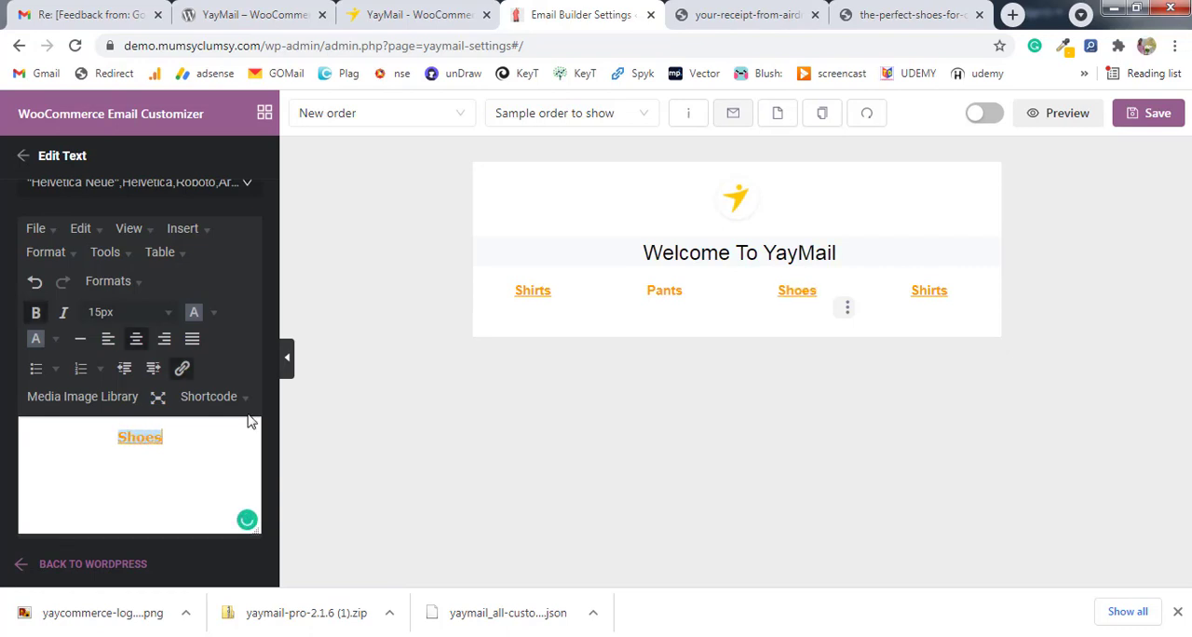
Rename the fourth column's "Shirts" link to "Caps" and return to the elements list.
click(936, 290)
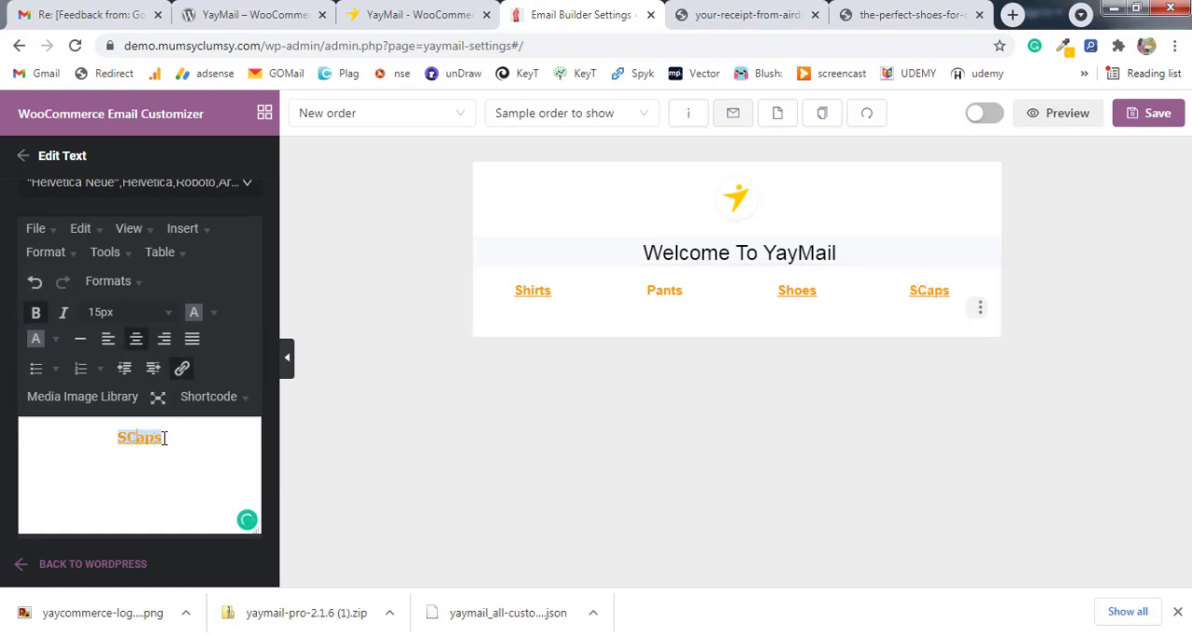
key(Left)
key(BackSpace)
click(21, 156)
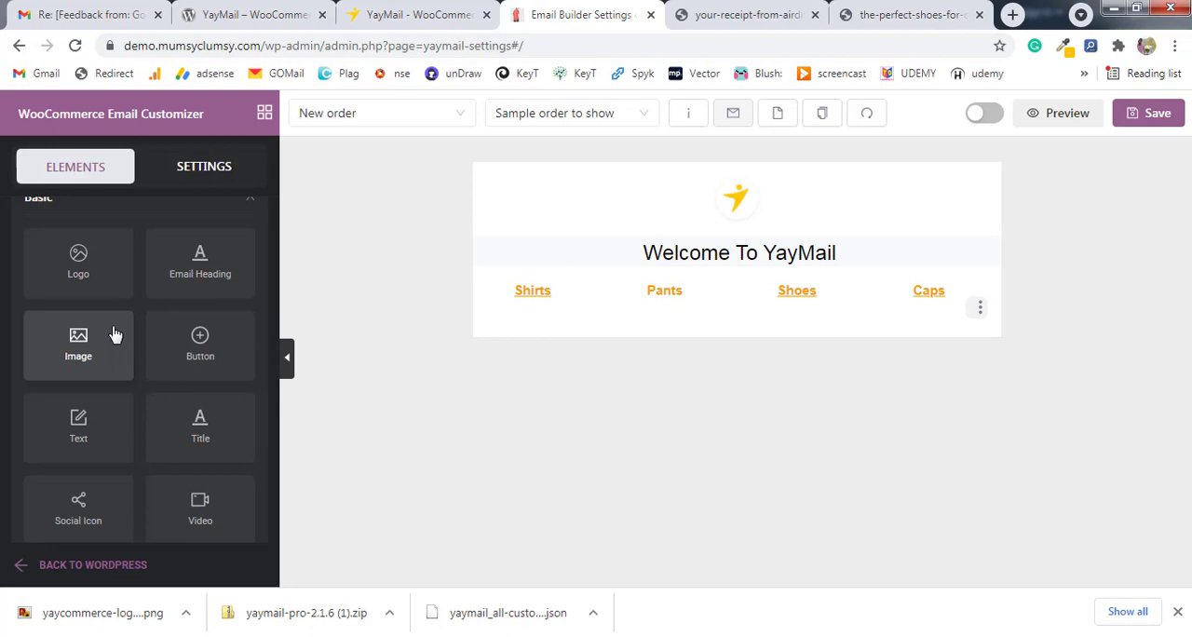
Add a Space element directly below the four-column menu row.
scroll(173, 337, down, 5)
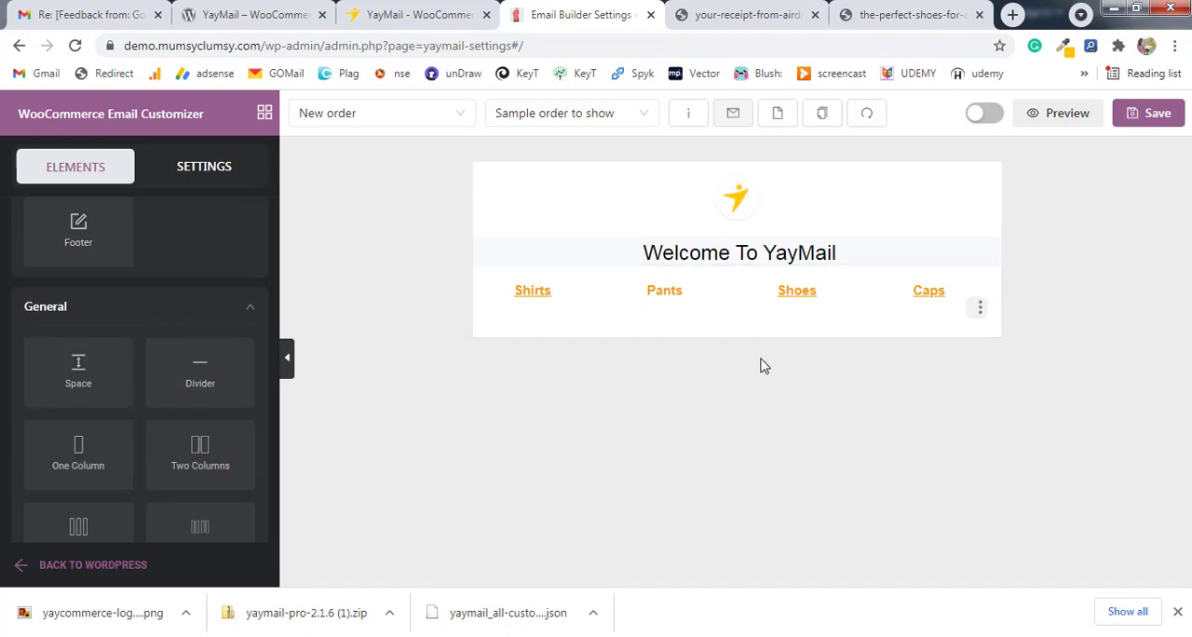
click(410, 14)
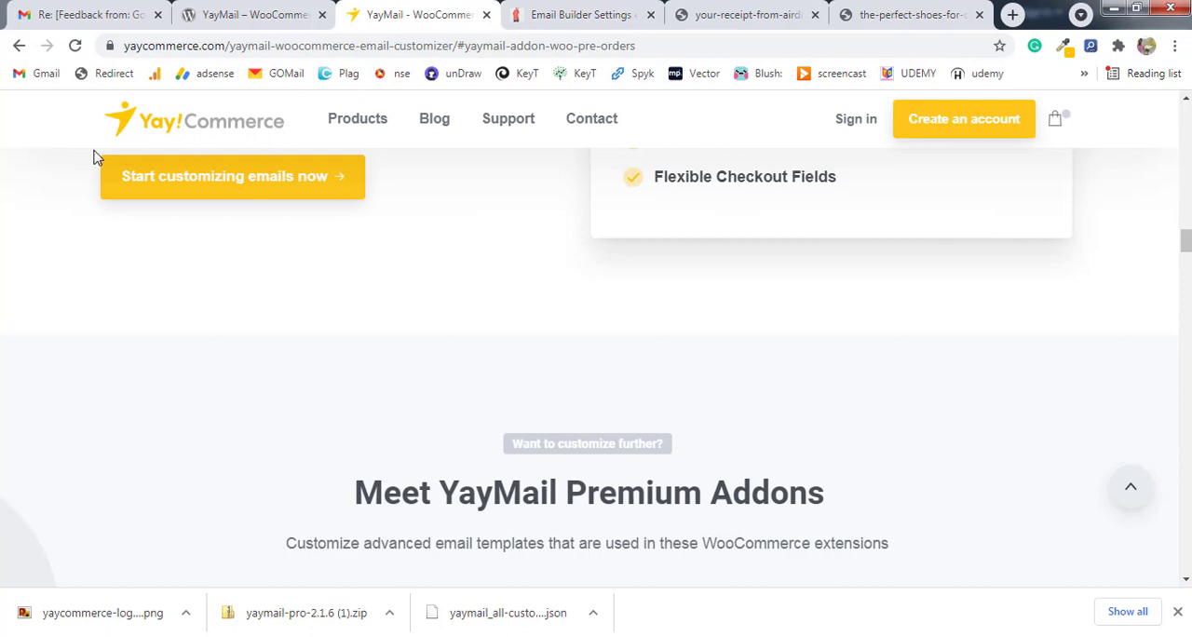
click(554, 12)
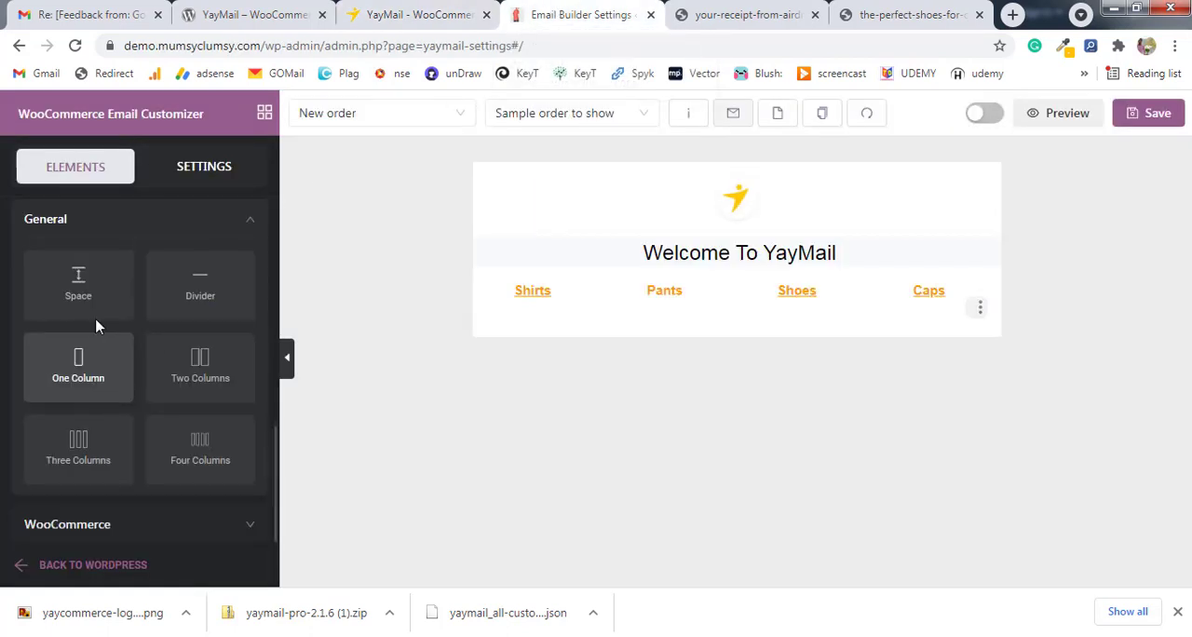
drag(93, 300, 652, 360)
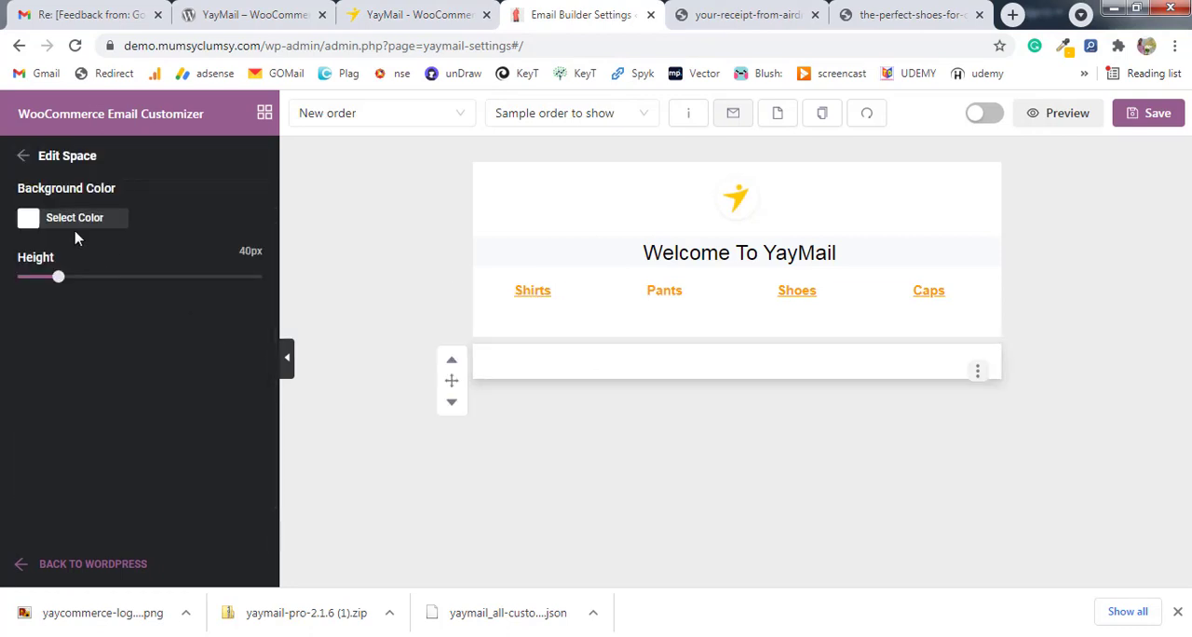
Set the Space element's background color to FFC206 and reduce its height to a thin bar.
click(29, 221)
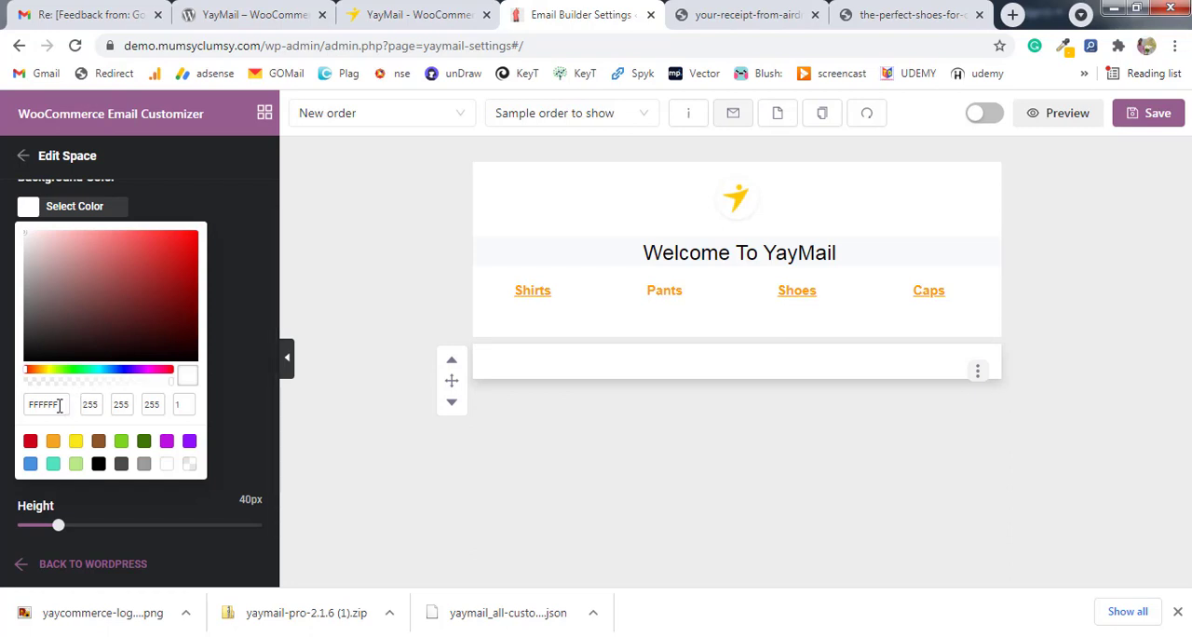
drag(58, 404, 21, 412)
text(FFC206)
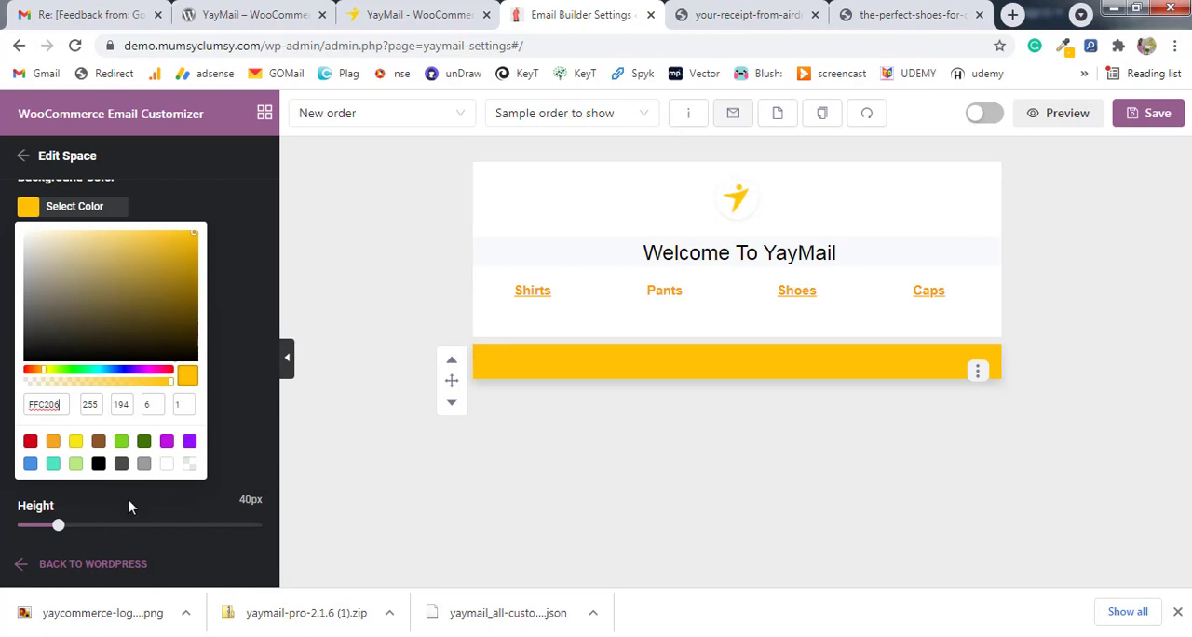
drag(59, 526, 32, 531)
click(354, 294)
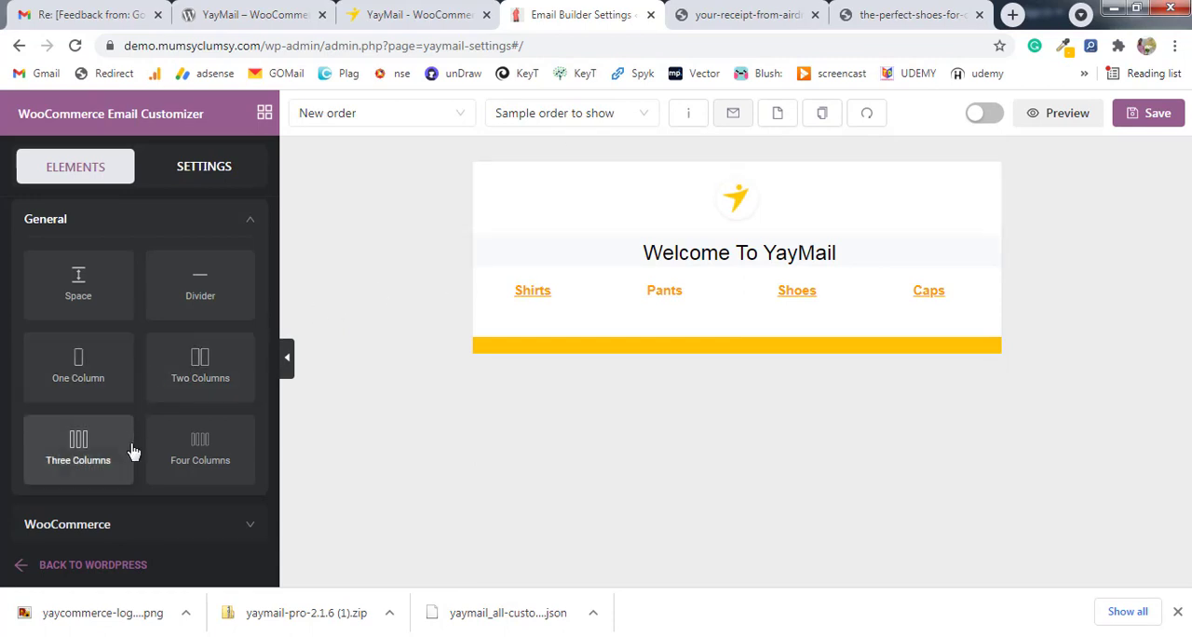
Add a two-column row below the yellow bar, with Shipping Address in the first column and Billing Address in the second.
drag(179, 380, 745, 389)
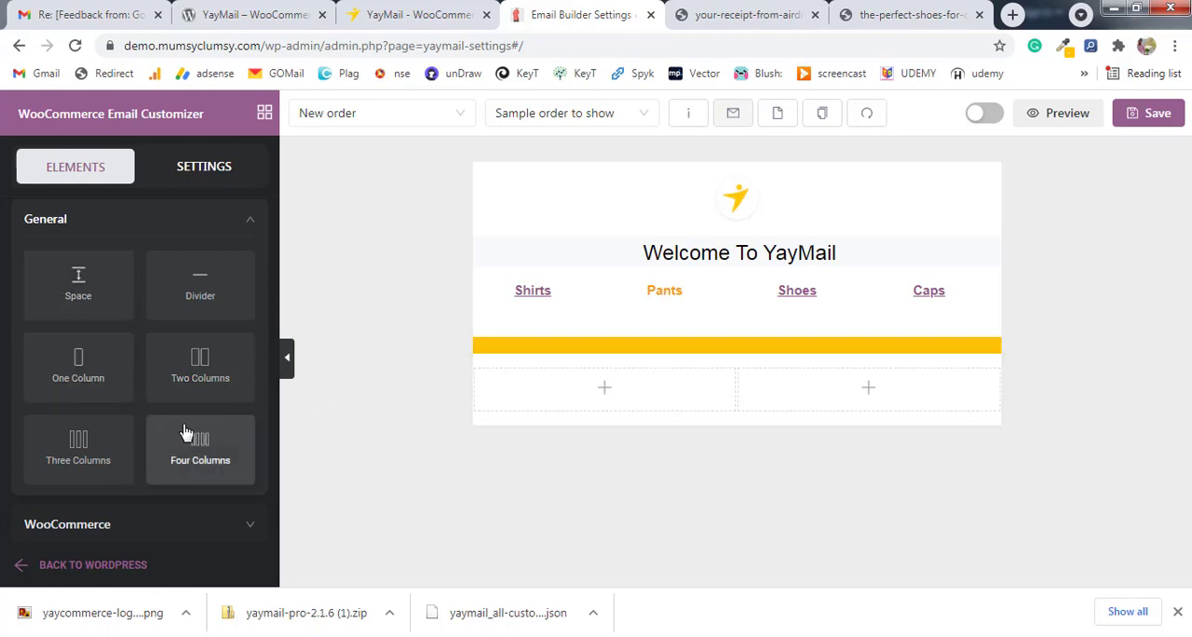
click(141, 522)
scroll(167, 399, down, 2)
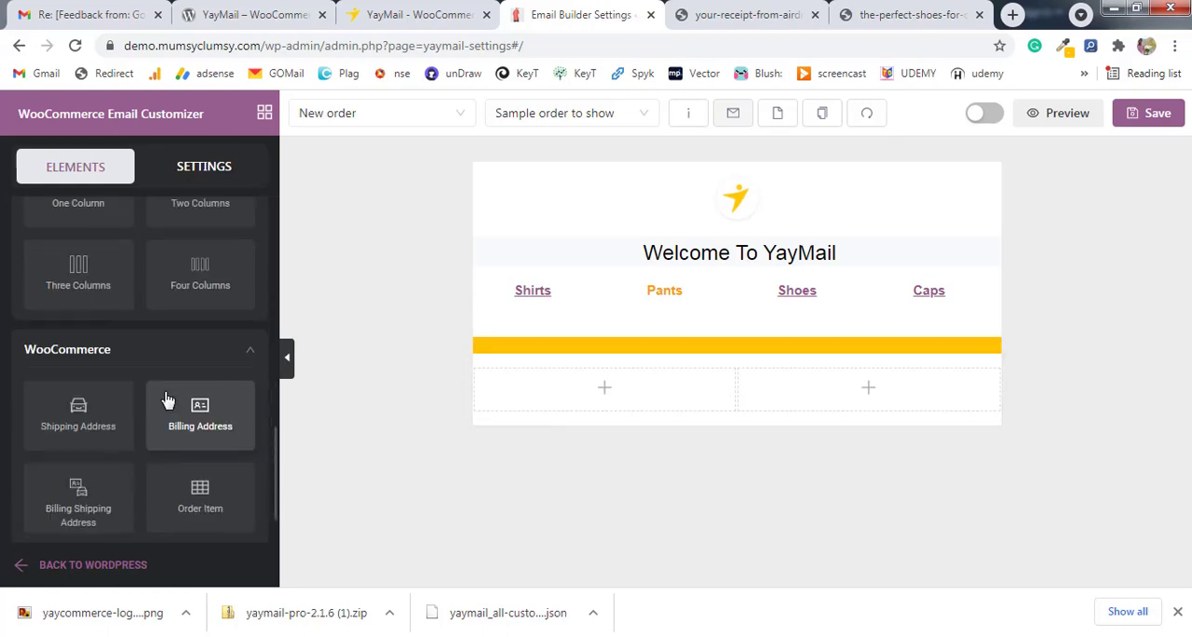
scroll(167, 400, down, 1)
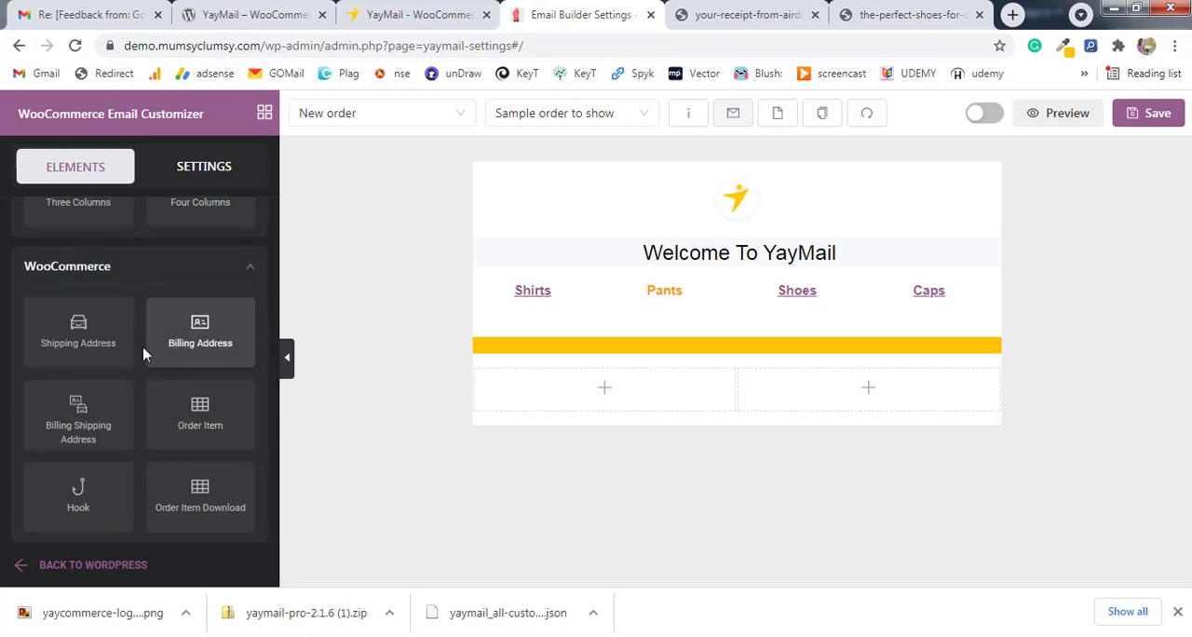
drag(82, 333, 634, 393)
drag(909, 475, 898, 441)
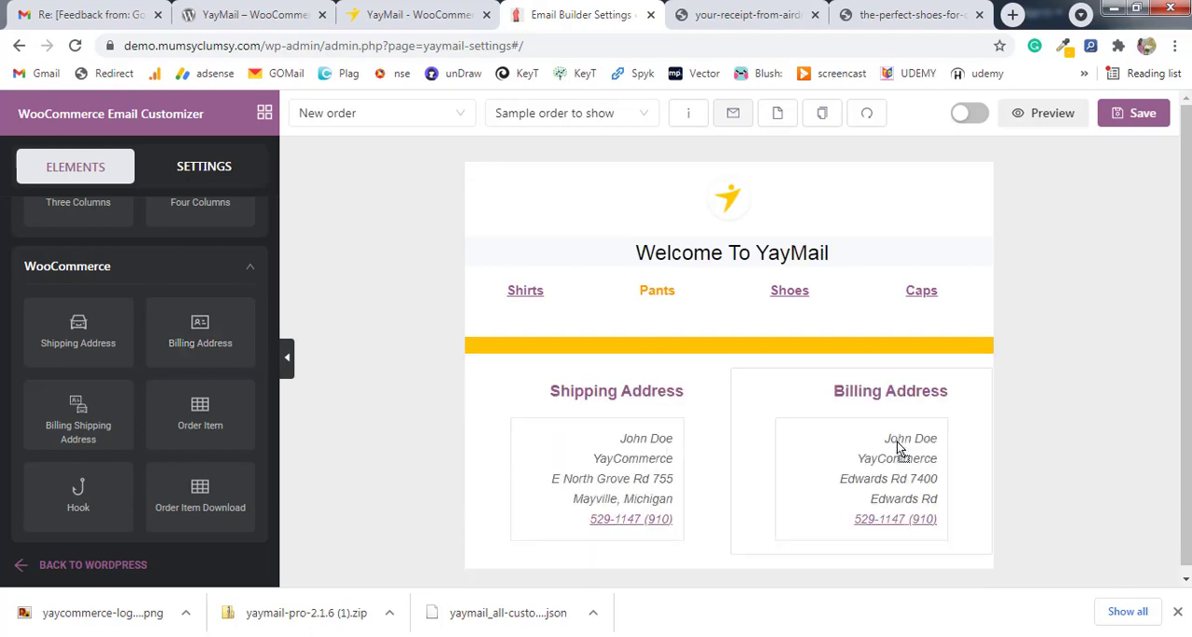
Set the Shipping Address title color to the Space bar's yellow, FFC206.
click(658, 400)
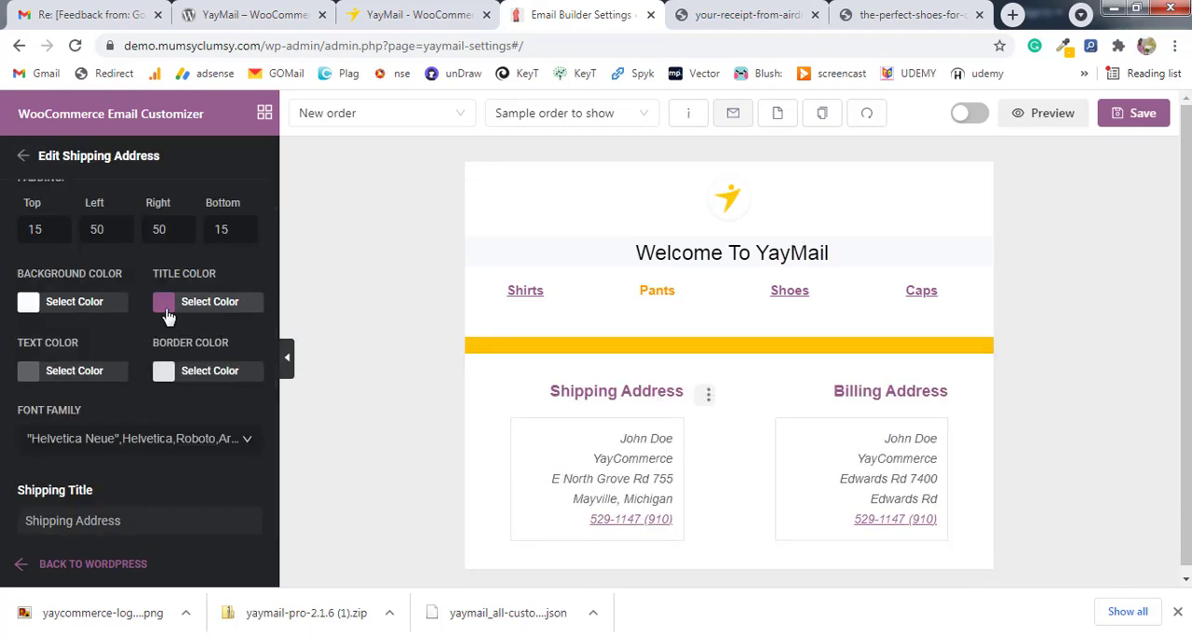
click(167, 307)
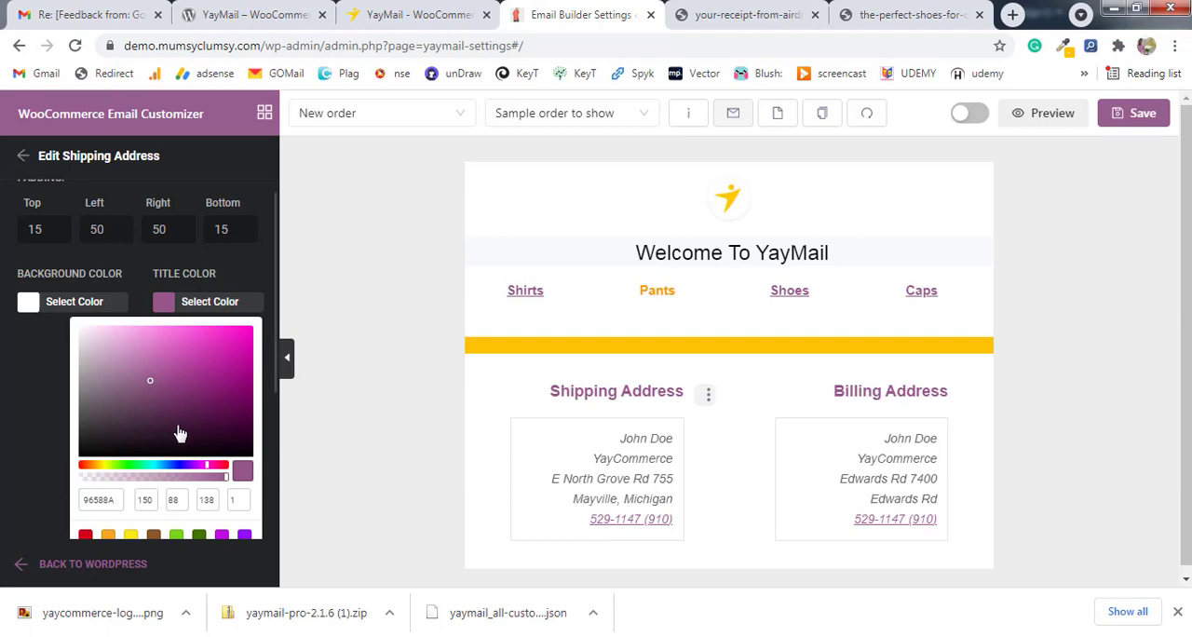
double_click(115, 500)
key(ctrl+v)
Set the Billing Address title color to FFC206, matching the Shipping Address title.
click(892, 394)
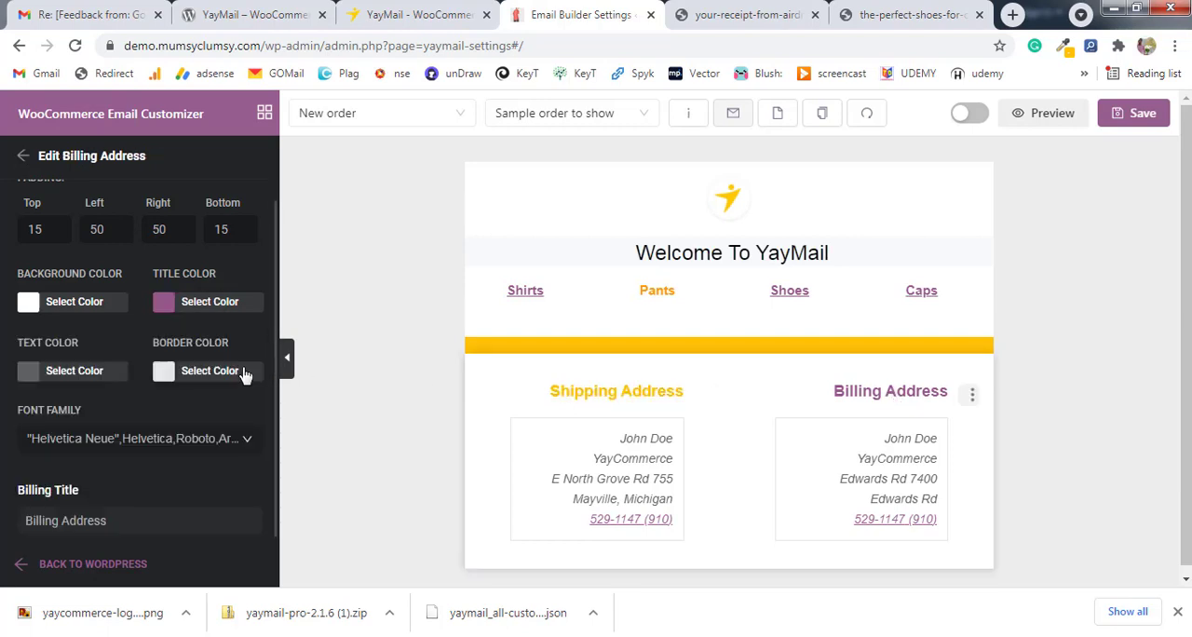
click(166, 305)
scroll(157, 480, down, 1)
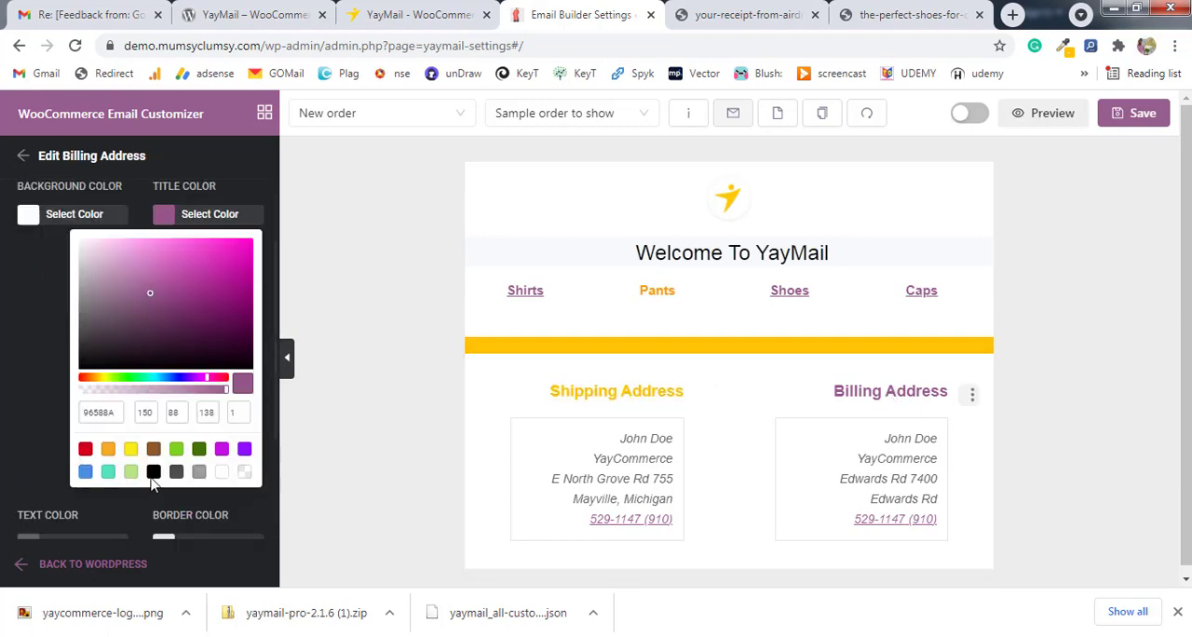
scroll(154, 482, down, 1)
double_click(86, 326)
text(FFC206)
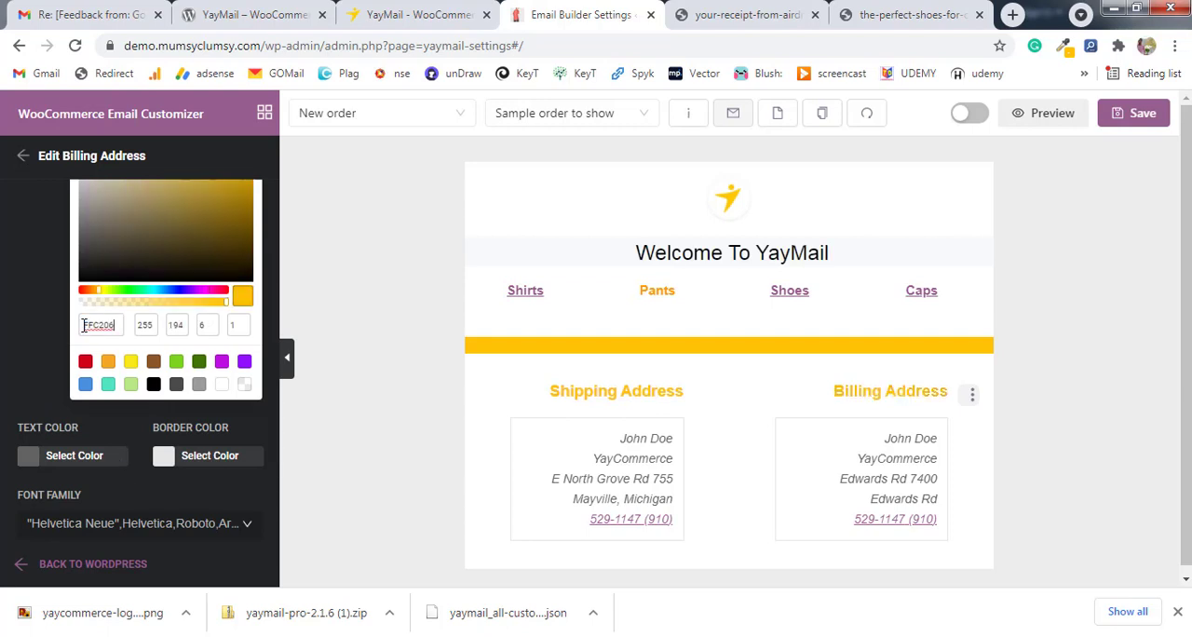
click(338, 356)
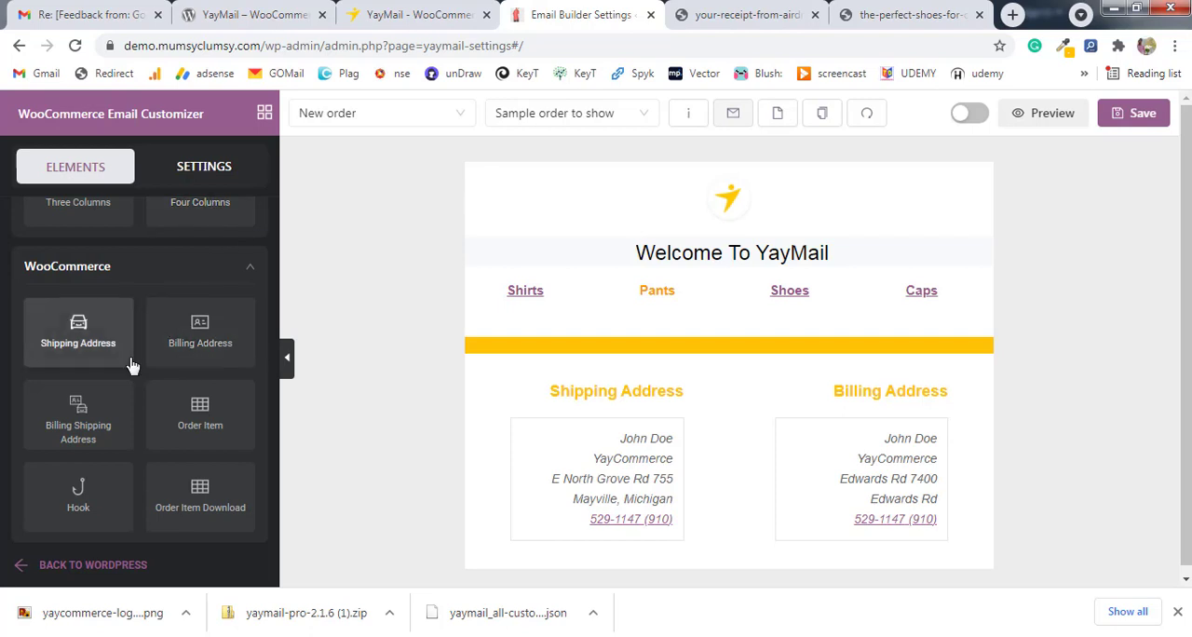
Add a Title element between the yellow bar and the two-column address row.
scroll(132, 365, up, 1)
scroll(130, 361, up, 3)
scroll(135, 367, up, 4)
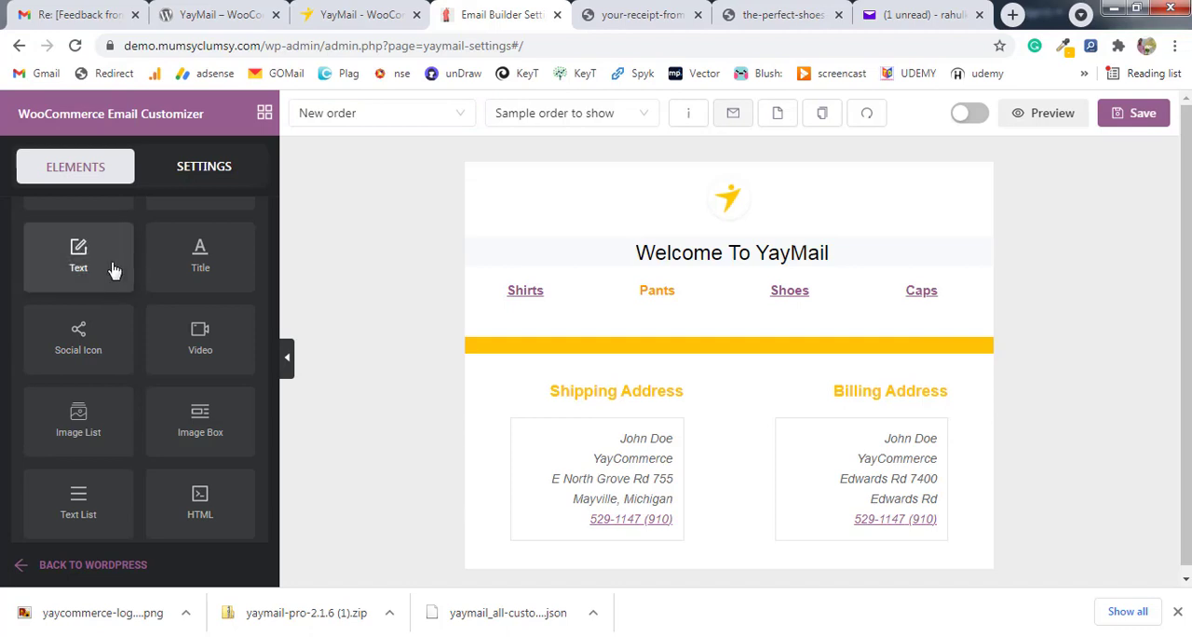
drag(197, 264, 729, 391)
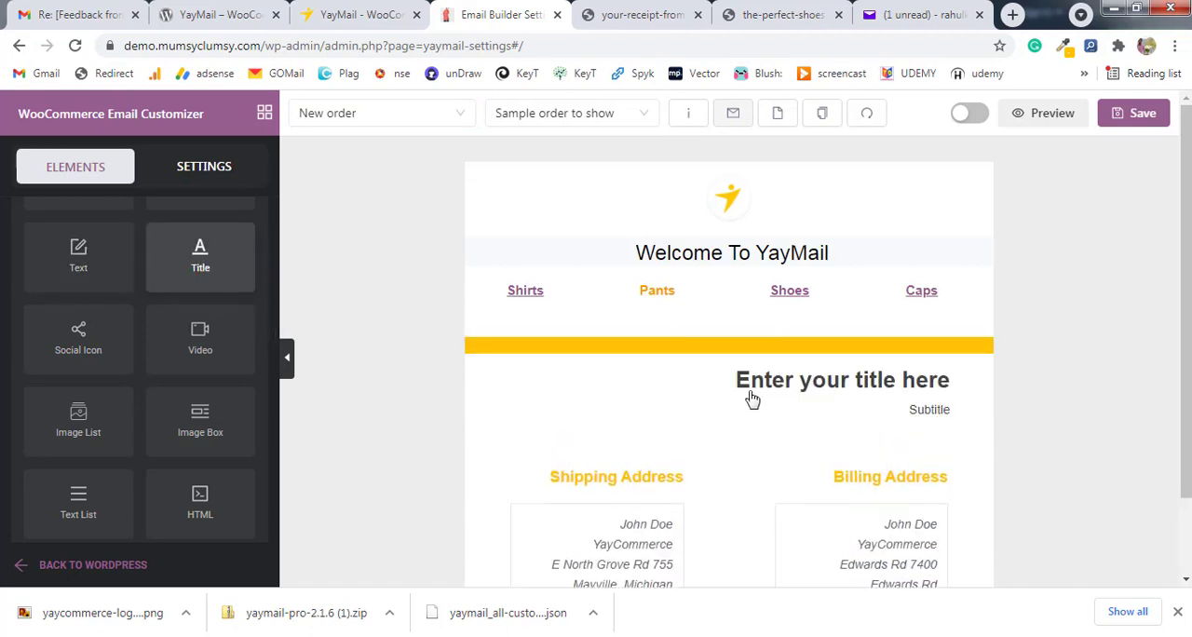
Replace the new Title element's placeholder title with "Thanks for choosing YayMail:".
click(808, 394)
scroll(152, 447, down, 2)
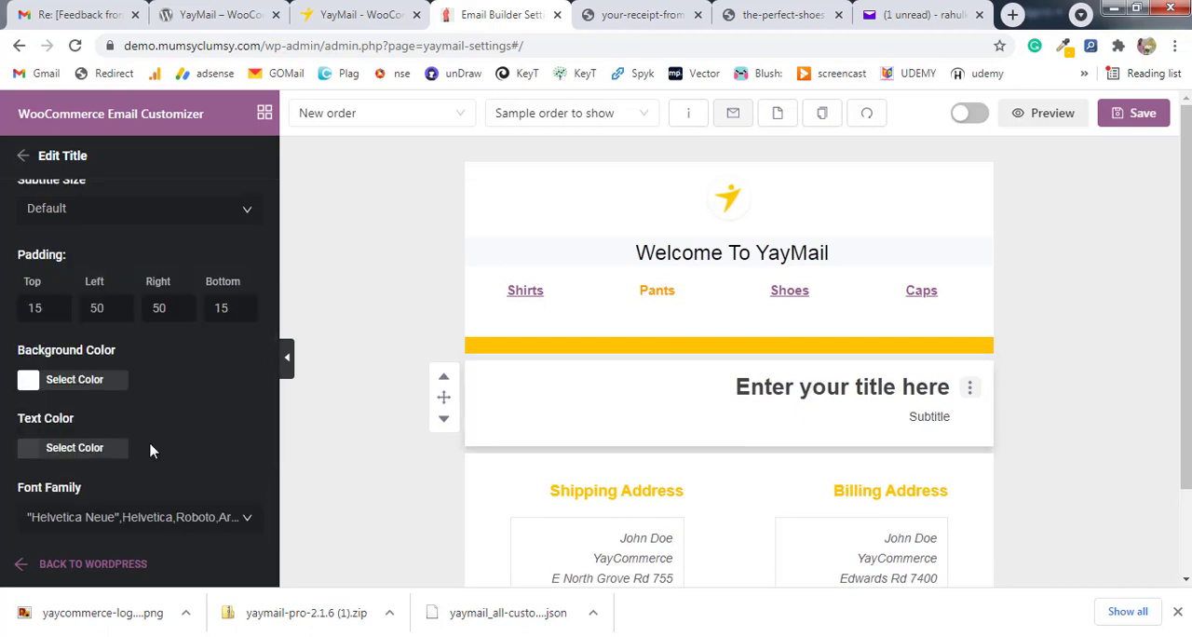
scroll(152, 447, up, 4)
drag(146, 317, 26, 317)
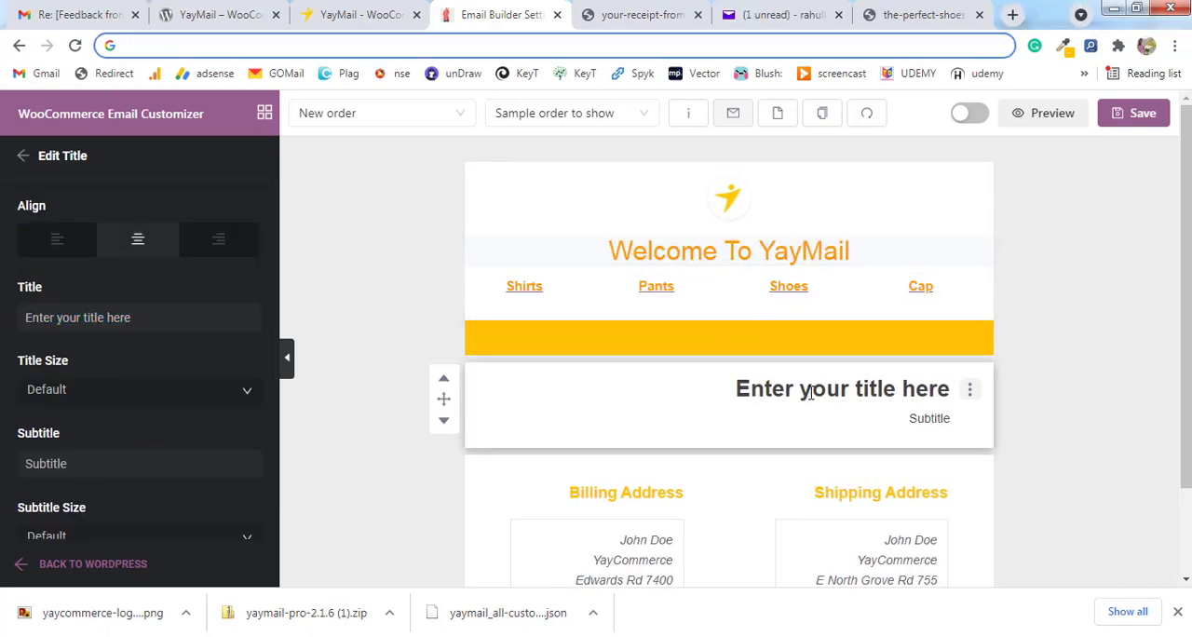
click(811, 393)
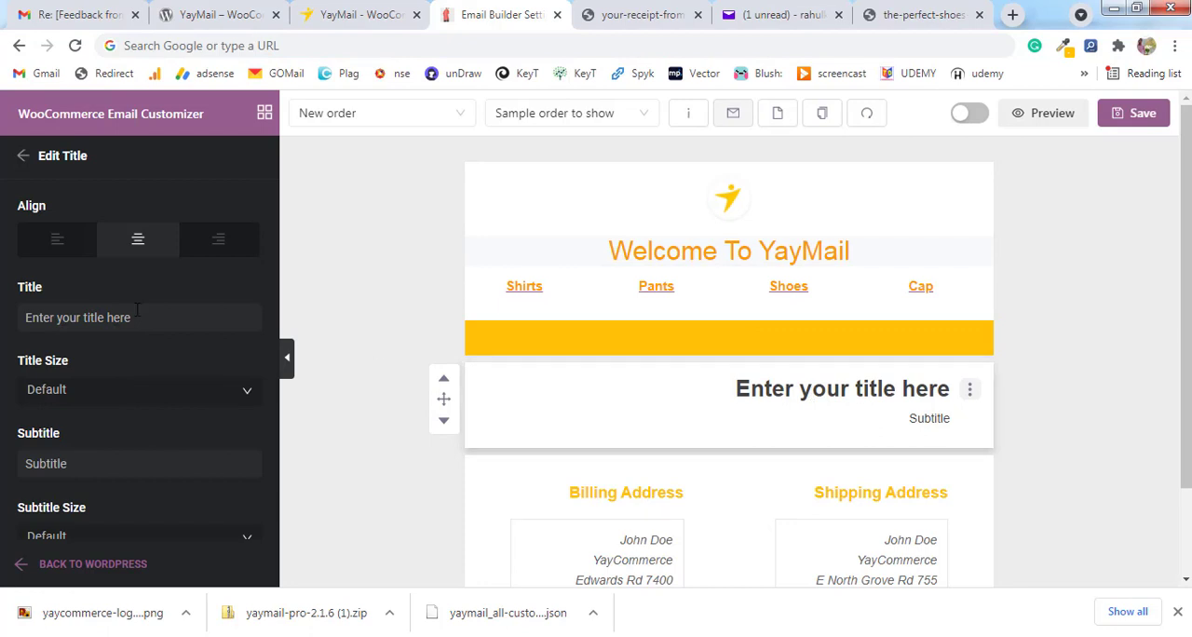
drag(132, 318, 19, 320)
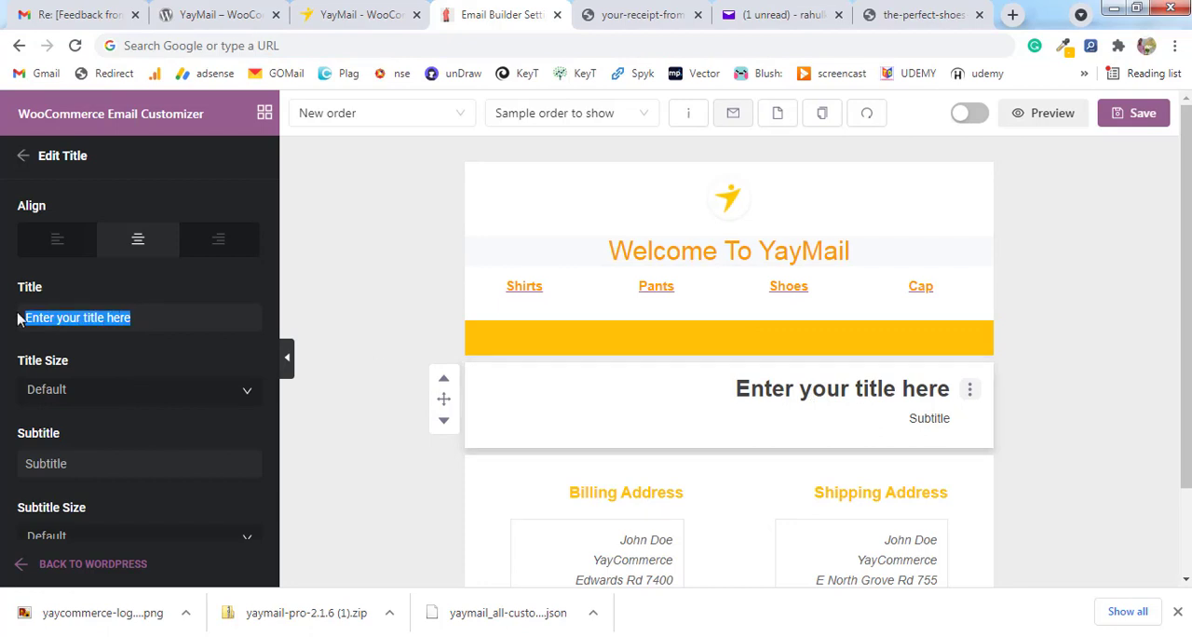
drag(99, 321, 22, 324)
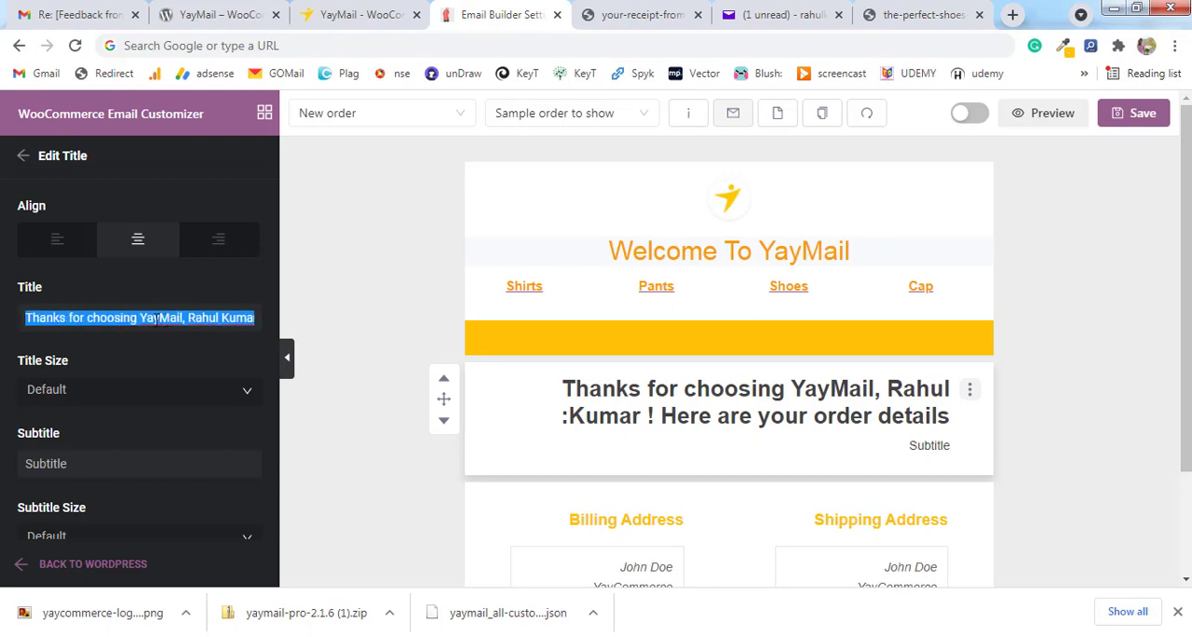
text(Thanks for choosing YayMail:)
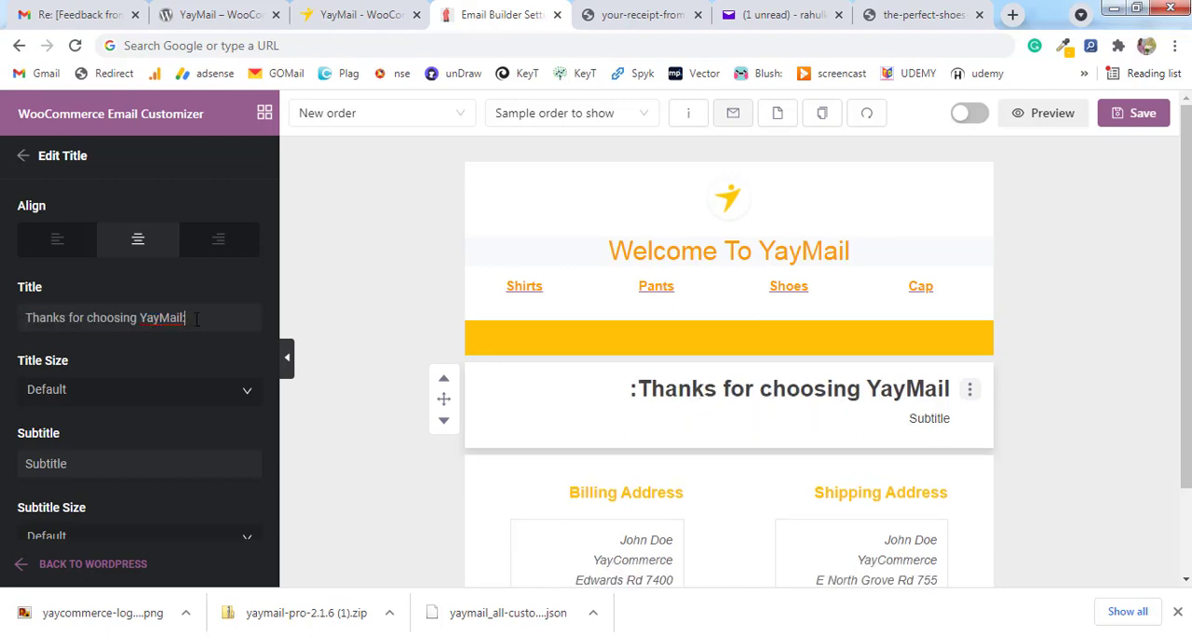
scroll(214, 351, down, 3)
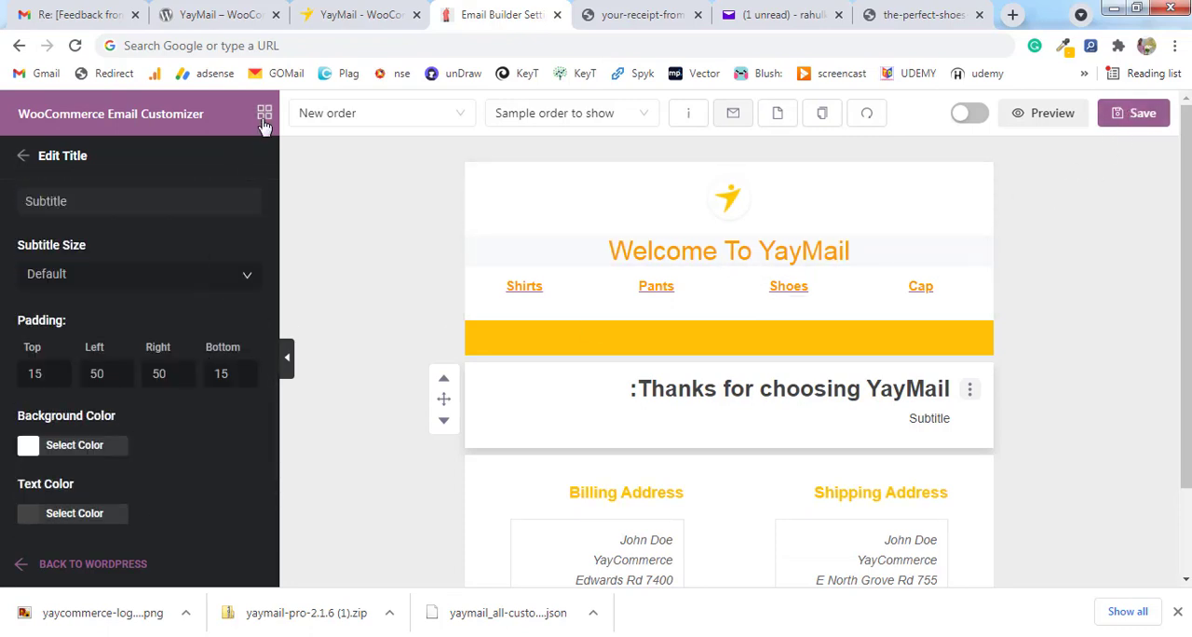
Save the template, switch the email direction to LTR in the general settings, and save again.
click(1143, 114)
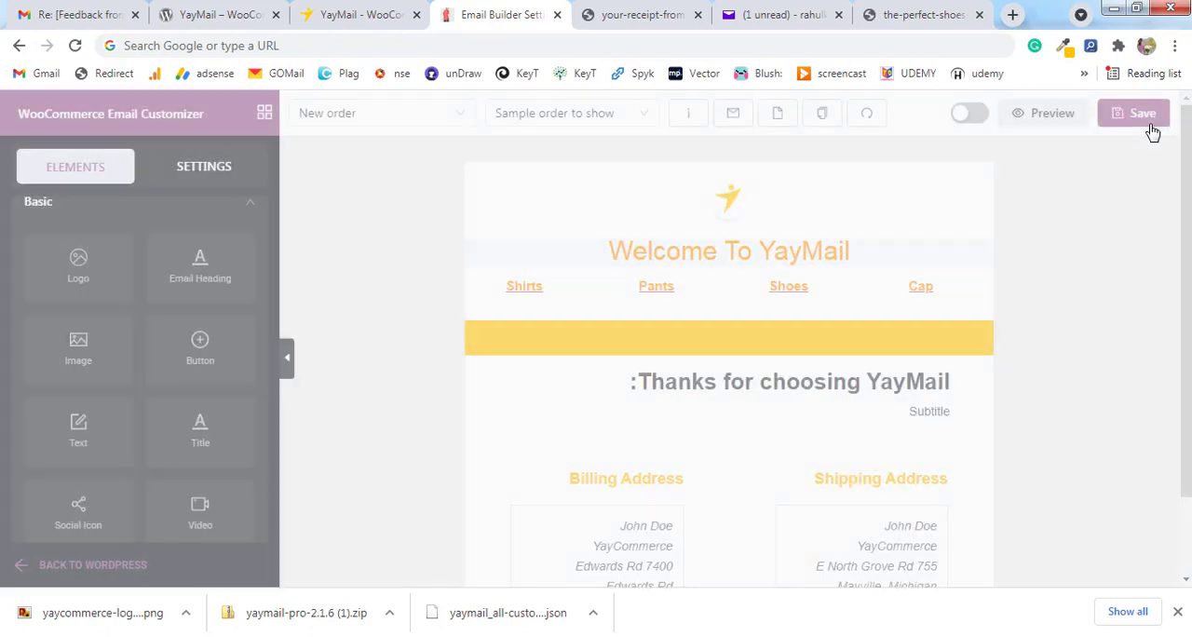
click(207, 167)
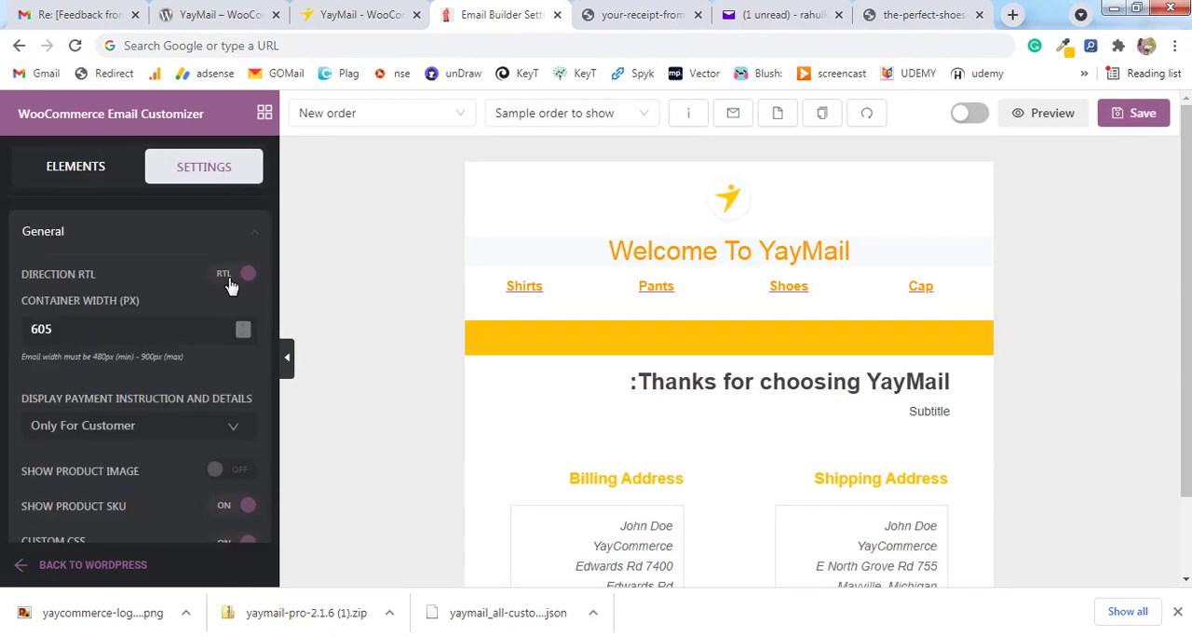
click(232, 280)
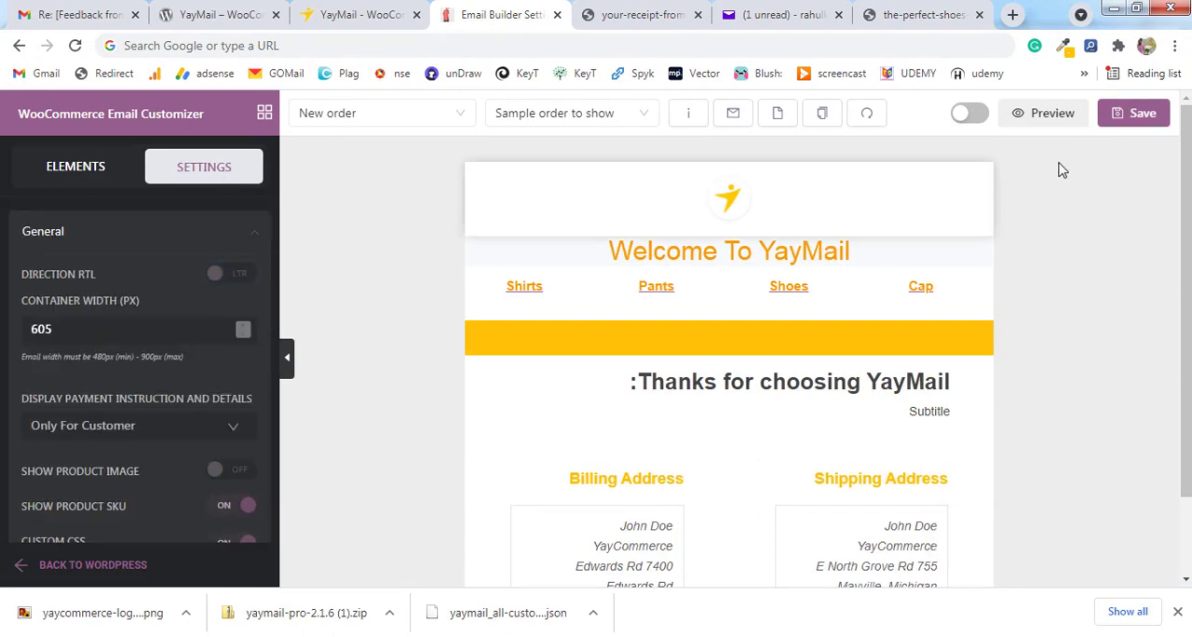
click(1144, 125)
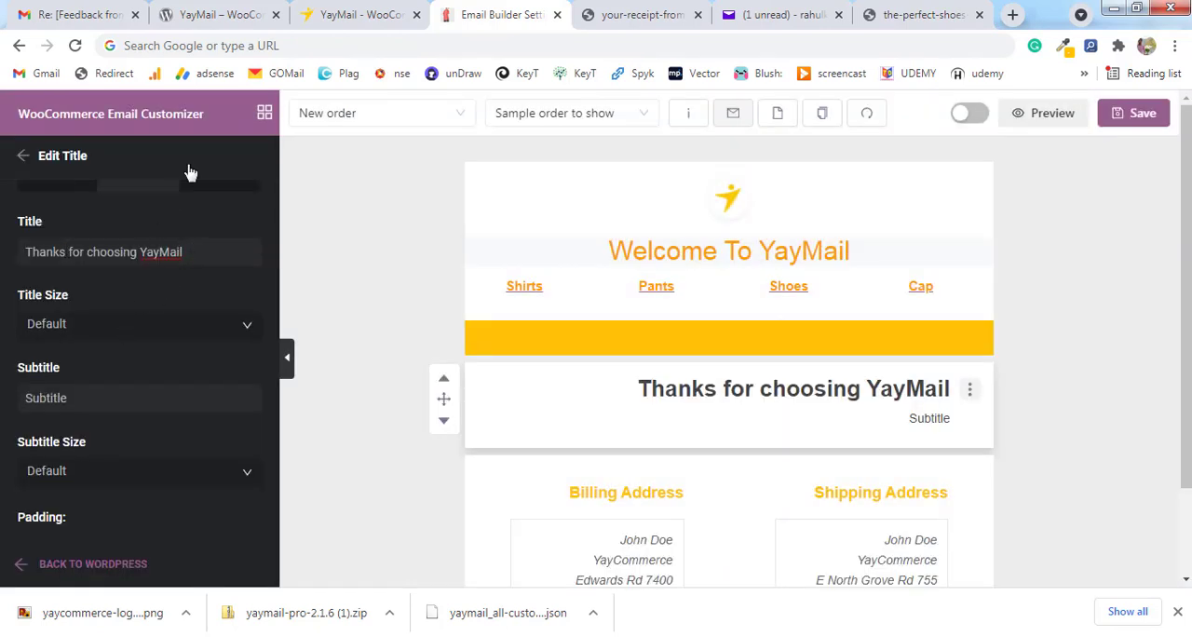
Set the Title element's subtitle to "Here are your order details", leaving out the customer's name.
scroll(93, 373, down, 2)
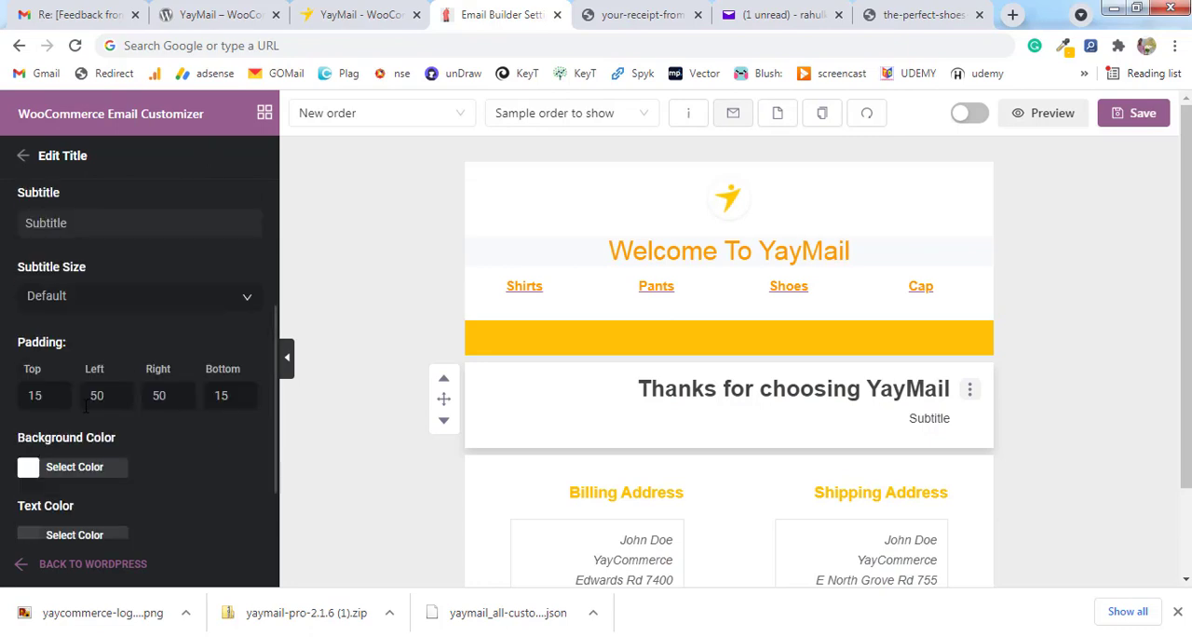
scroll(93, 392, up, 1)
drag(69, 311, 2, 313)
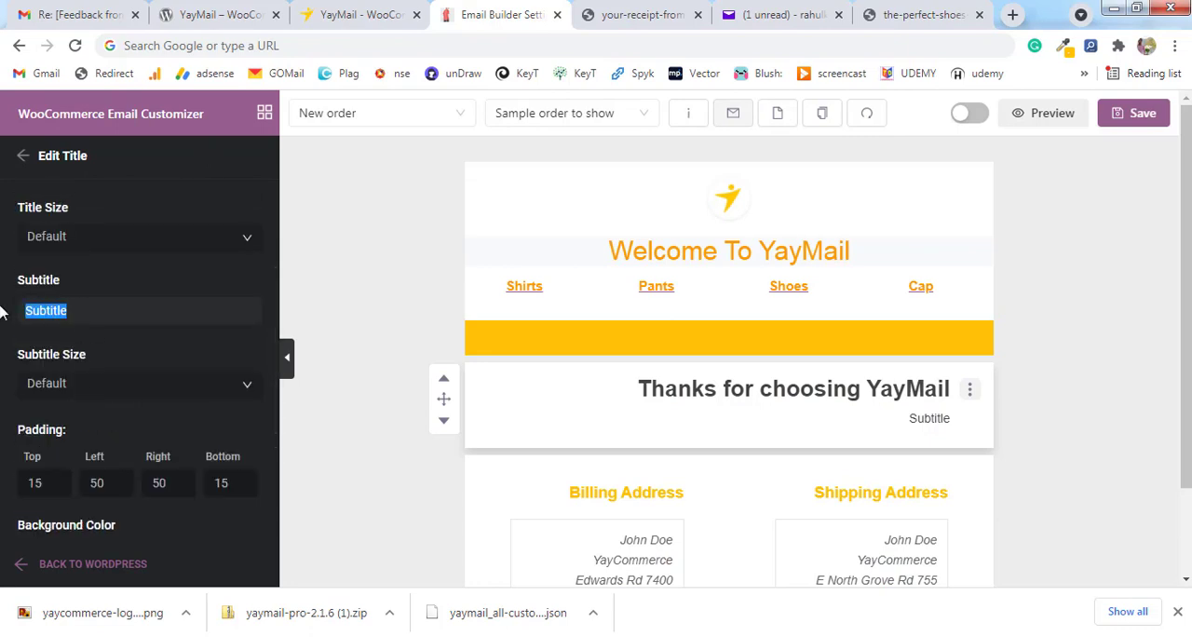
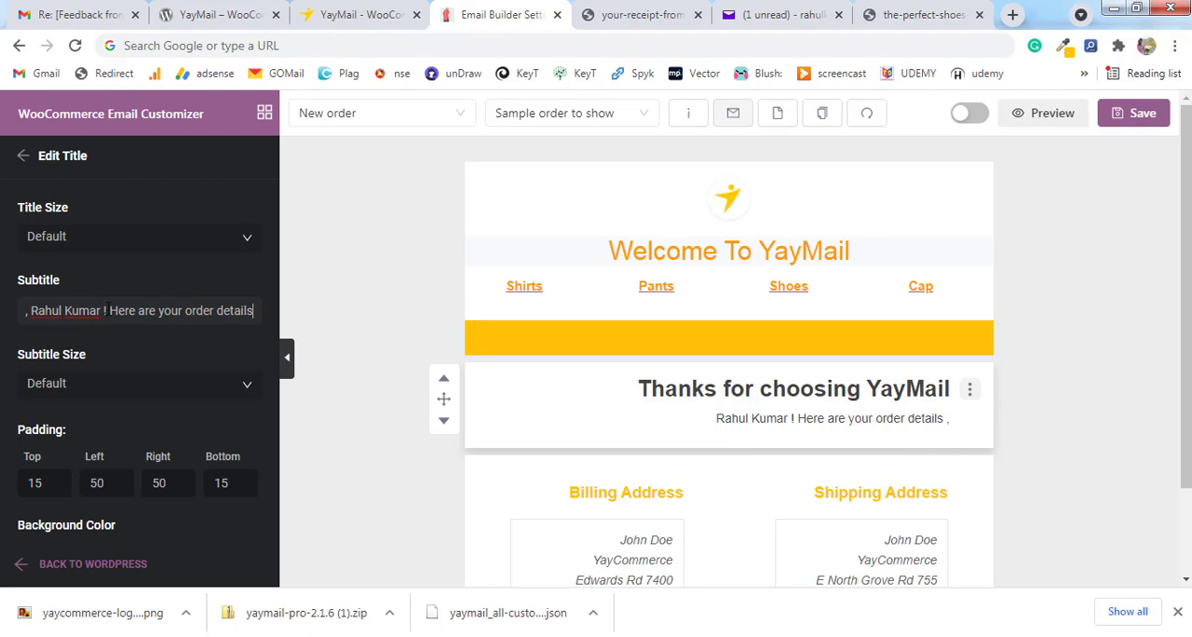
drag(58, 311, 26, 311)
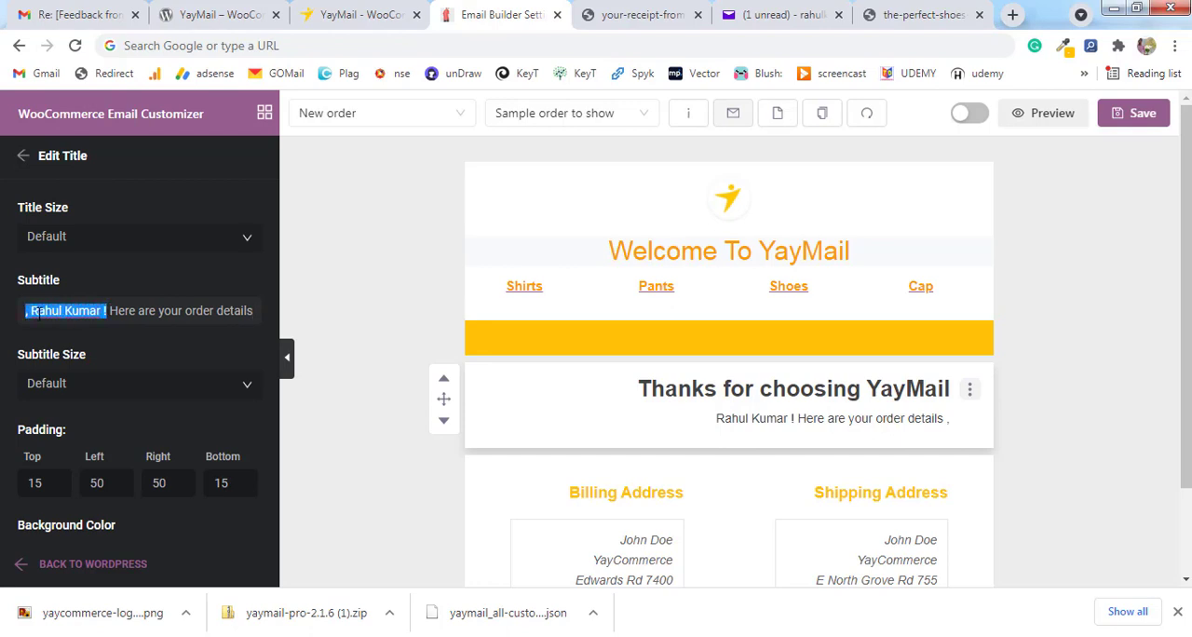
key(BackSpace)
Sample the pale section background on the YayCommerce page and apply F8F9FA as the Title element's background color.
scroll(185, 319, down, 1)
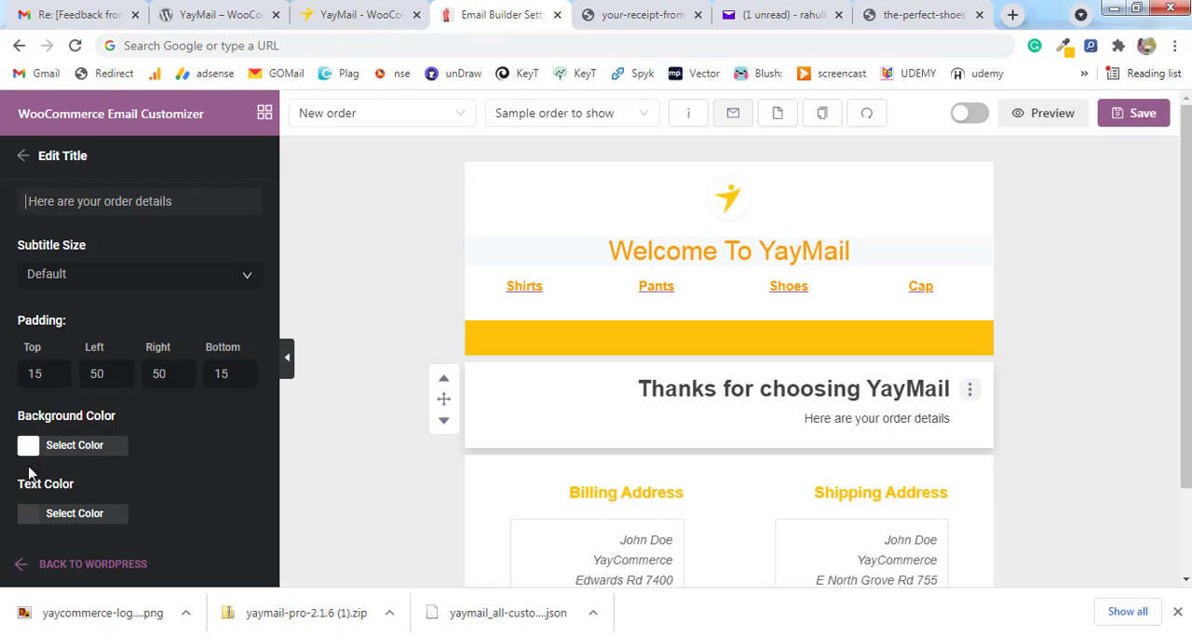
click(116, 445)
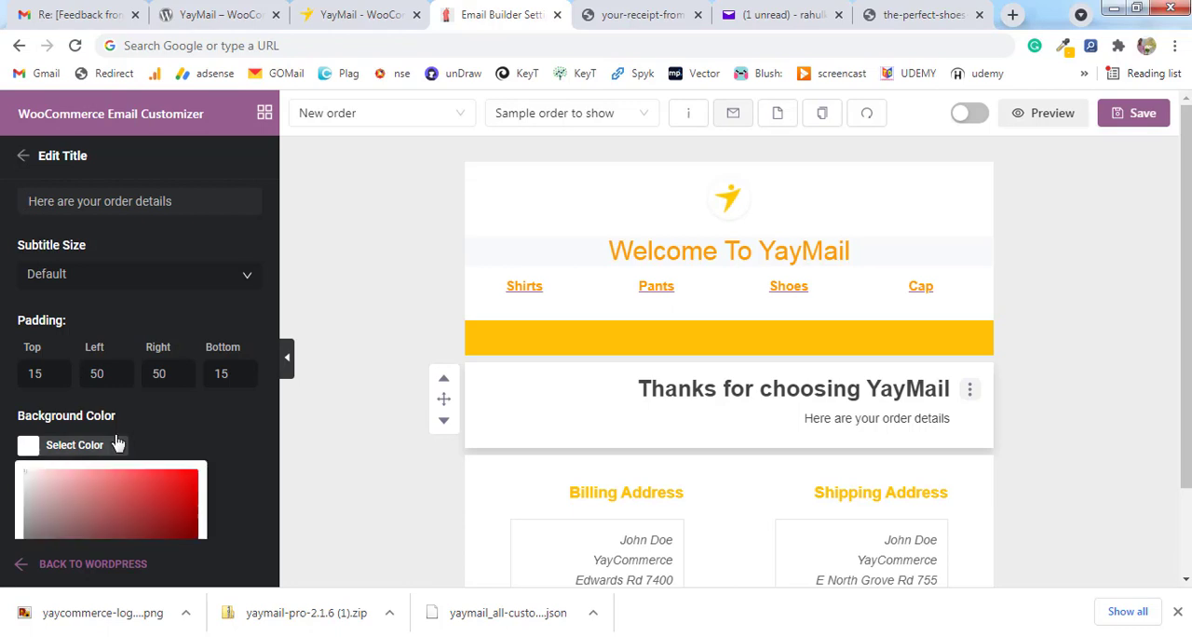
click(363, 15)
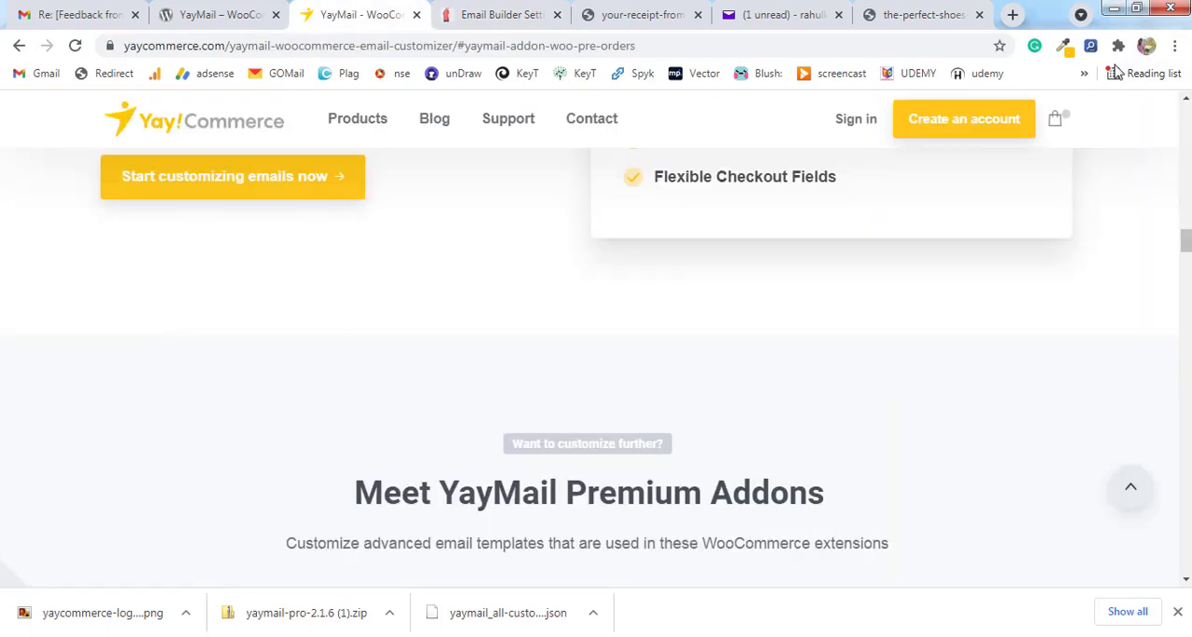
click(1063, 46)
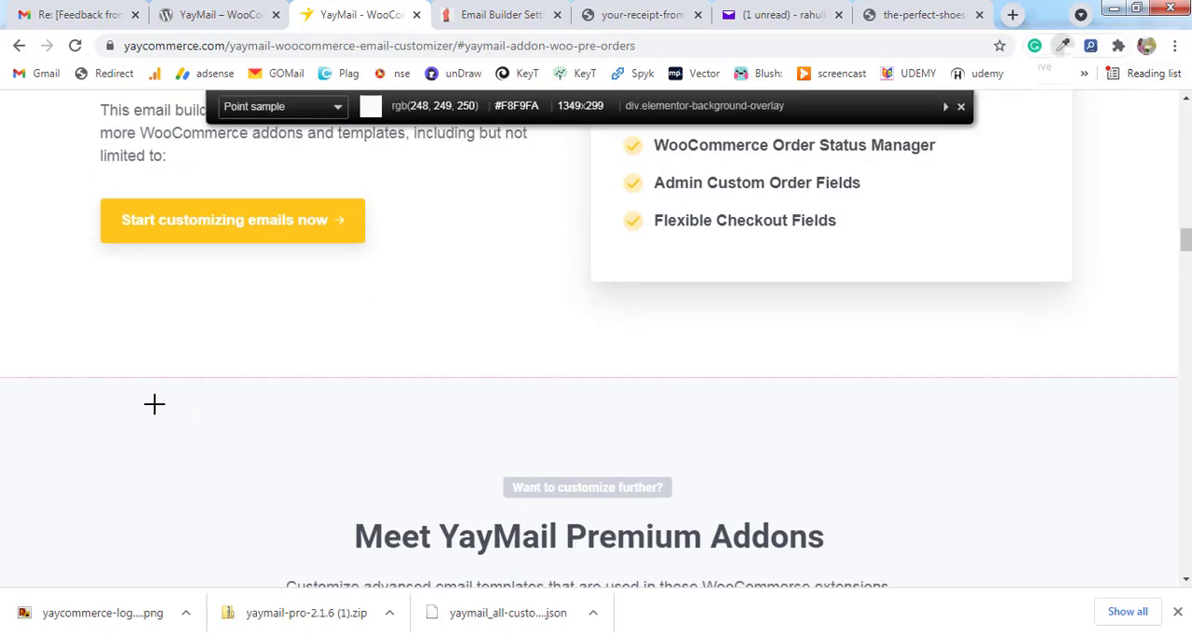
click(155, 403)
click(527, 13)
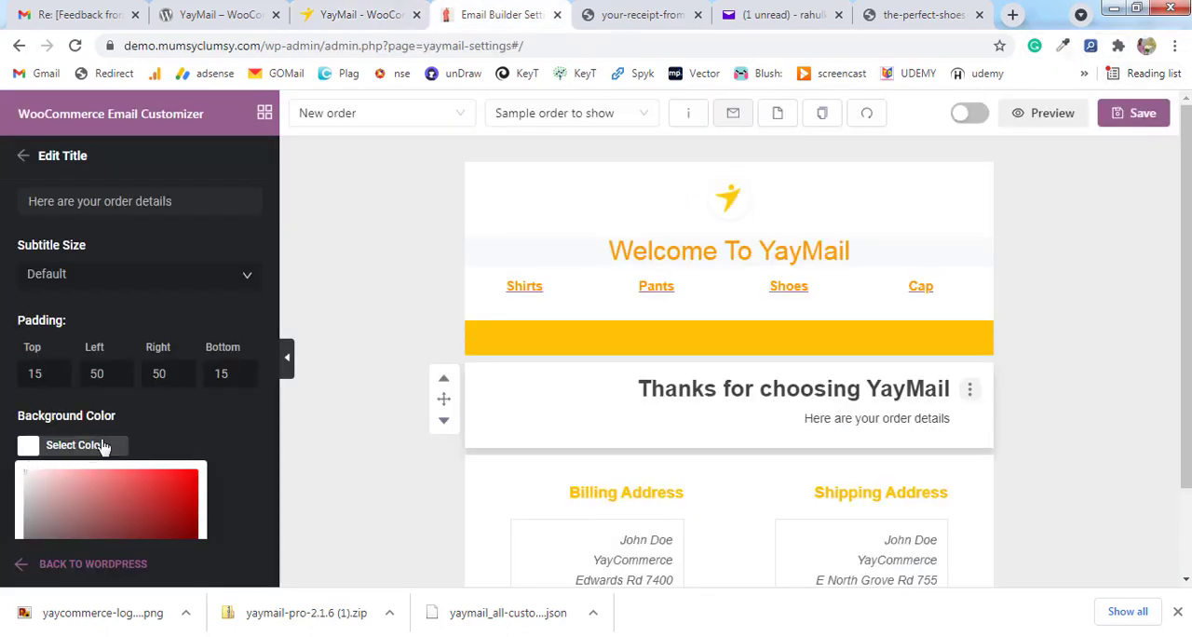
scroll(104, 447, down, 2)
drag(65, 468, 31, 470)
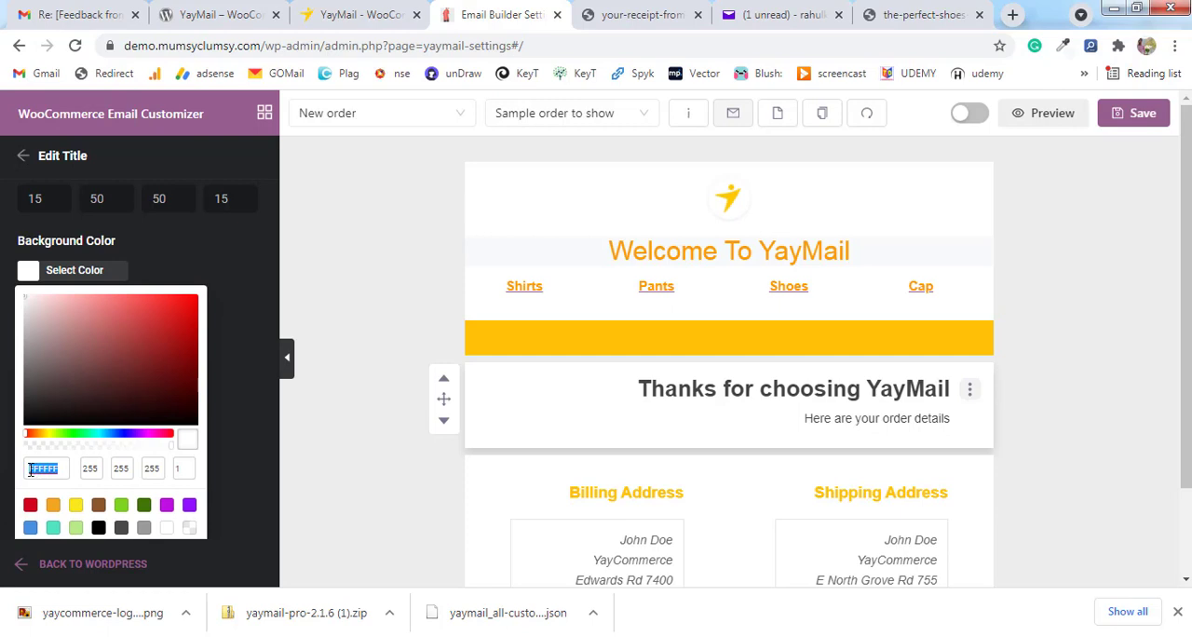
key(ctrl+v)
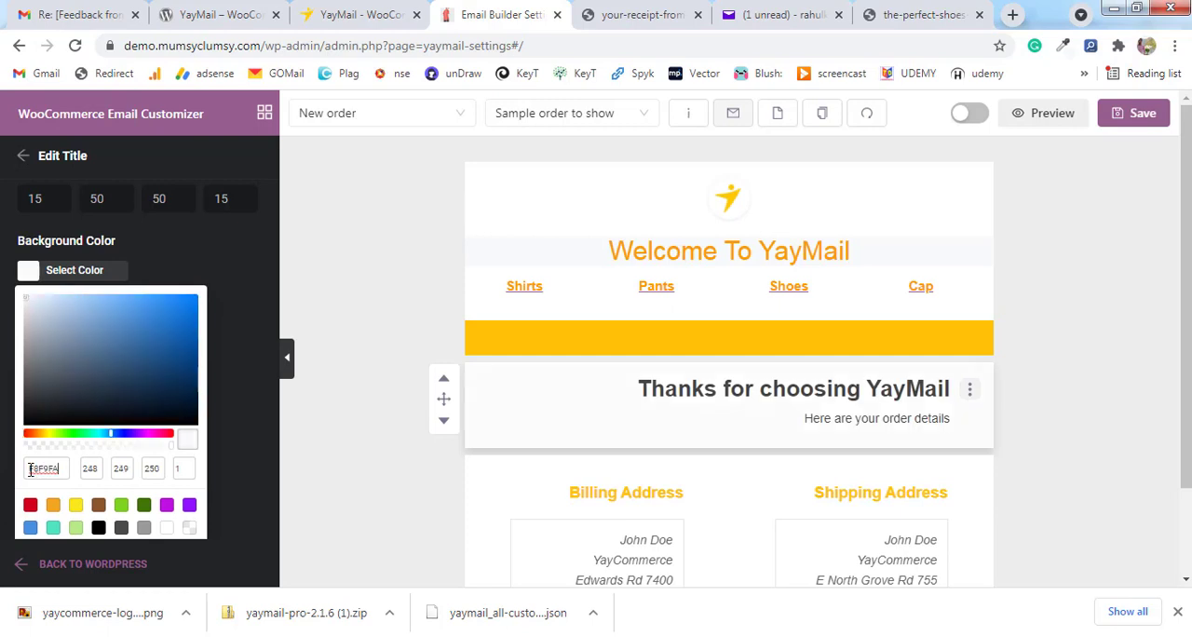
click(316, 332)
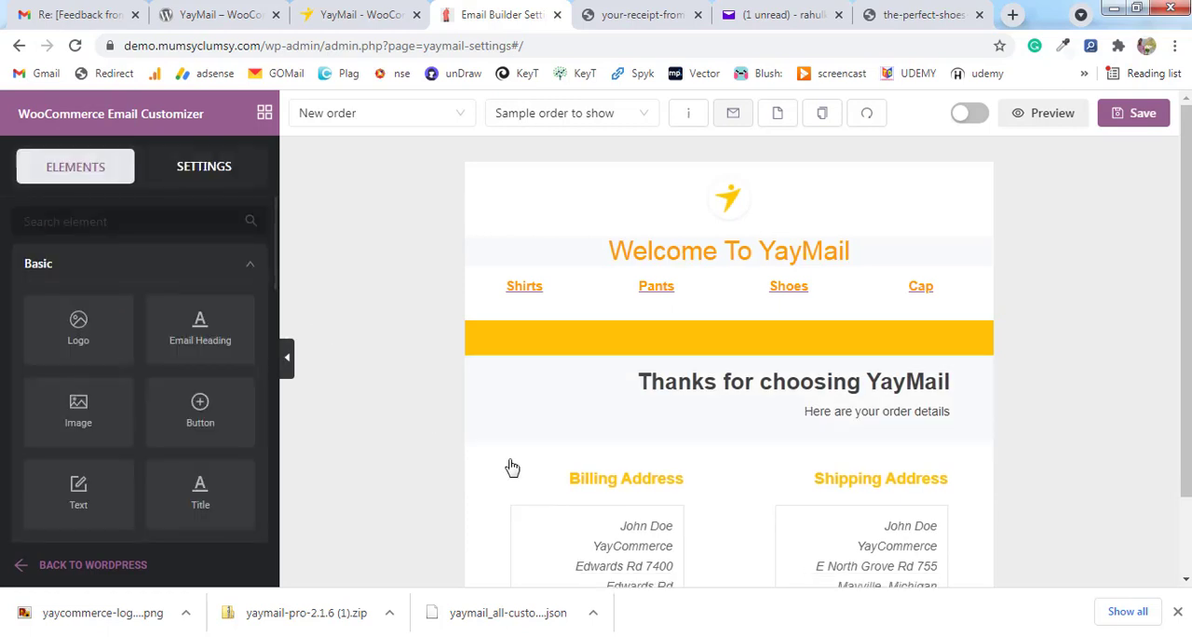
scroll(813, 373, down, 1)
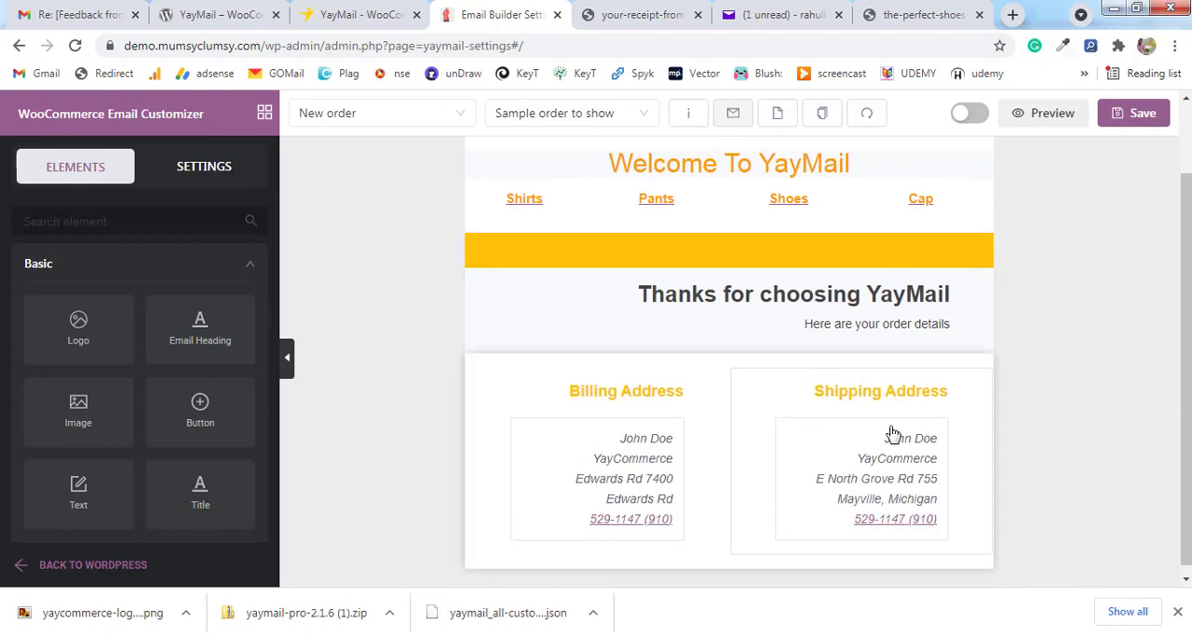
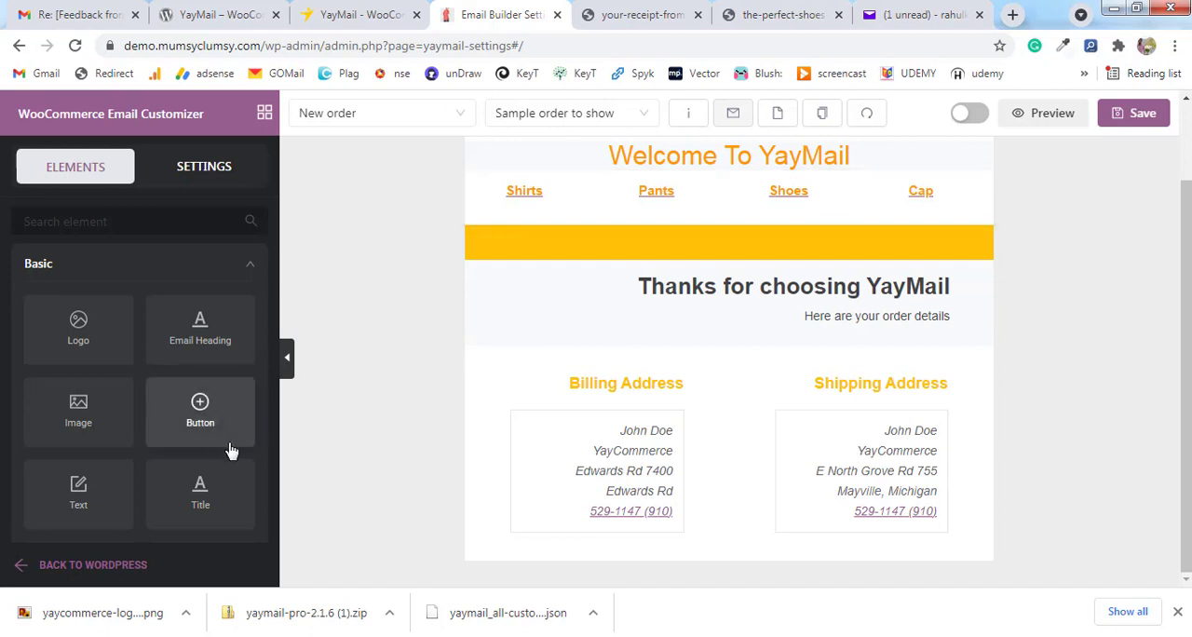
Add an Image element below the billing and shipping address blocks of the New order email.
scroll(200, 438, down, 1)
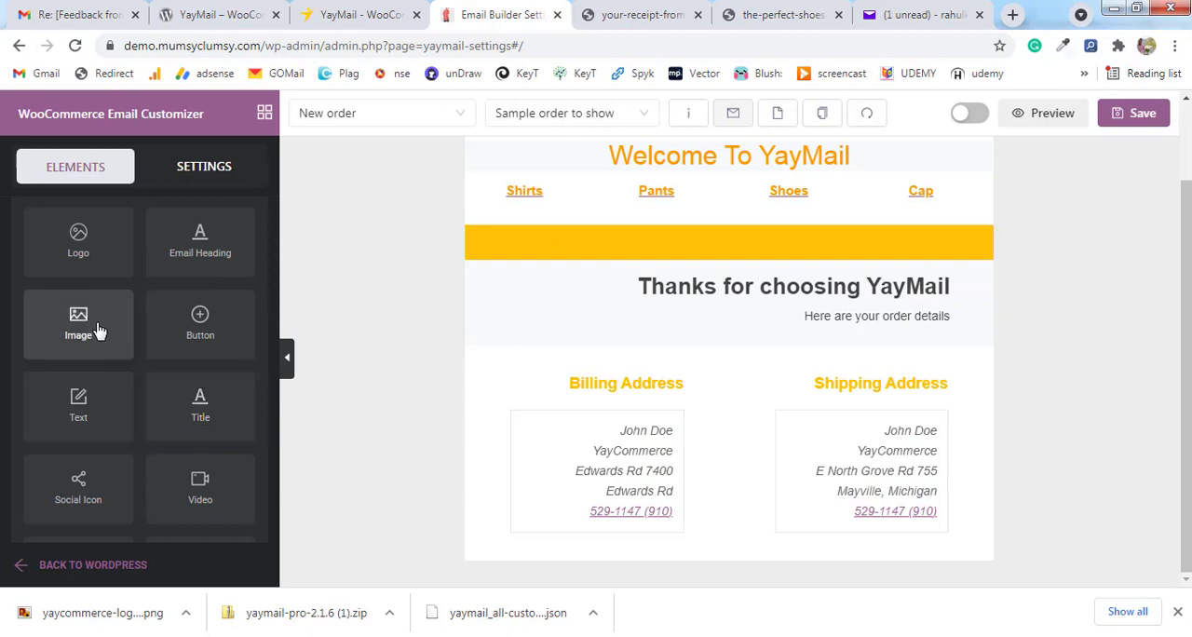
scroll(99, 335, down, 1)
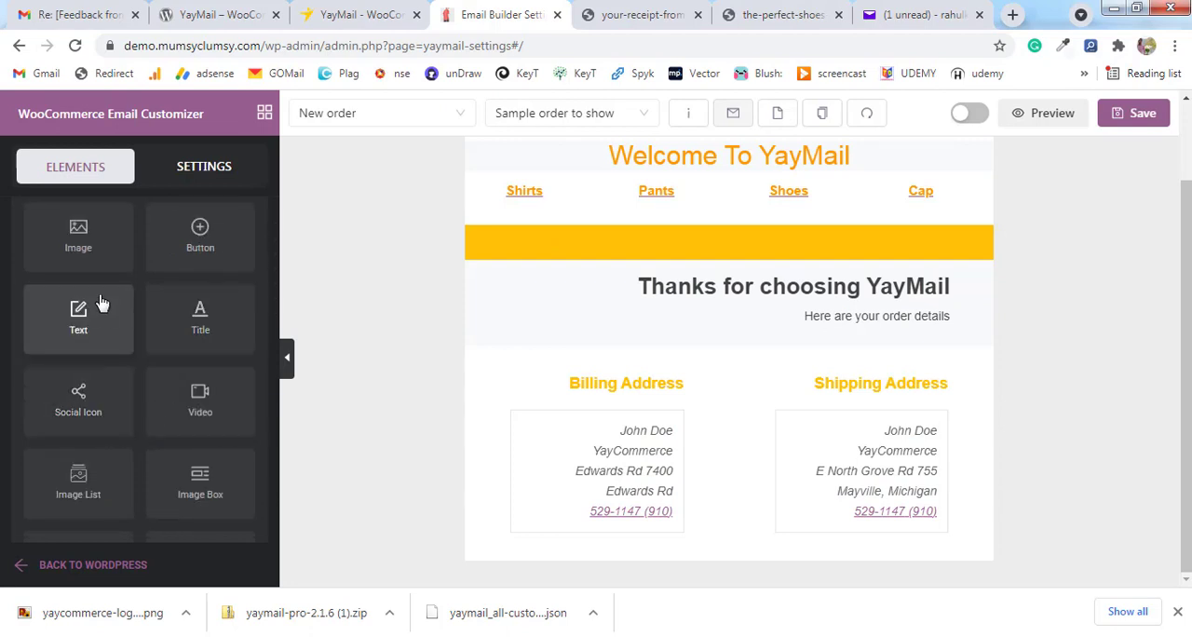
drag(93, 261, 745, 541)
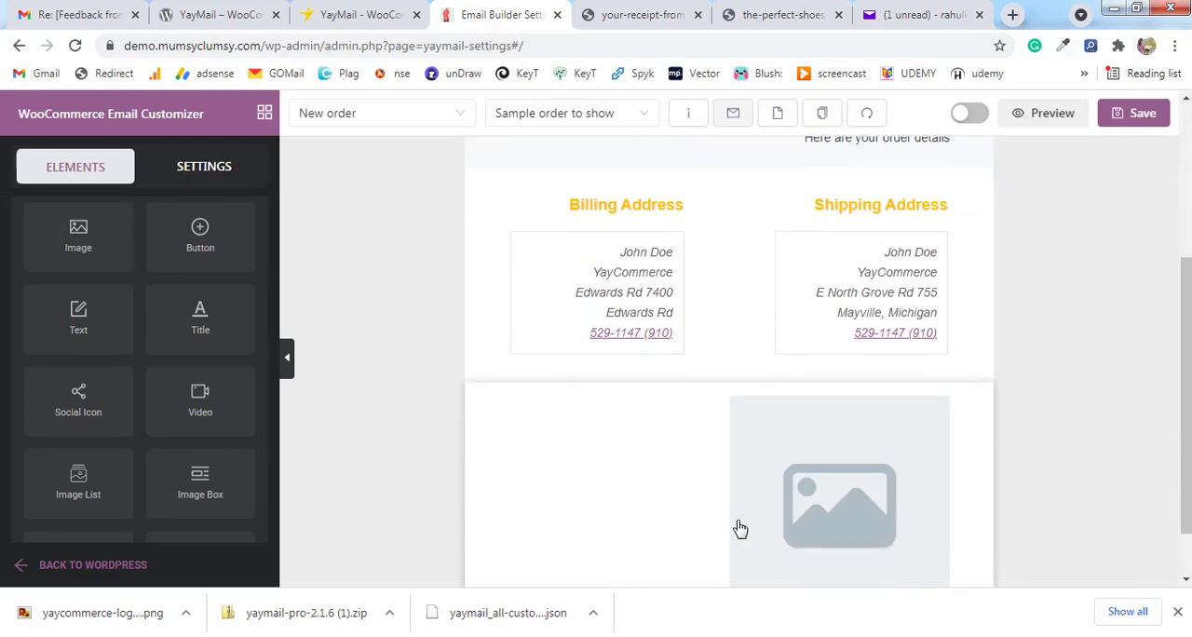
Replace the Image element's placeholder with the pink backpack picture wb06-red-0.jpg from the media library.
click(869, 434)
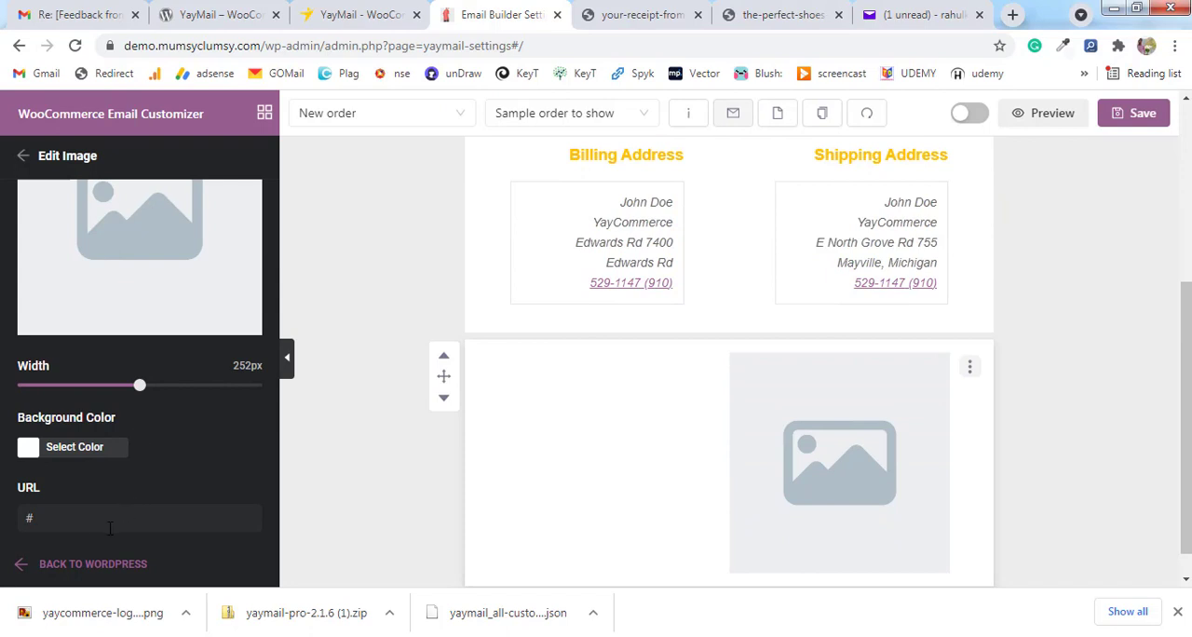
scroll(133, 330, up, 2)
click(133, 328)
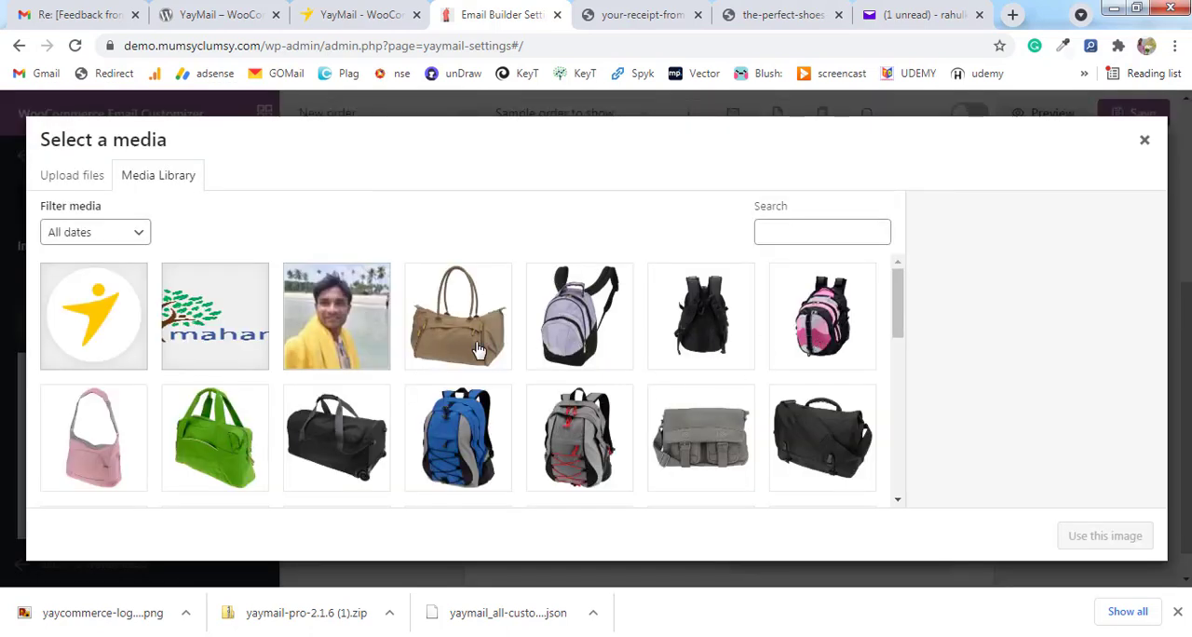
click(478, 350)
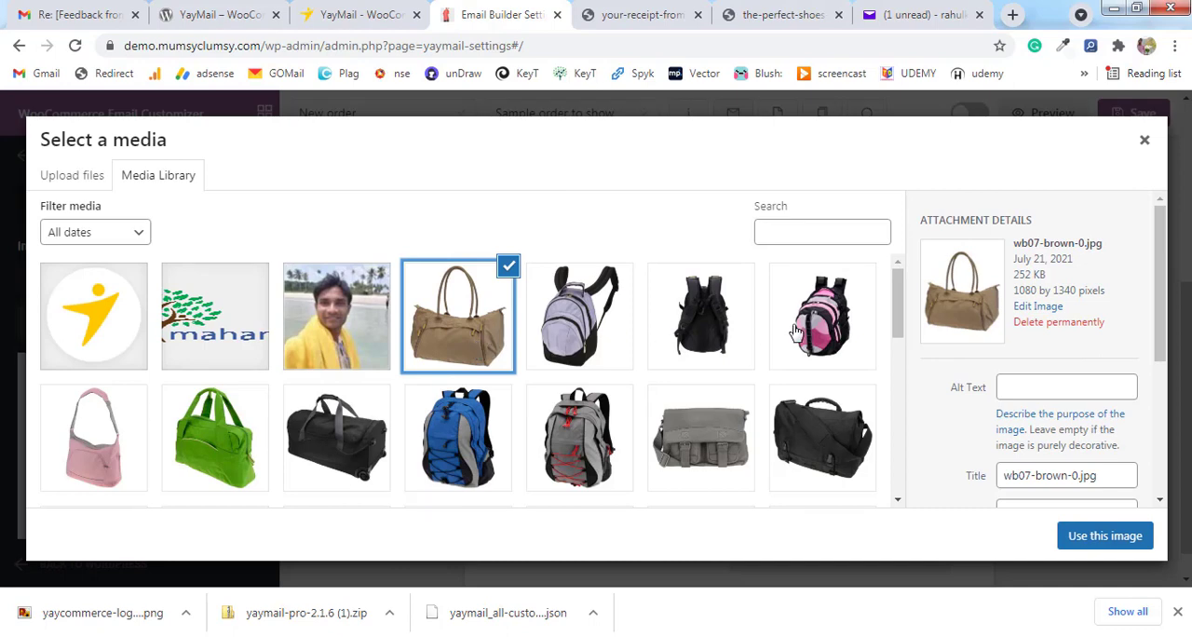
click(826, 358)
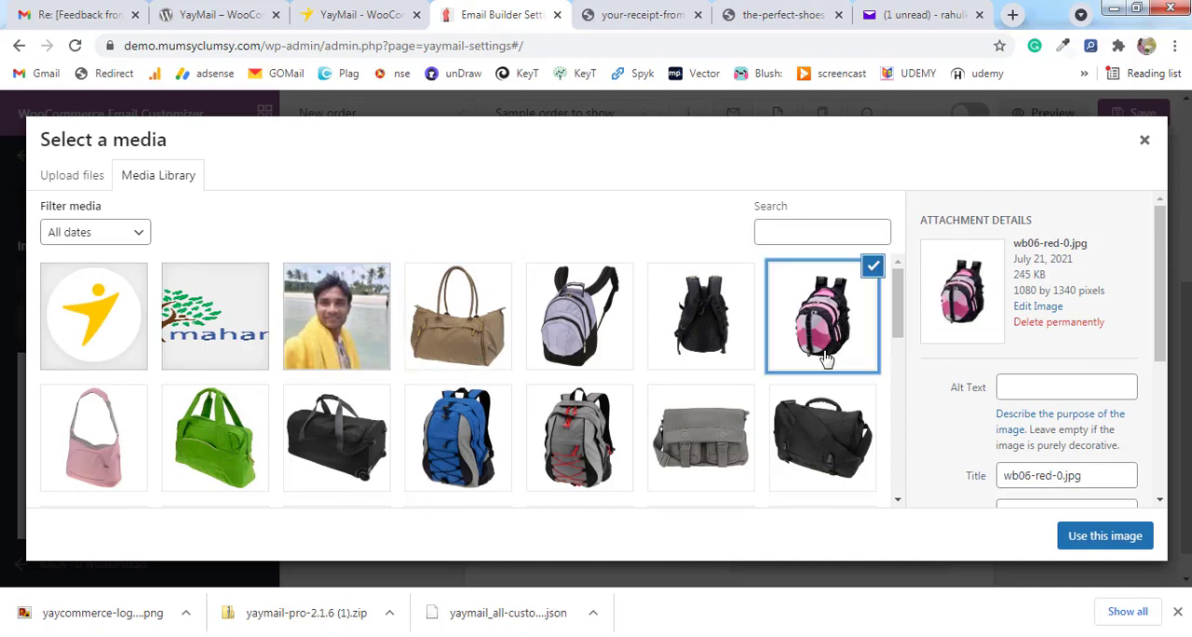
click(1106, 538)
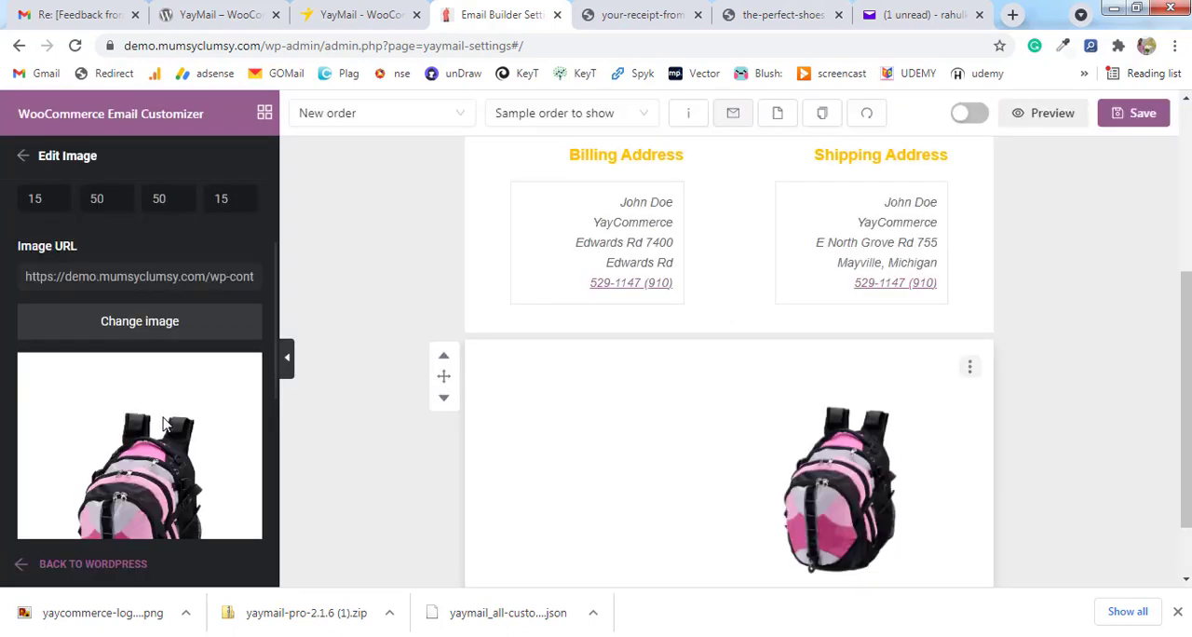
Widen the backpack image to 495 px and set its top, left, right and bottom padding to 0.
scroll(117, 449, down, 3)
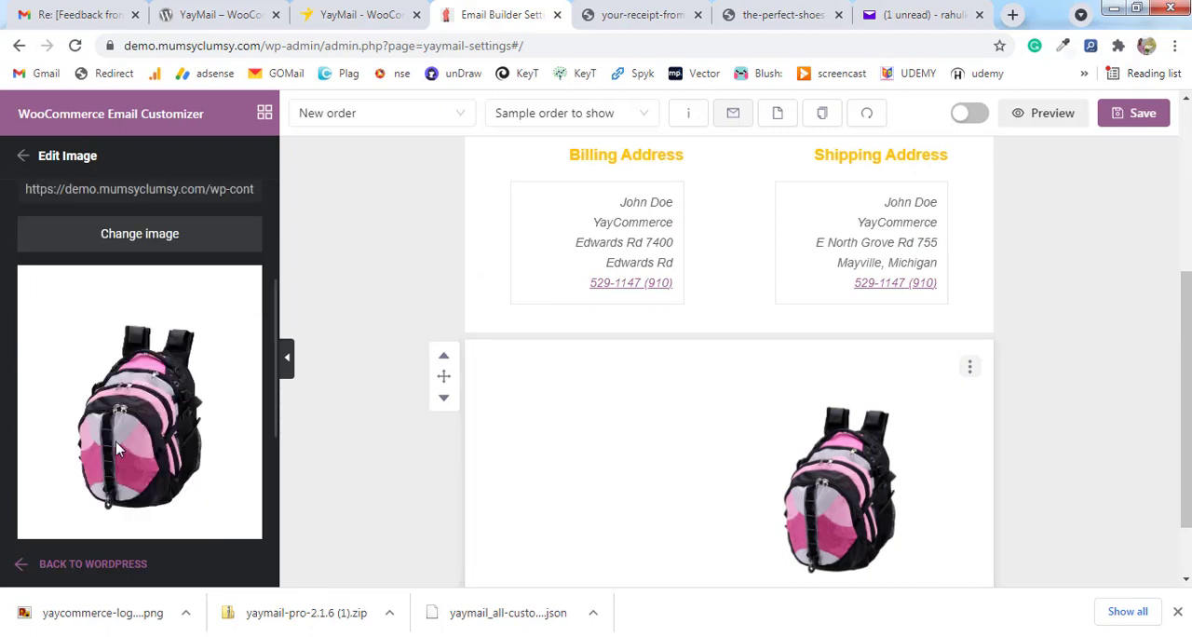
drag(140, 444, 259, 460)
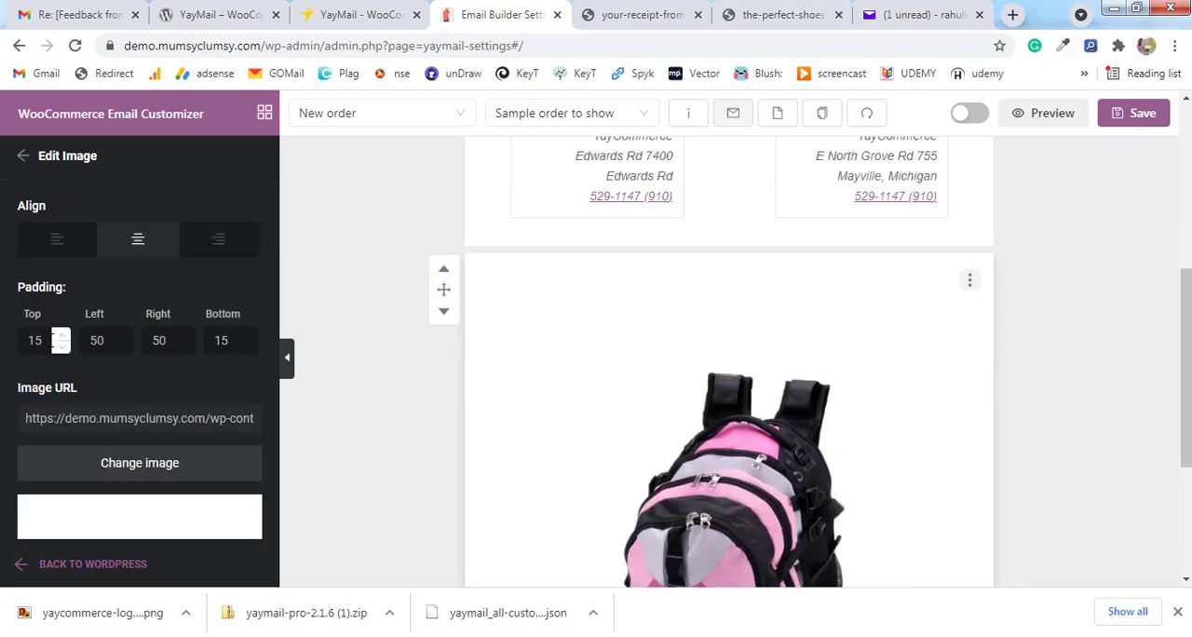
drag(50, 342, 13, 345)
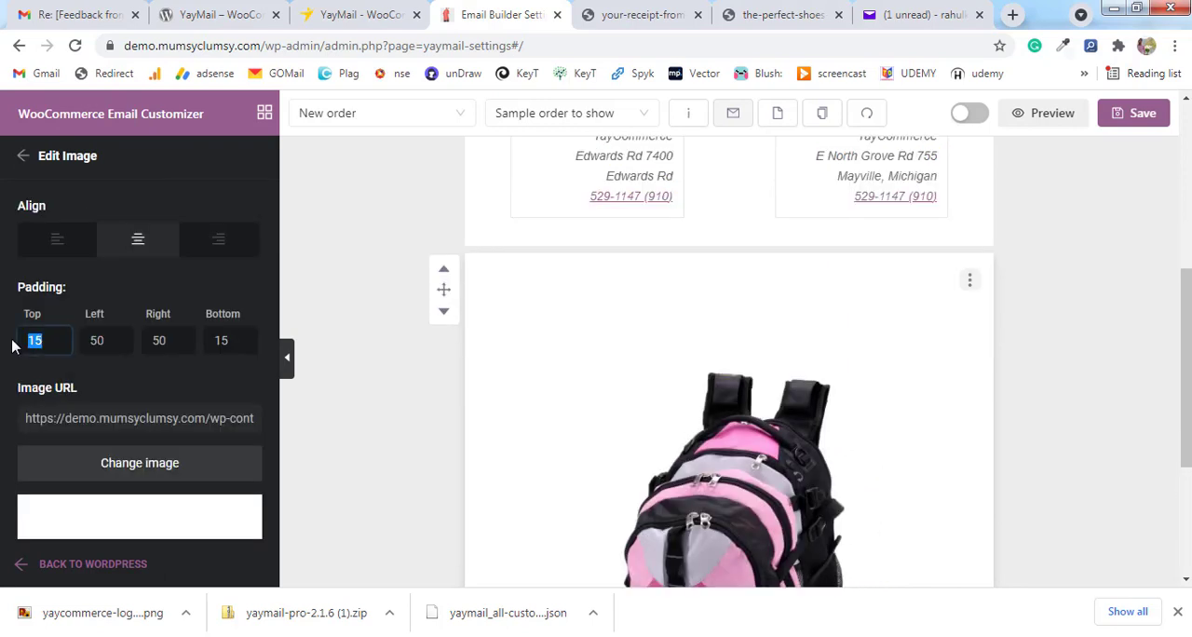
text(0)
key(Tab)
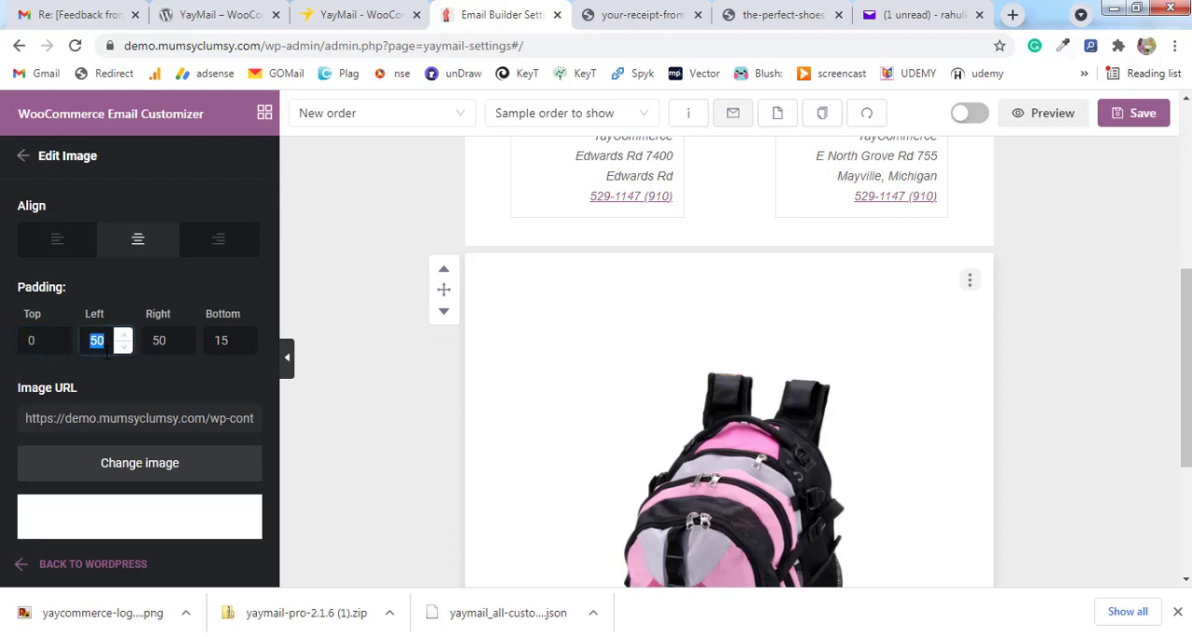
text(0)
key(Tab)
text(0)
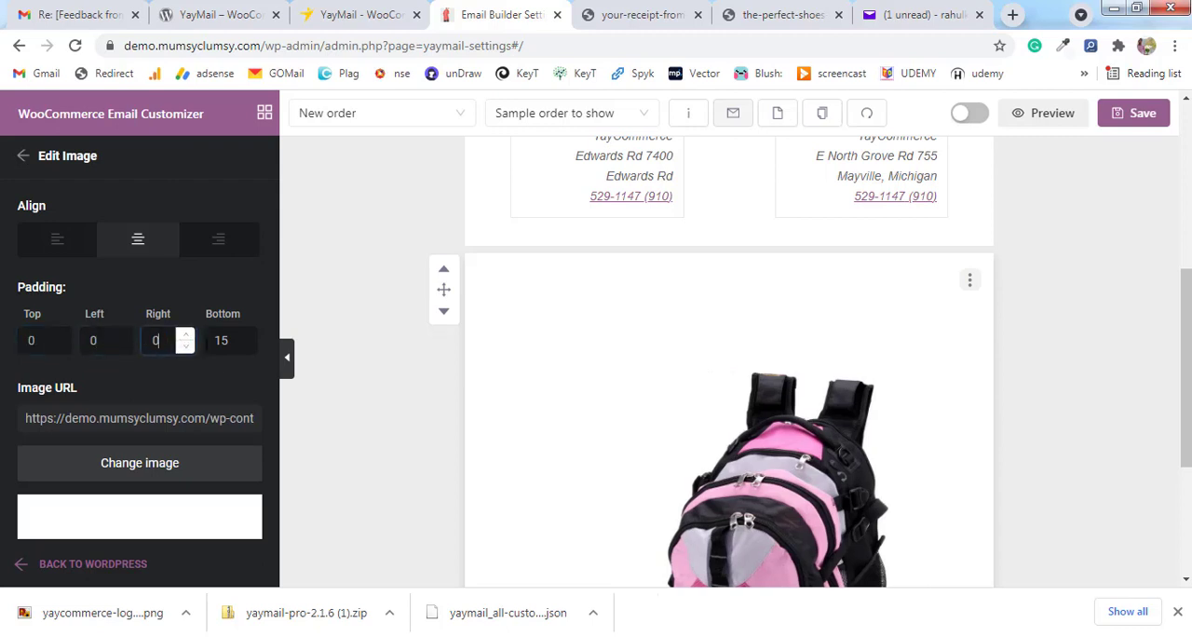
key(Tab)
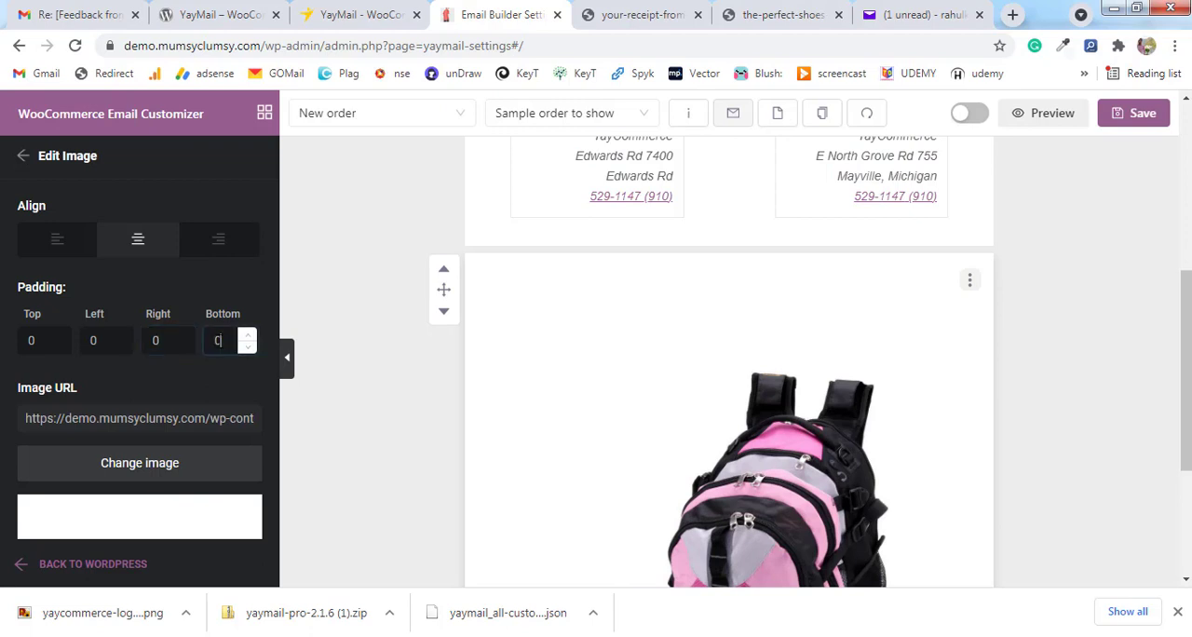
click(335, 344)
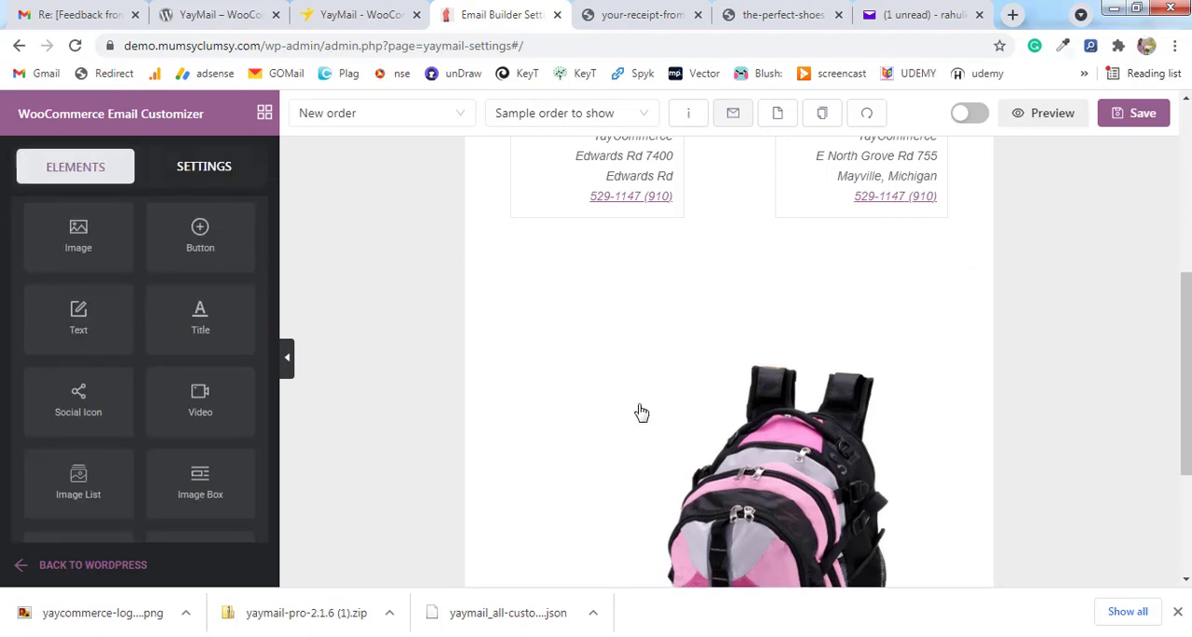
Increase the Image element's width to 579 px and check how the picture fills the email body.
click(778, 438)
scroll(119, 427, down, 1)
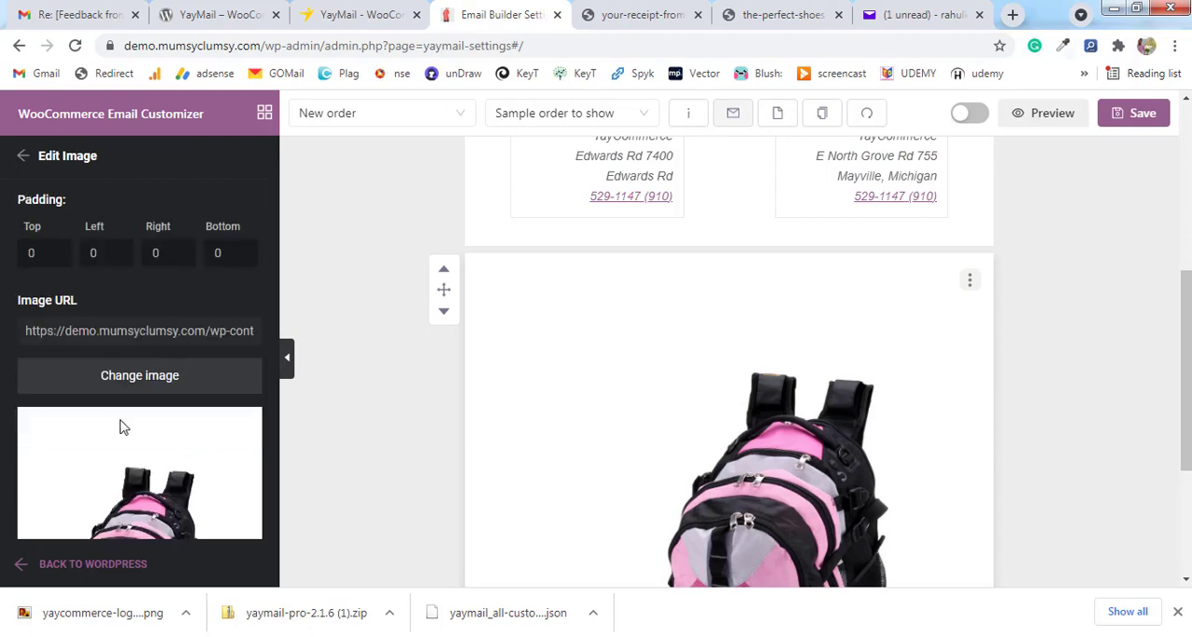
scroll(119, 426, down, 3)
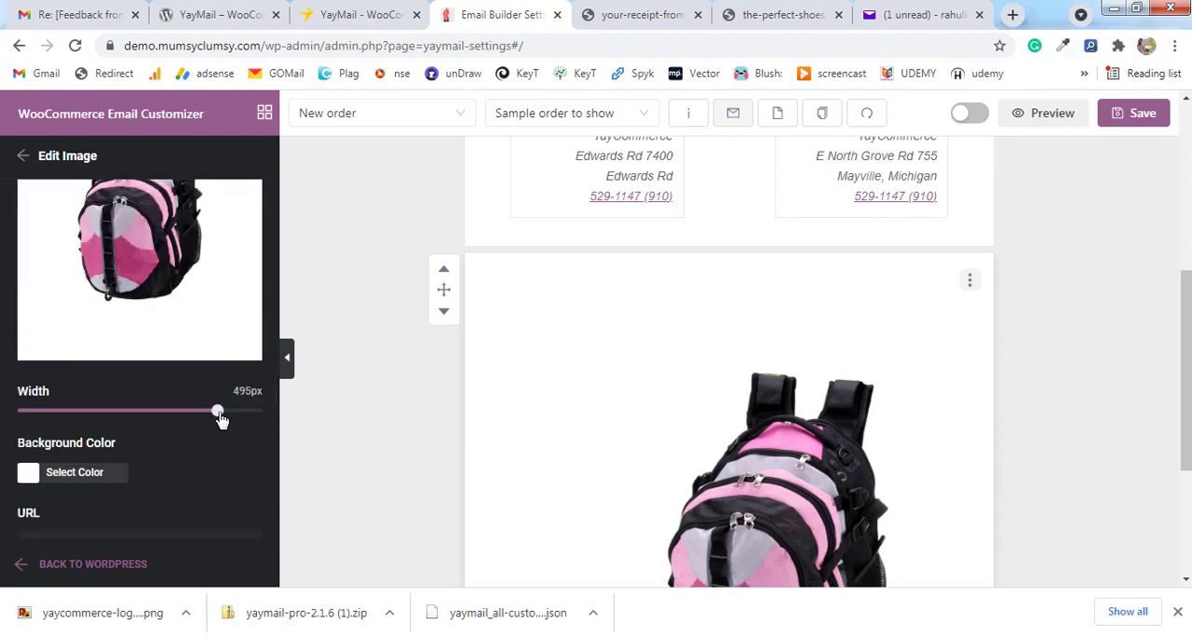
drag(221, 416, 255, 424)
scroll(1024, 439, down, 4)
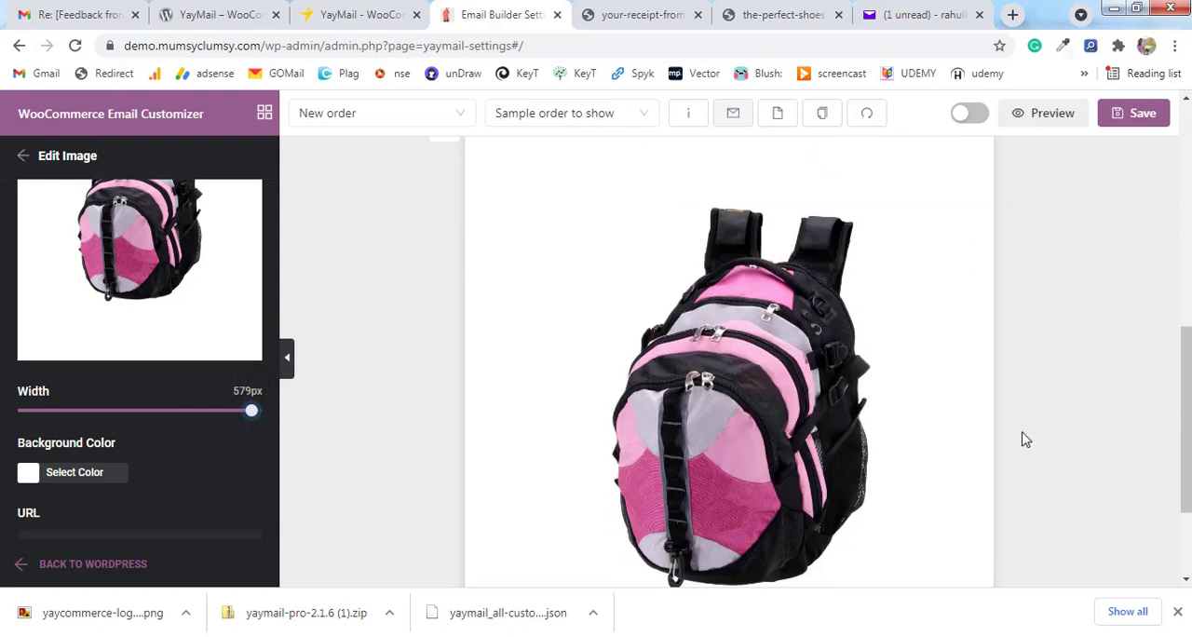
scroll(1022, 438, up, 4)
scroll(1021, 439, down, 5)
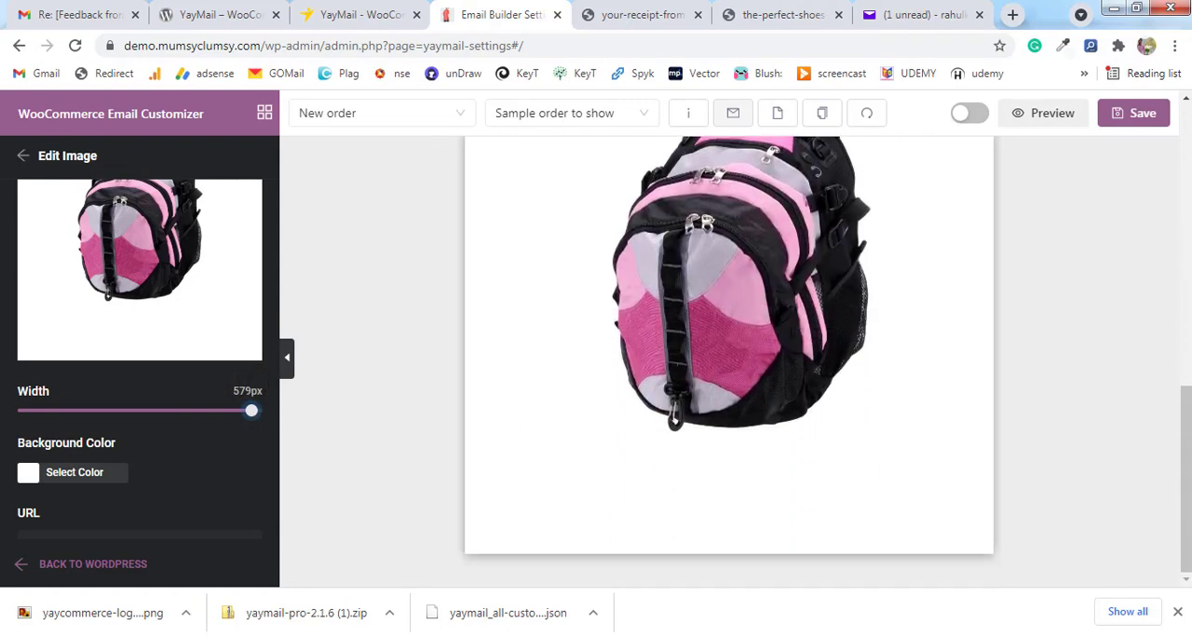
scroll(569, 420, up, 3)
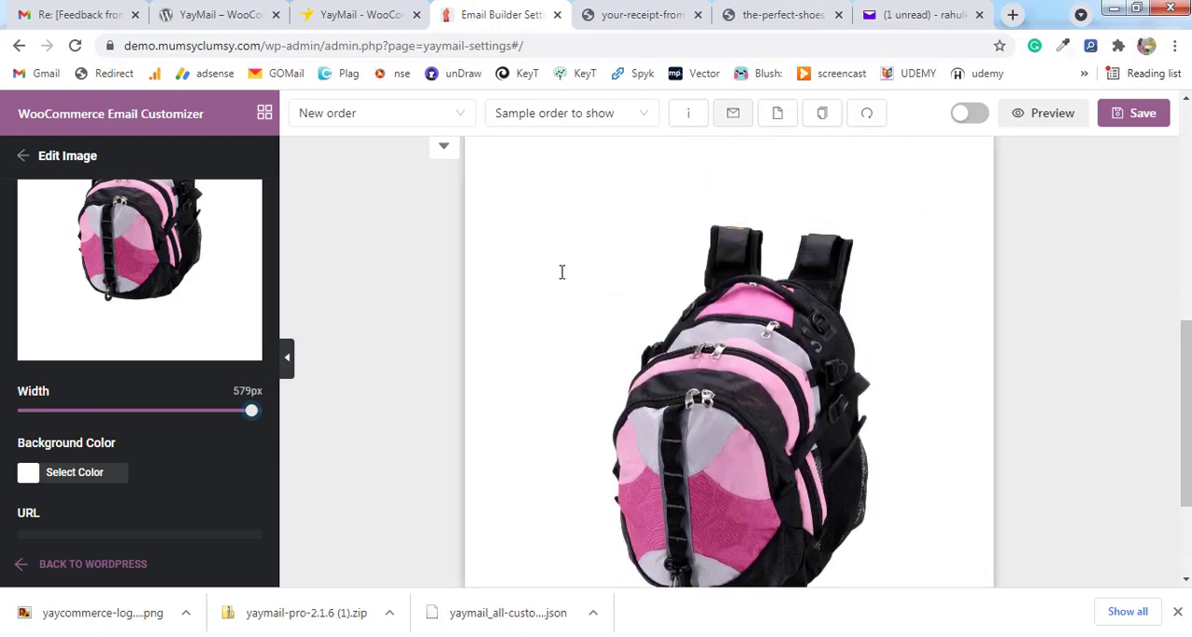
scroll(518, 381, down, 3)
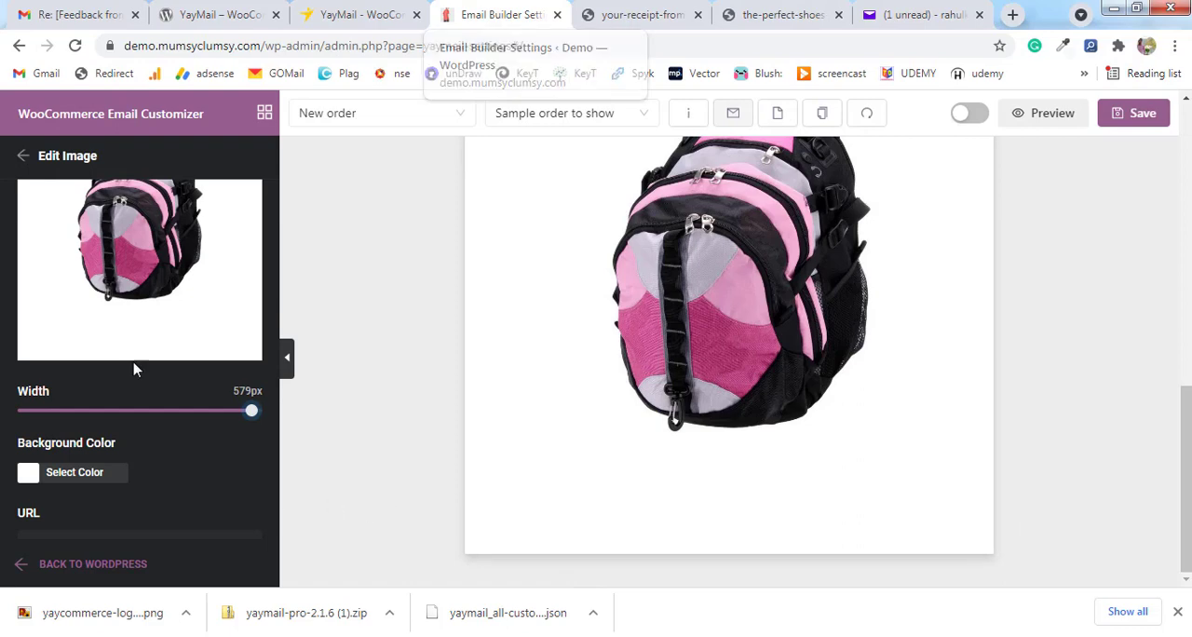
Sample the yellow of the "Start customizing emails now" button on the YayCommerce page and apply FFC206 as the Image element's background color.
click(42, 477)
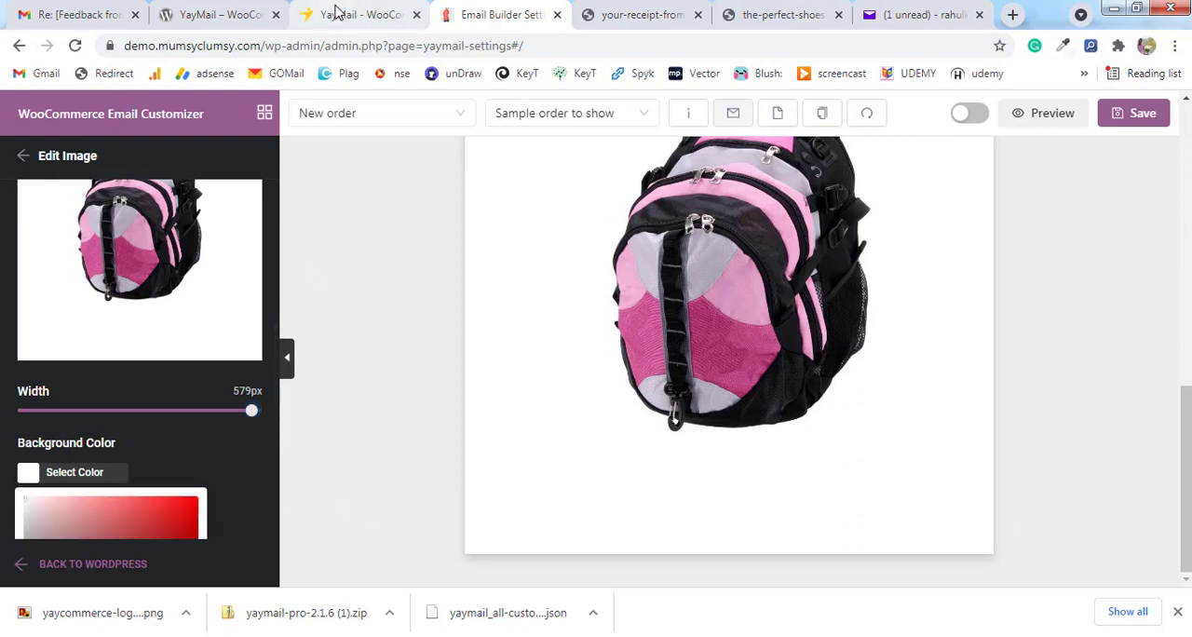
click(336, 15)
click(1062, 46)
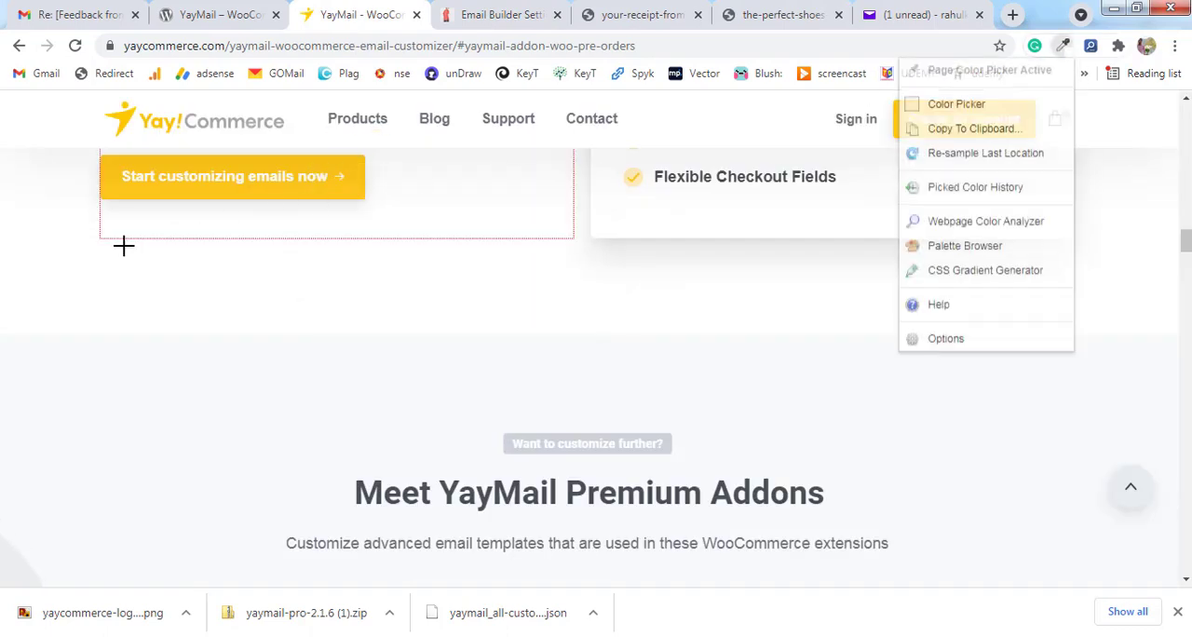
click(109, 207)
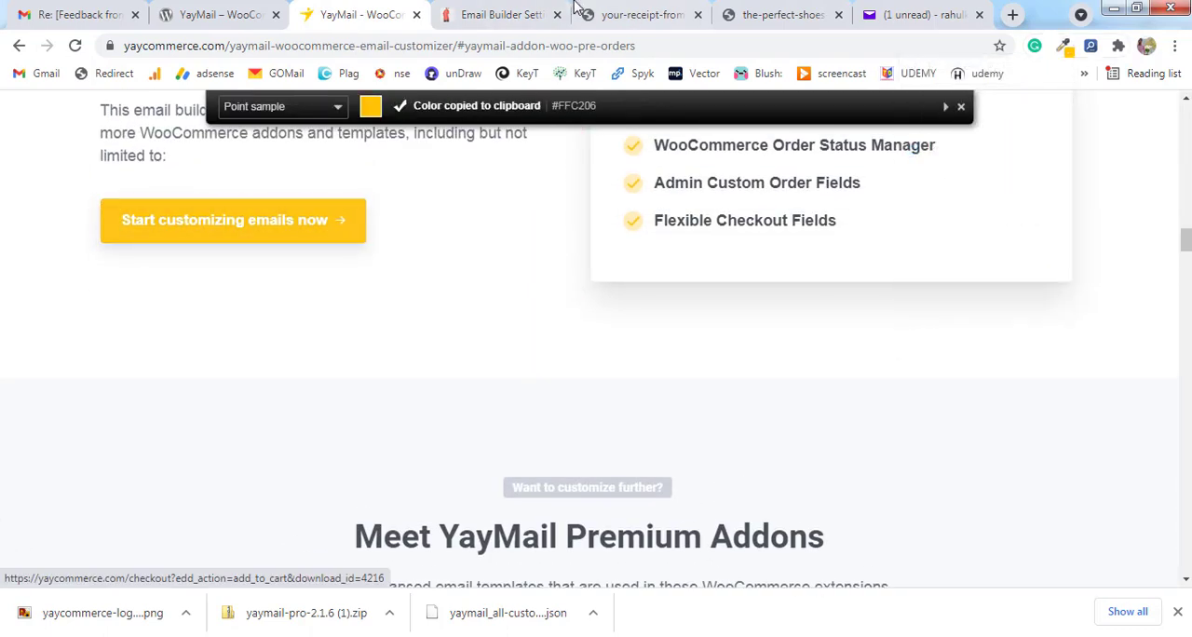
click(503, 15)
scroll(53, 449, down, 2)
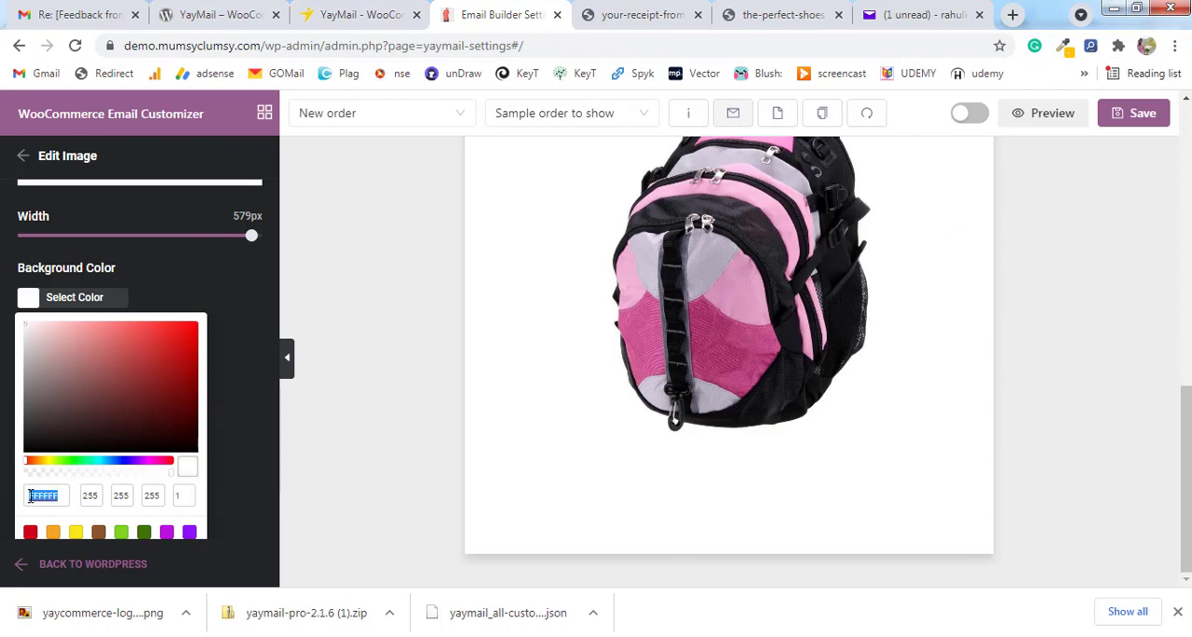
key(ctrl+v)
scroll(232, 451, up, 8)
scroll(231, 447, down, 1)
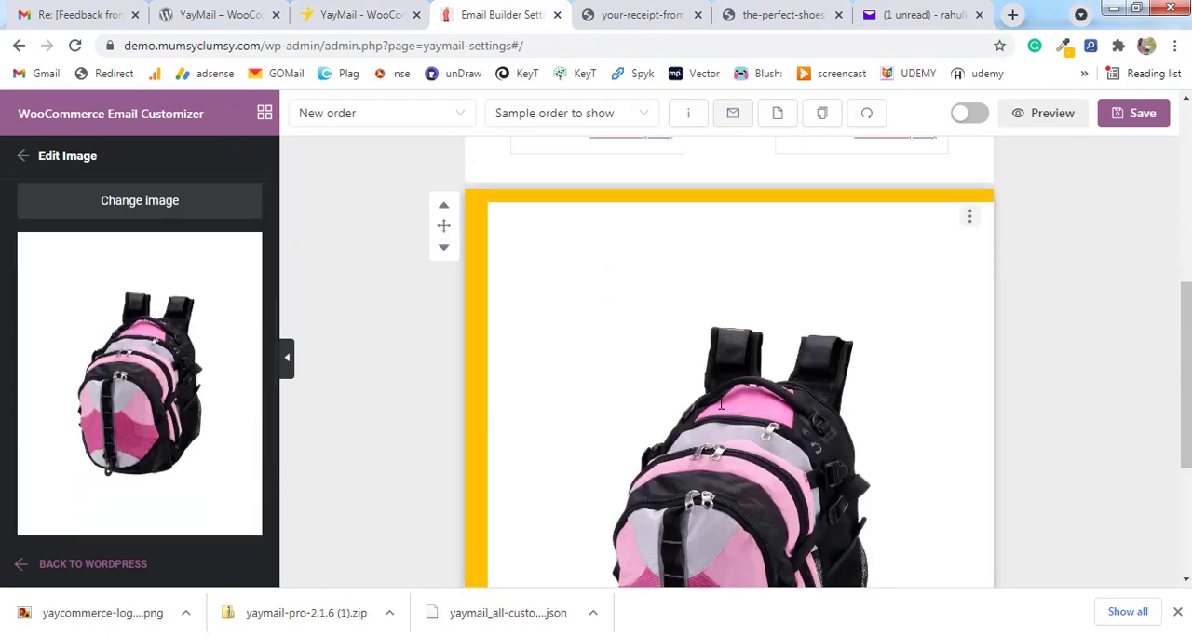
scroll(683, 370, down, 1)
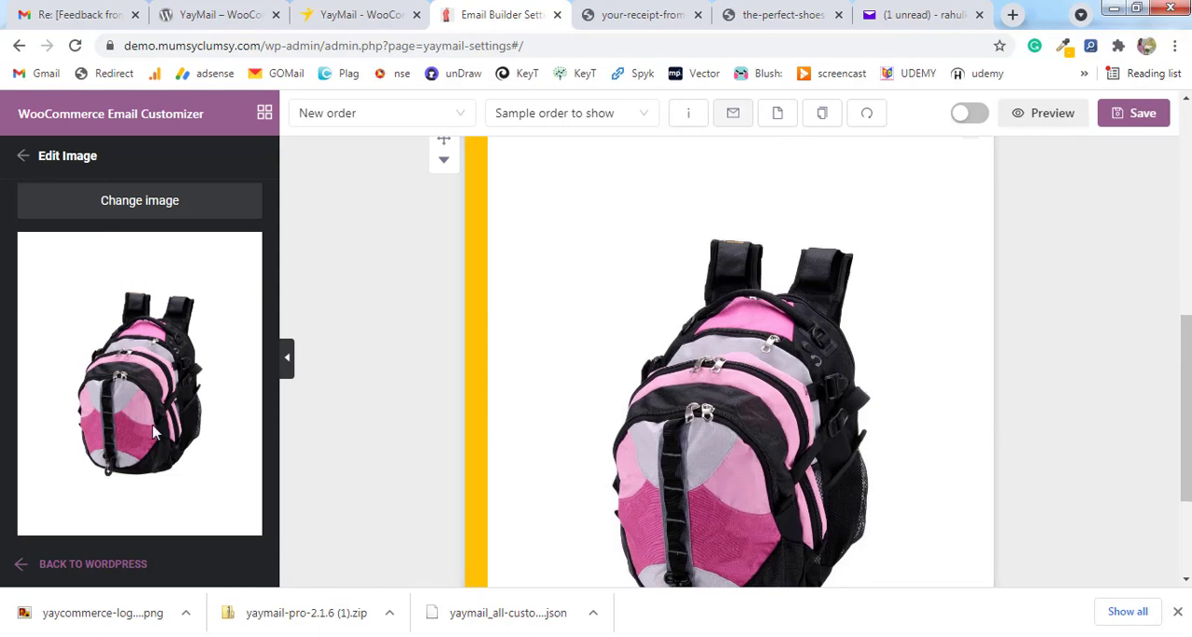
scroll(224, 434, down, 2)
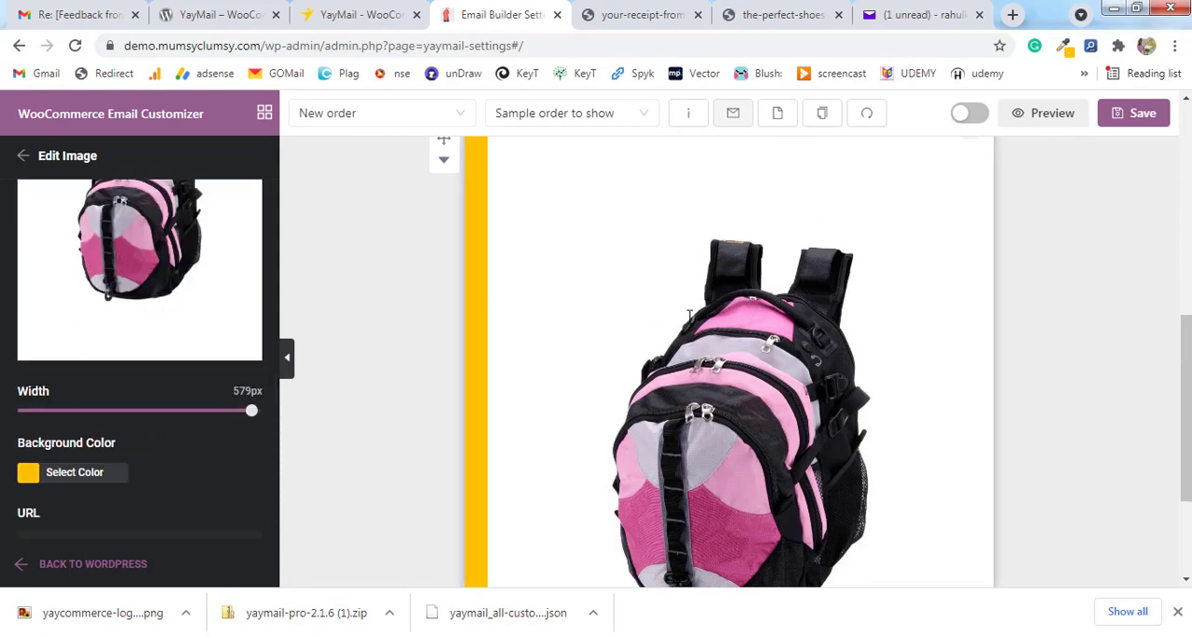
Upload the downloaded dance-shoes-png-transparent-dance-shoes-images-5.png to the media library and use it as the Image element's picture.
scroll(715, 347, up, 2)
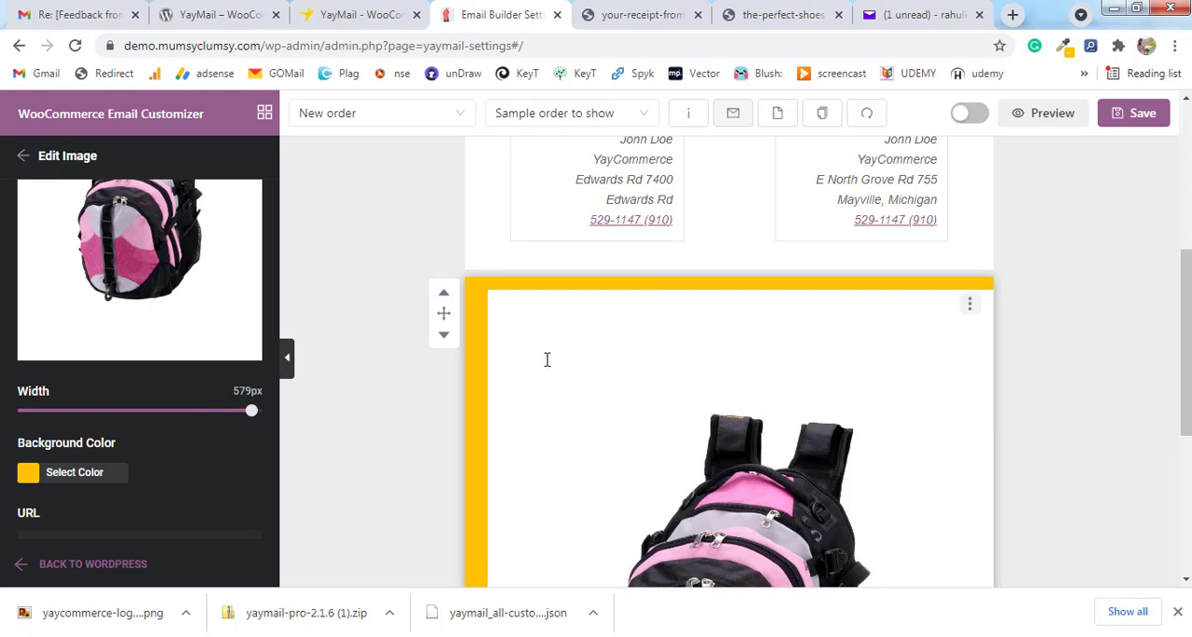
scroll(660, 445, up, 3)
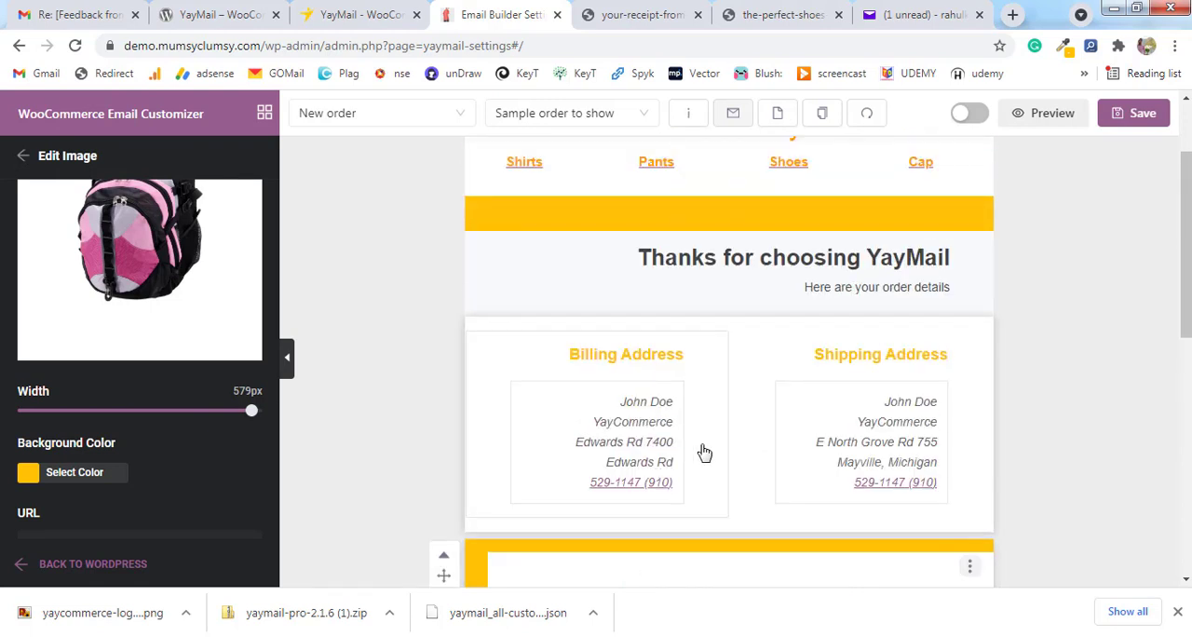
scroll(226, 364, down, 1)
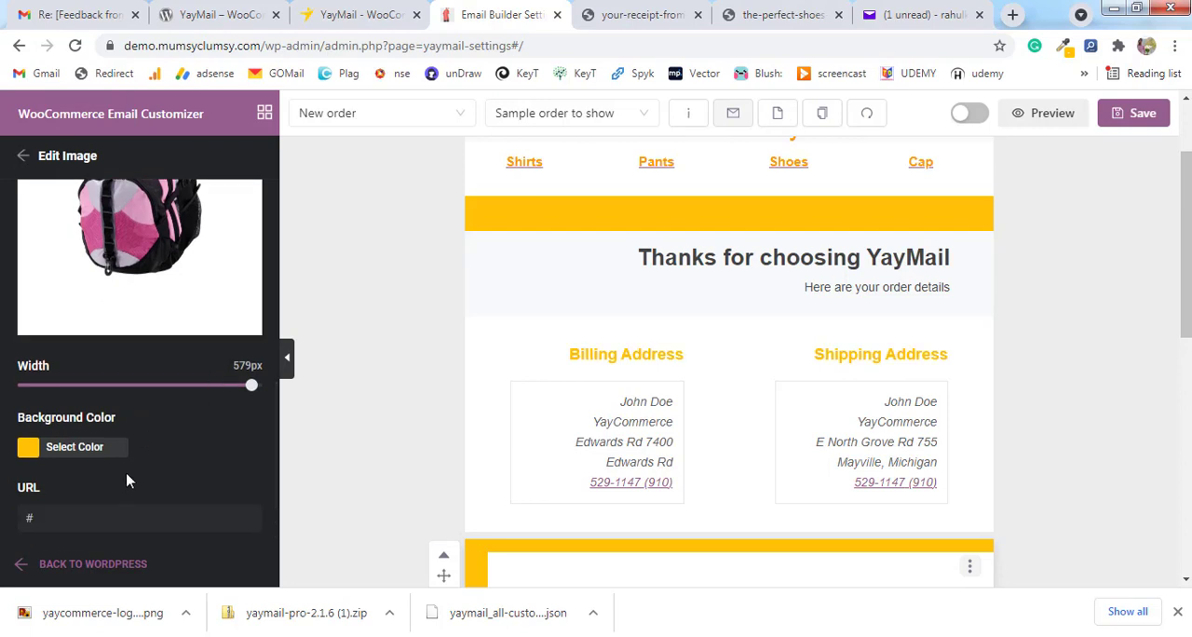
scroll(129, 481, up, 5)
click(163, 359)
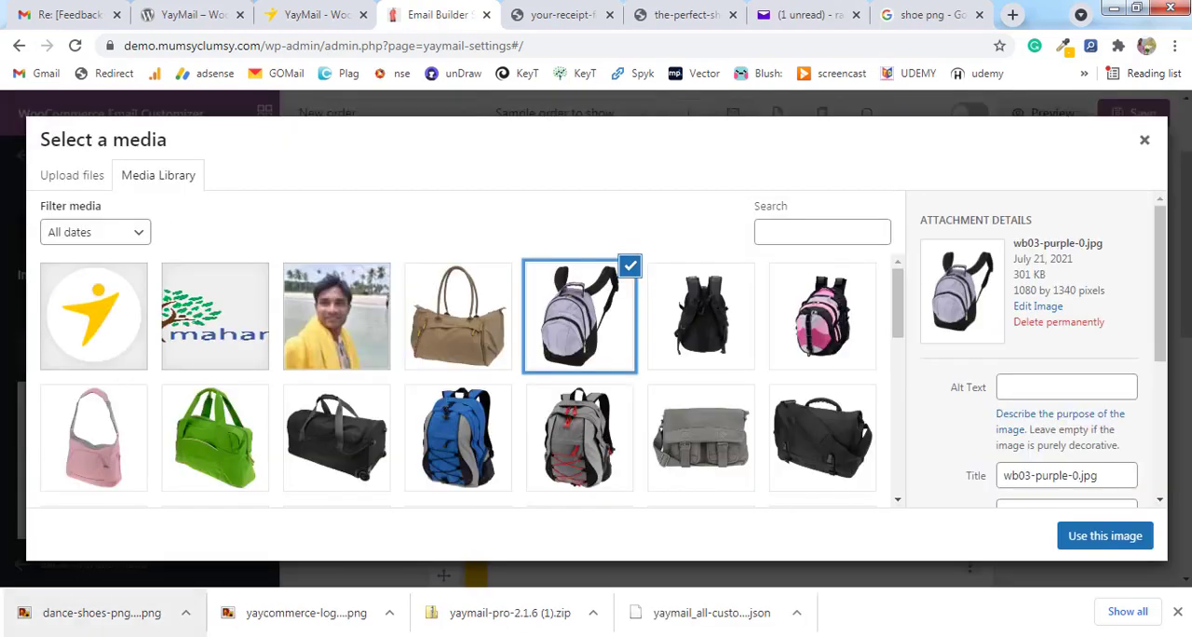
drag(102, 615, 428, 321)
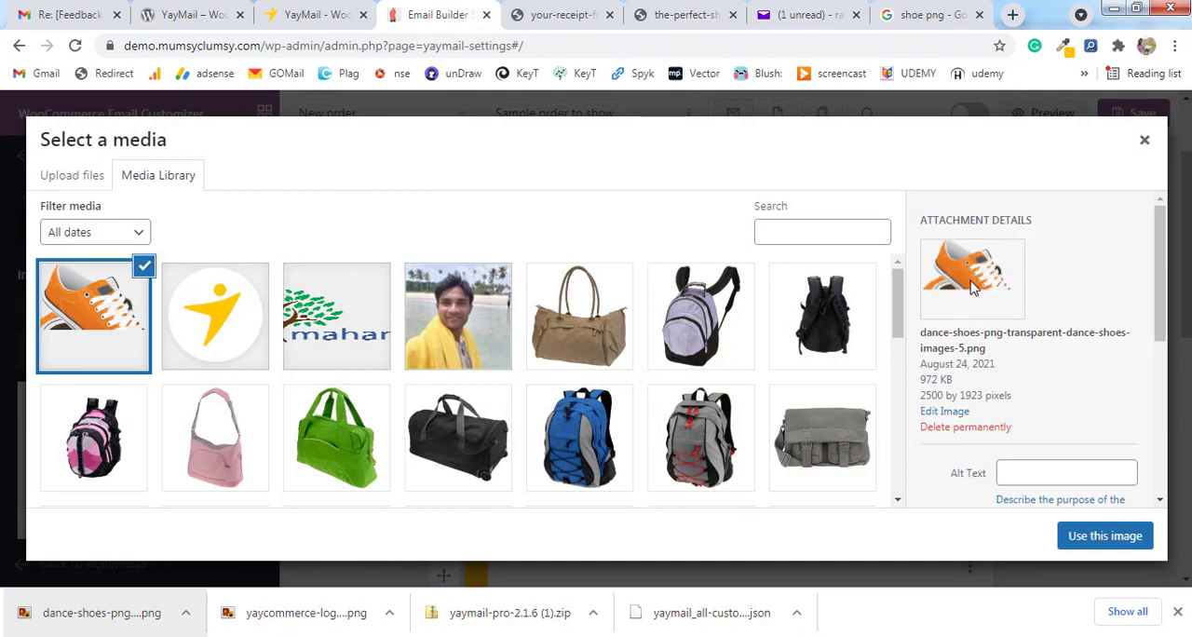
scroll(1028, 384, down, 1)
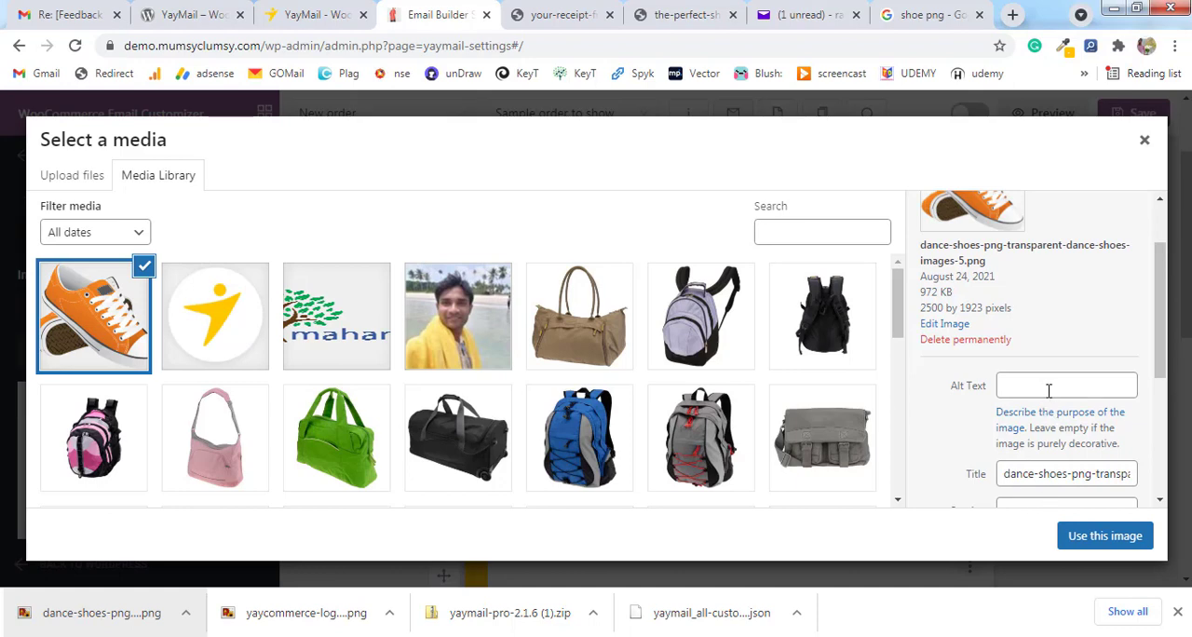
click(1085, 548)
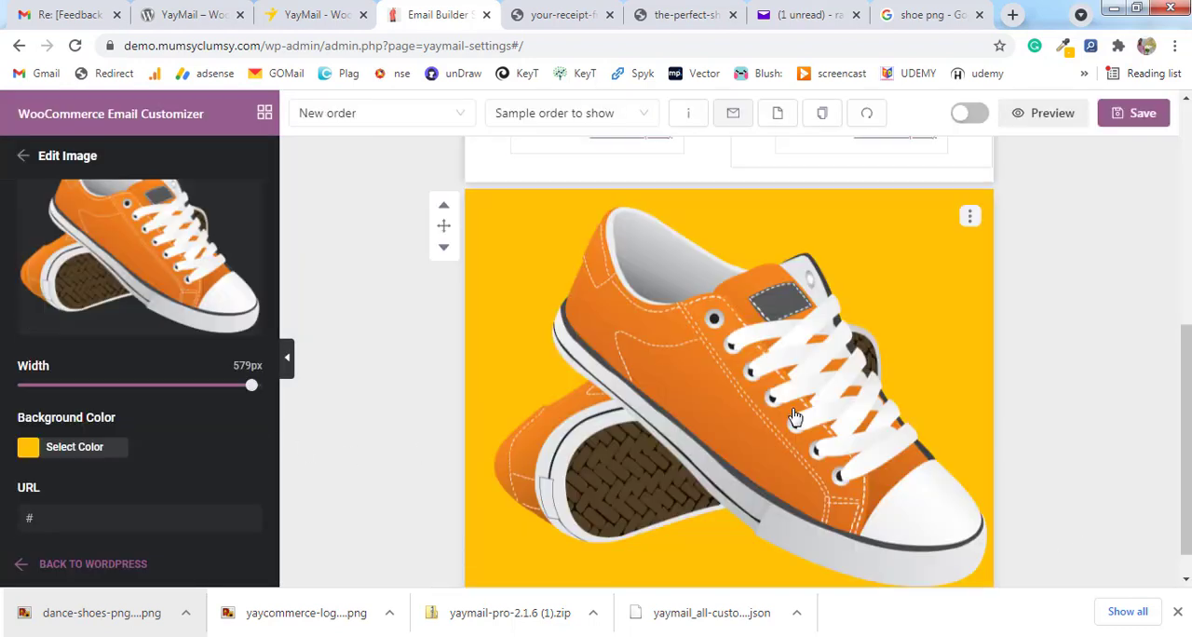
scroll(792, 418, up, 2)
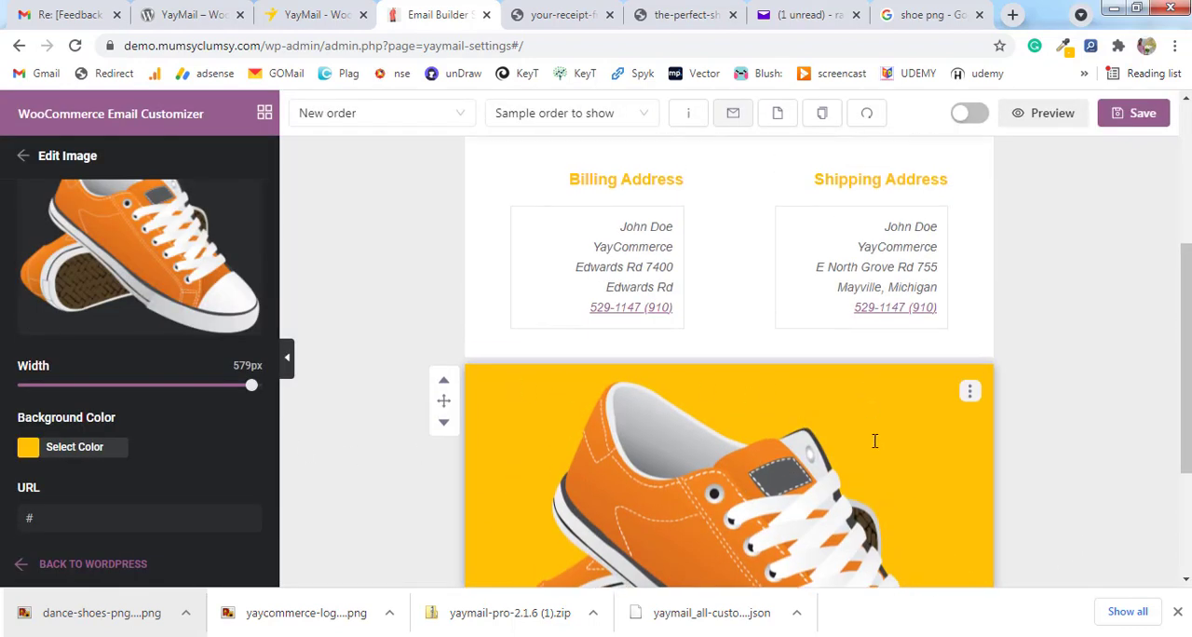
scroll(874, 441, down, 2)
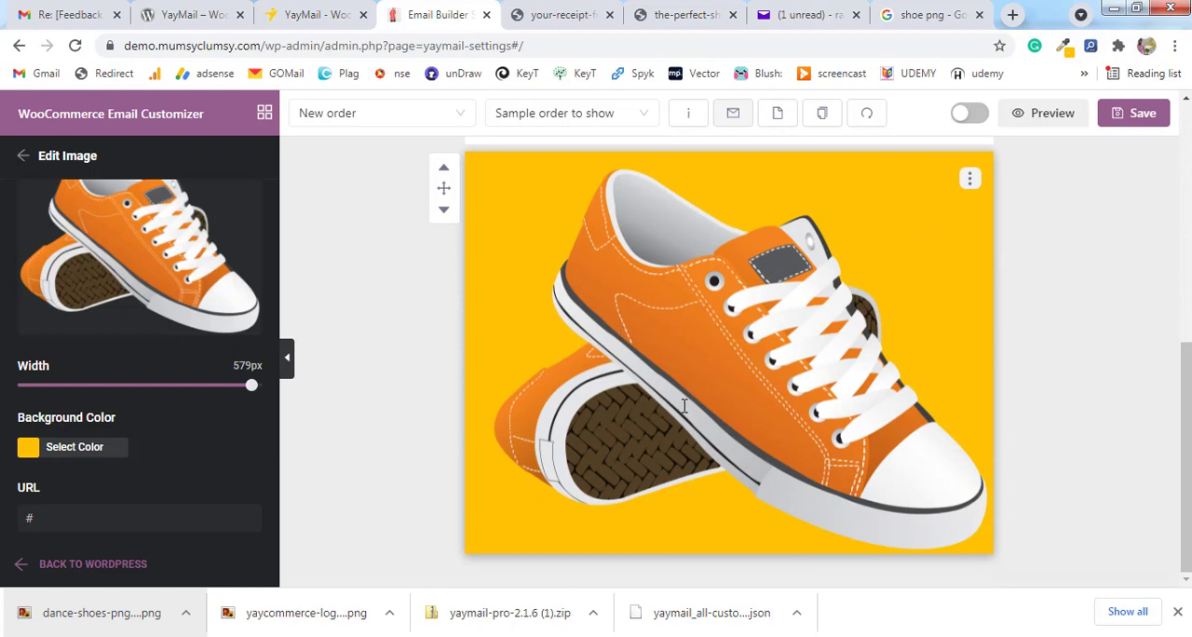
scroll(471, 346, up, 1)
scroll(471, 381, down, 1)
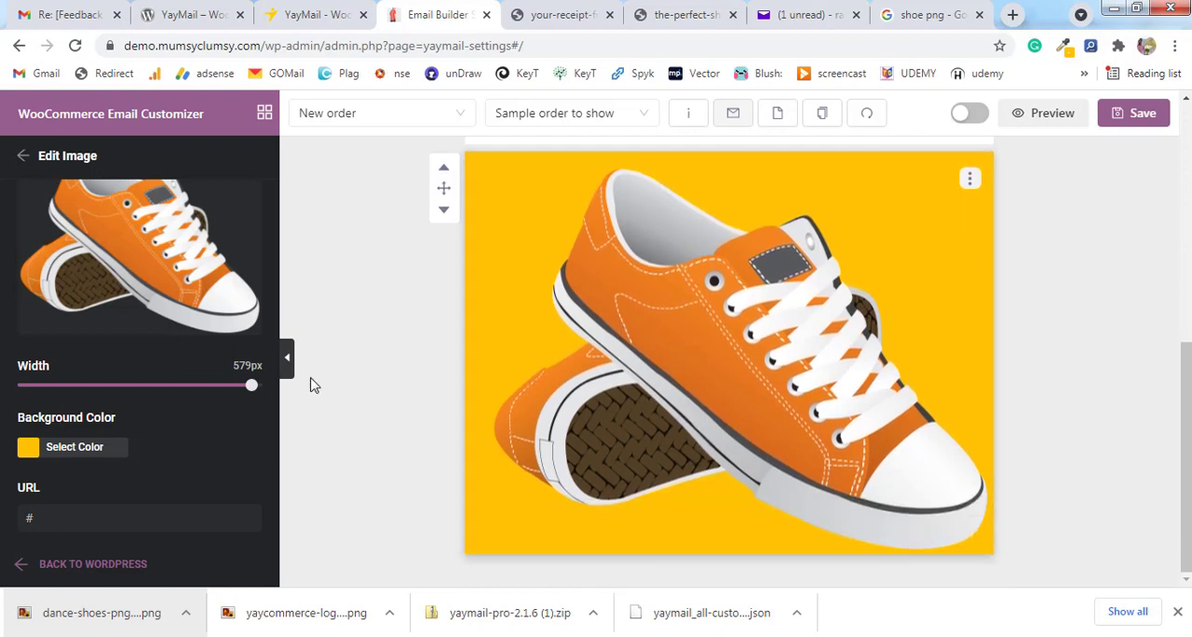
Add a Text element directly below the shoe image and a Button element beneath that text.
scroll(184, 394, up, 2)
scroll(184, 393, up, 2)
click(23, 156)
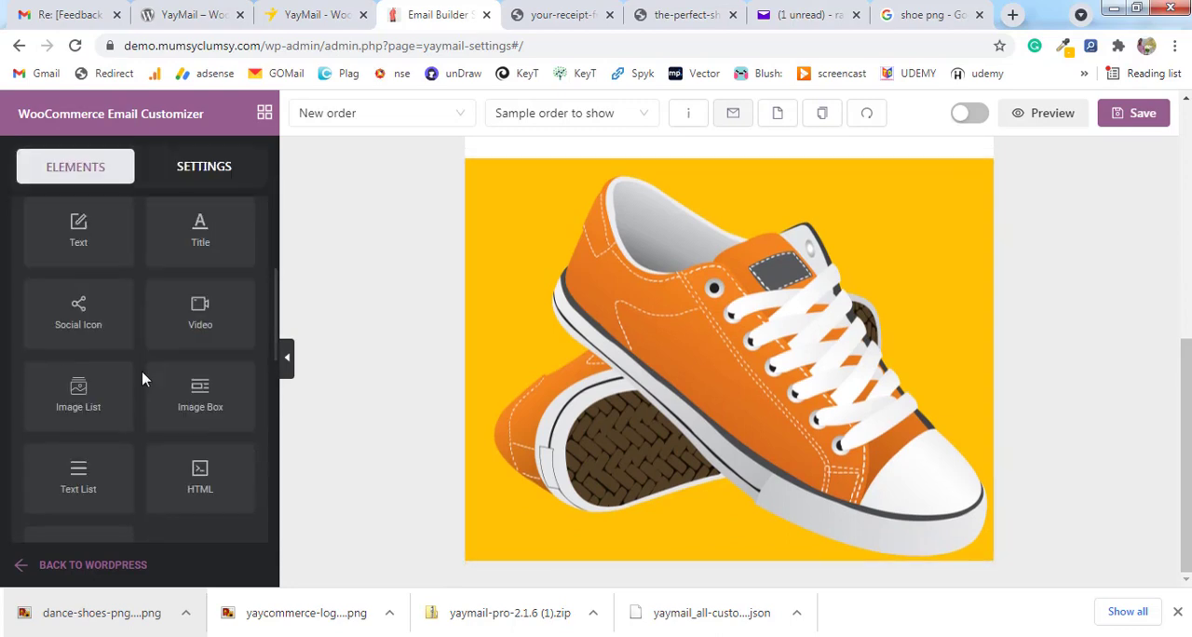
scroll(139, 401, up, 1)
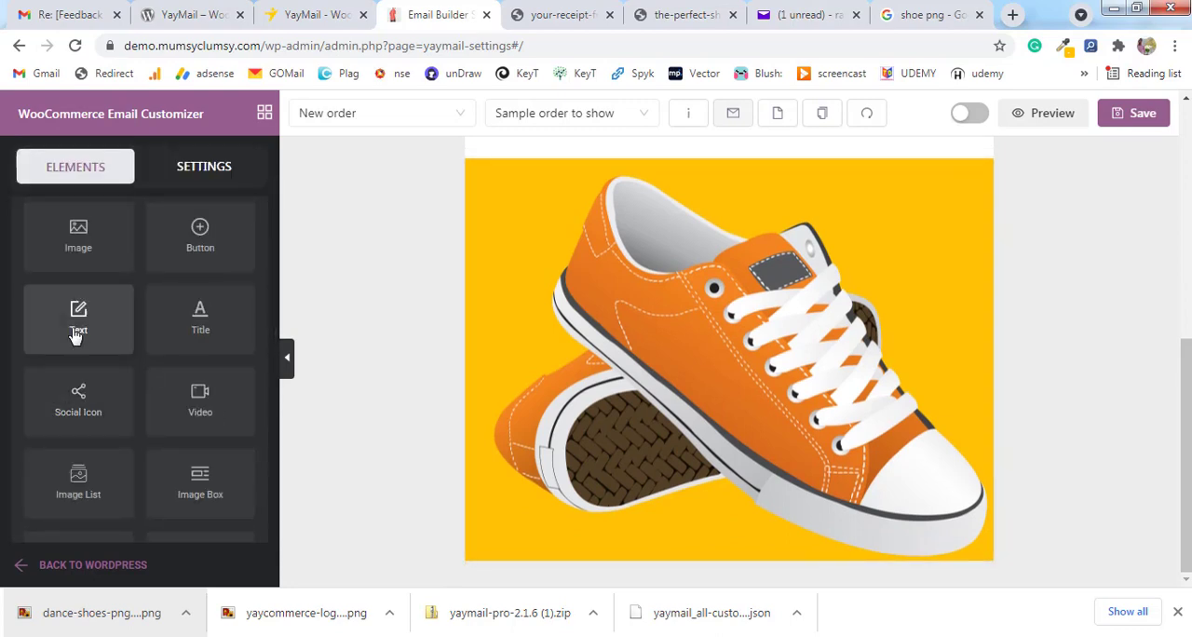
drag(207, 326, 716, 518)
scroll(441, 400, up, 1)
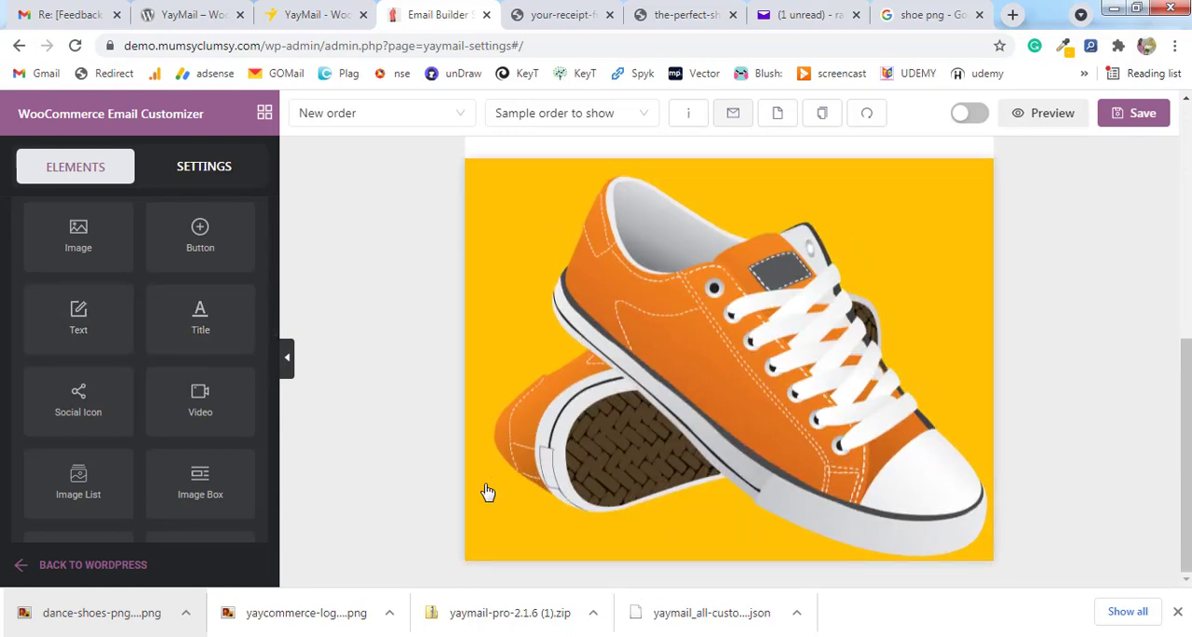
drag(84, 338, 692, 539)
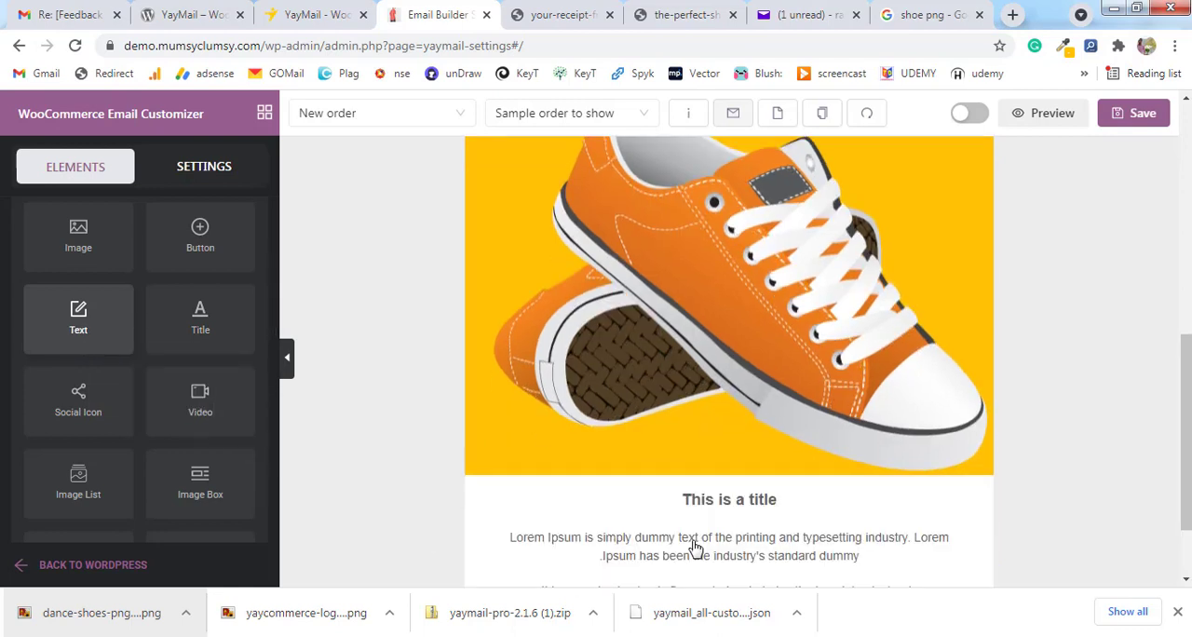
scroll(773, 405, down, 1)
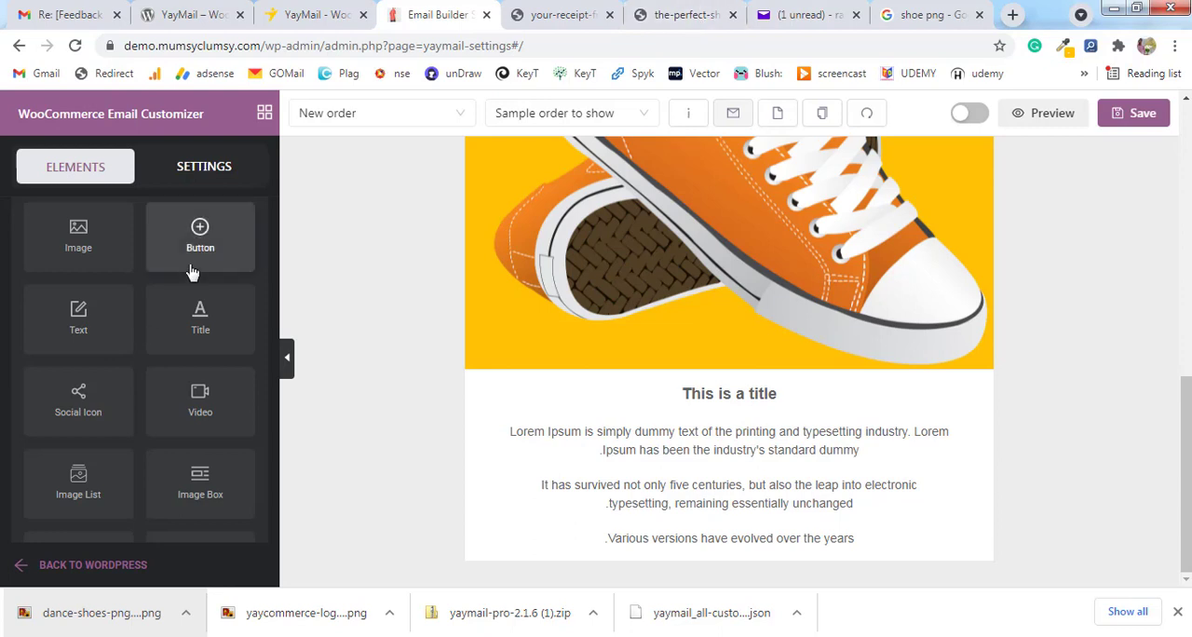
drag(192, 266, 736, 514)
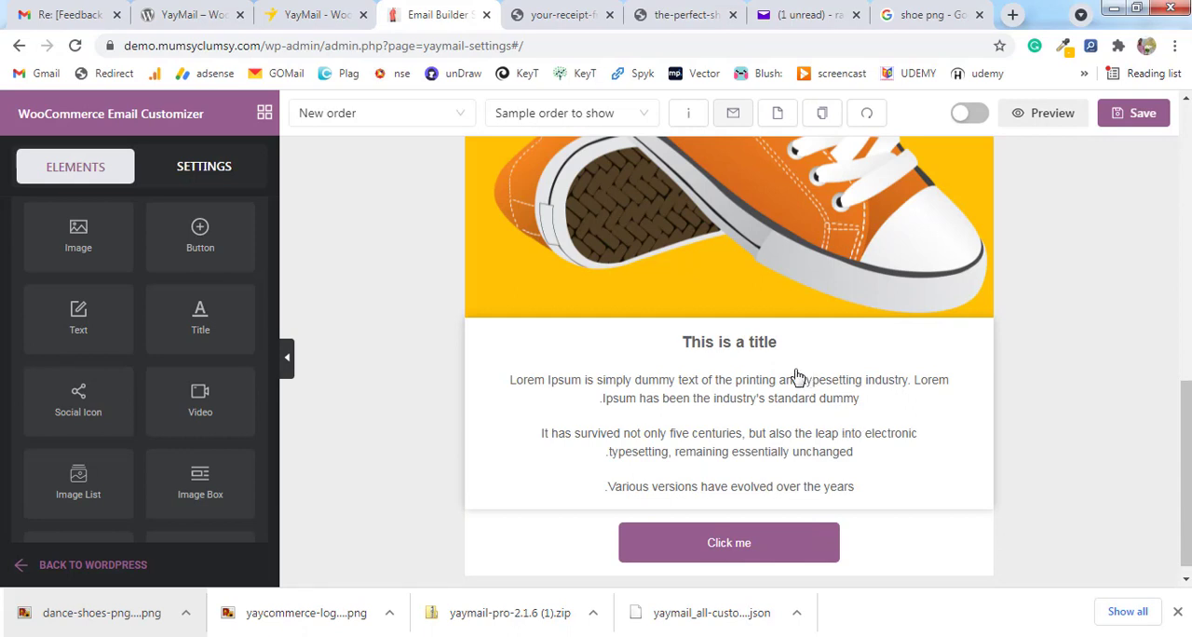
Replace the Text element's title with "Here Is Your favourite Deal".
click(740, 350)
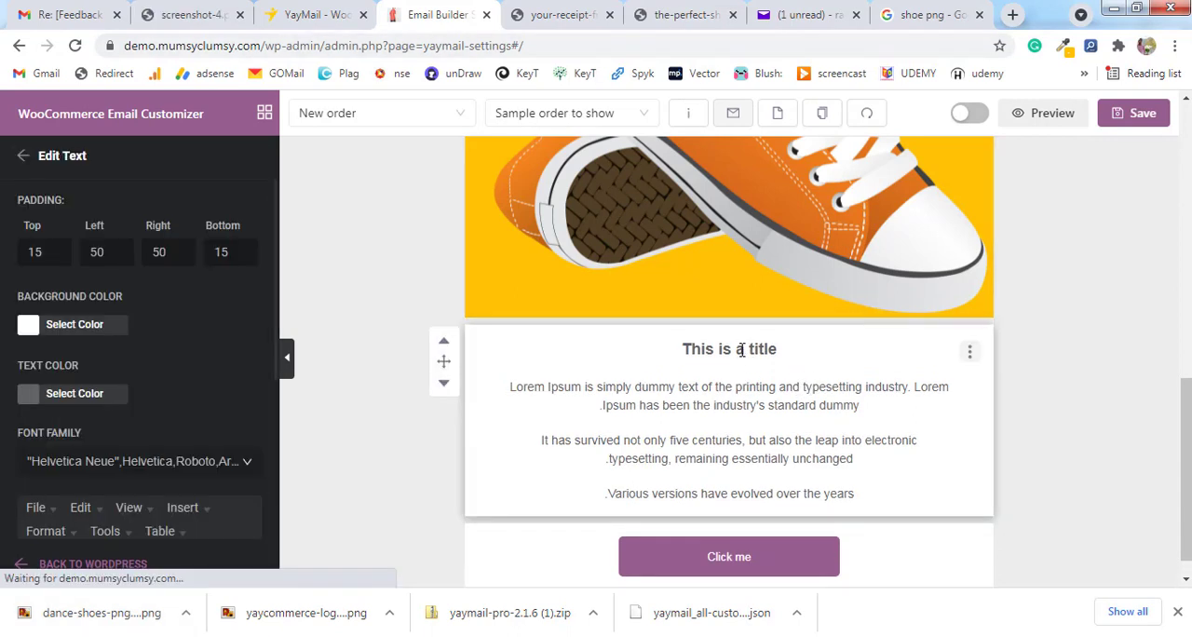
scroll(140, 429, down, 3)
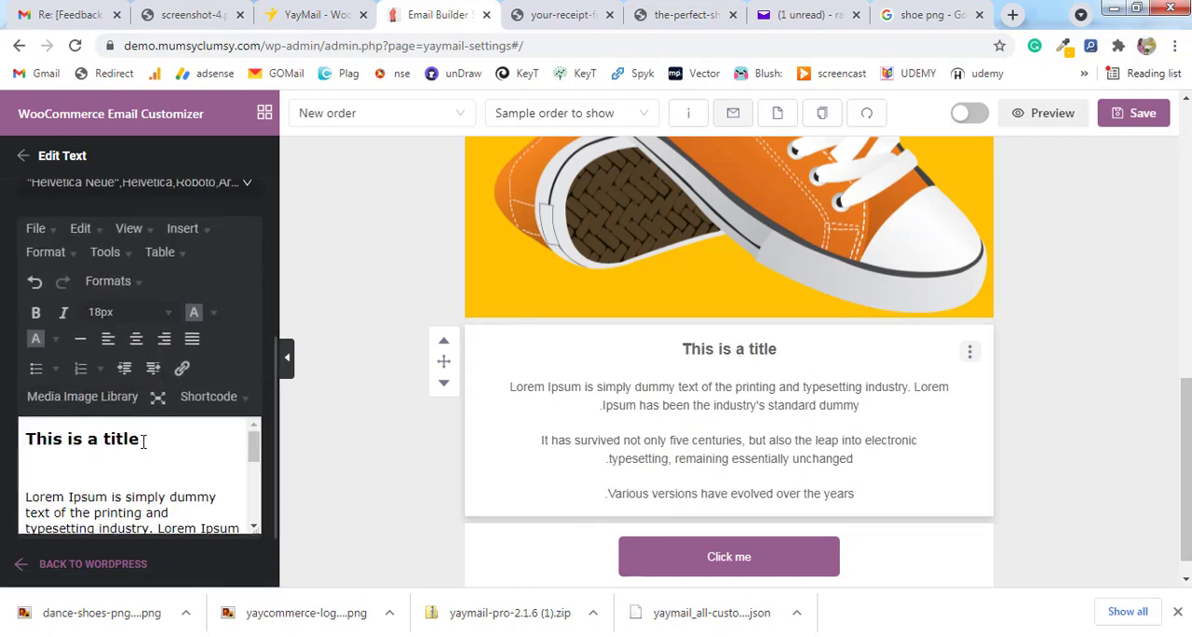
drag(142, 442, 16, 449)
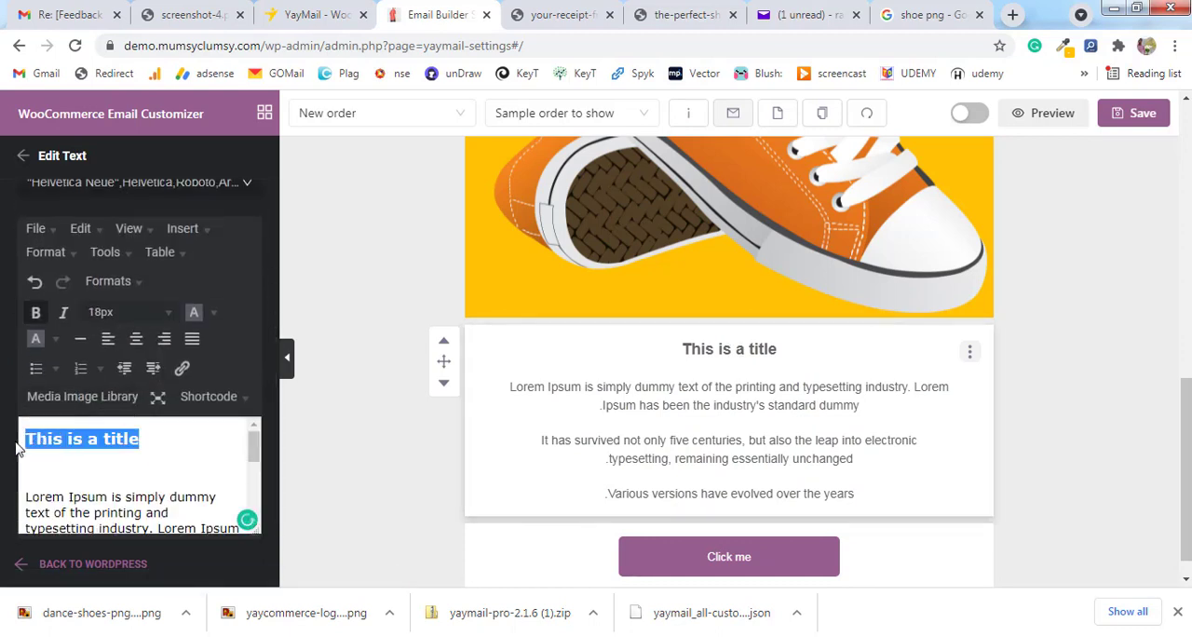
text(He)
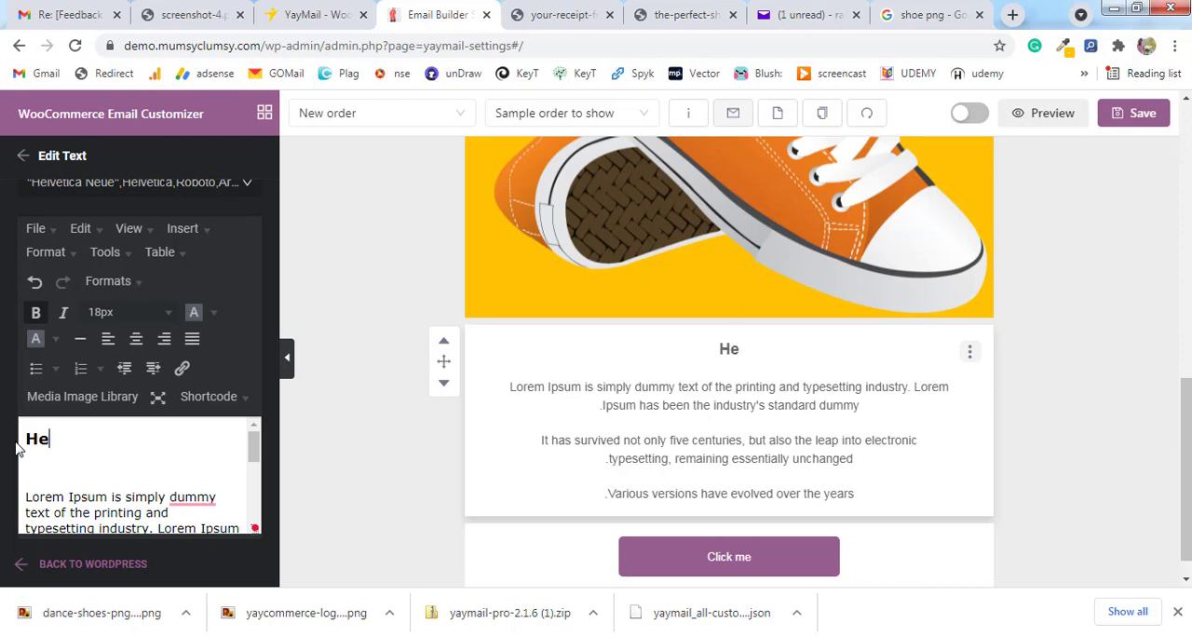
text(re Is Yo)
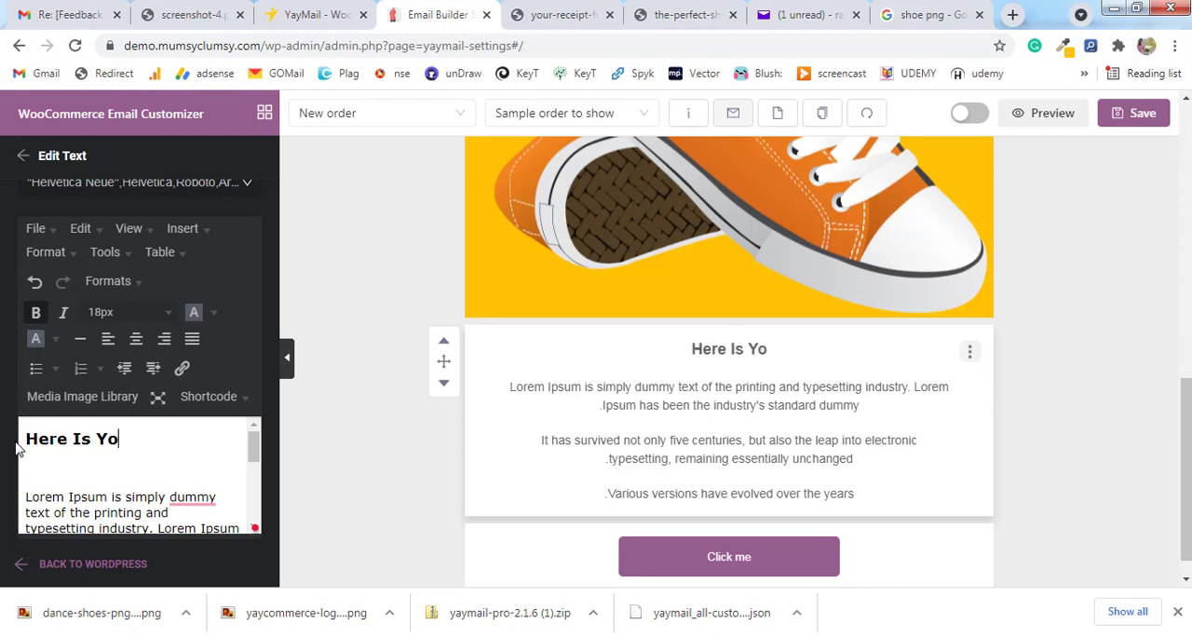
text(ur Fa)
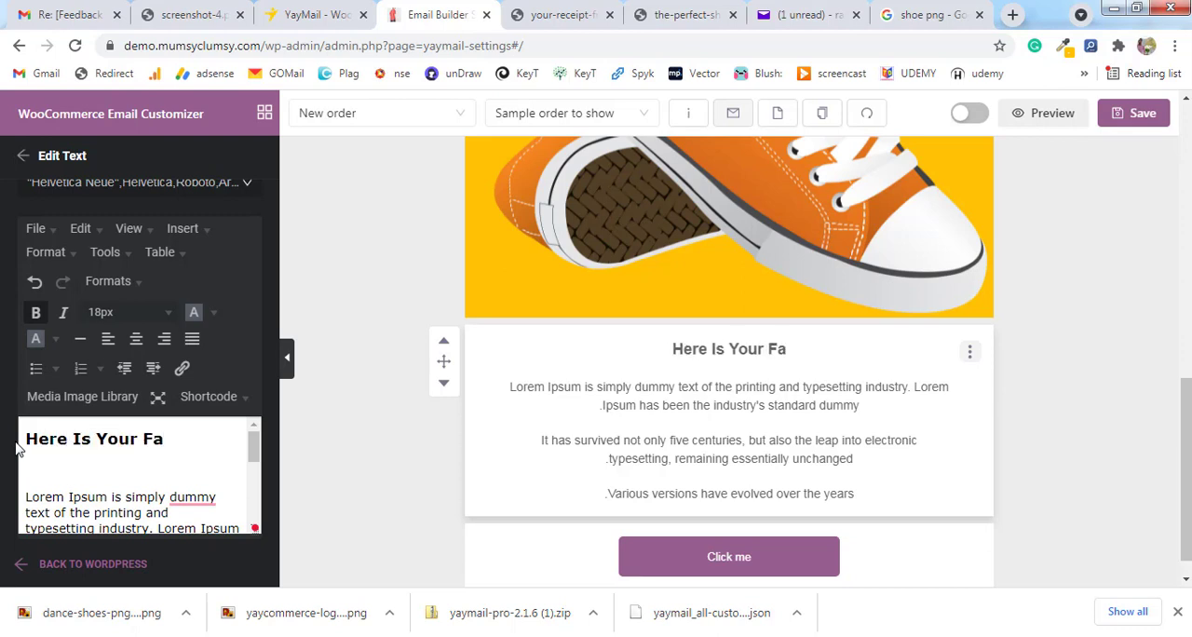
text(vurite Deal)
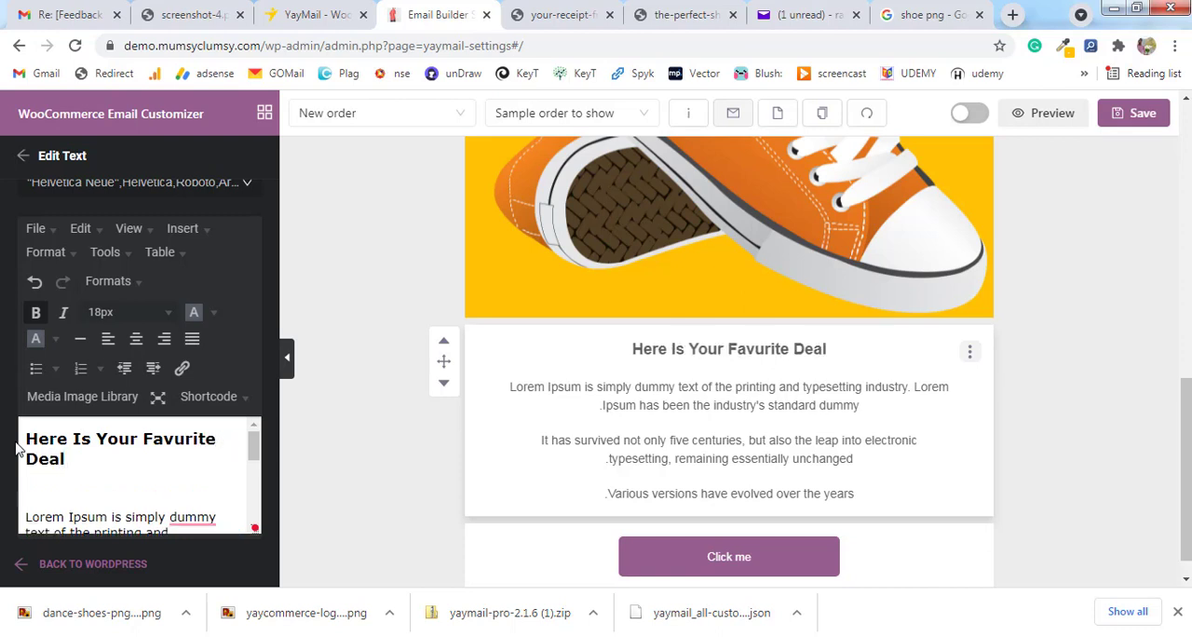
Replace the Text element's last two paragraphs with "Get 30% OFF On Above Deal".
scroll(101, 490, down, 3)
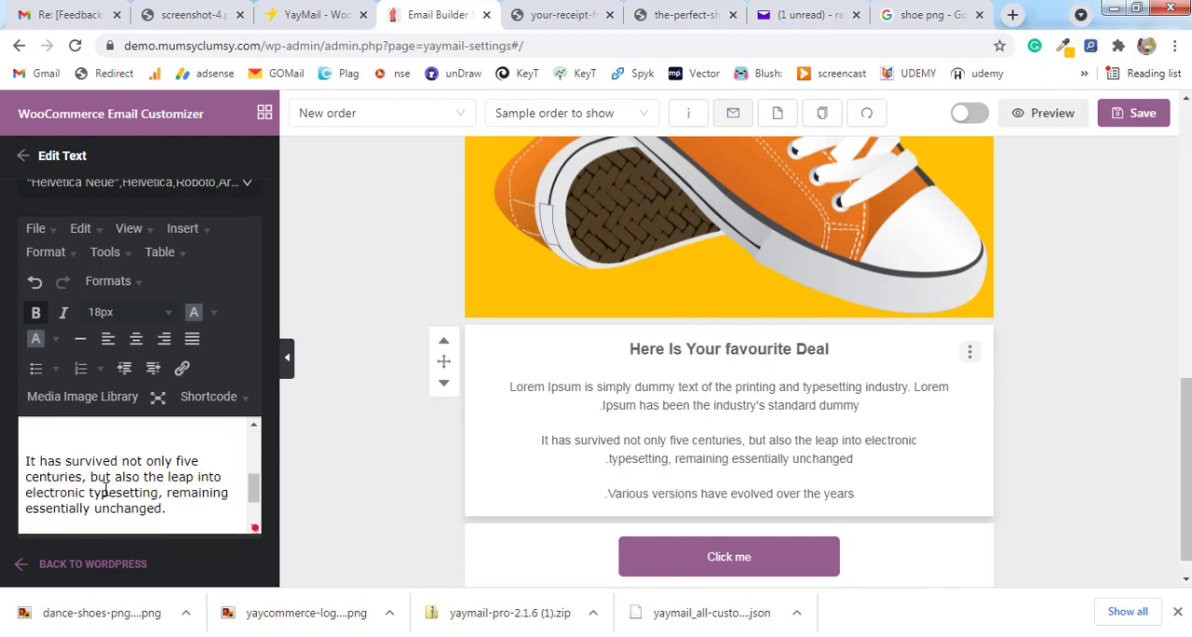
text(Ge)
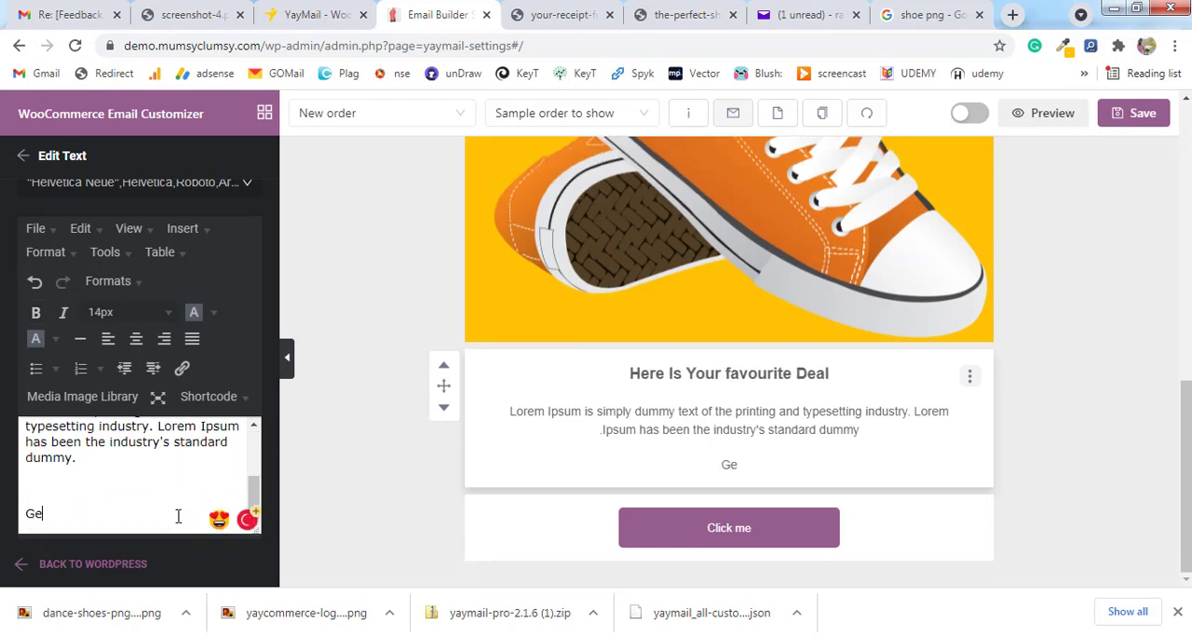
text(t 30% OFF)
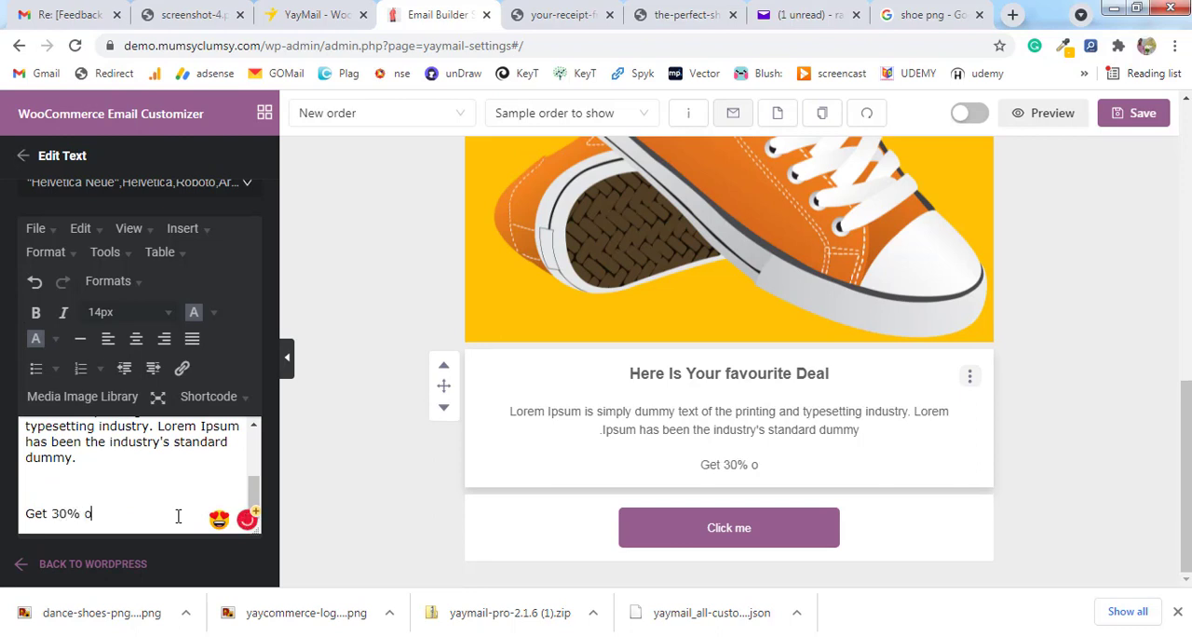
text( On )
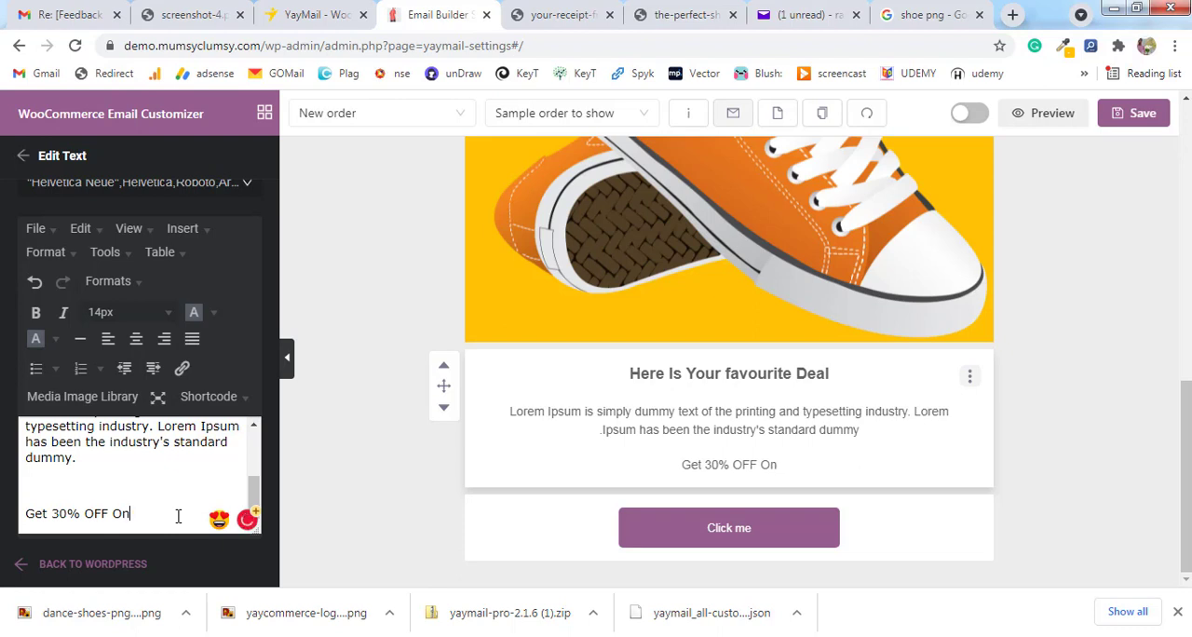
text(Above )
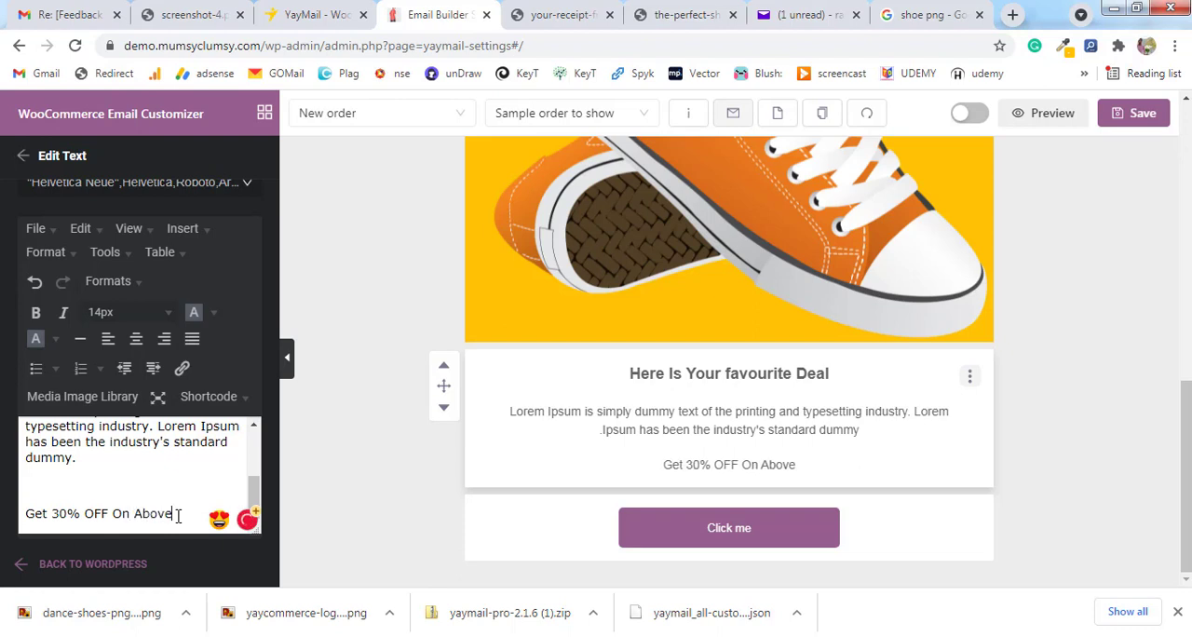
text(Deal)
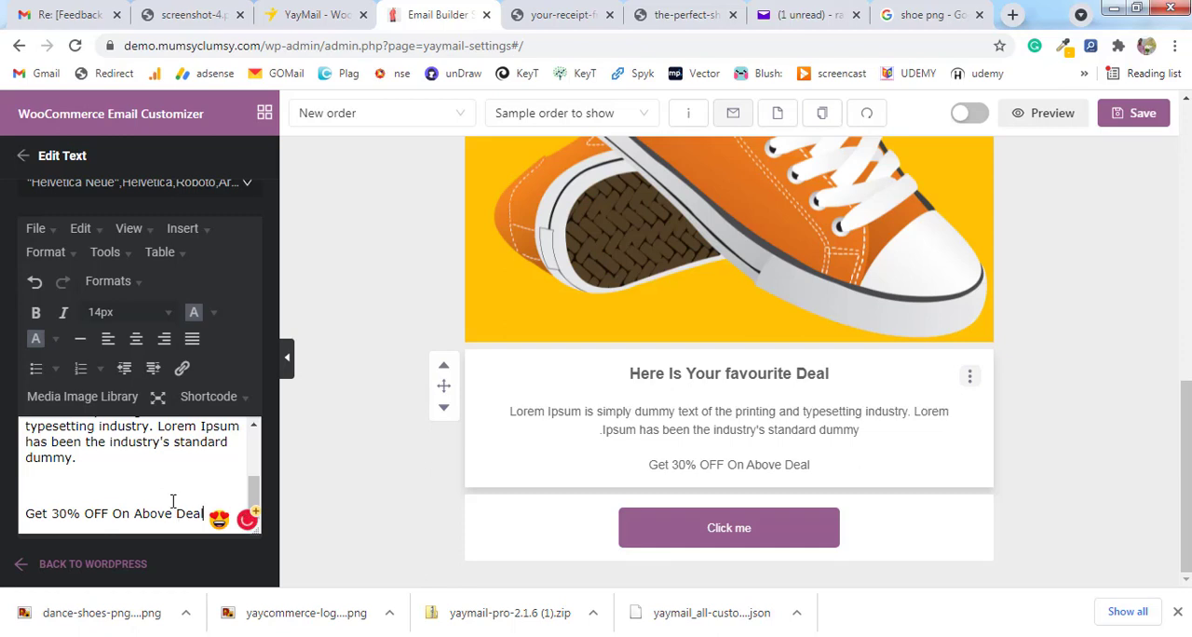
Upload Capture-removebg-preview.png to the media library and insert it on a new line below the 30% OFF text.
key(Return)
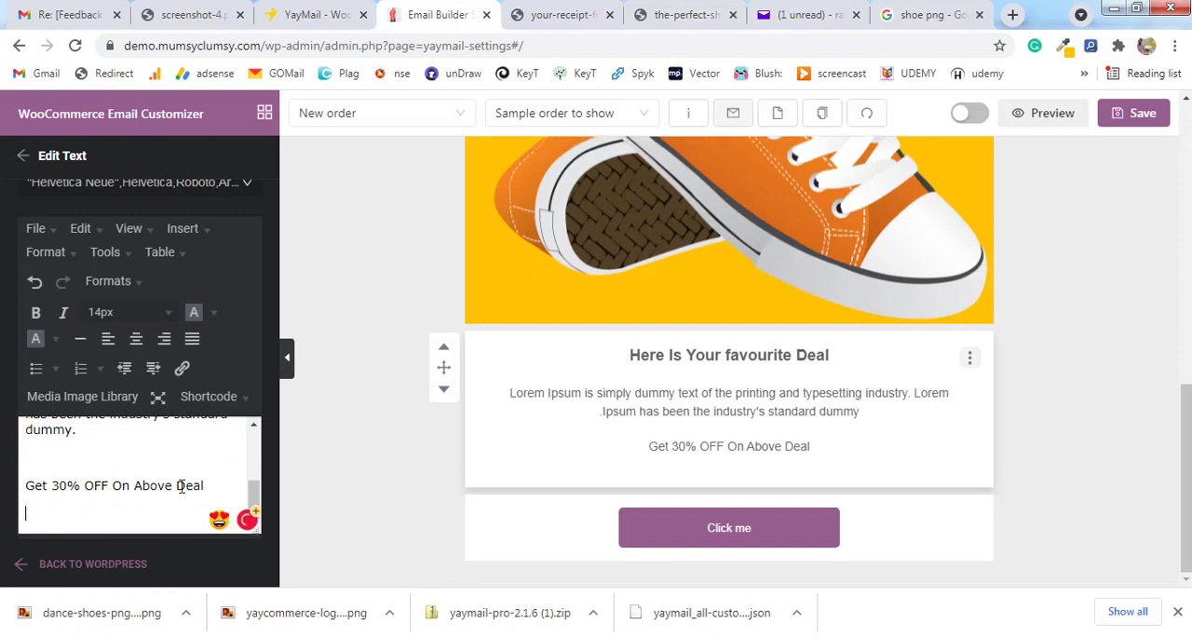
click(116, 400)
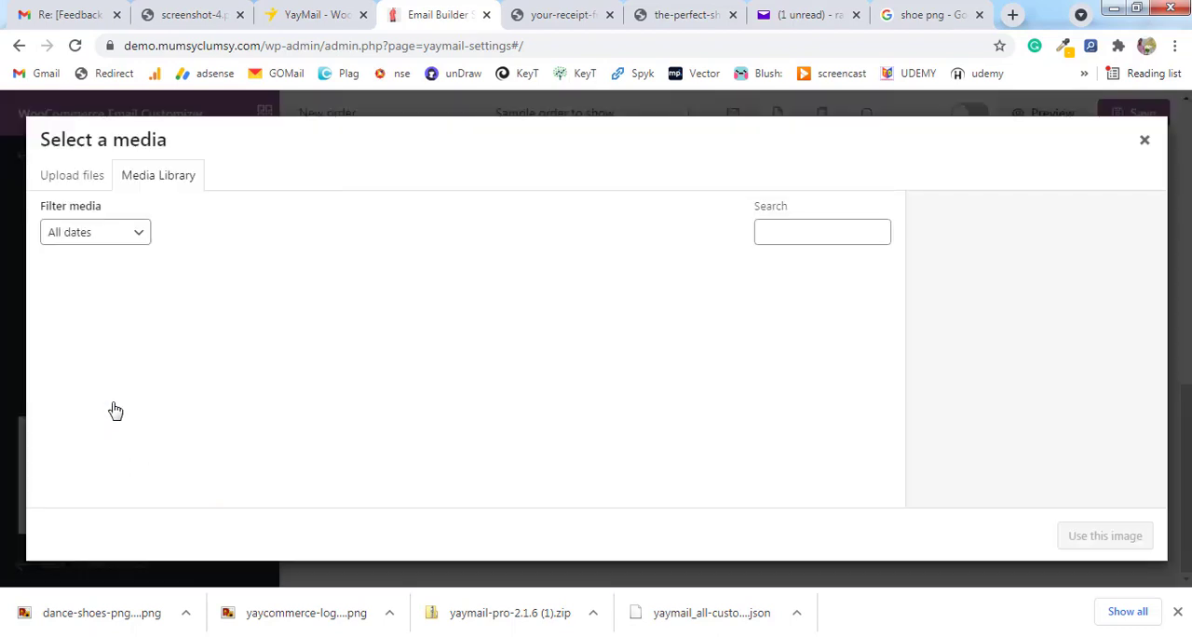
drag(130, 598, 192, 323)
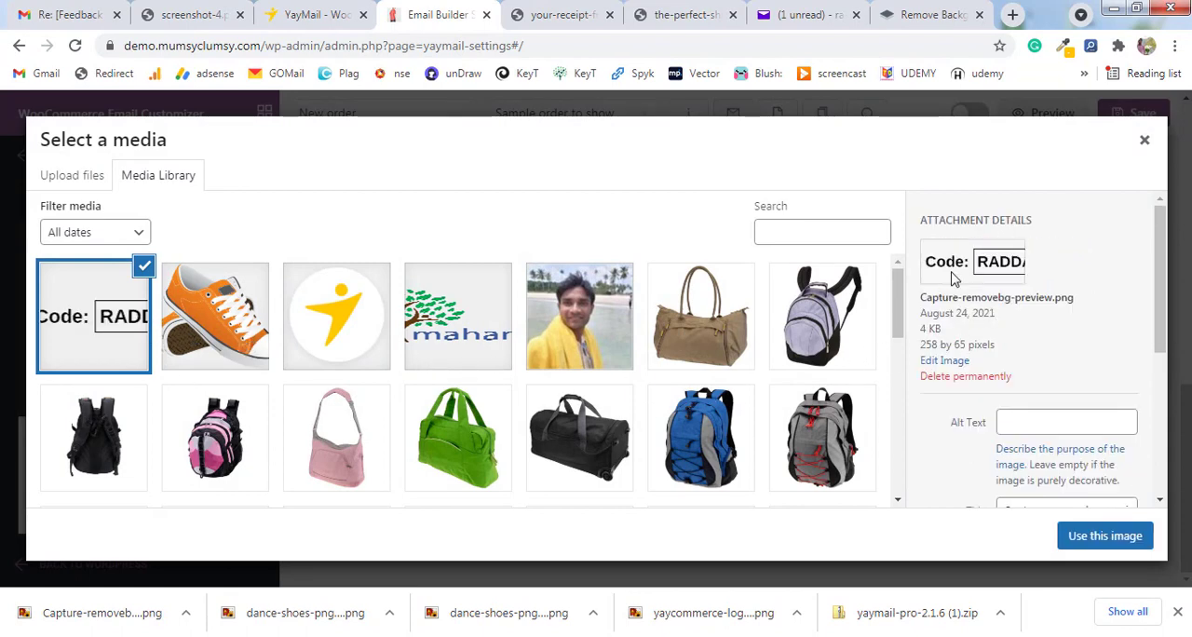
scroll(1021, 300, down, 1)
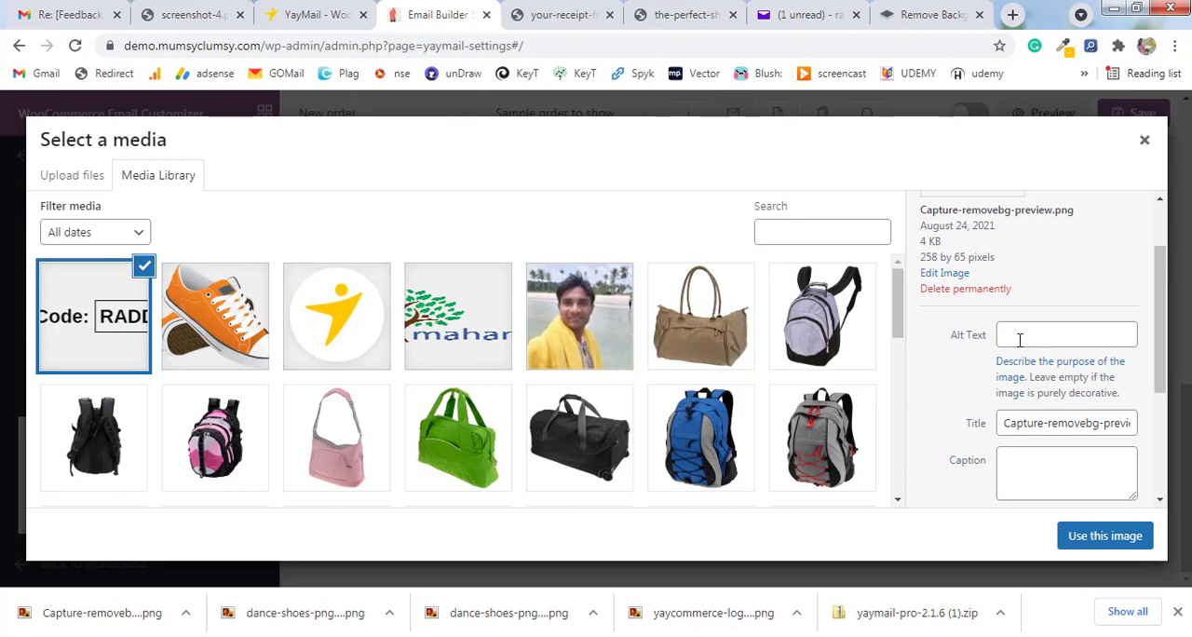
click(1104, 536)
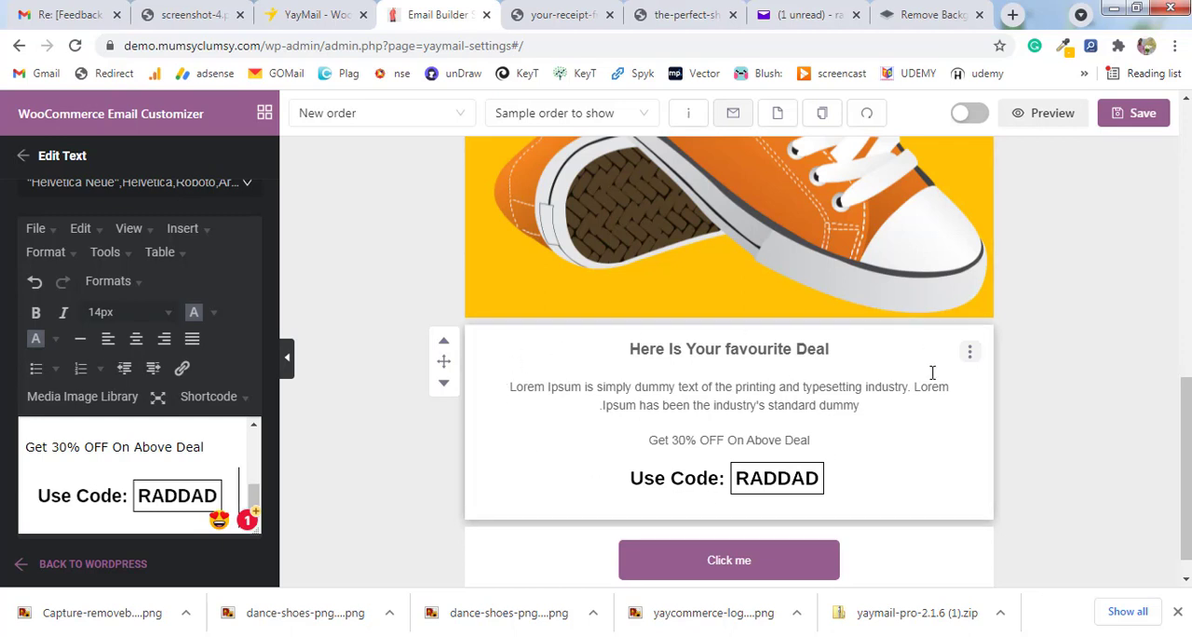
Open the "Click me" Button element for editing and sample the yellow of the "Start customizing emails now" button on the YayCommerce page.
scroll(931, 371, down, 1)
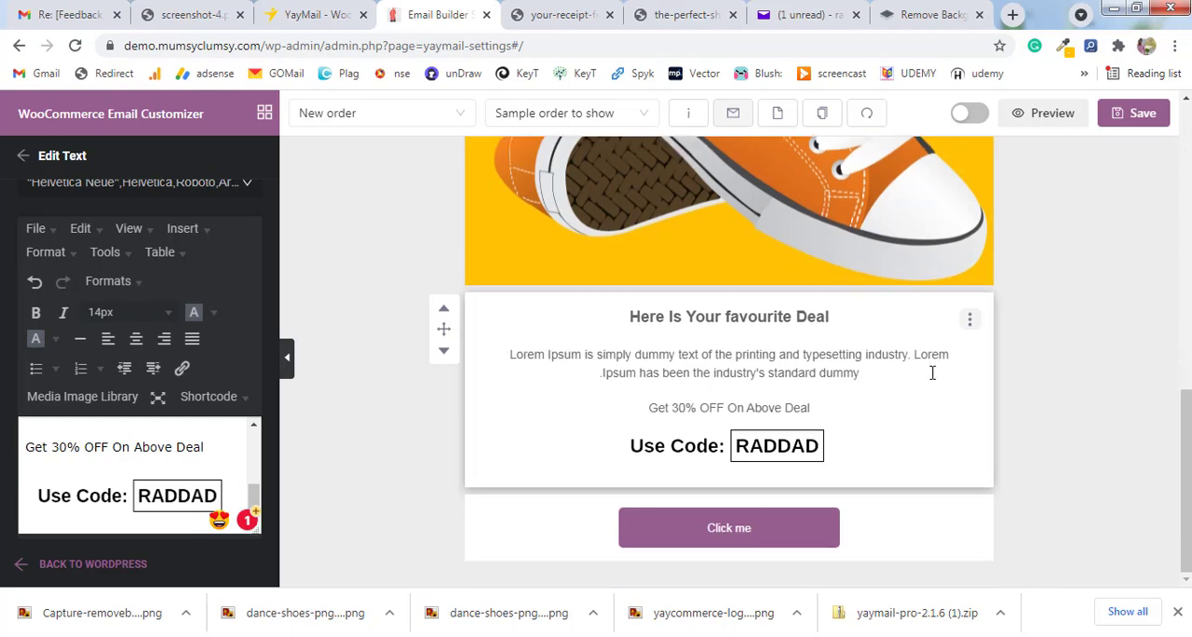
click(715, 539)
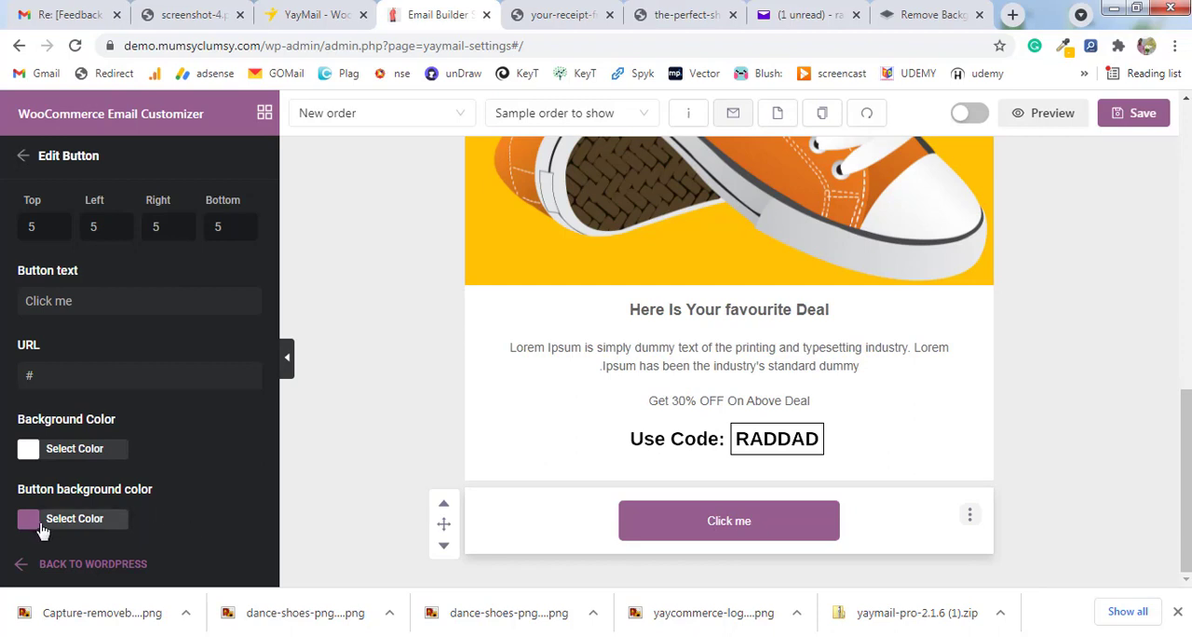
click(290, 16)
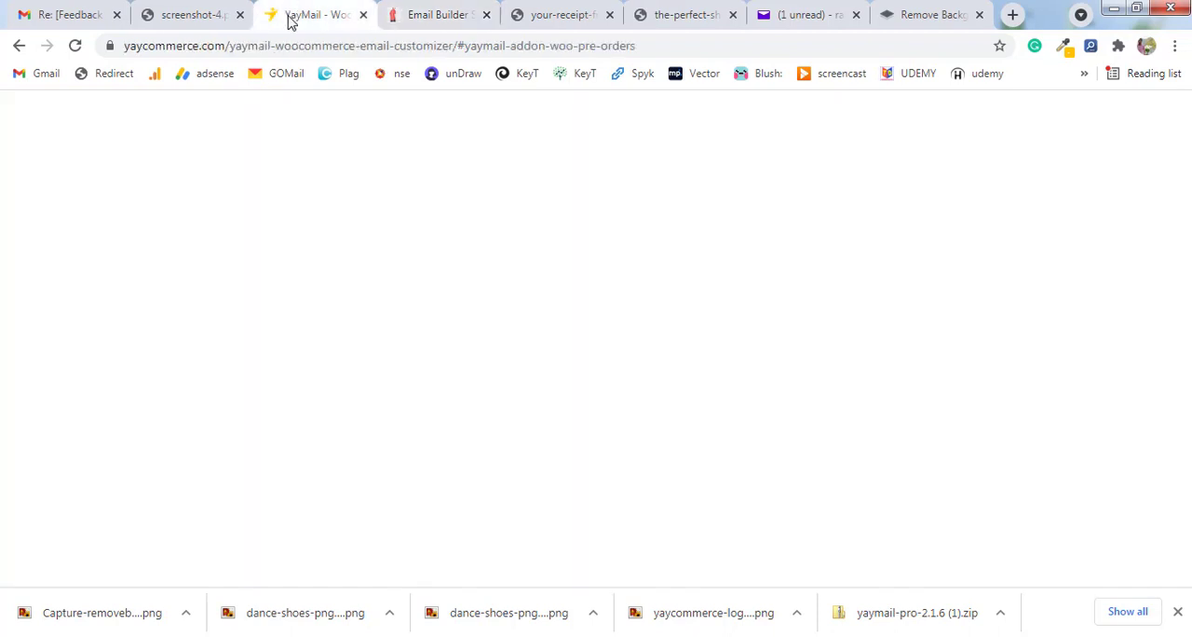
click(1063, 46)
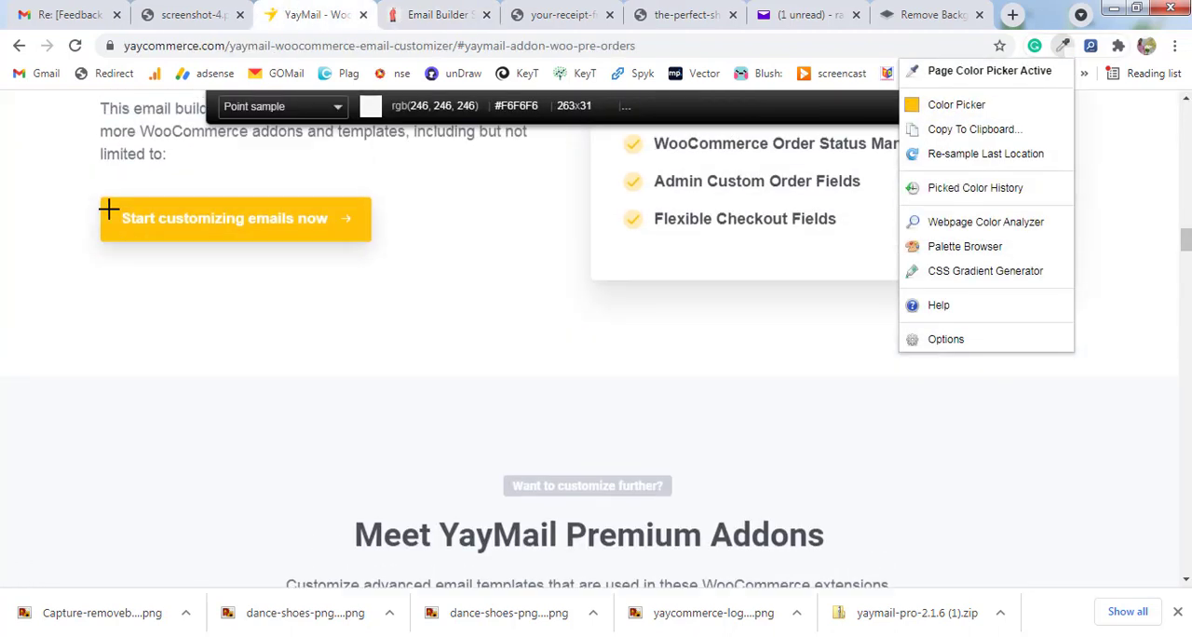
click(109, 211)
click(436, 15)
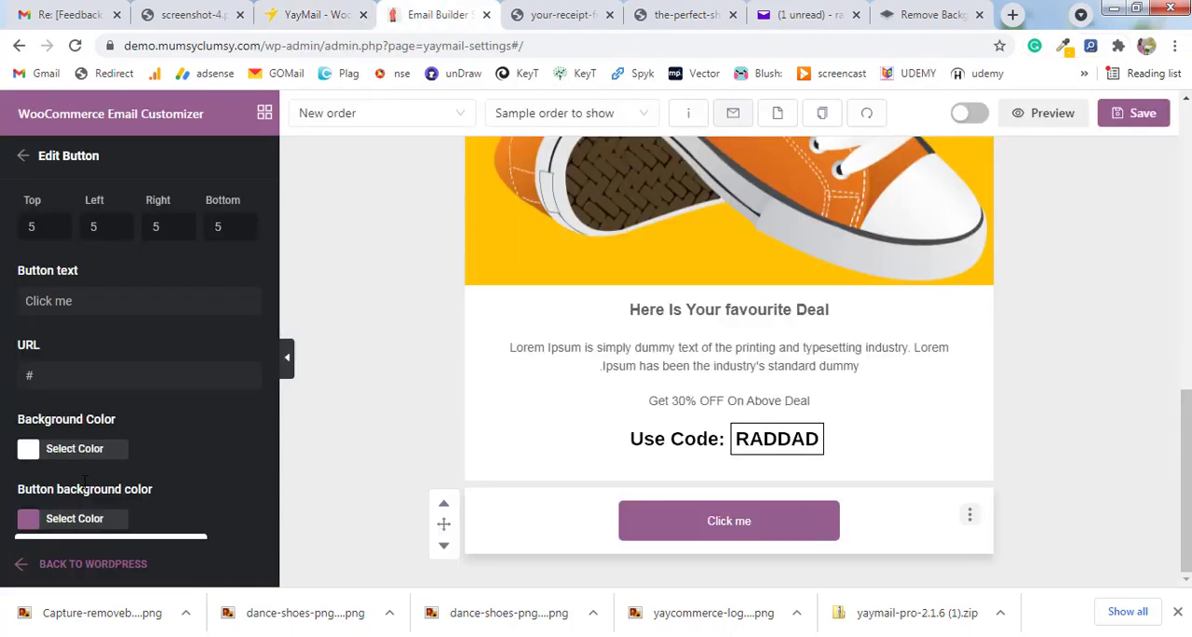
Set the "Click me" Button element's button background color to FFC206.
click(29, 520)
scroll(56, 466, down, 2)
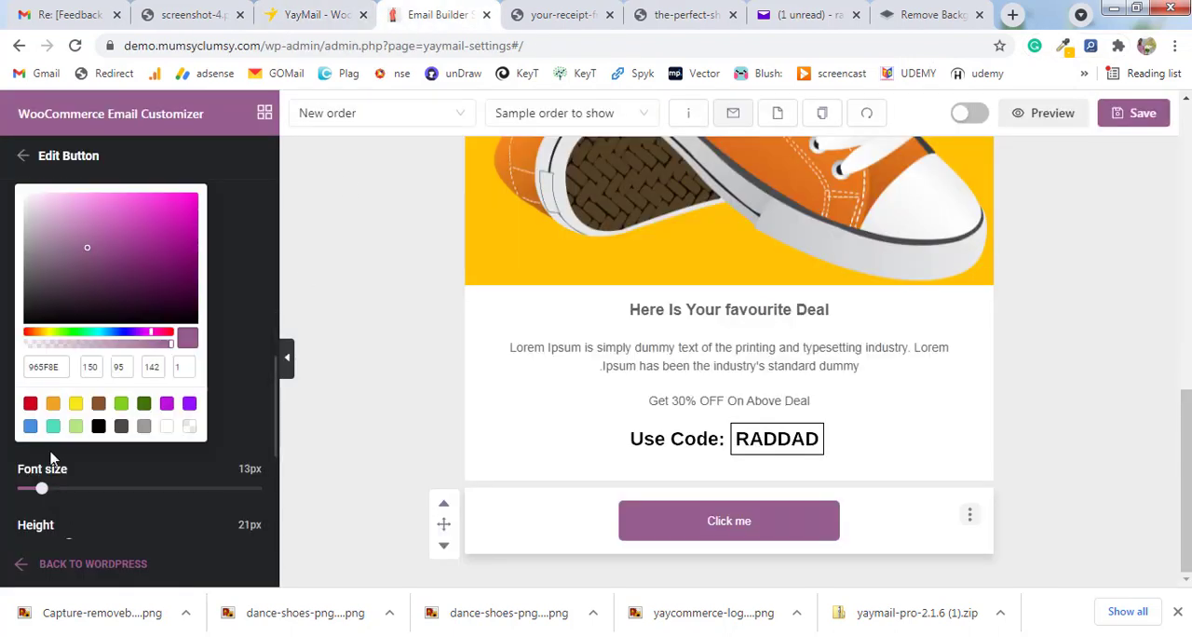
double_click(31, 370)
key(ctrl+v)
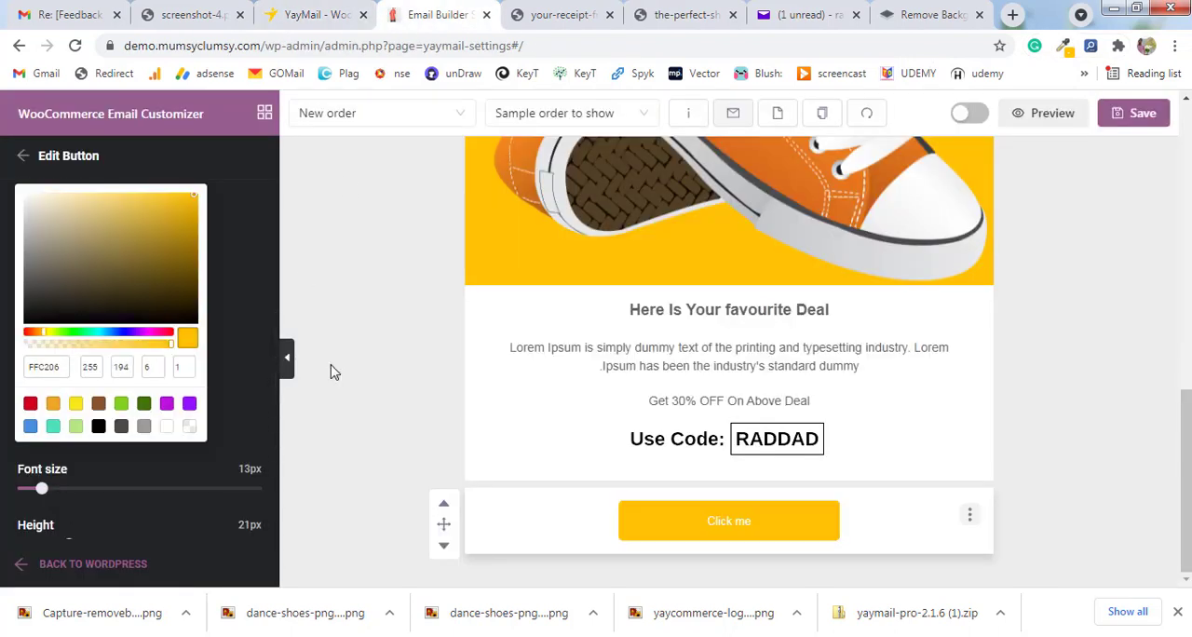
click(333, 370)
click(699, 549)
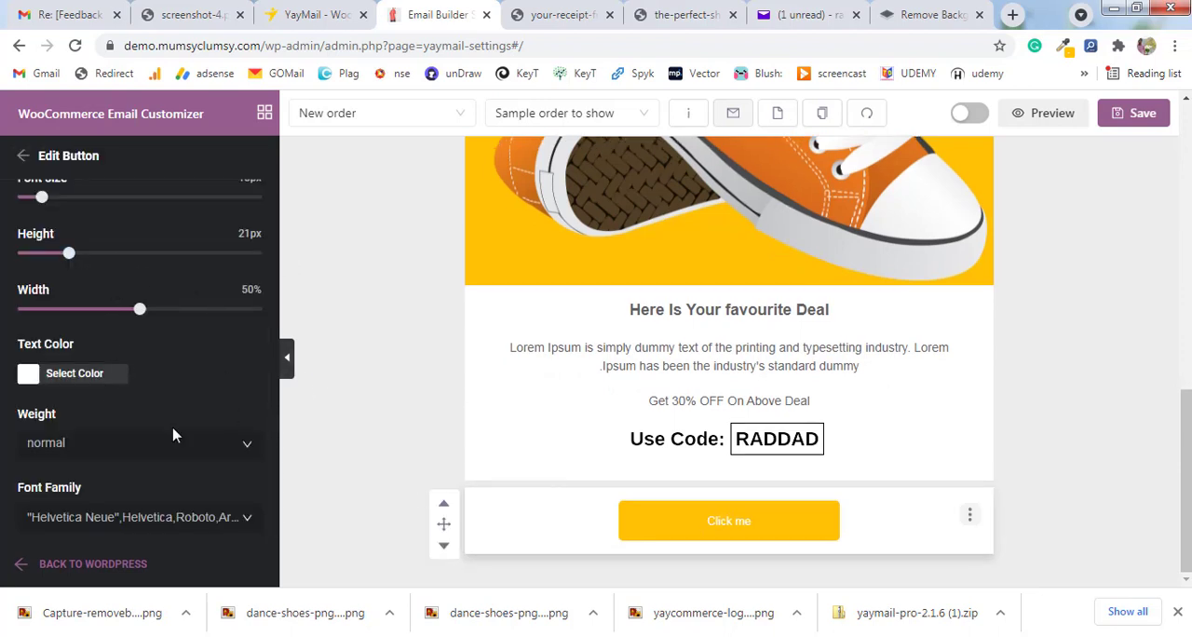
Review the "Click me" button's text and URL settings and return to the element list.
scroll(173, 435, up, 4)
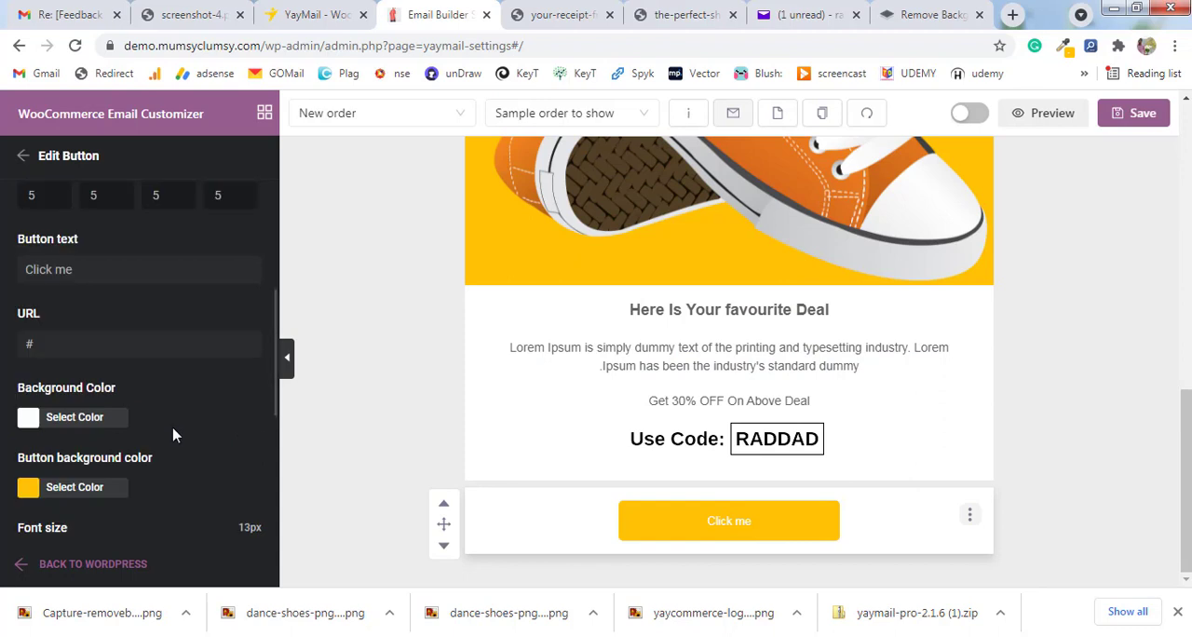
drag(75, 345, 12, 349)
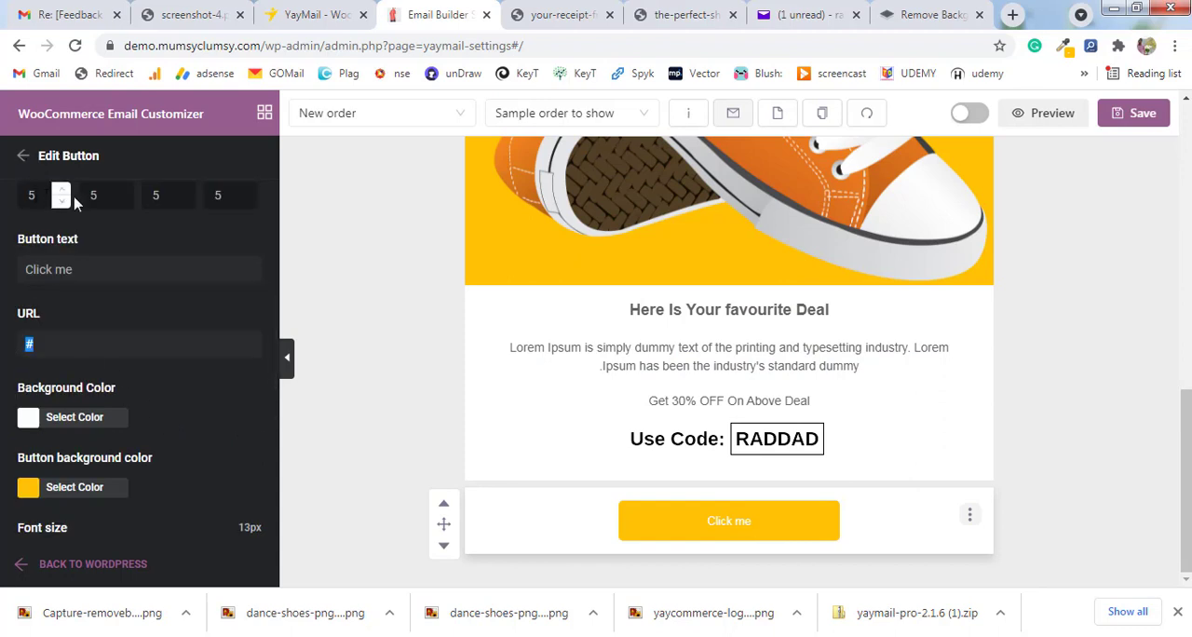
click(31, 164)
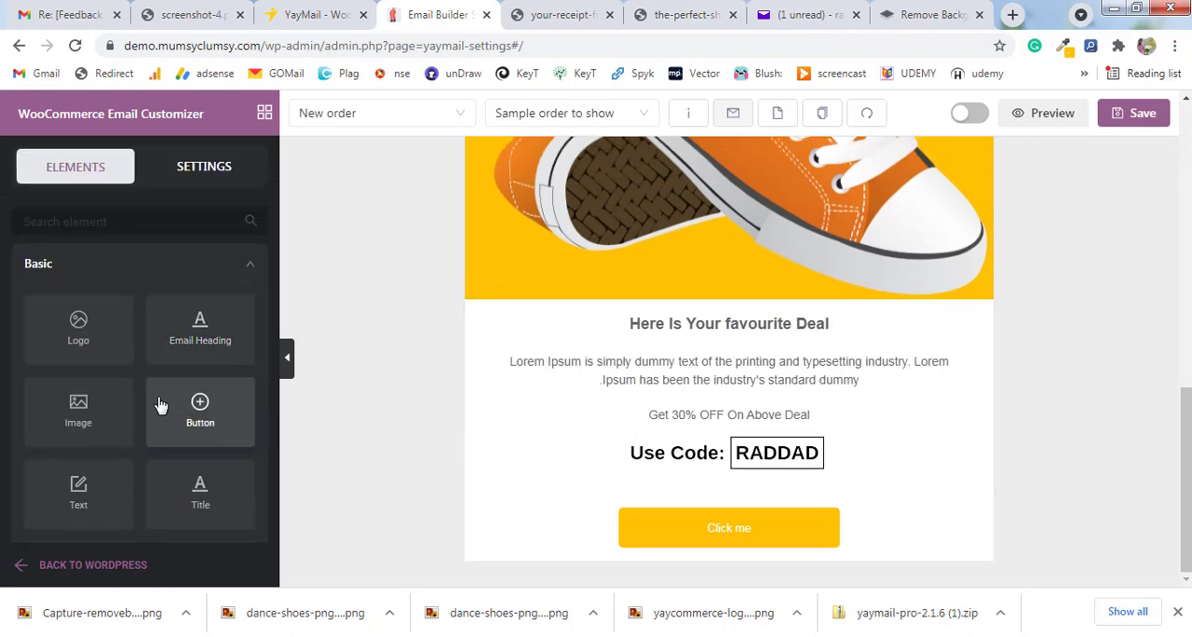
Add a Text element below the "Click me" button and open it for editing.
scroll(160, 405, down, 2)
drag(96, 341, 680, 532)
scroll(492, 447, down, 1)
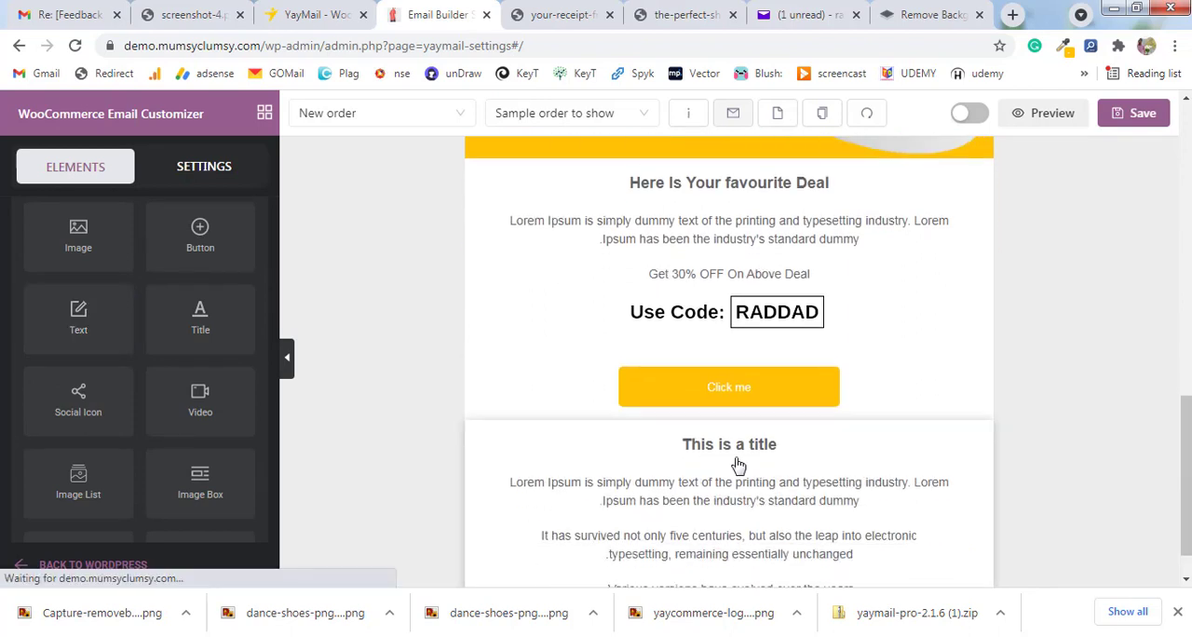
click(737, 464)
scroll(58, 449, down, 3)
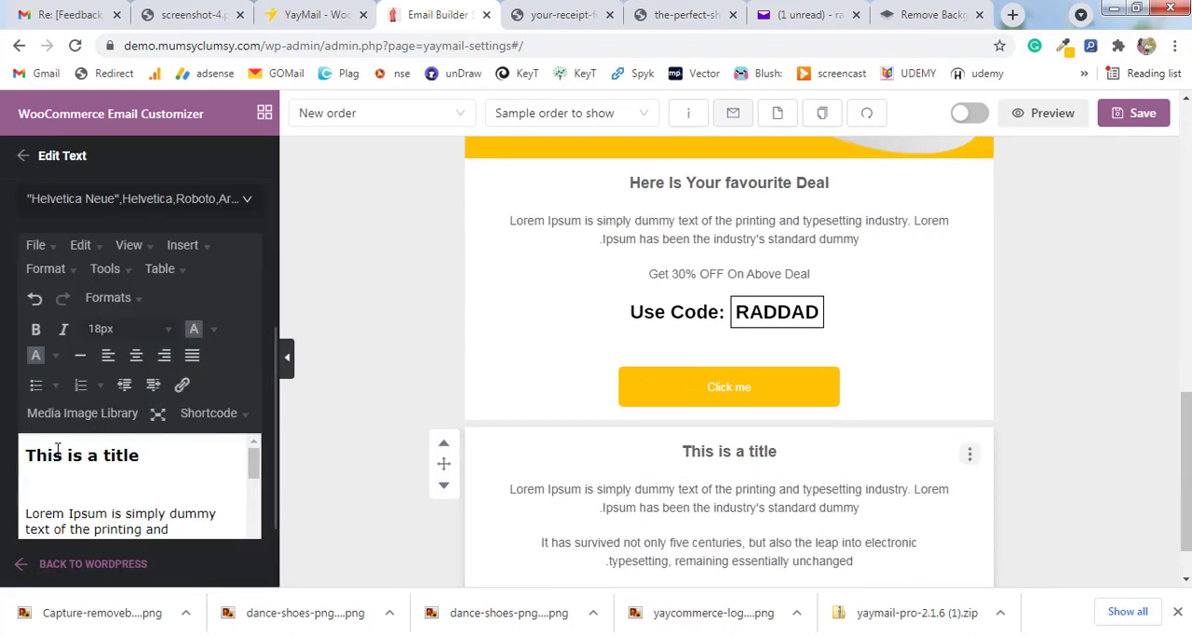
Replace the new Text element's title with "Follow Us".
scroll(58, 449, down, 2)
scroll(155, 492, up, 2)
drag(155, 461, 11, 467)
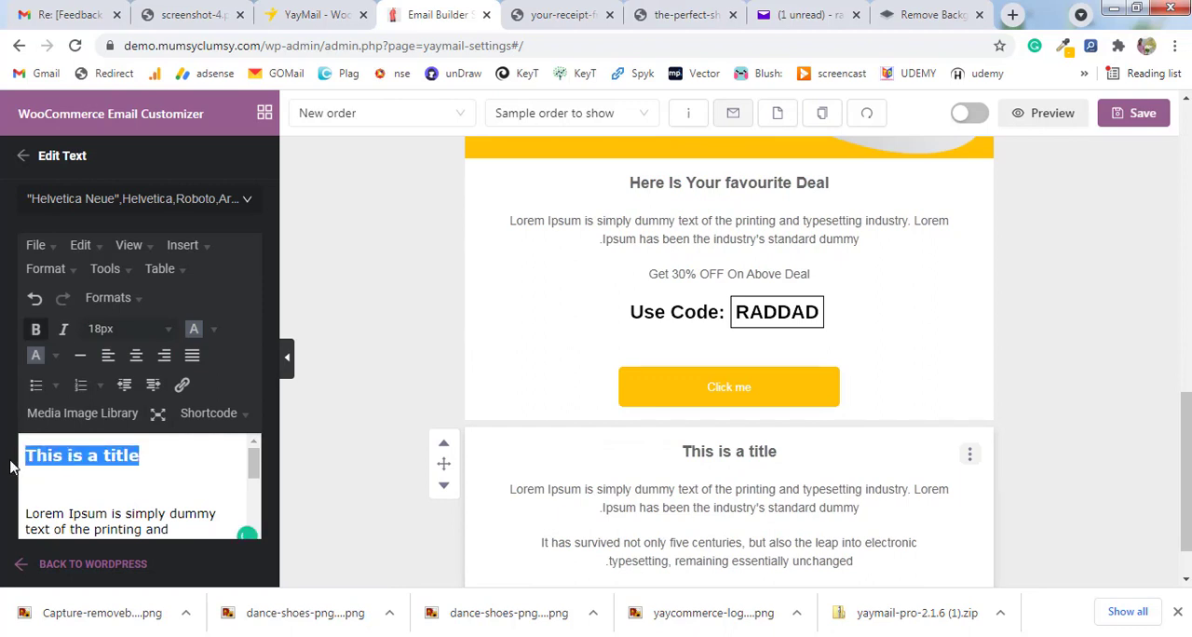
text(F)
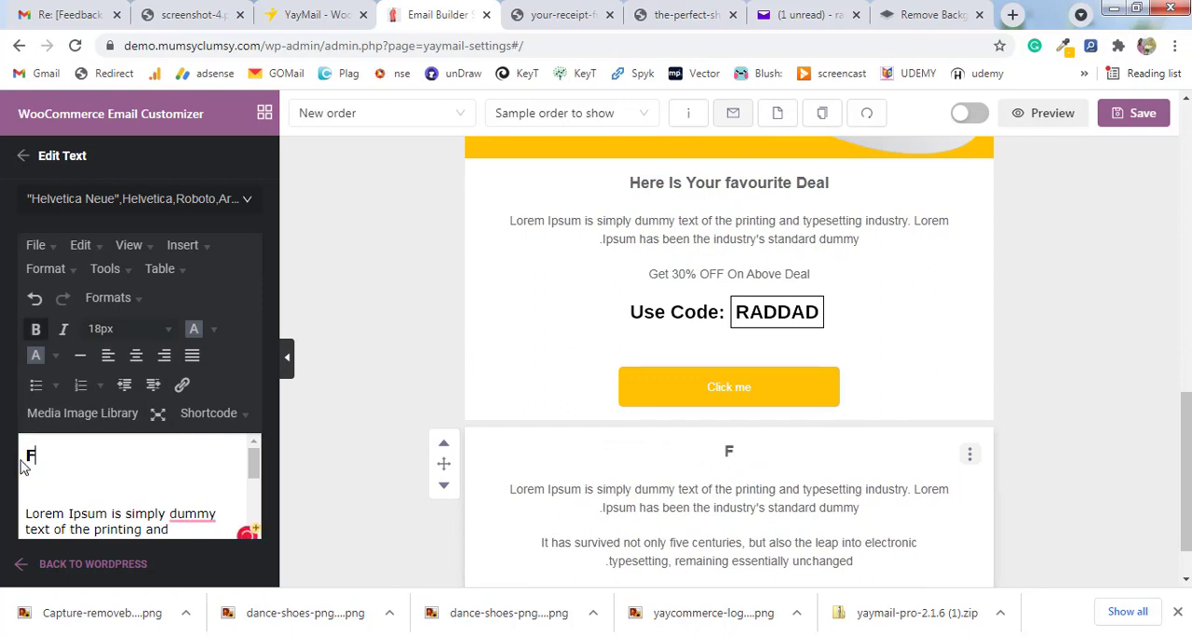
text(ollow Us)
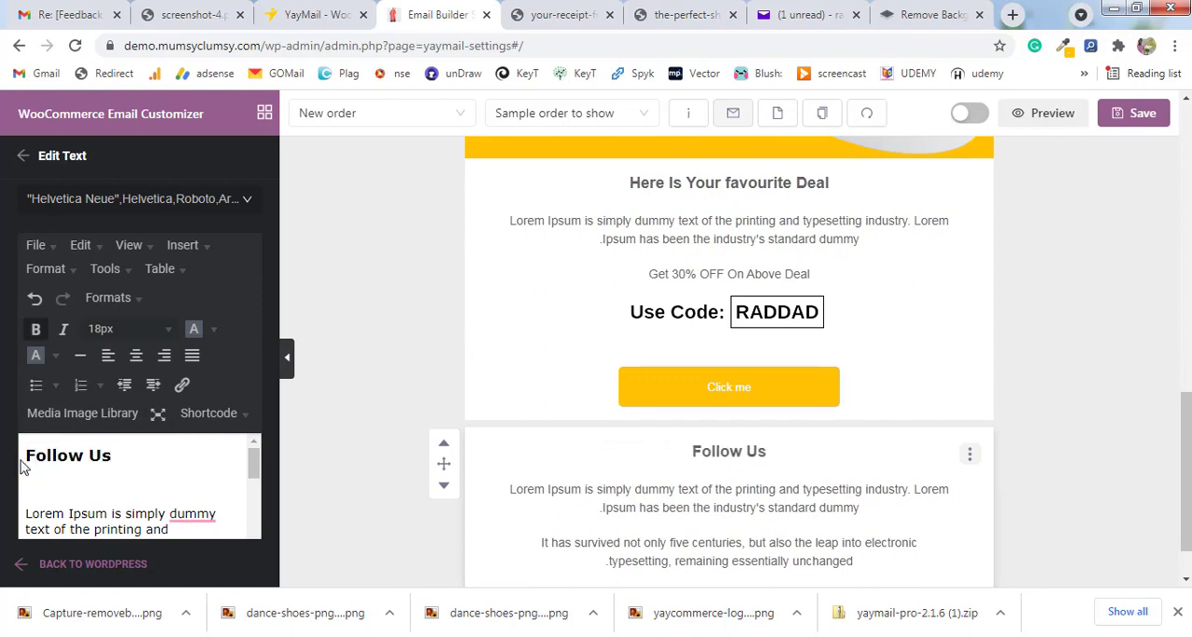
Change the text color of the "Follow Us" heading to blue.
drag(117, 456, 33, 457)
click(213, 329)
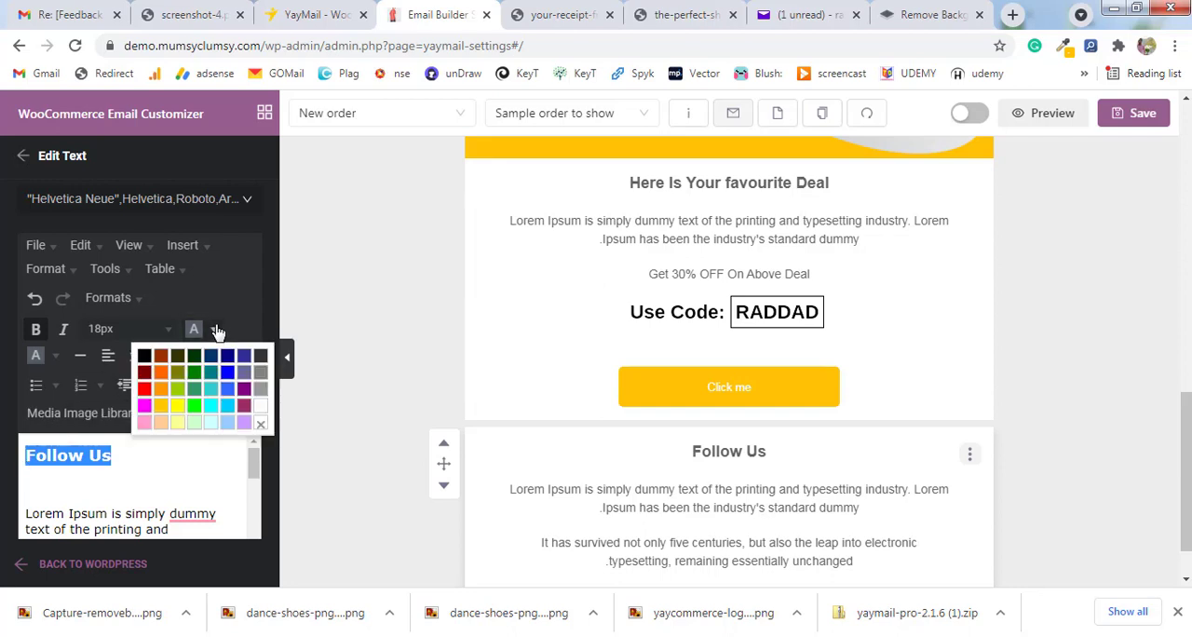
click(177, 405)
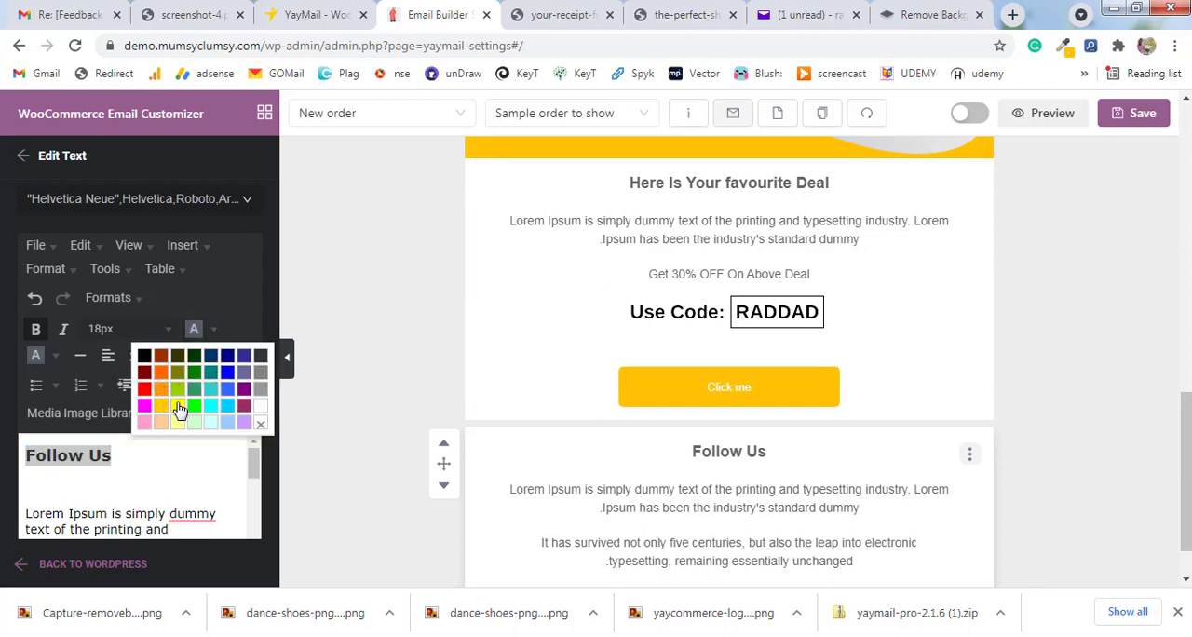
click(213, 330)
click(229, 386)
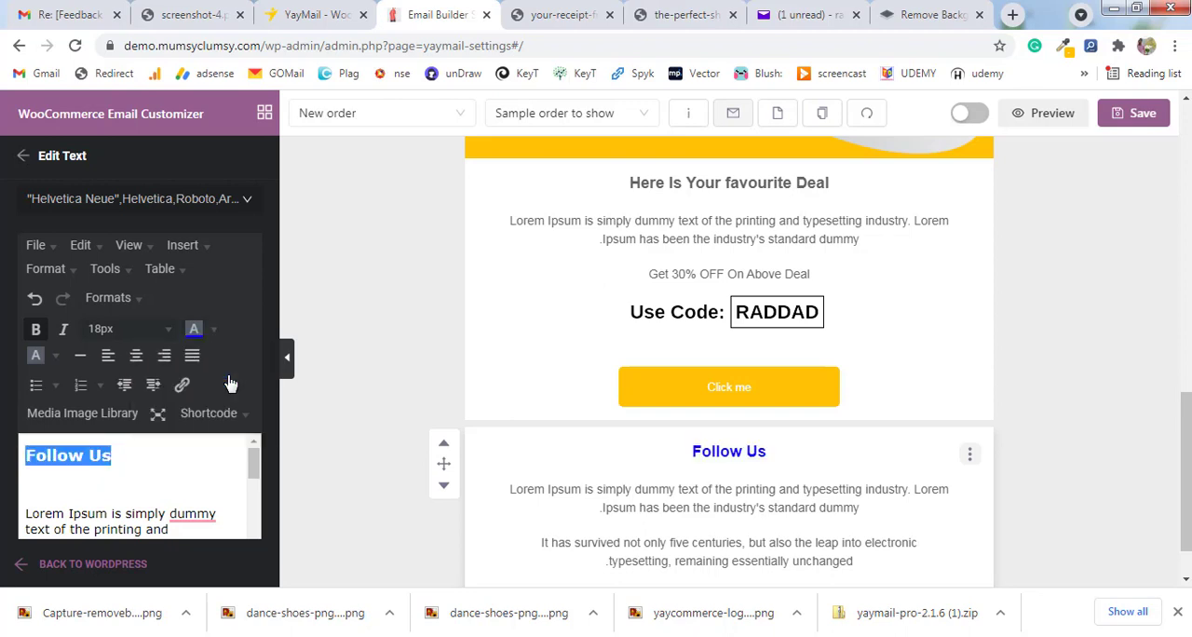
Delete all placeholder paragraphs below the "Follow Us" heading and close the text editor.
drag(29, 513, 160, 503)
key(BackSpace)
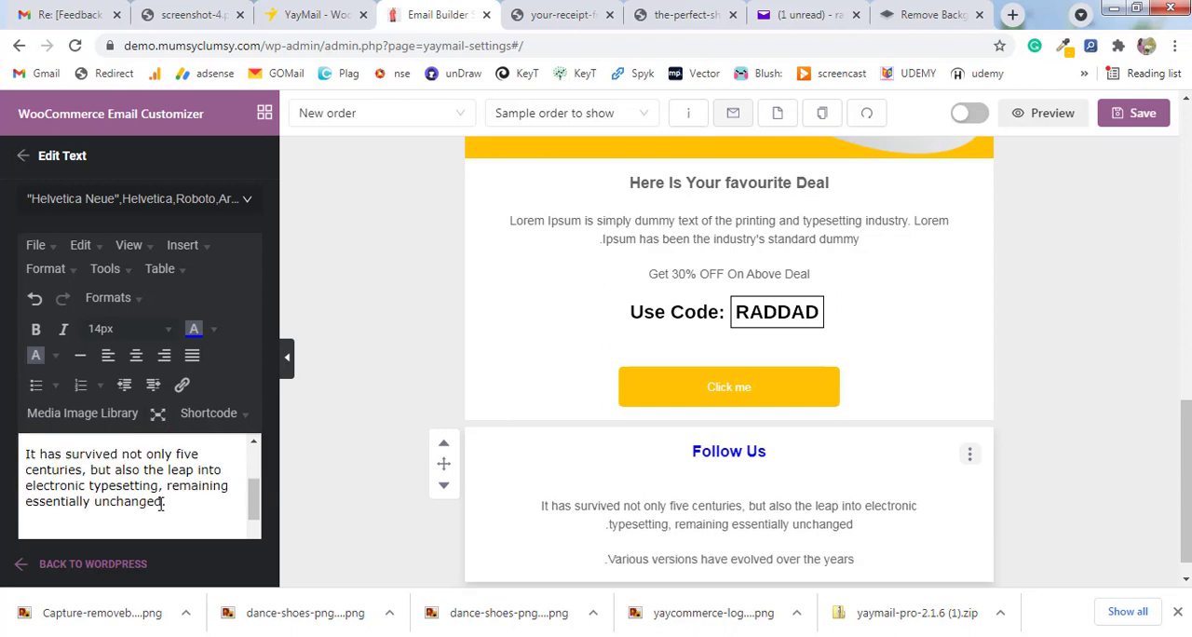
drag(176, 504, 23, 461)
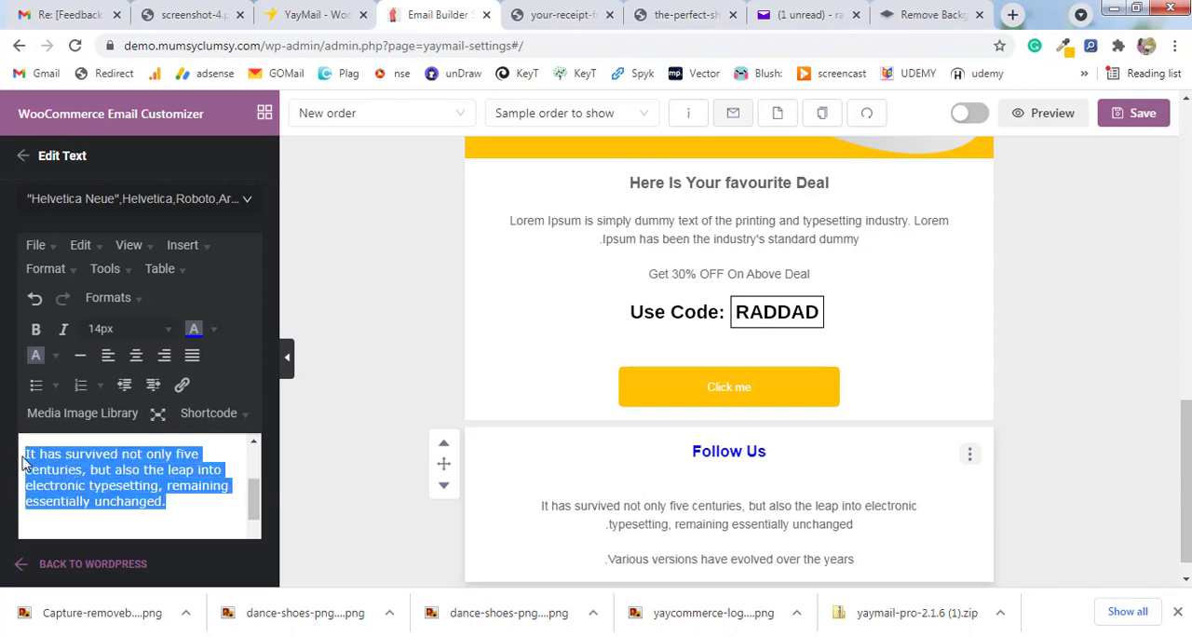
key(BackSpace)
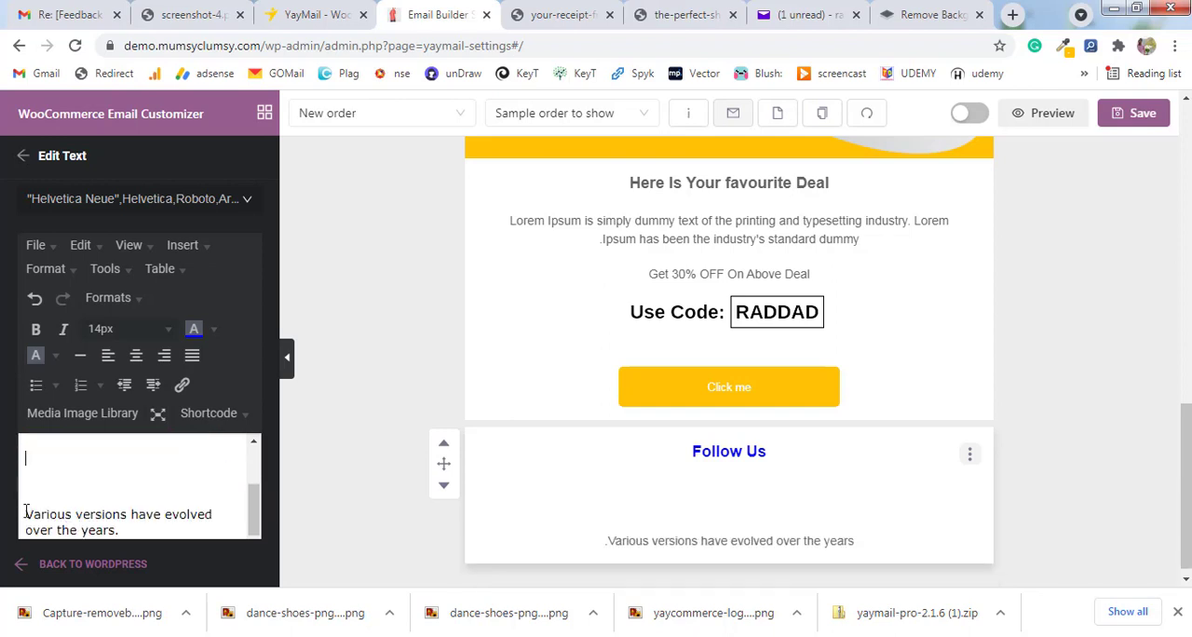
drag(127, 531, 24, 457)
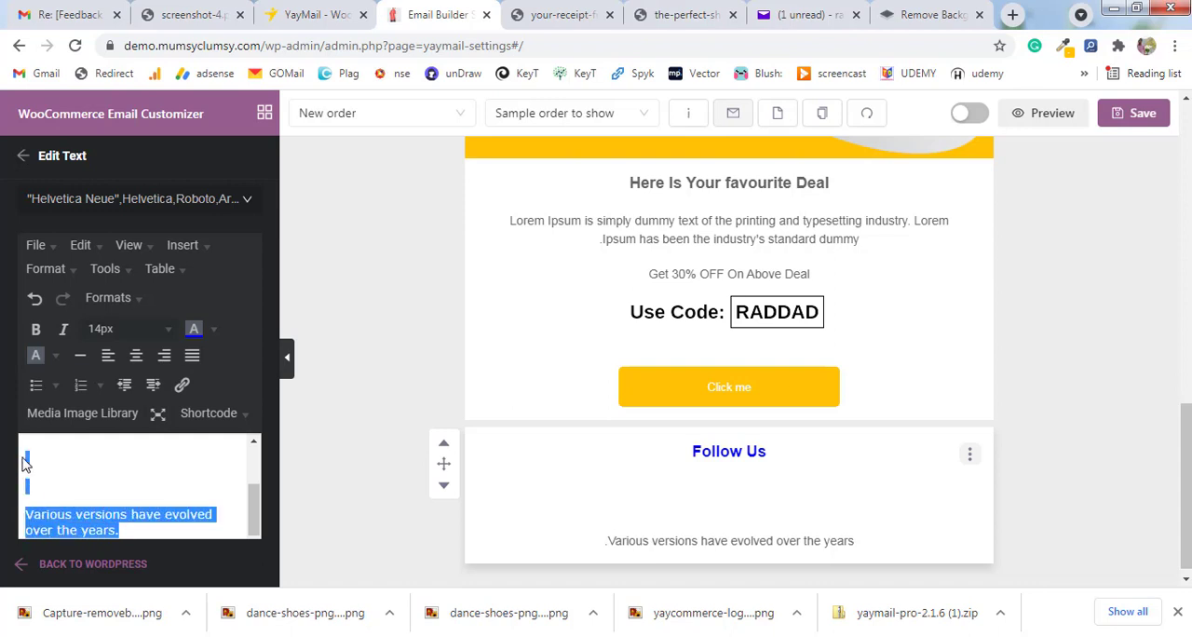
key(BackSpace)
click(470, 442)
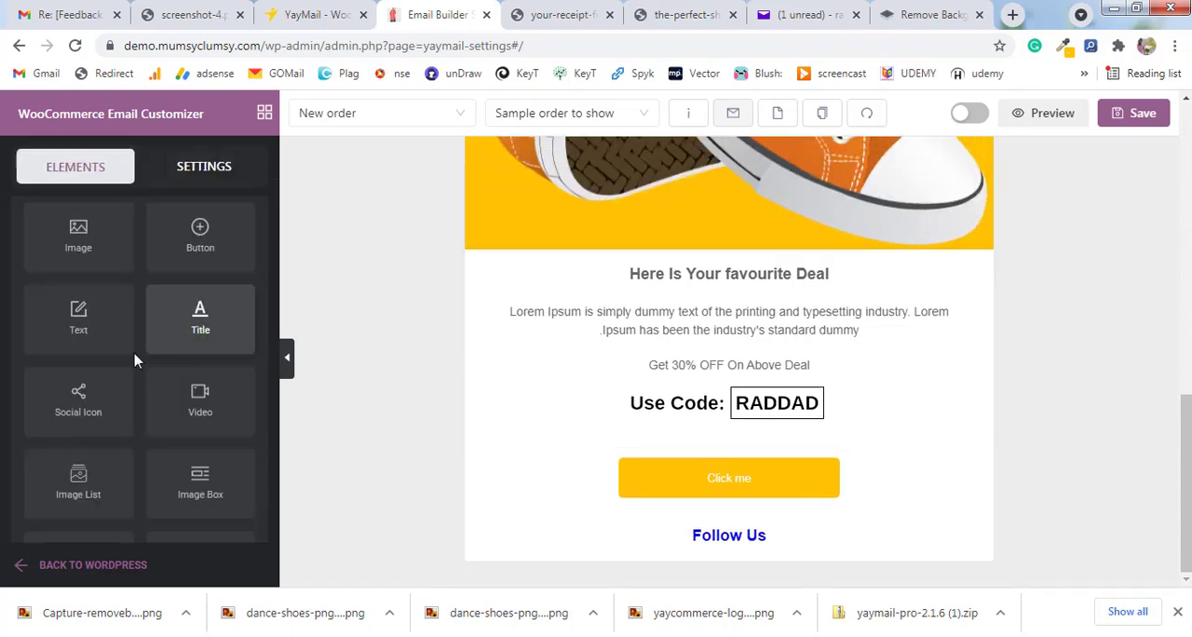
Add a Social Icon element below "Follow Us" with 28px width, 10px icon spacing and the Colorful styles theme.
drag(90, 416, 715, 554)
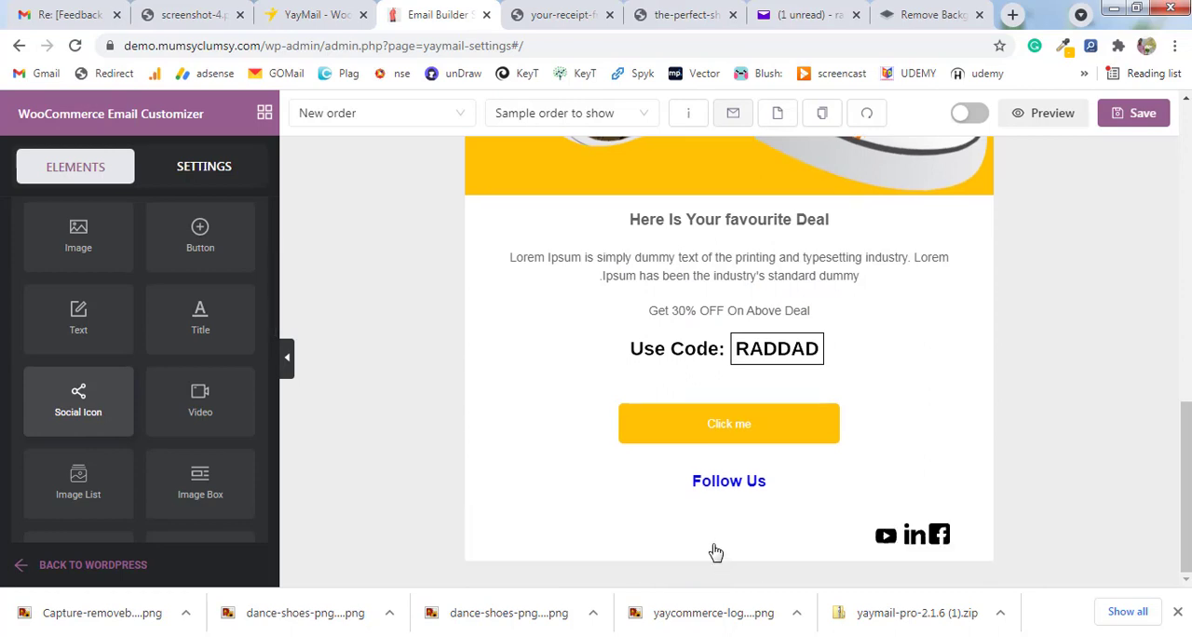
click(825, 531)
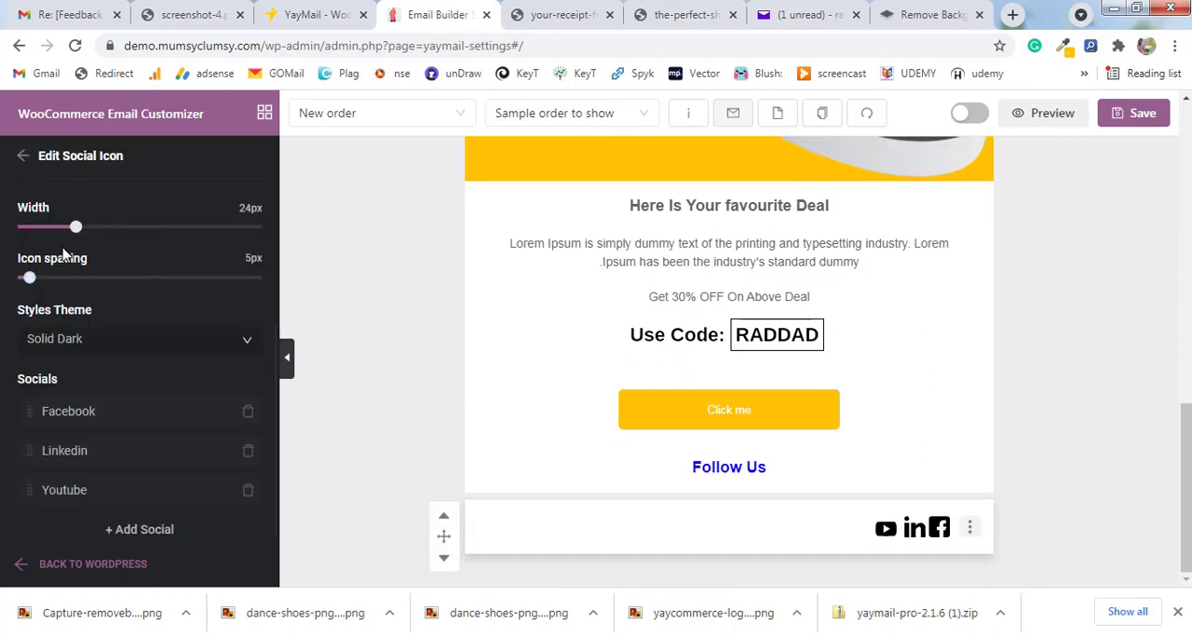
drag(75, 231, 88, 238)
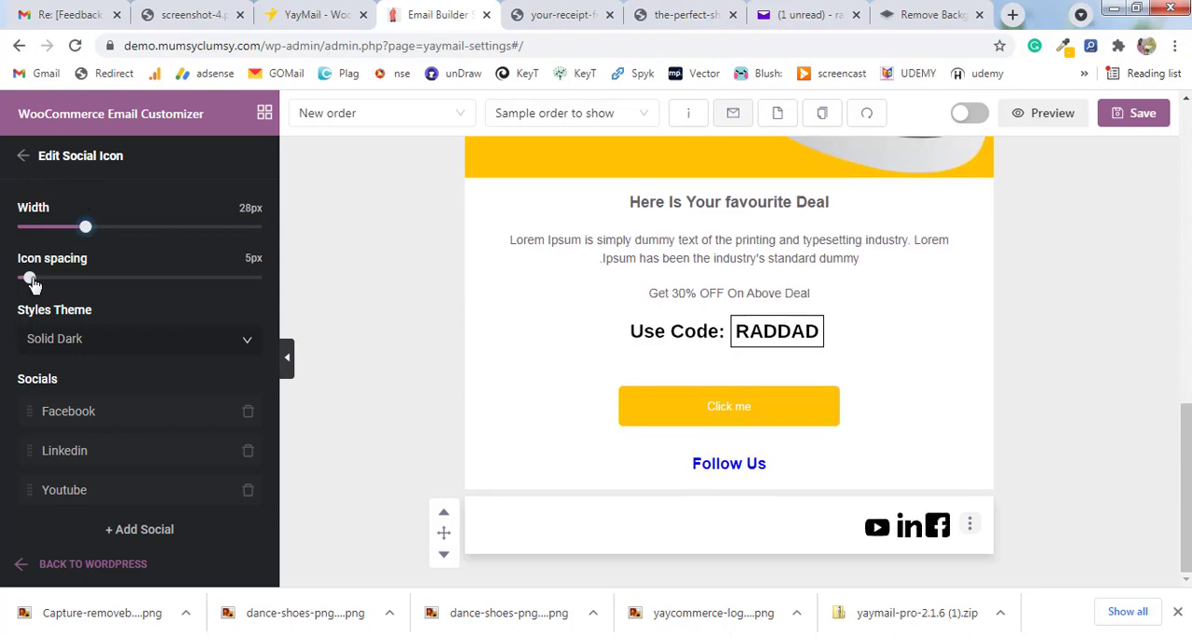
mouse_move(29, 277)
mouse_down()
mouse_move(65, 279)
mouse_move(42, 278)
mouse_up()
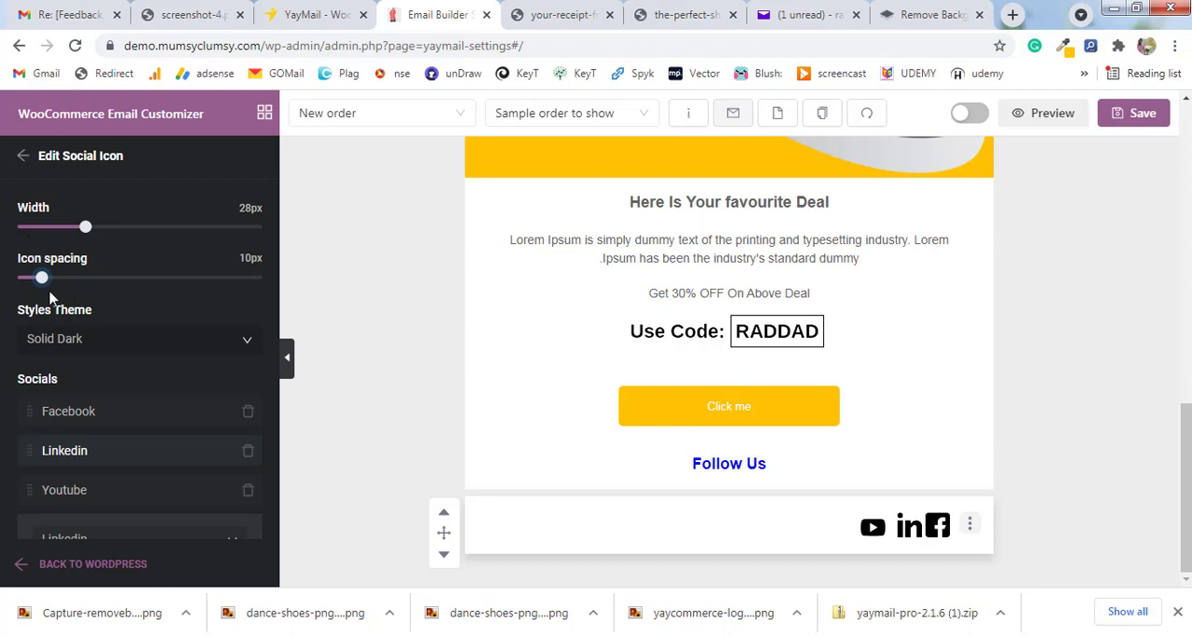
click(120, 351)
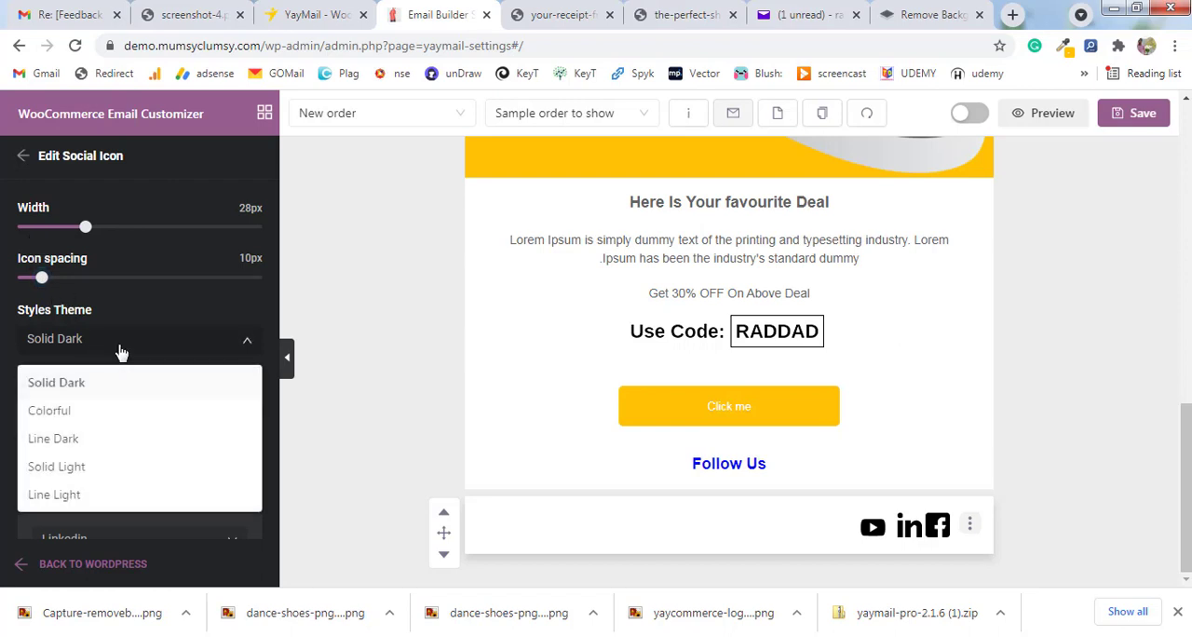
click(77, 419)
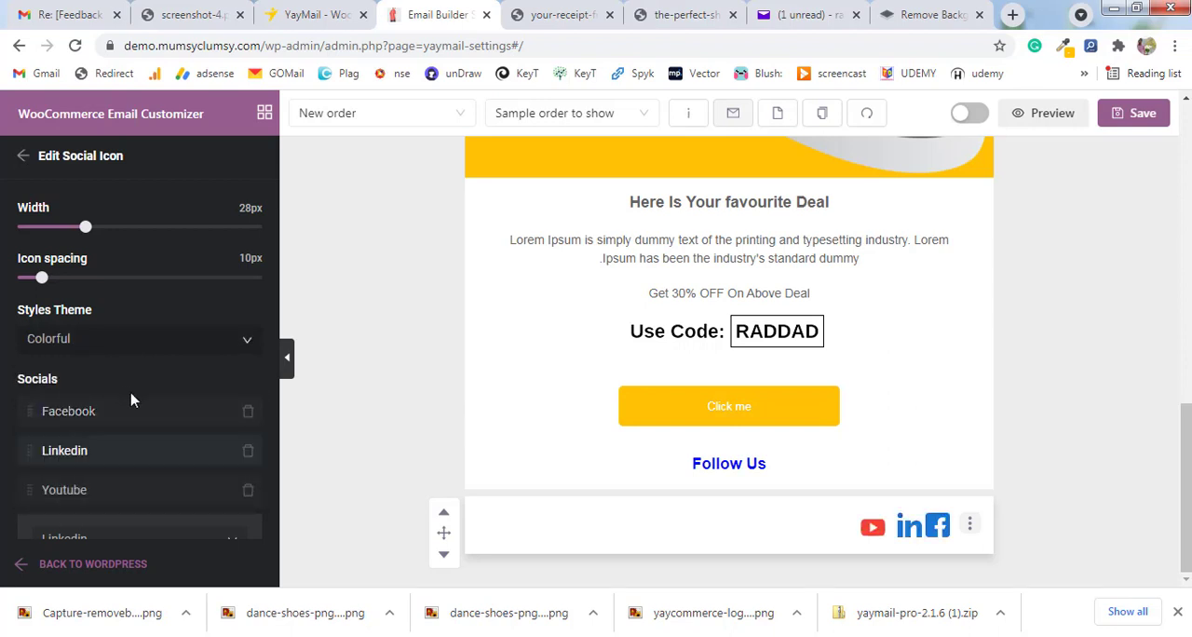
Examine the Linkedin entry's link field and the networks available for adding another social.
scroll(127, 384, down, 3)
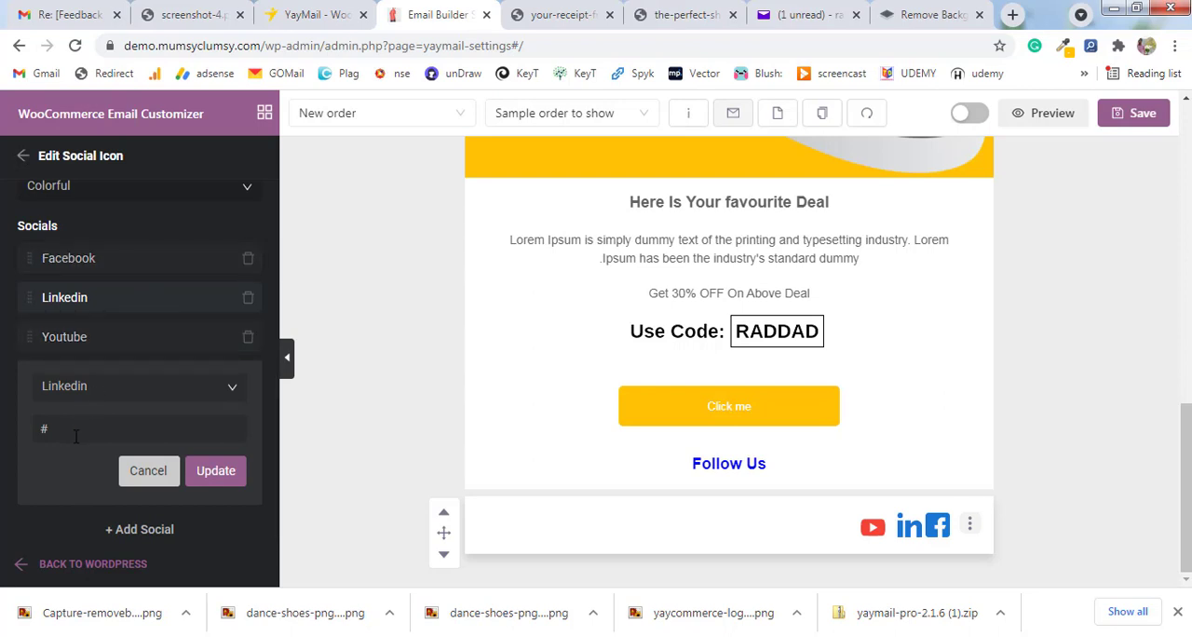
drag(76, 432, 35, 436)
click(137, 539)
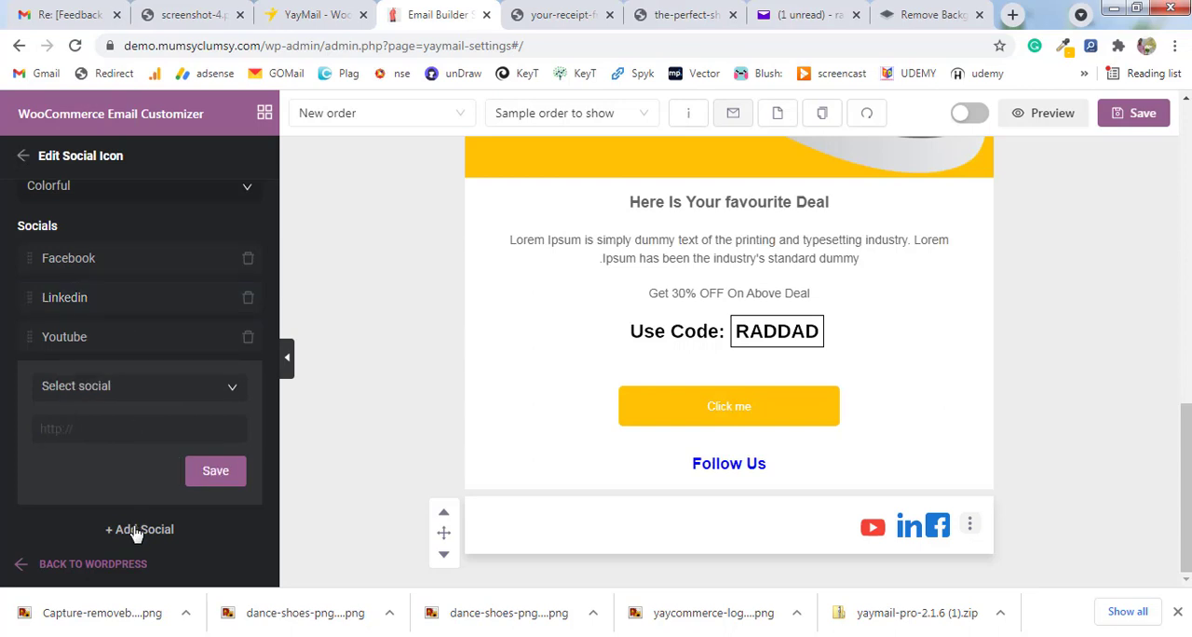
click(185, 399)
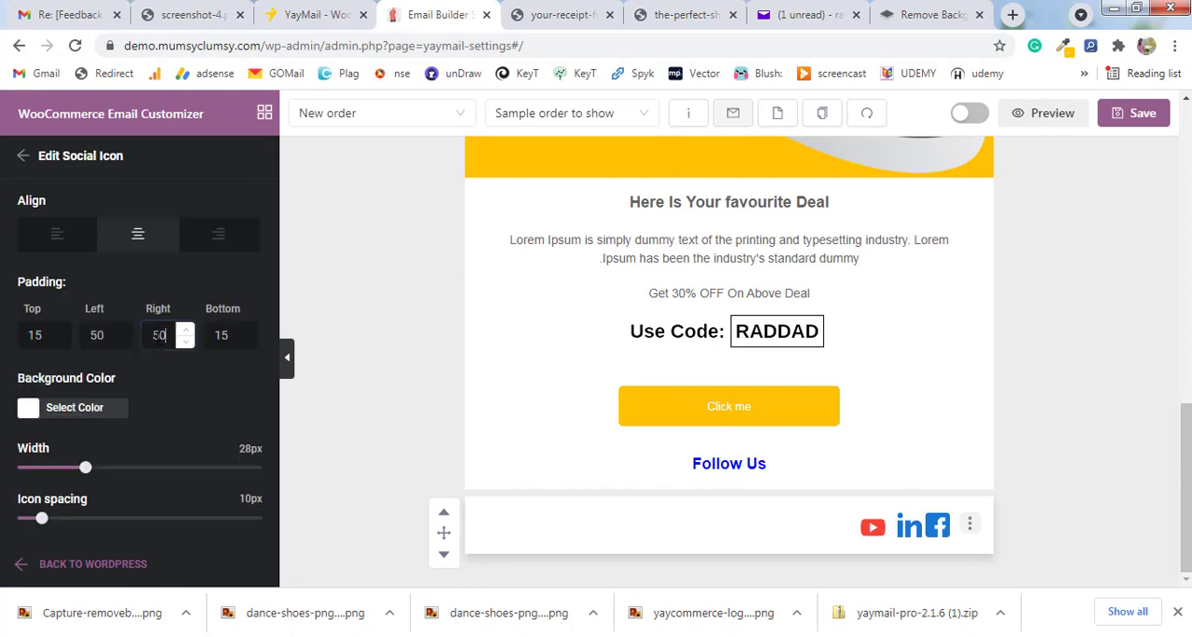
Set the Social Icon element's top, left, right and bottom padding to 0.
key(Tab)
key(BackSpace)
text(0)
key(Tab)
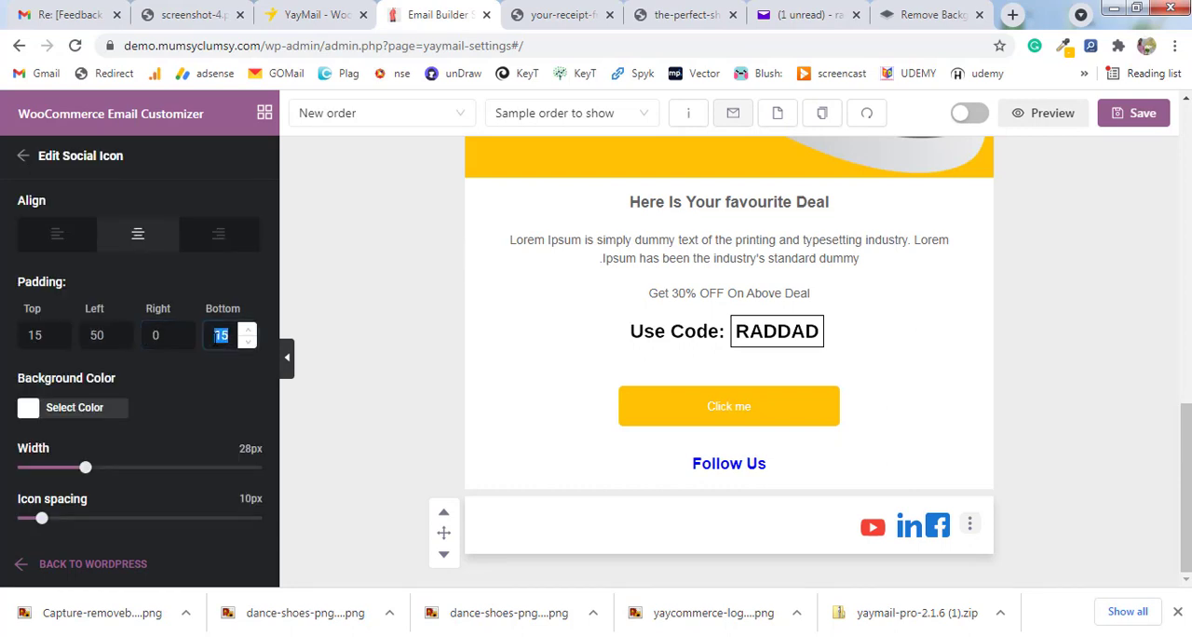
drag(104, 339, 37, 336)
key(BackSpace)
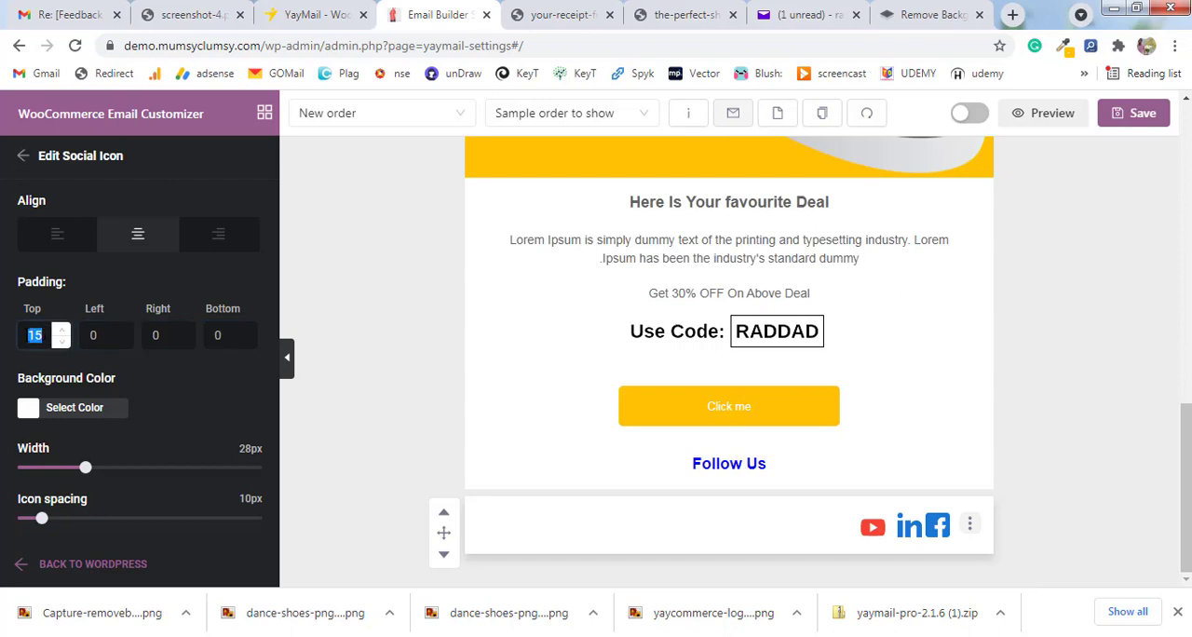
key(BackSpace)
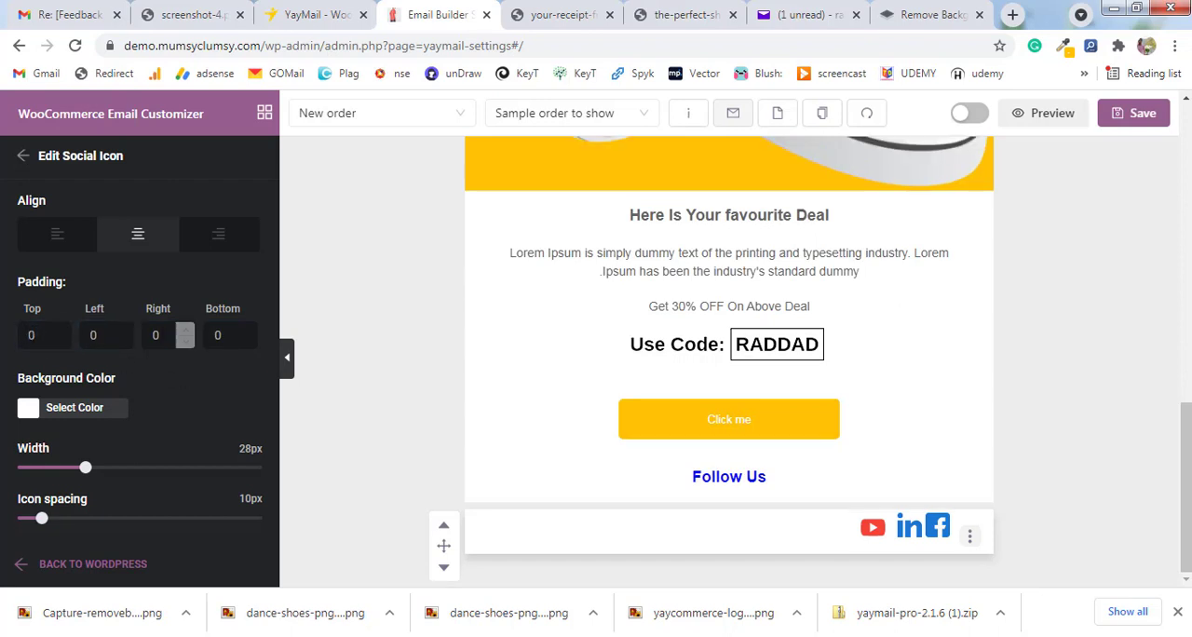
Try right padding values of 15 and 60 for the Social Icon element.
click(186, 331)
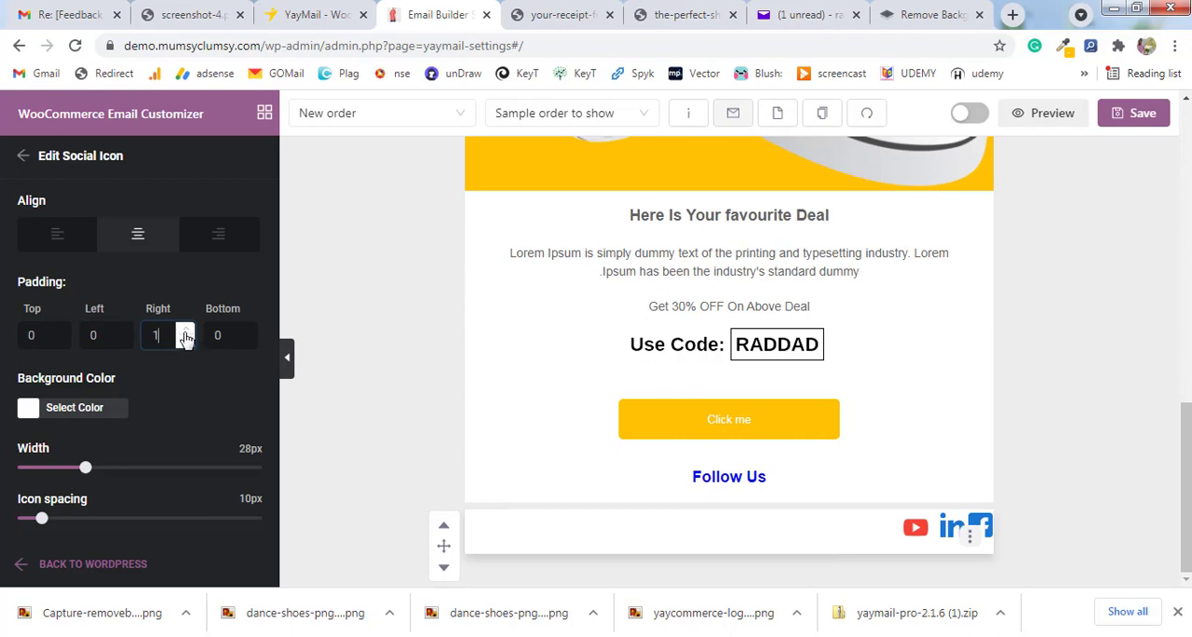
click(186, 333)
click(186, 333)
click(186, 333)
click(186, 332)
click(187, 333)
click(186, 333)
click(187, 333)
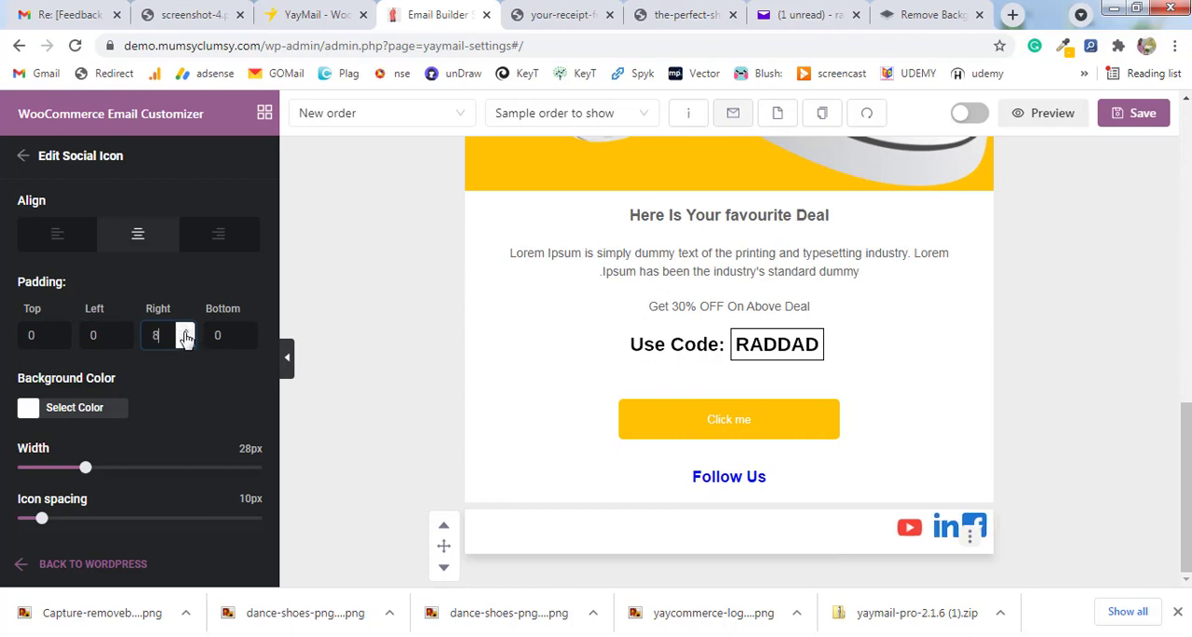
click(186, 333)
click(186, 332)
click(186, 332)
click(186, 333)
click(186, 333)
click(186, 332)
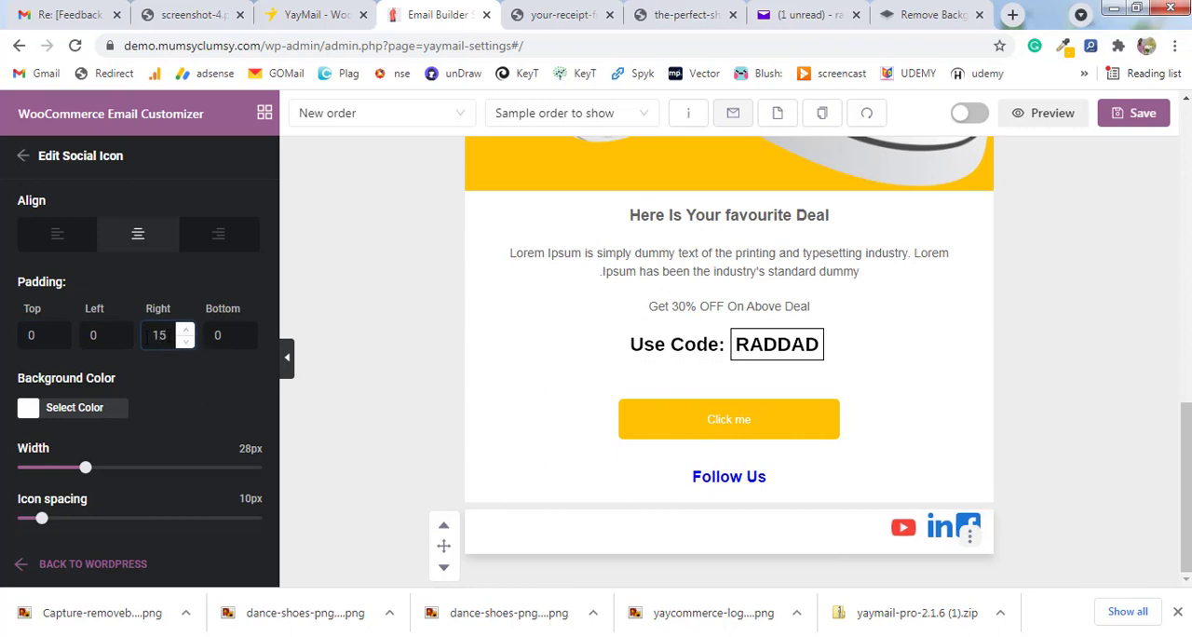
double_click(159, 335)
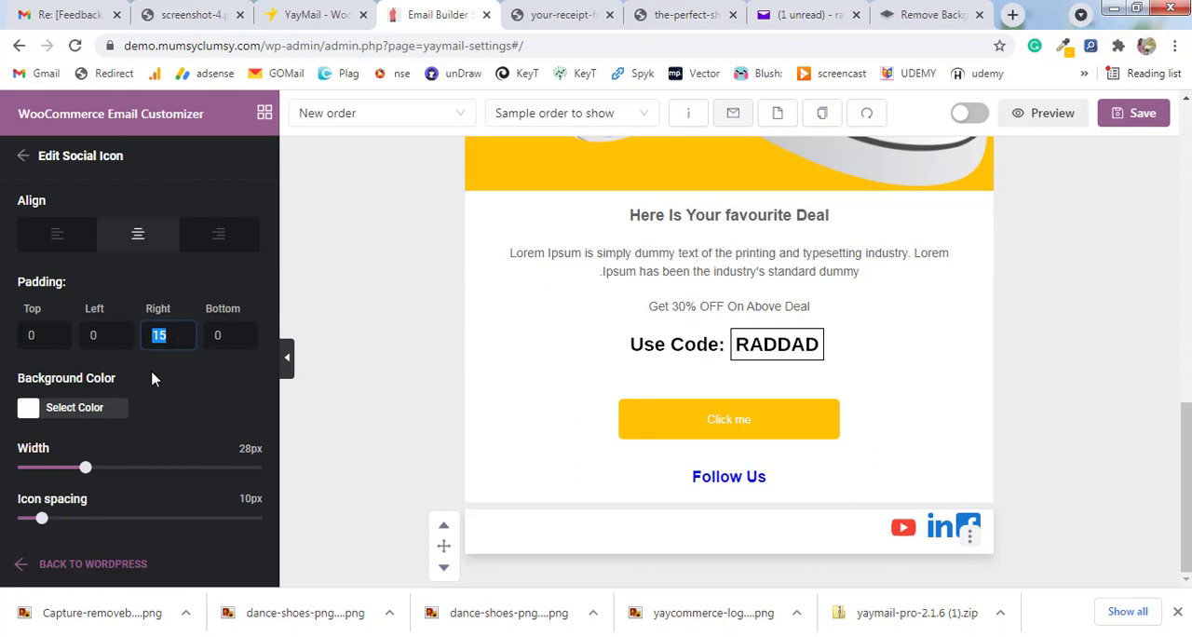
text(60)
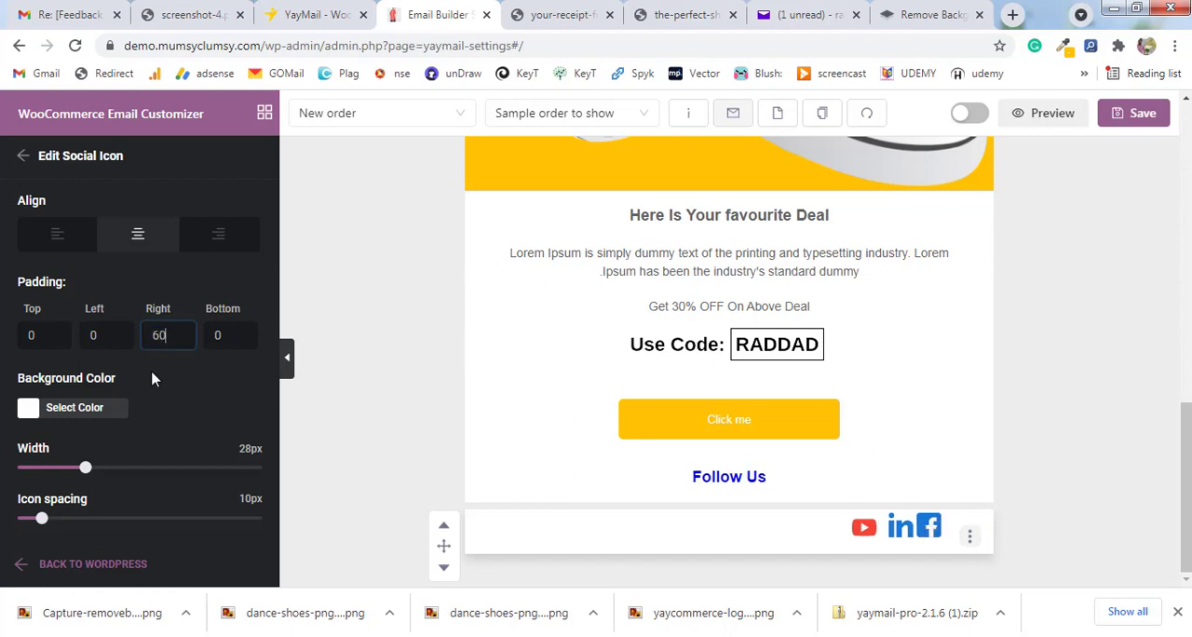
Set the Social Icon element's right padding to 150.
key(BackSpace)
key(BackSpace)
text(150)
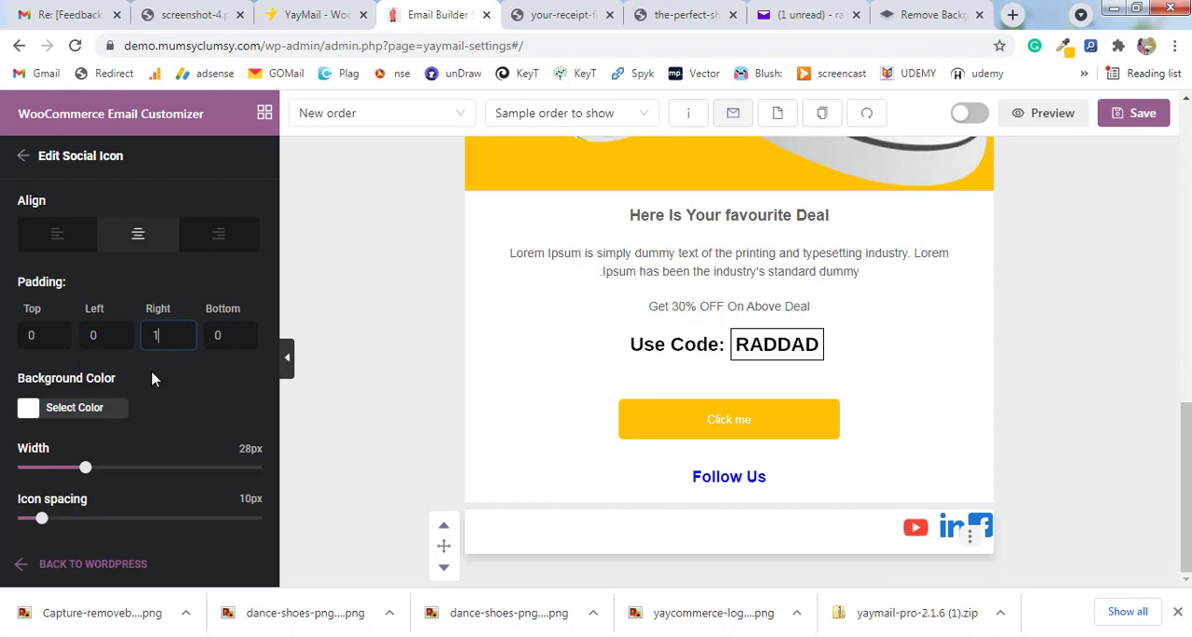
Set the Social Icon element's right padding to 250 and leave its settings.
key(BackSpace)
key(BackSpace)
key(BackSpace)
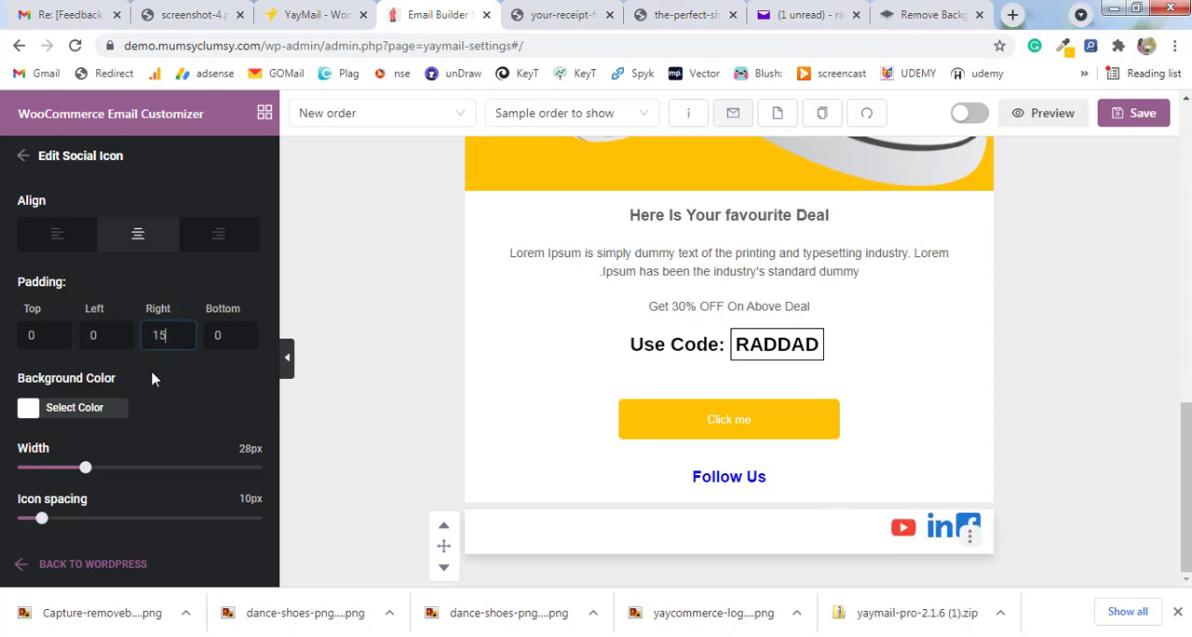
text(250)
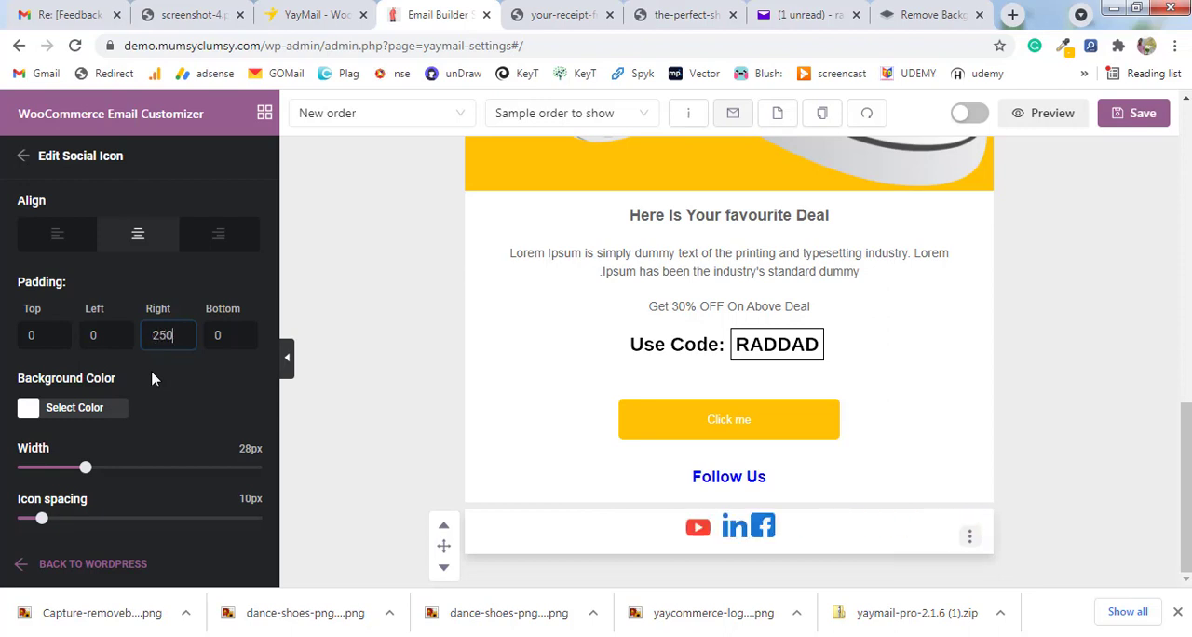
click(344, 379)
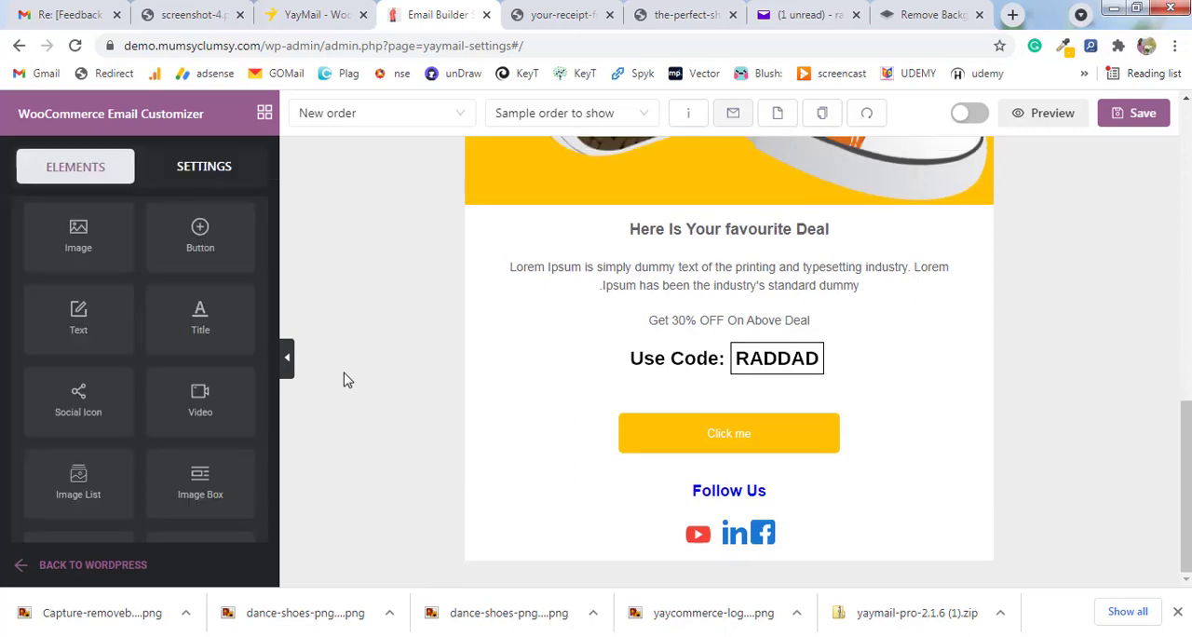
Review the New order email from header to social icons and save it.
scroll(985, 410, up, 15)
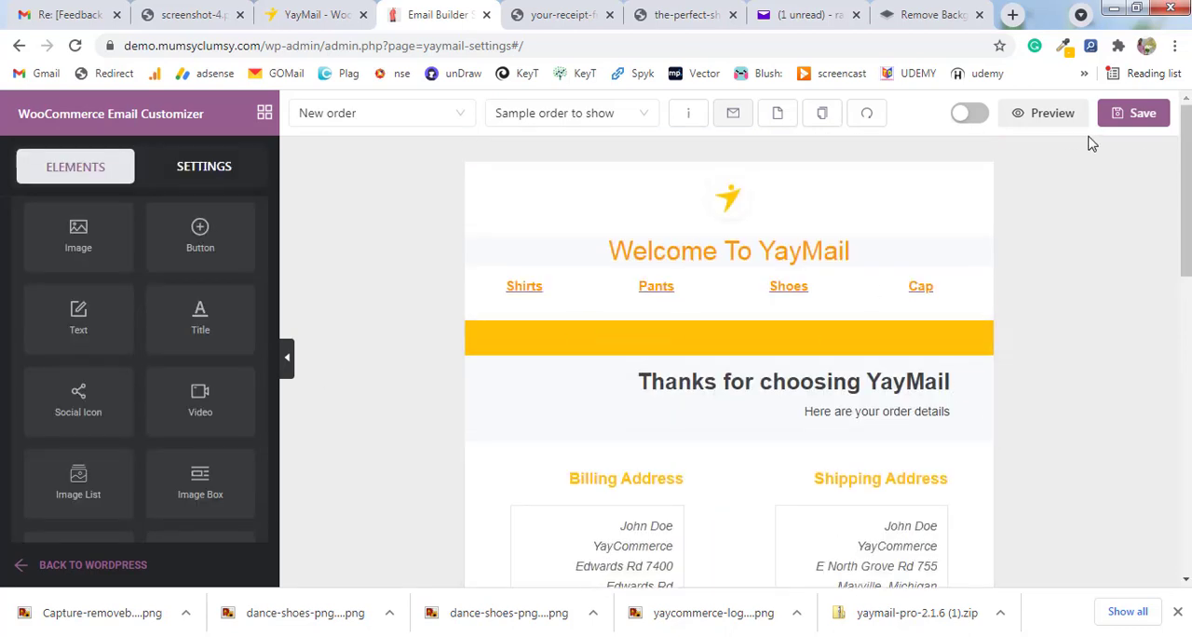
scroll(989, 436, down, 3)
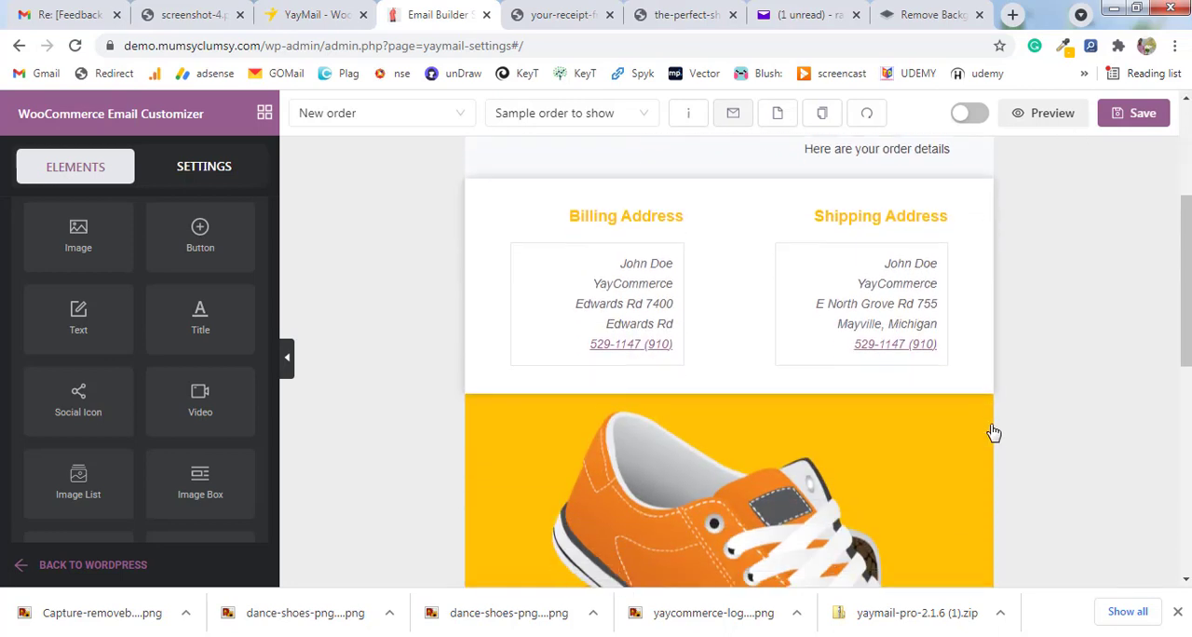
scroll(993, 433, down, 6)
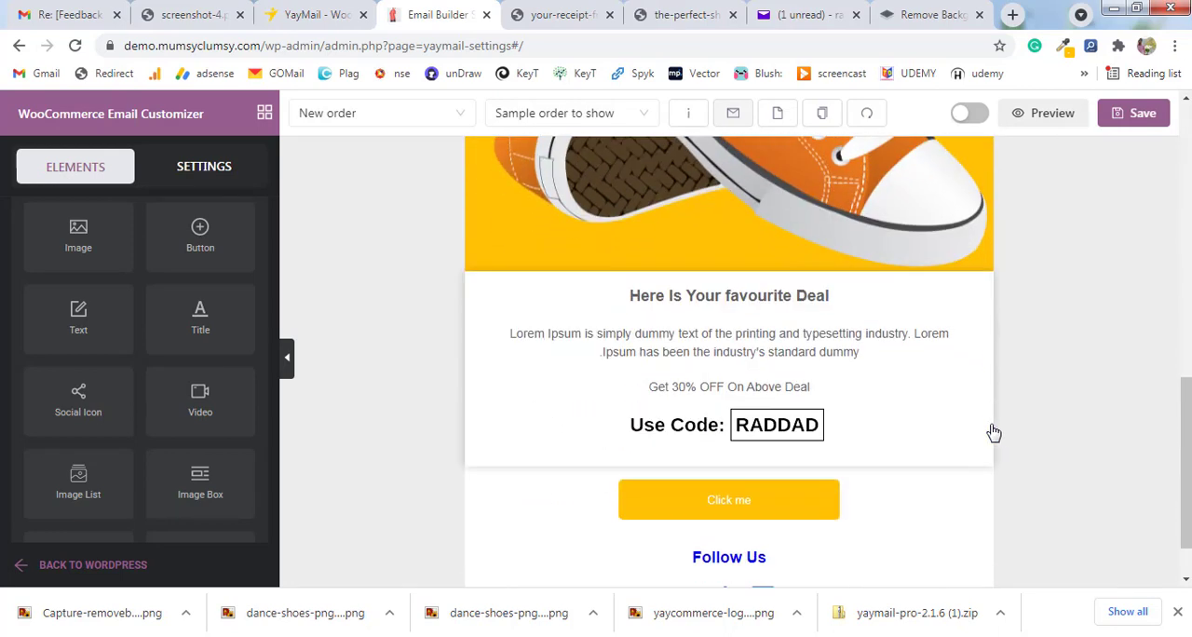
scroll(994, 434, down, 1)
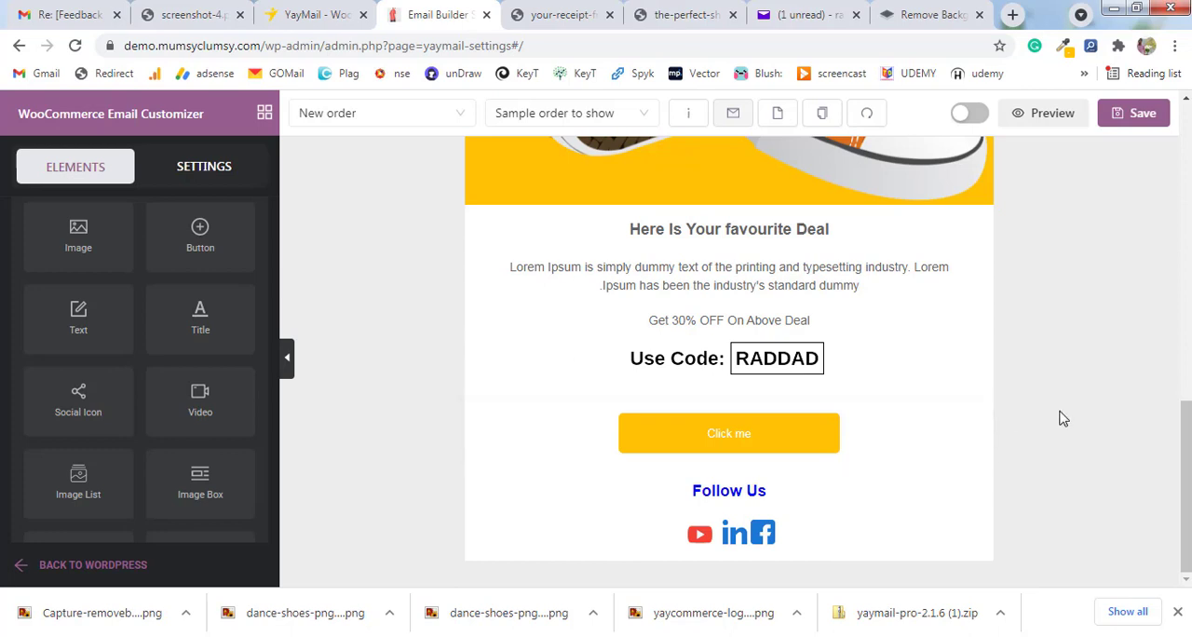
click(1124, 113)
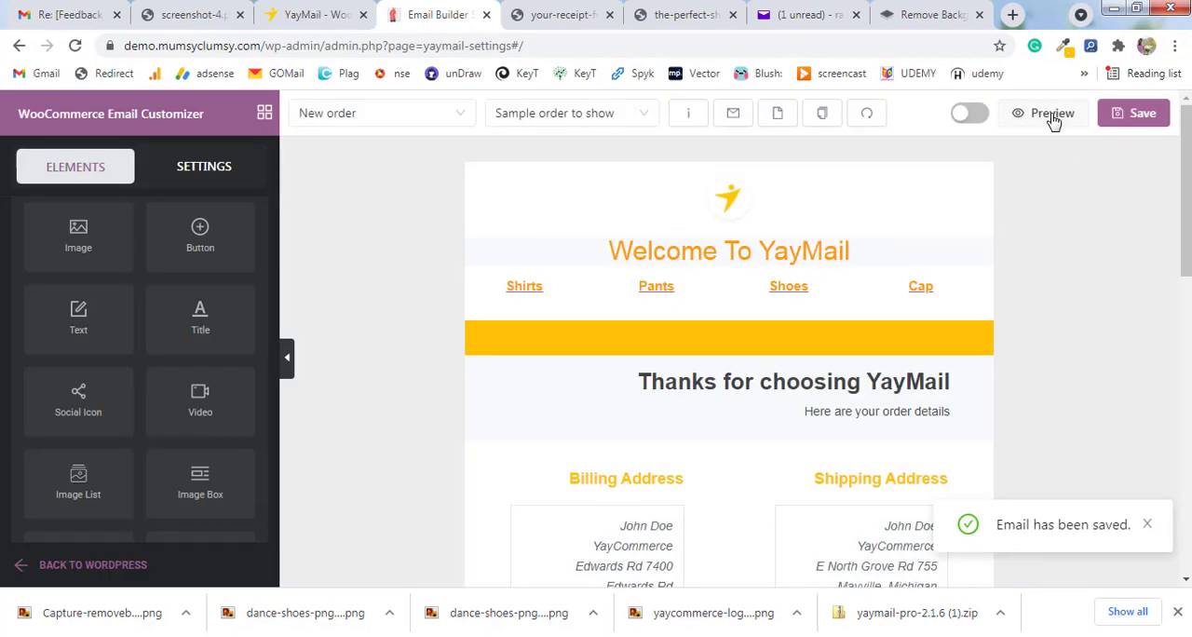
Preview the saved New order email in the desktop layout, from the logo down to the Follow Us heading.
click(1052, 115)
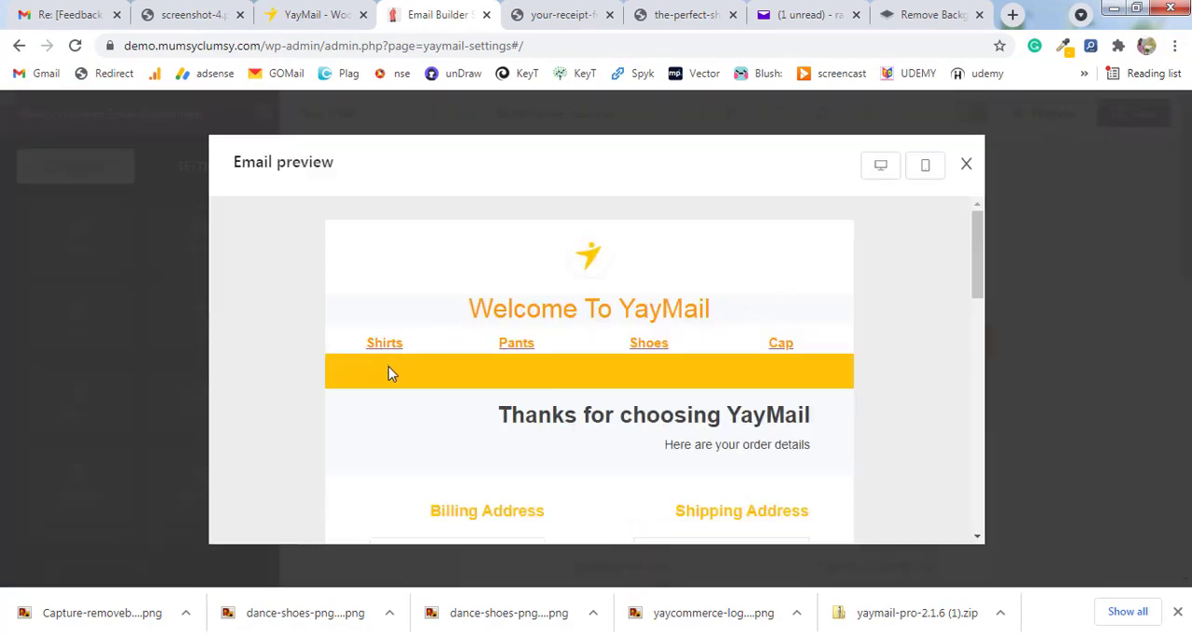
scroll(391, 371, down, 2)
scroll(392, 373, down, 8)
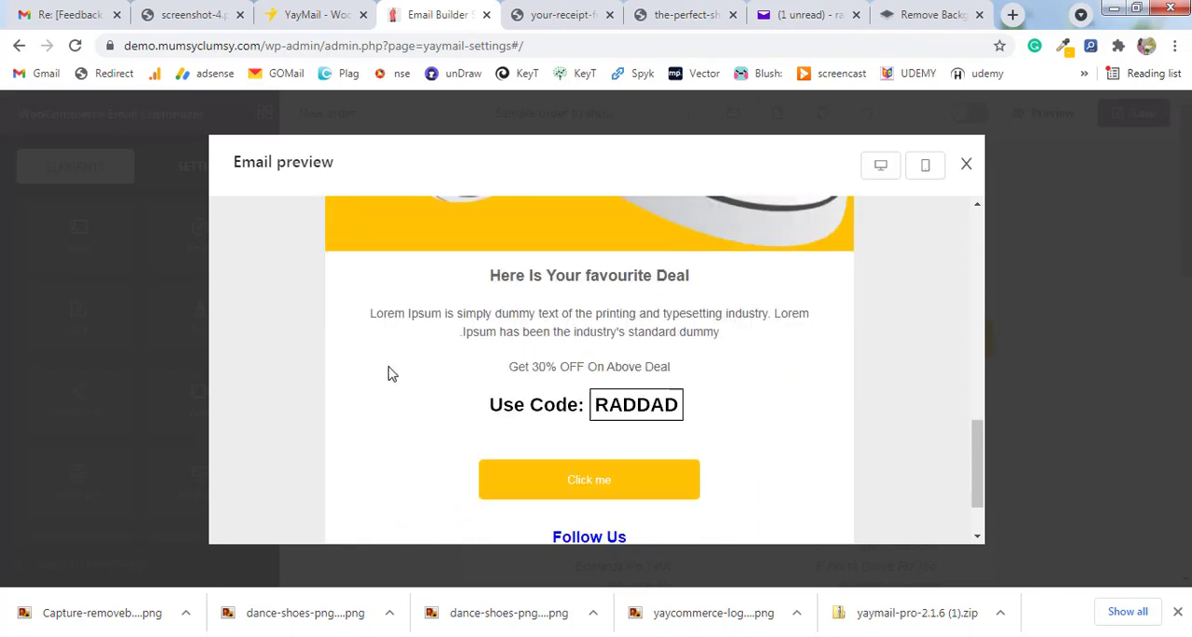
scroll(392, 374, up, 10)
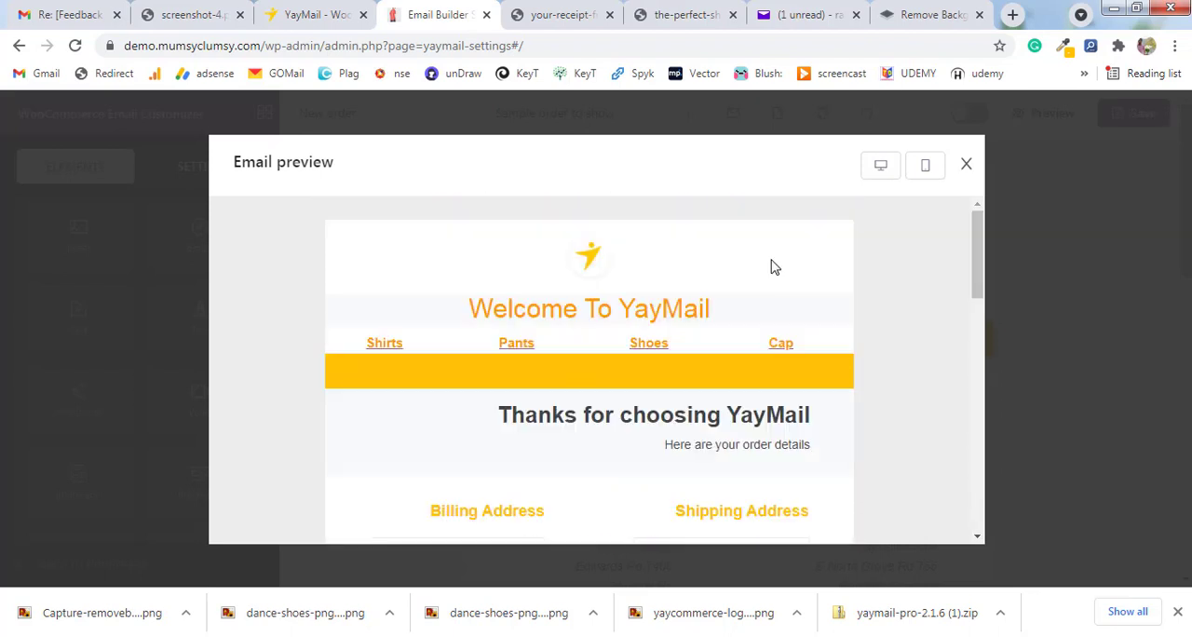
Check the email's mobile preview down to the social icons, and close the preview.
click(925, 166)
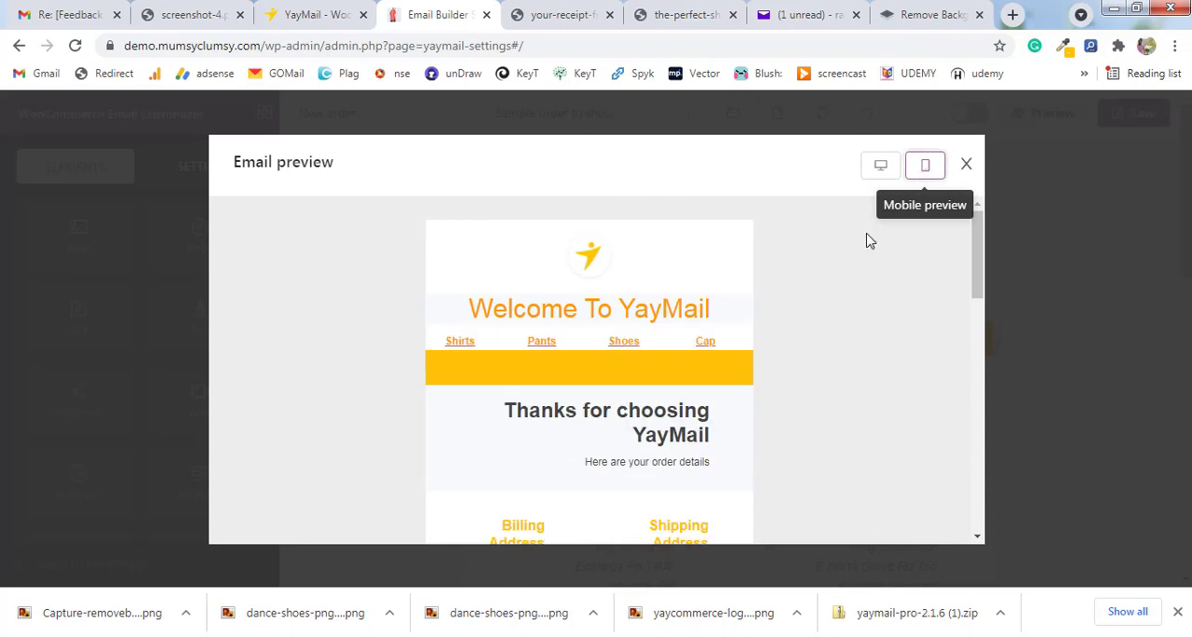
scroll(730, 296, down, 1)
scroll(726, 296, down, 10)
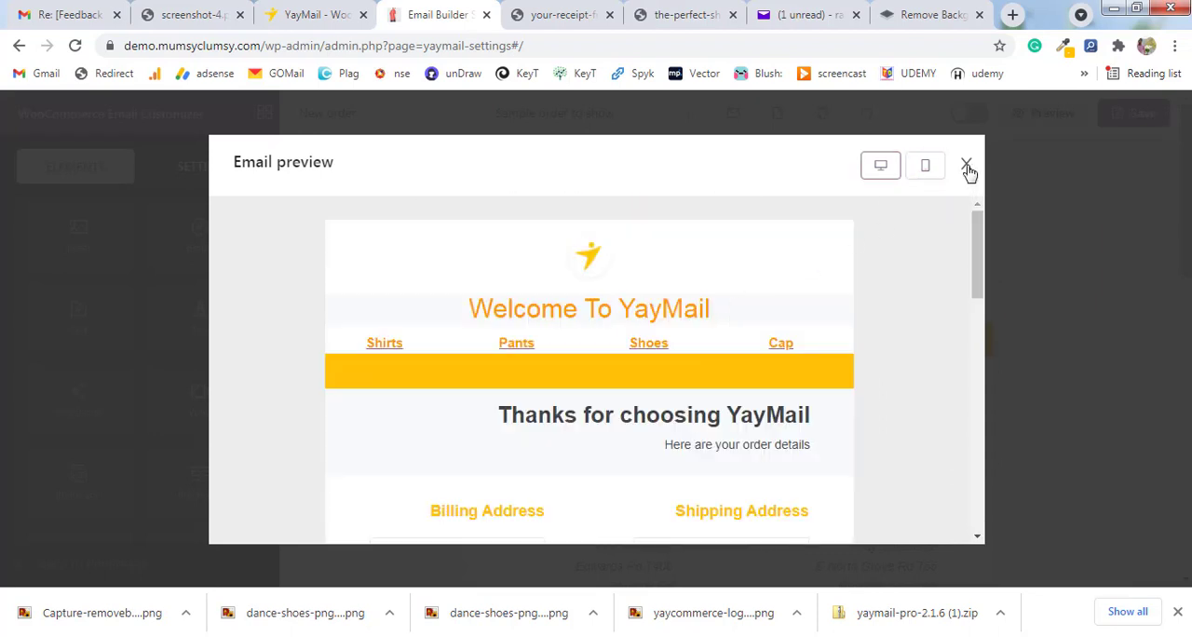
click(967, 168)
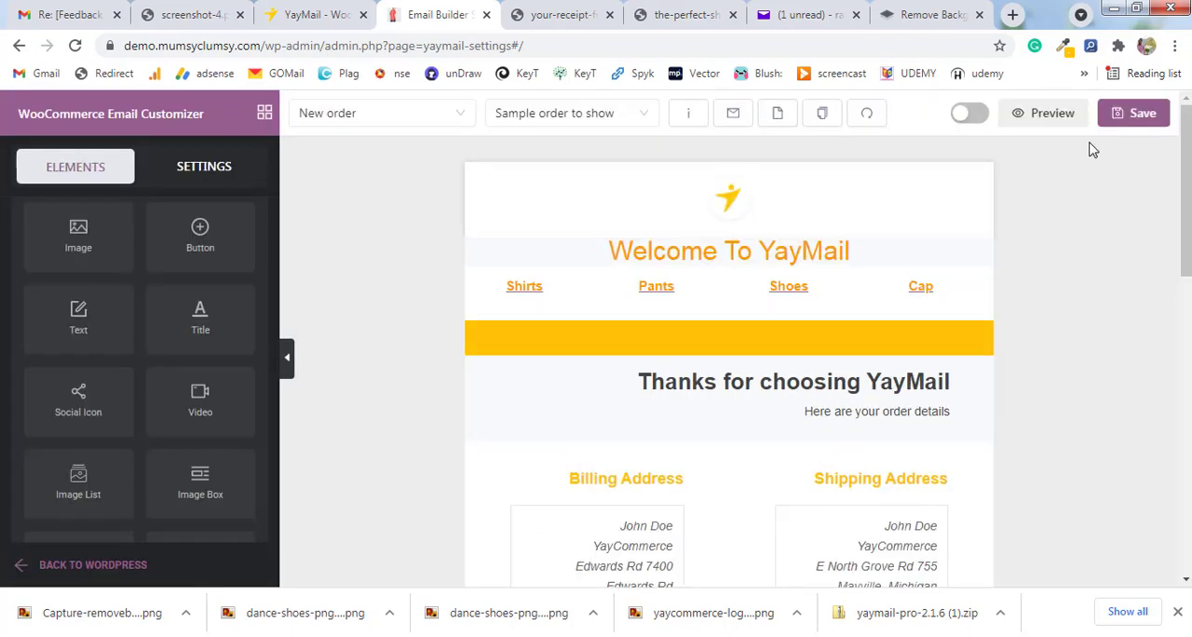
Examine the list of WooCommerce email types available for customizing, keeping the New order template selected.
click(376, 128)
scroll(396, 401, down, 1)
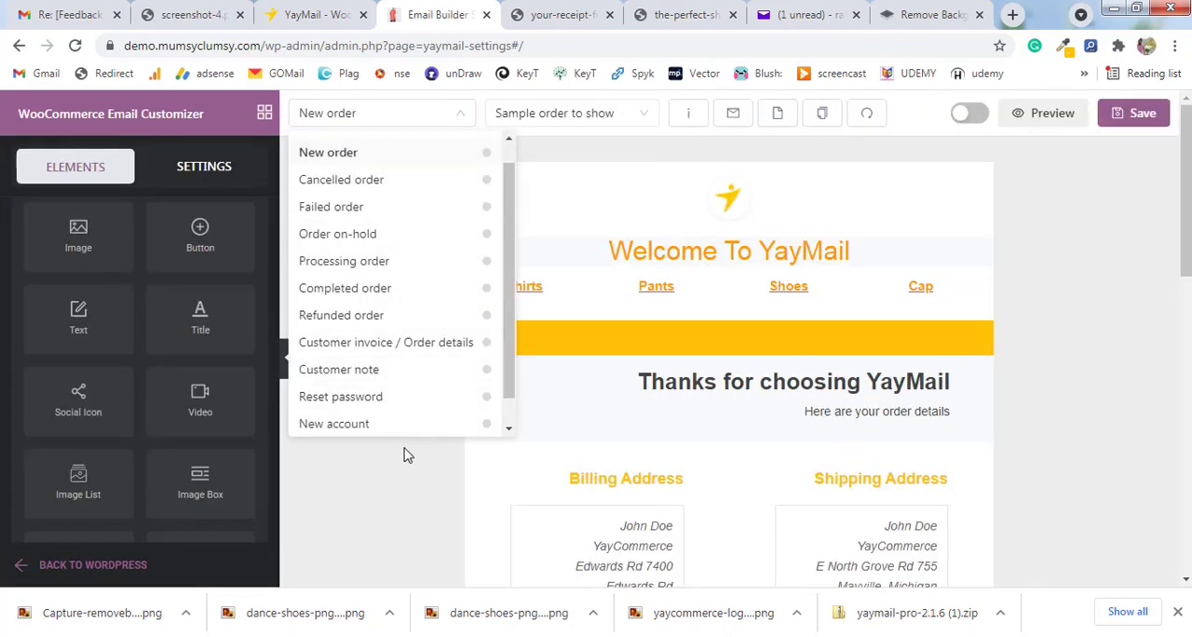
click(399, 127)
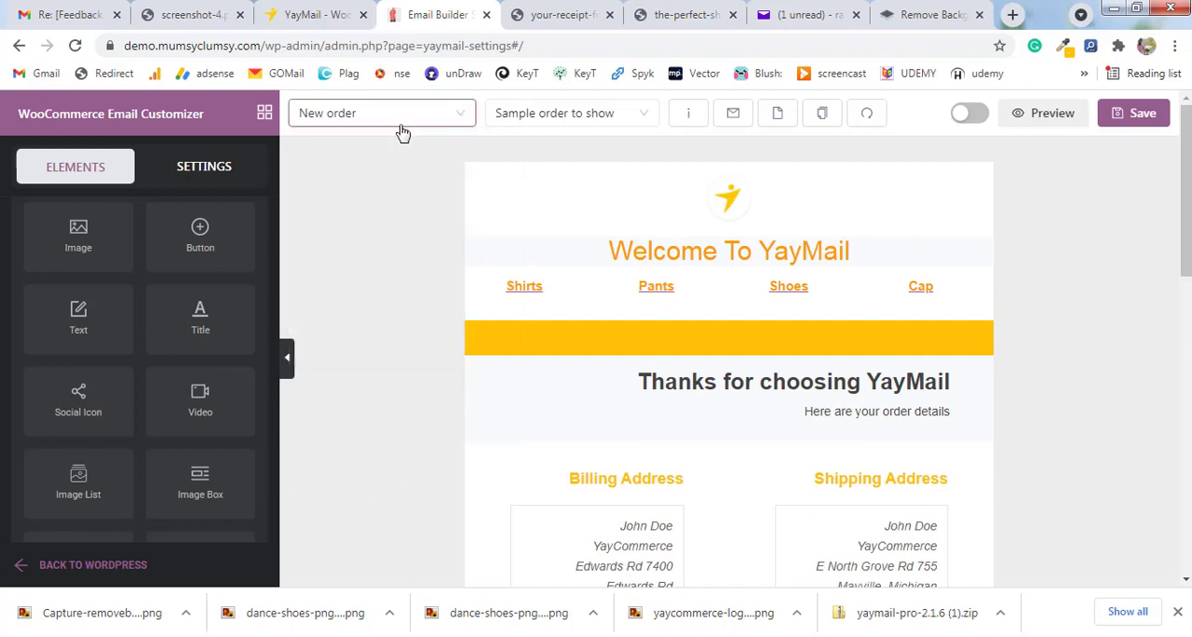
click(402, 134)
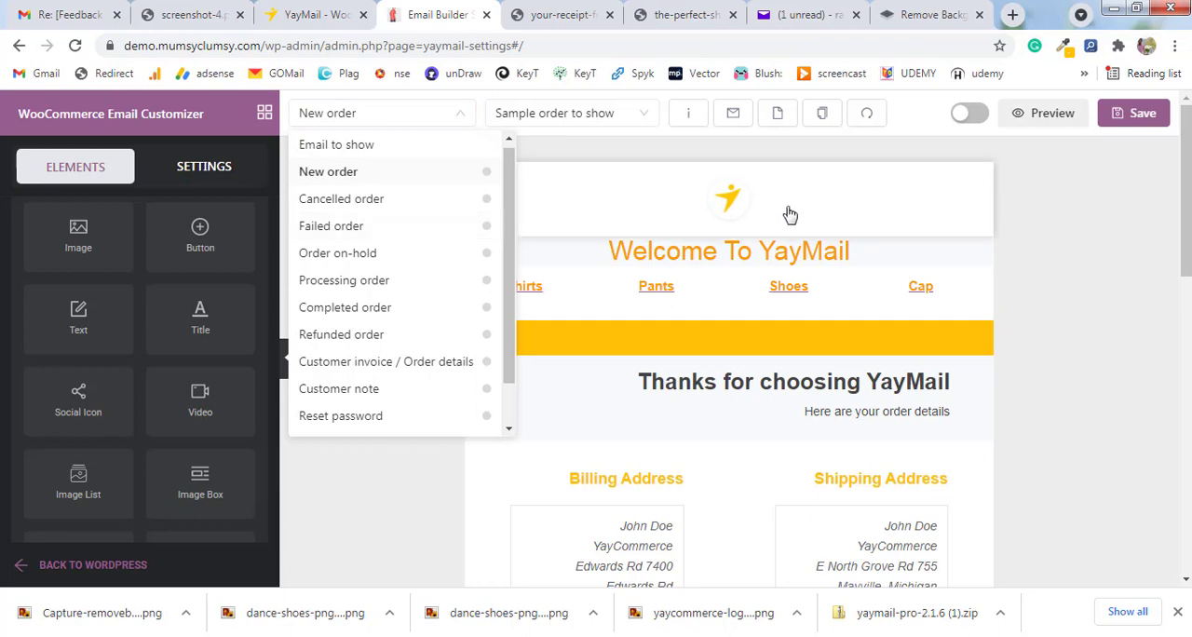
click(1112, 376)
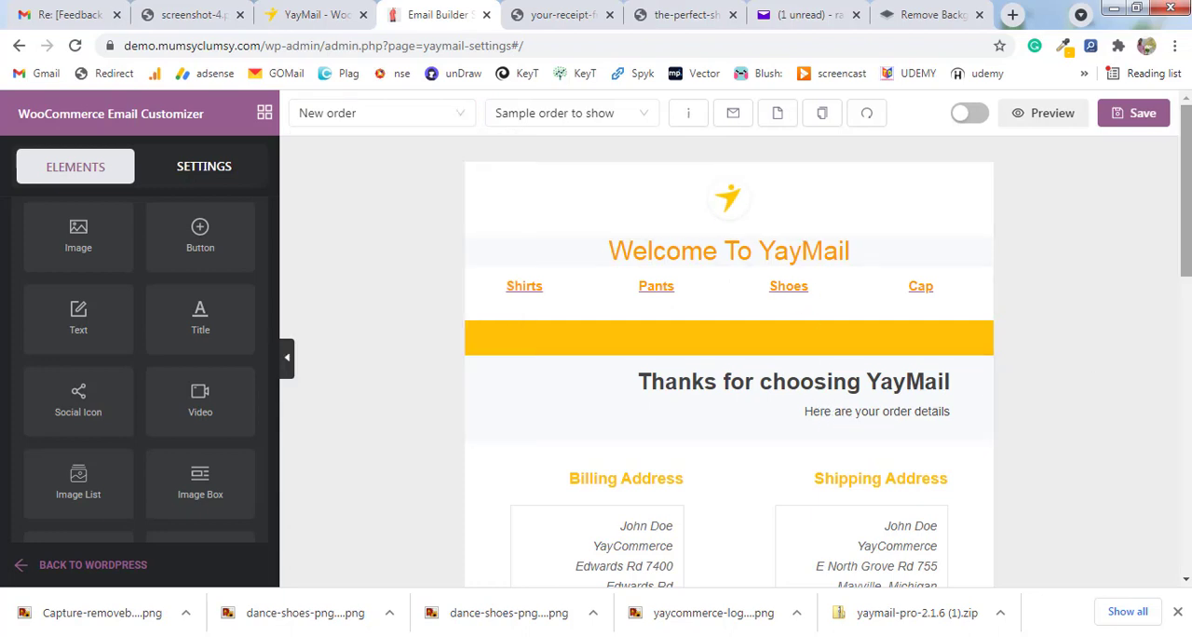
scroll(1134, 284, down, 1)
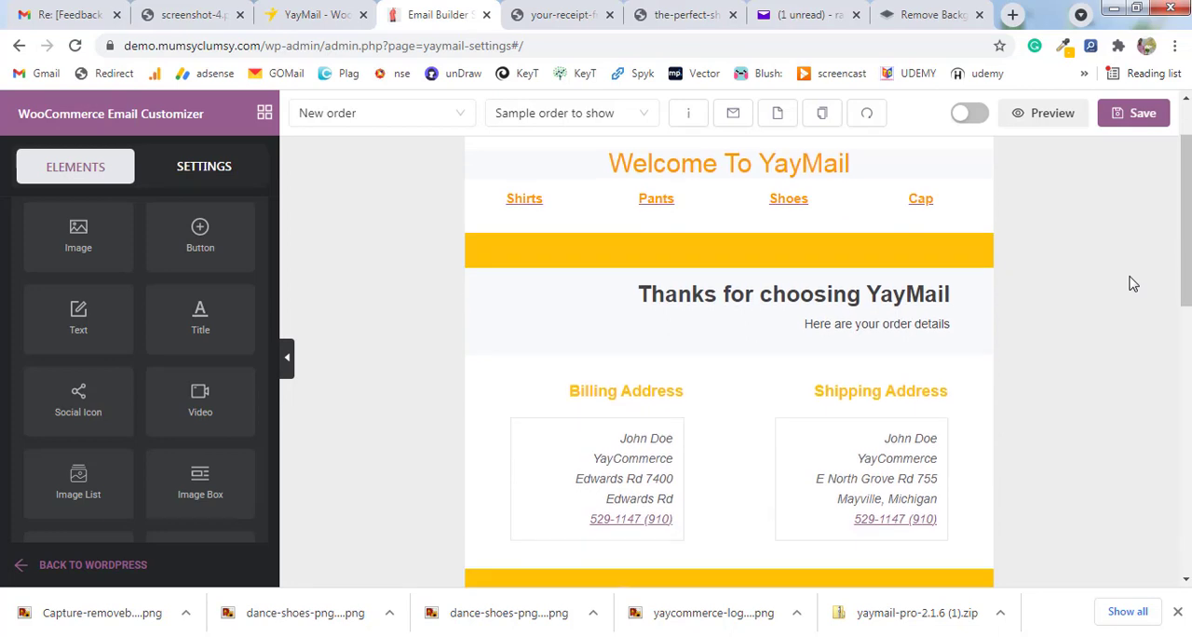